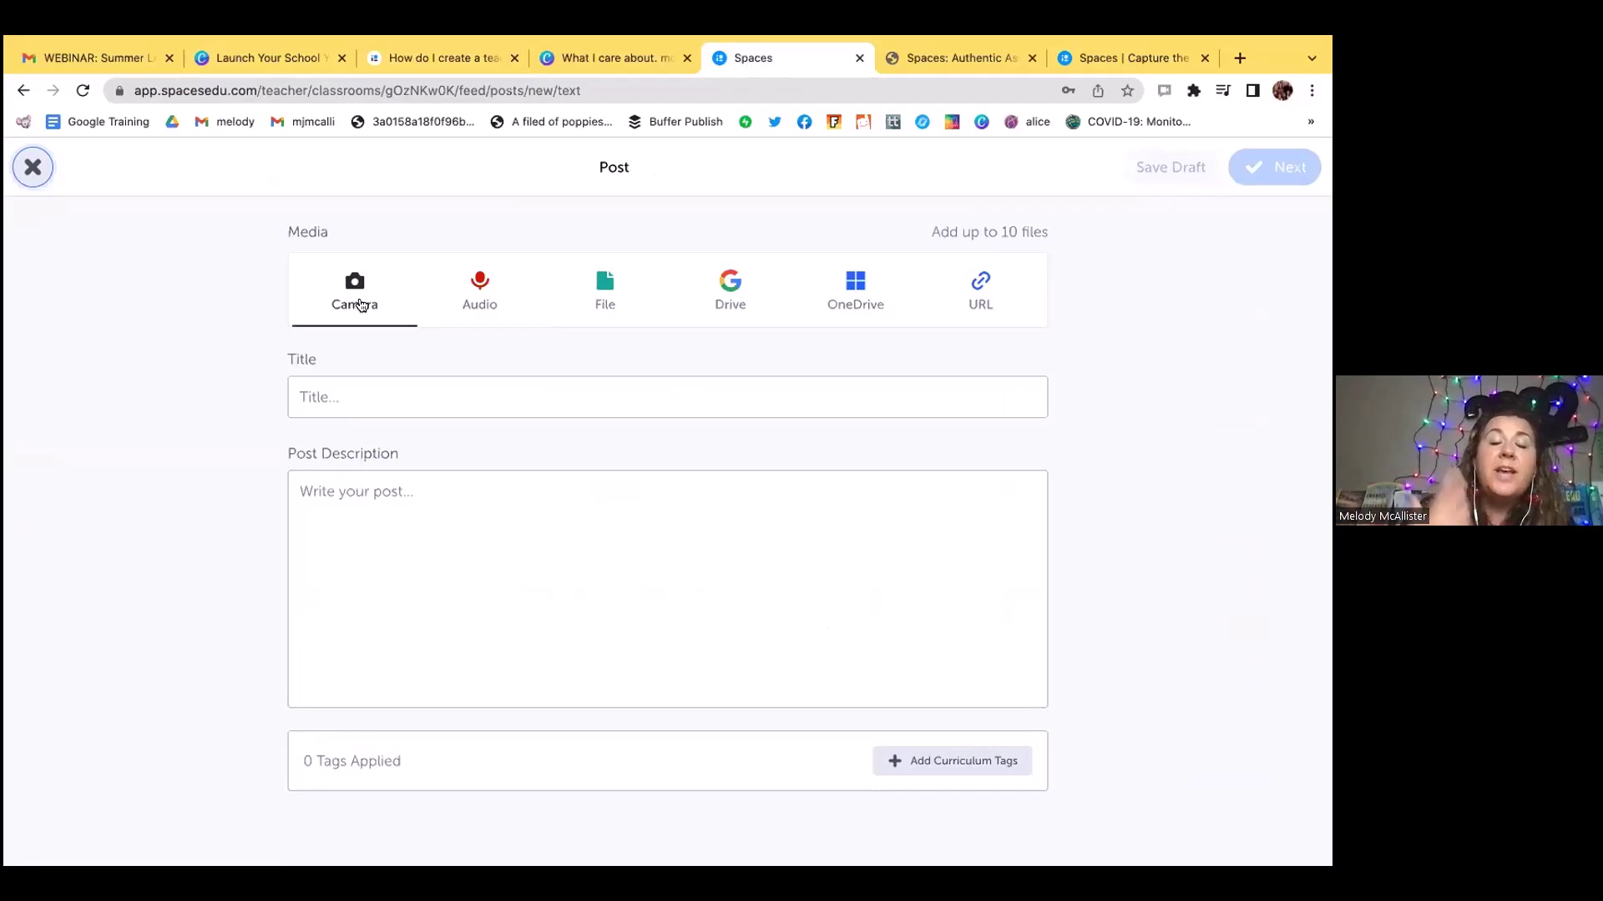
- Take a webcam photo for the new post, discard the first shot, retake it and attach the retake
{"action": "left_click", "coordinate": [482, 281]}
{"action": "left_click", "coordinate": [371, 289]}
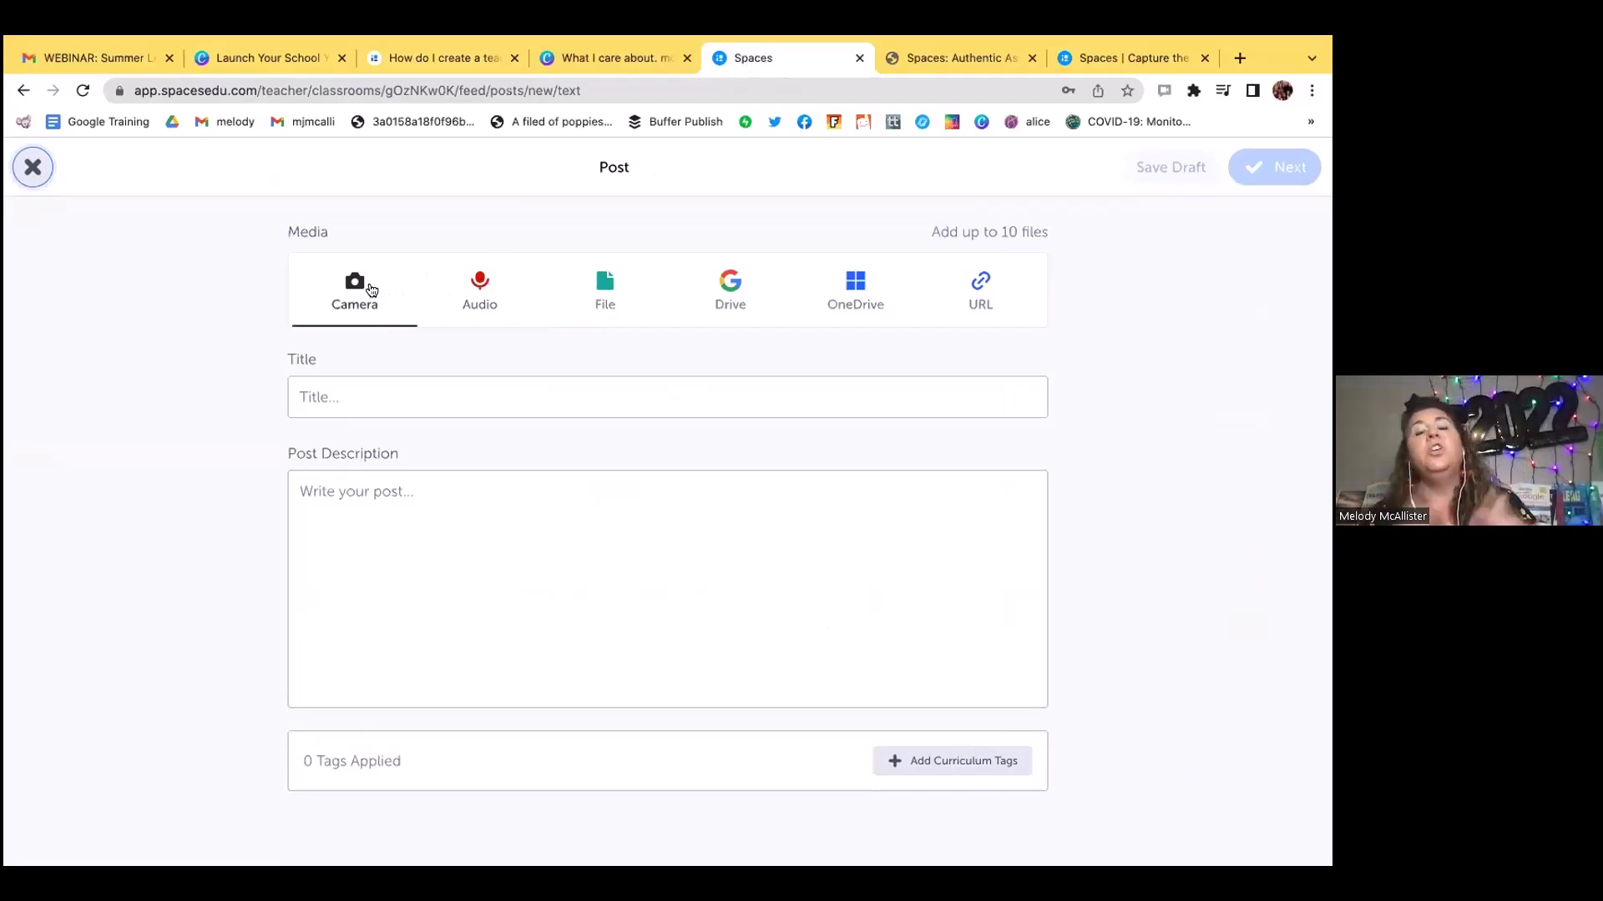
{"action": "left_click", "coordinate": [371, 290]}
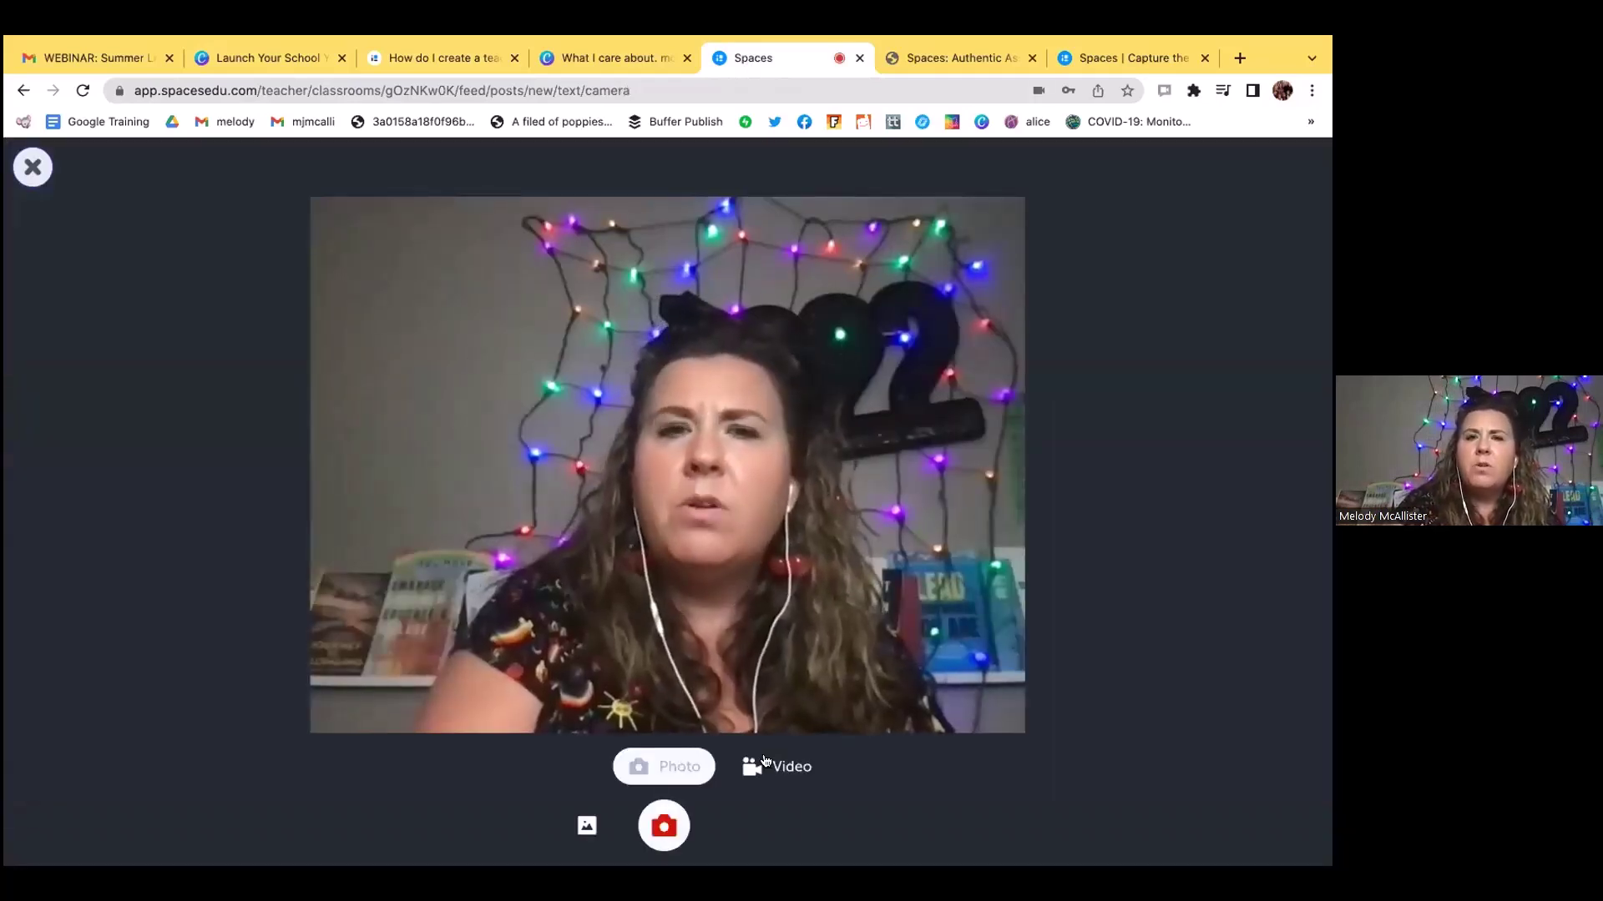
{"action": "left_click", "coordinate": [764, 763]}
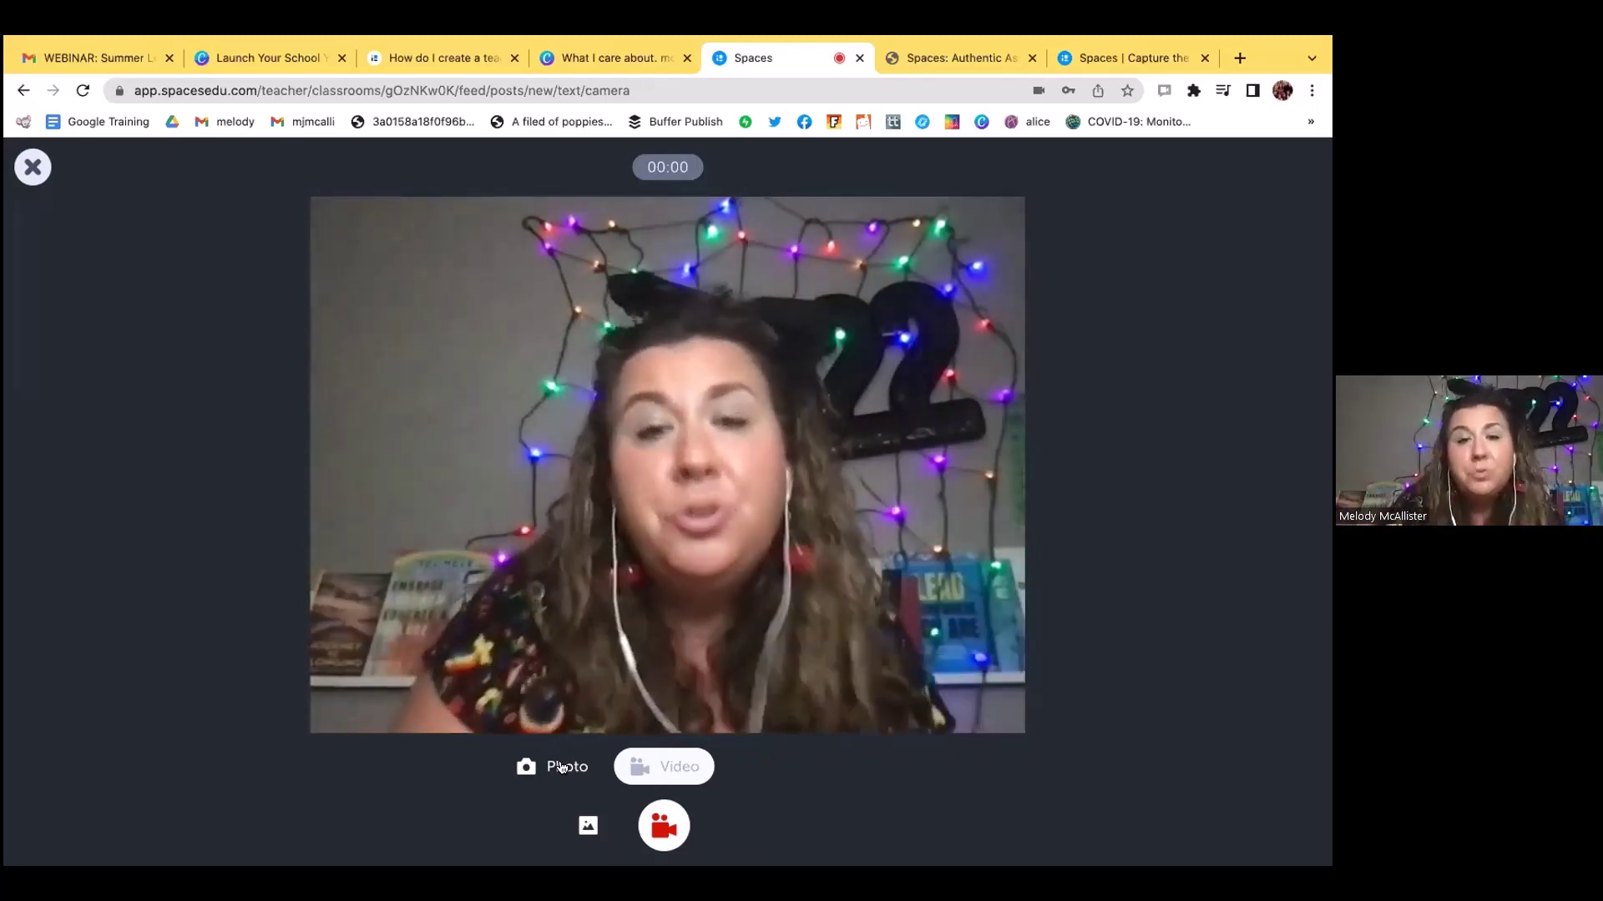
{"action": "left_click", "coordinate": [561, 766]}
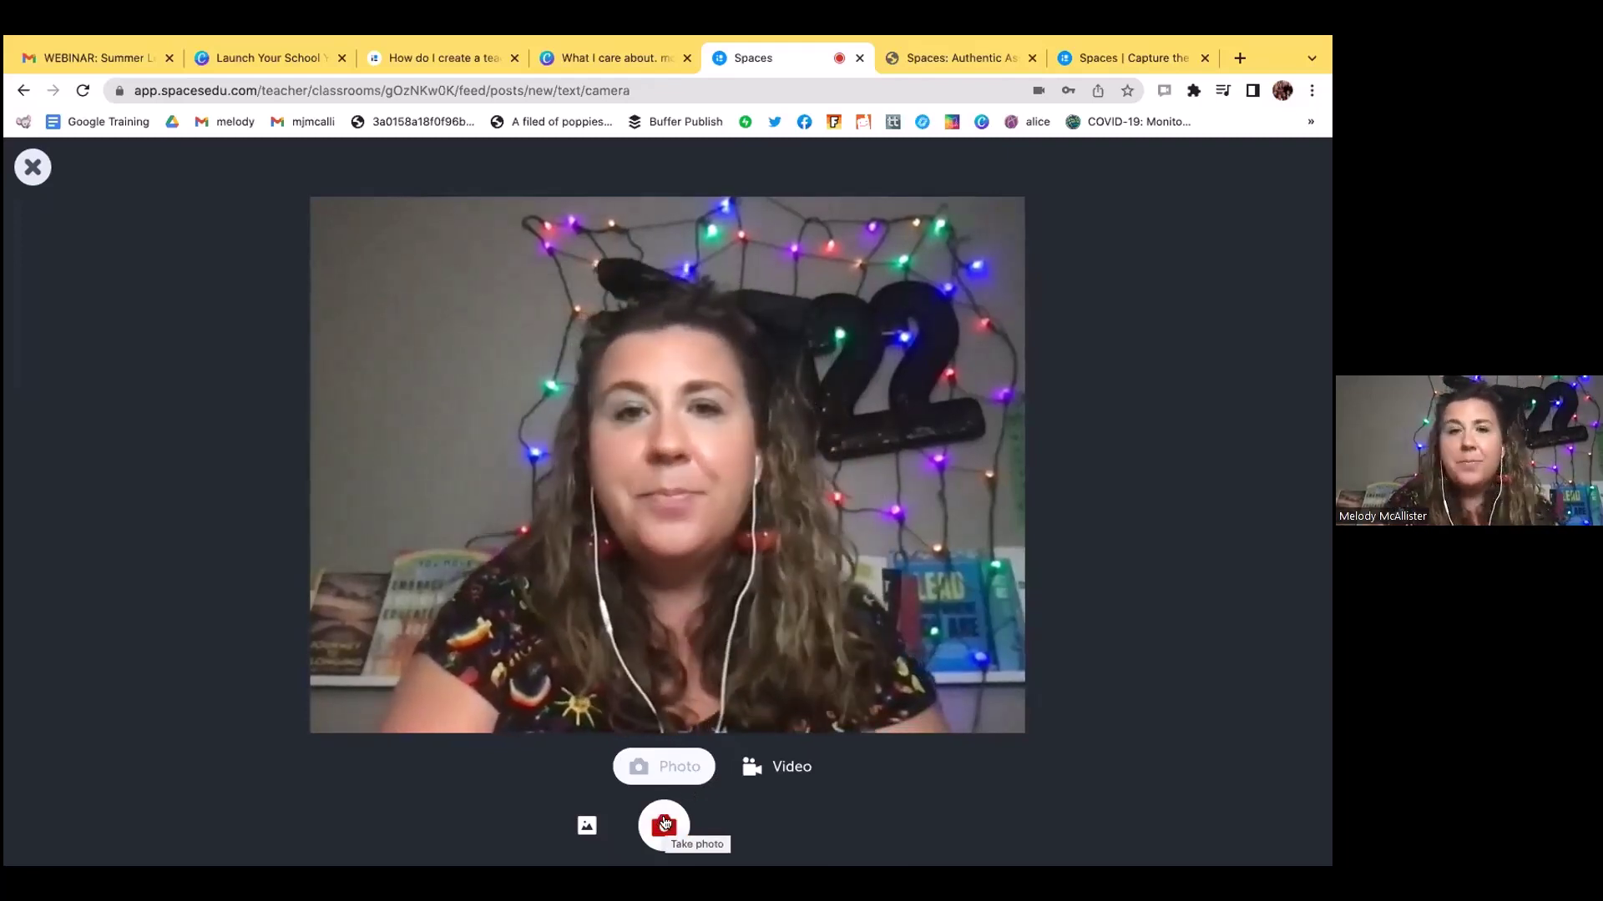
{"action": "left_click", "coordinate": [665, 823]}
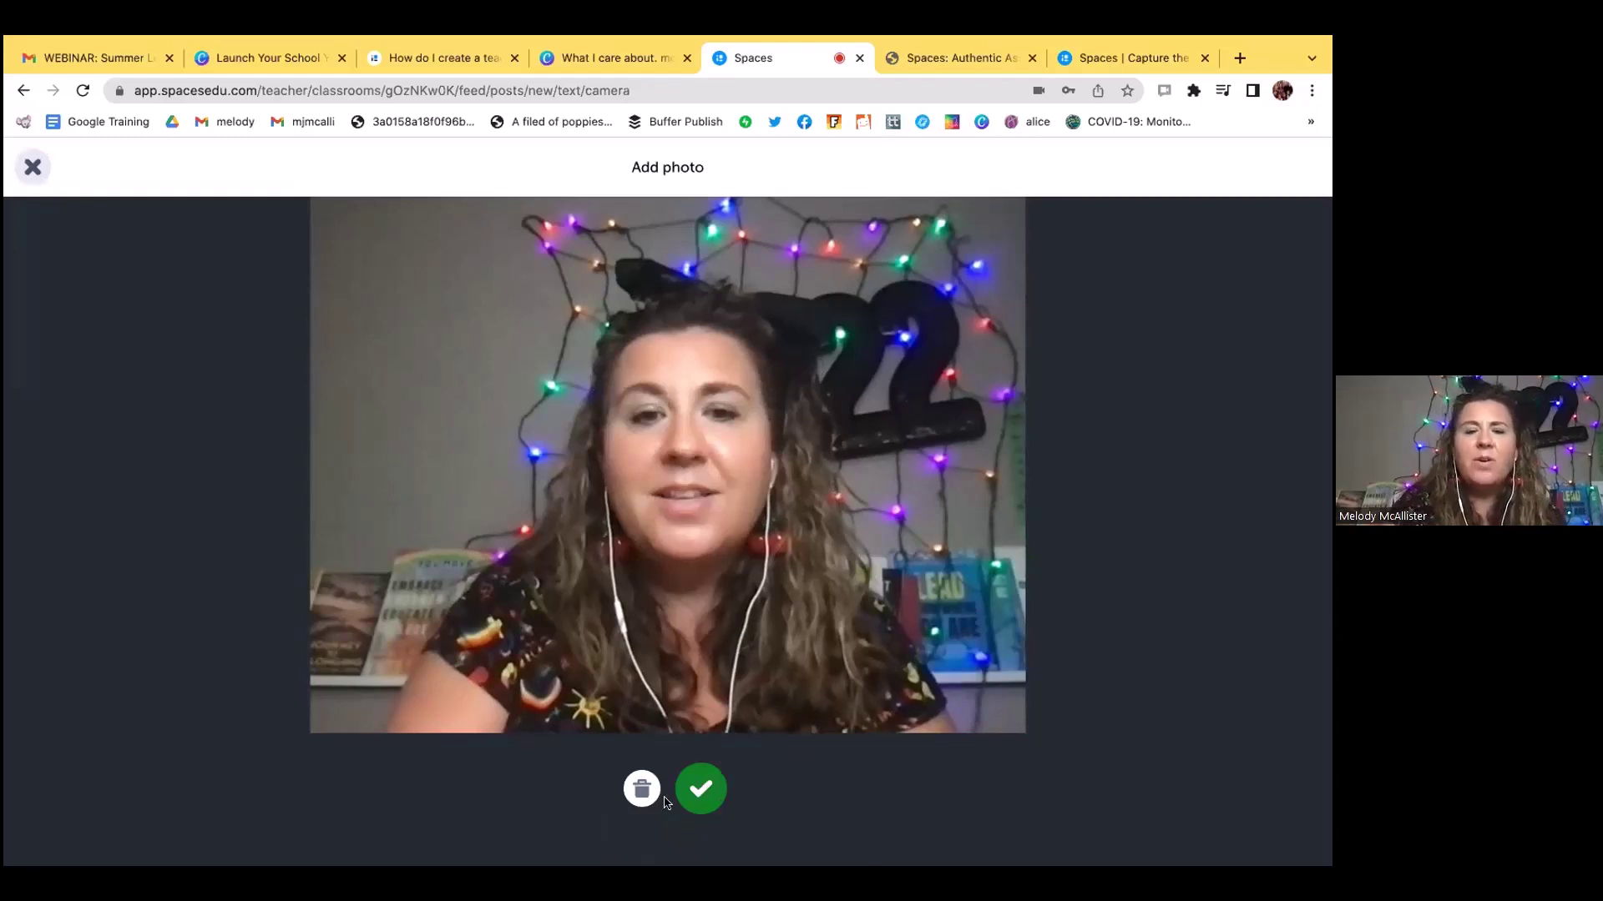
{"action": "left_click", "coordinate": [642, 791]}
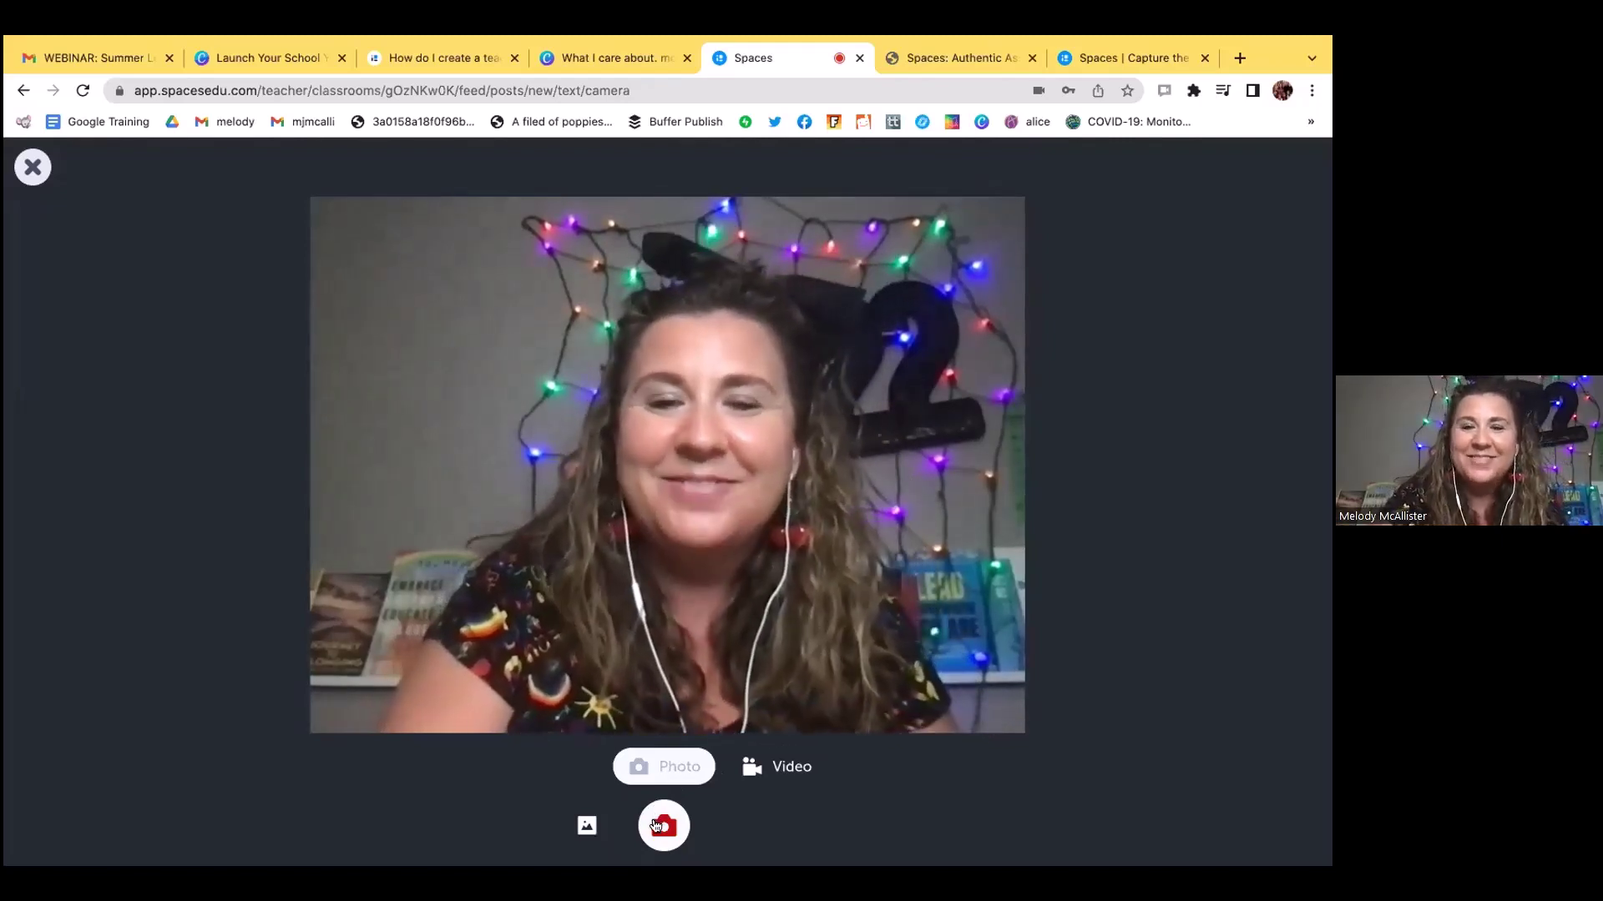
{"action": "left_click", "coordinate": [656, 825]}
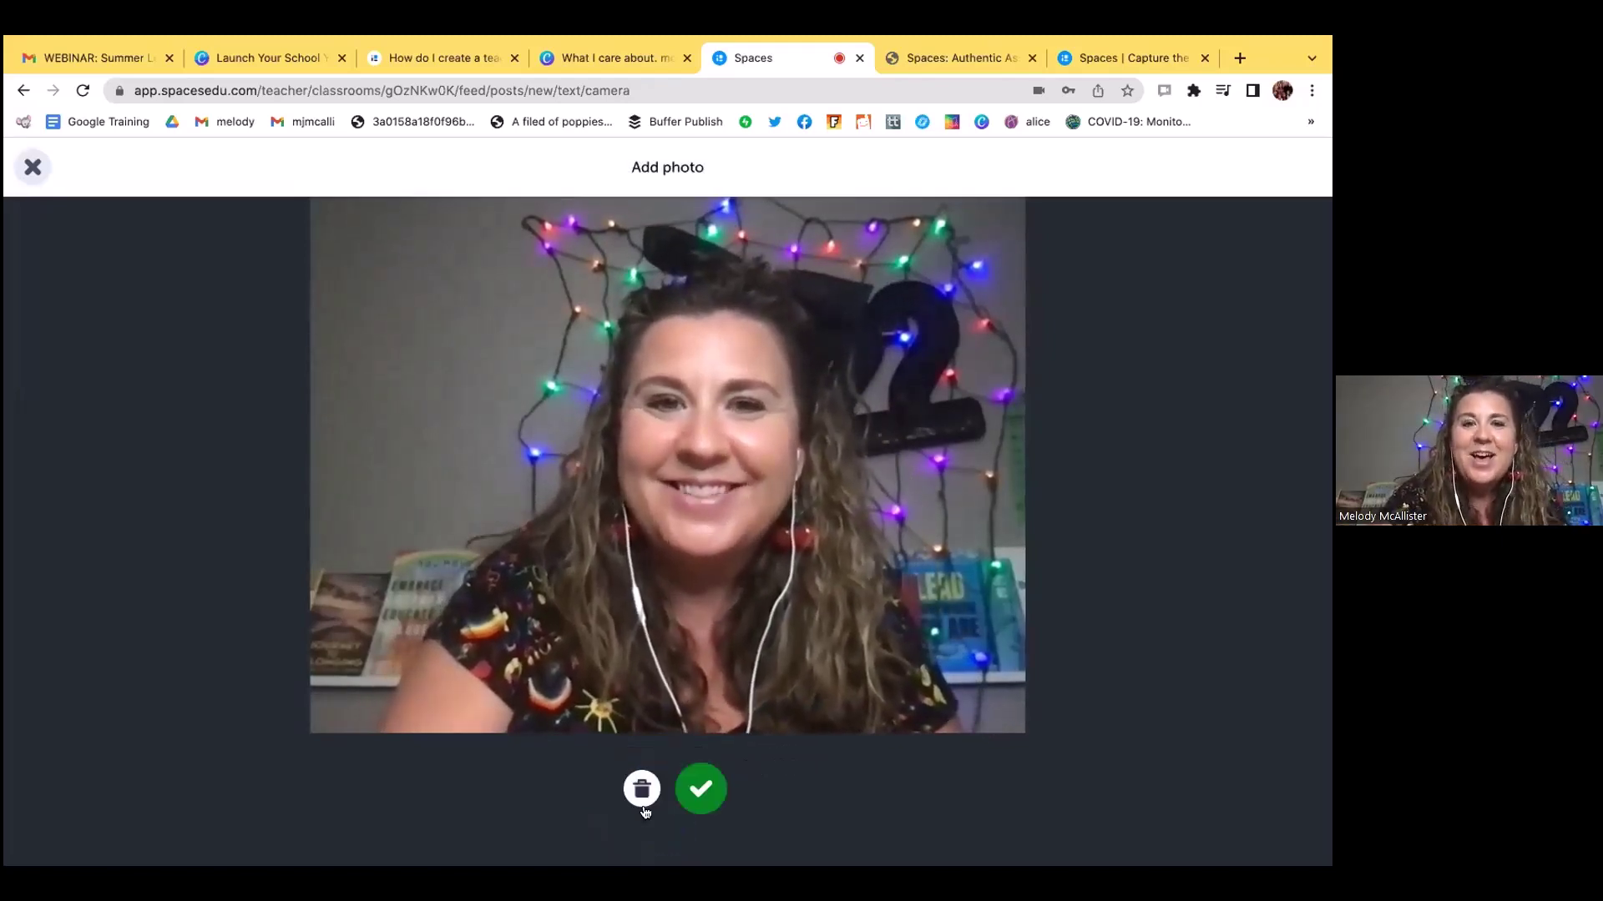
{"action": "left_click", "coordinate": [699, 787]}
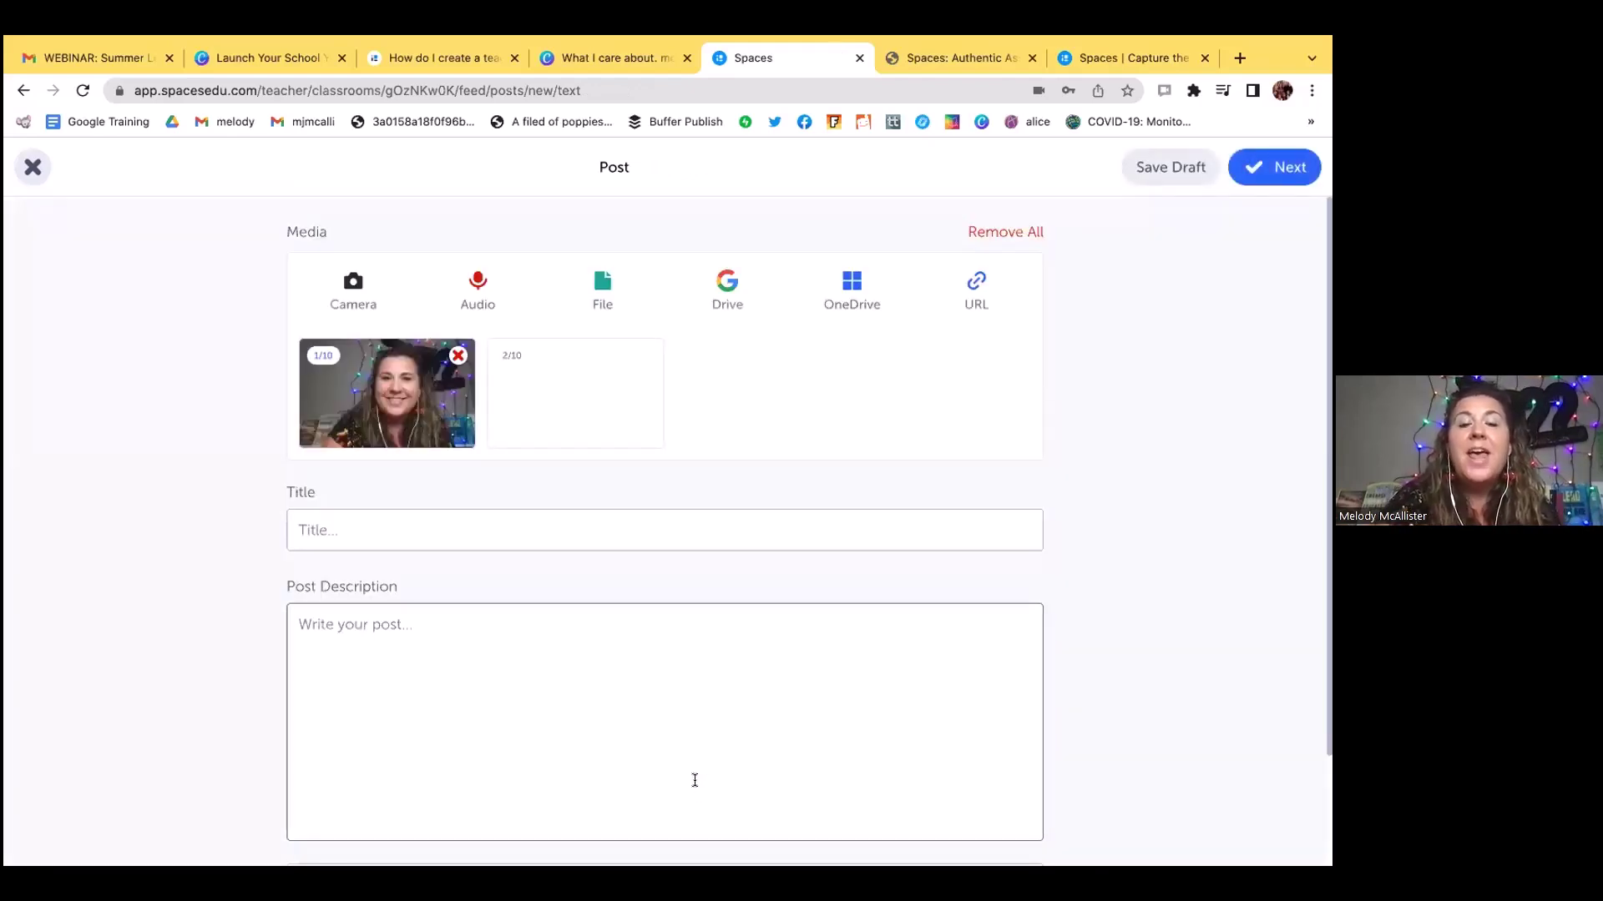
- Record an audio message of about 23 seconds and attach it to the post
{"action": "left_click", "coordinate": [476, 292]}
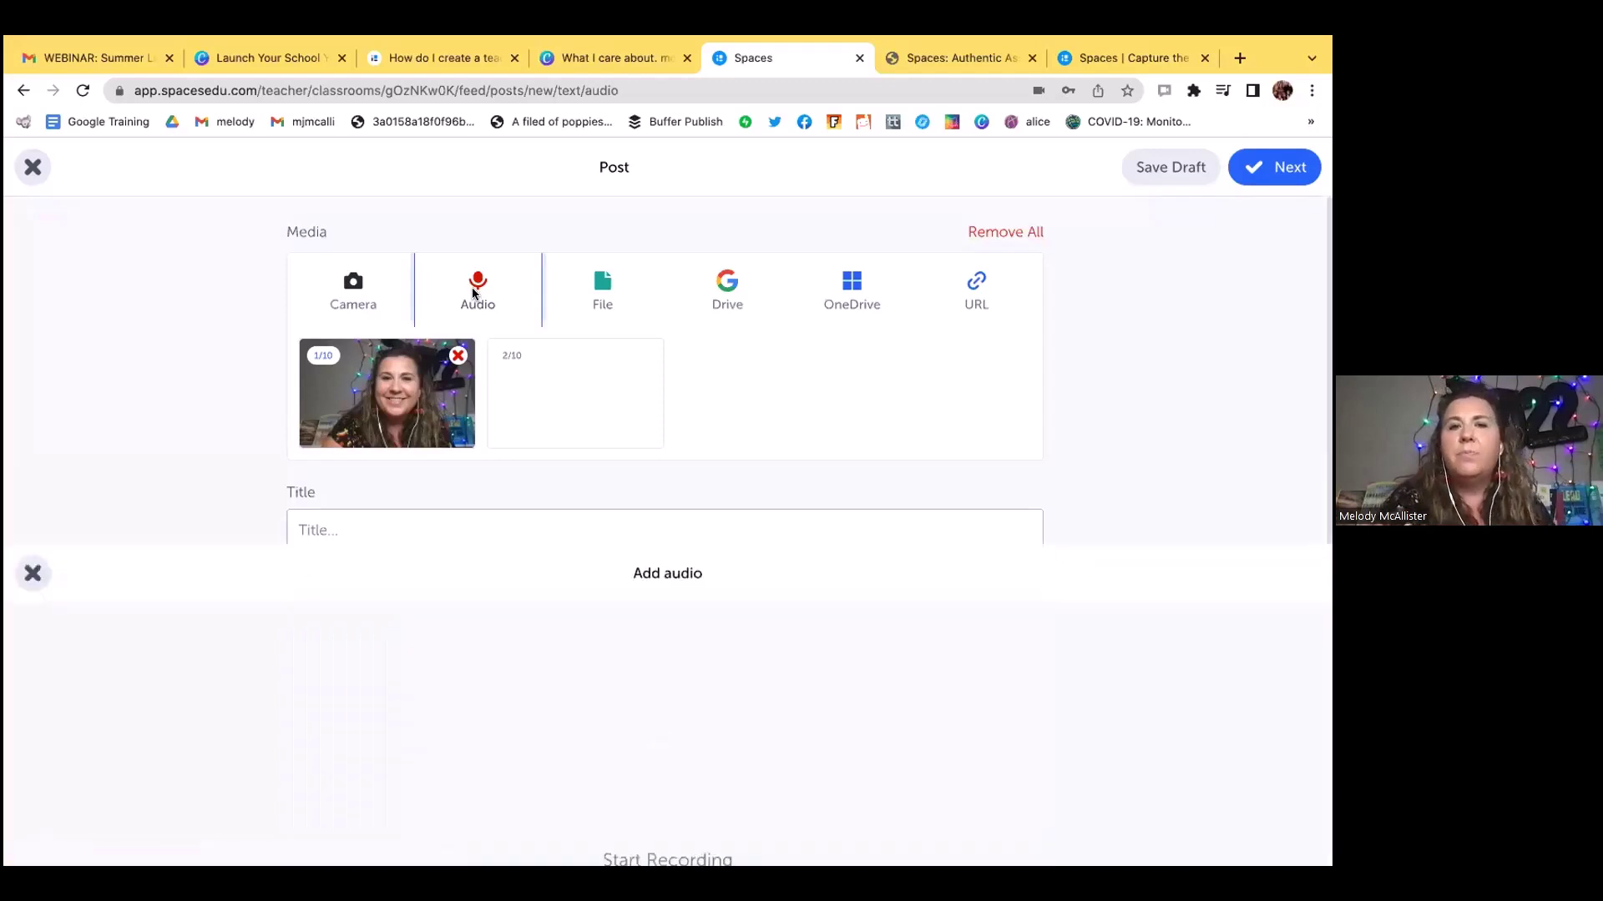
{"action": "left_click", "coordinate": [668, 753]}
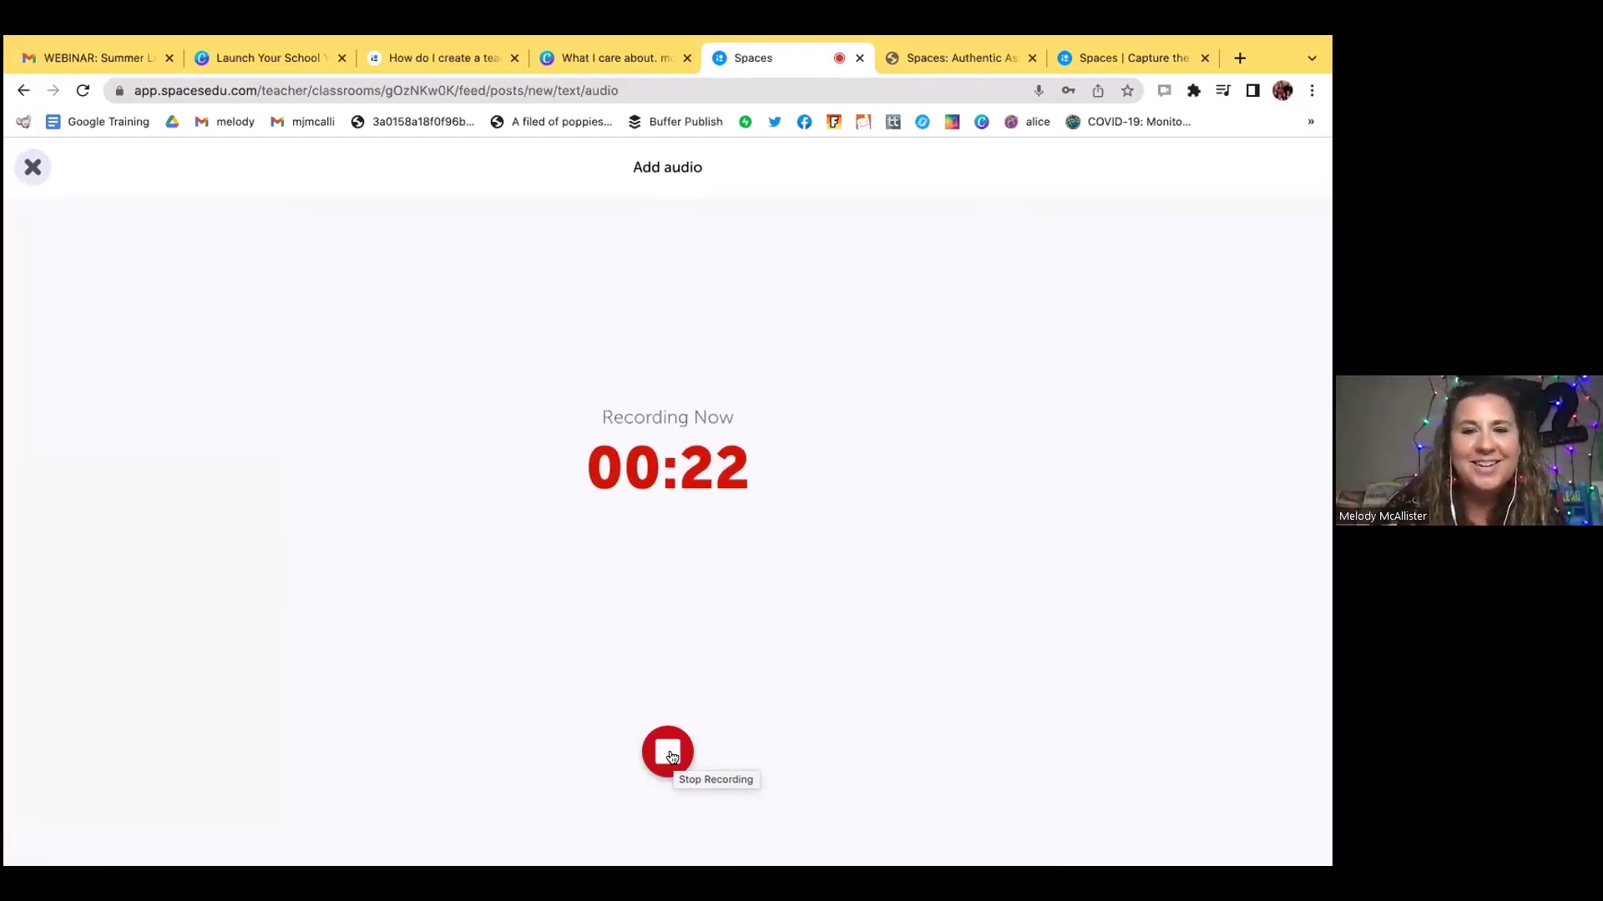
{"action": "left_click", "coordinate": [668, 753]}
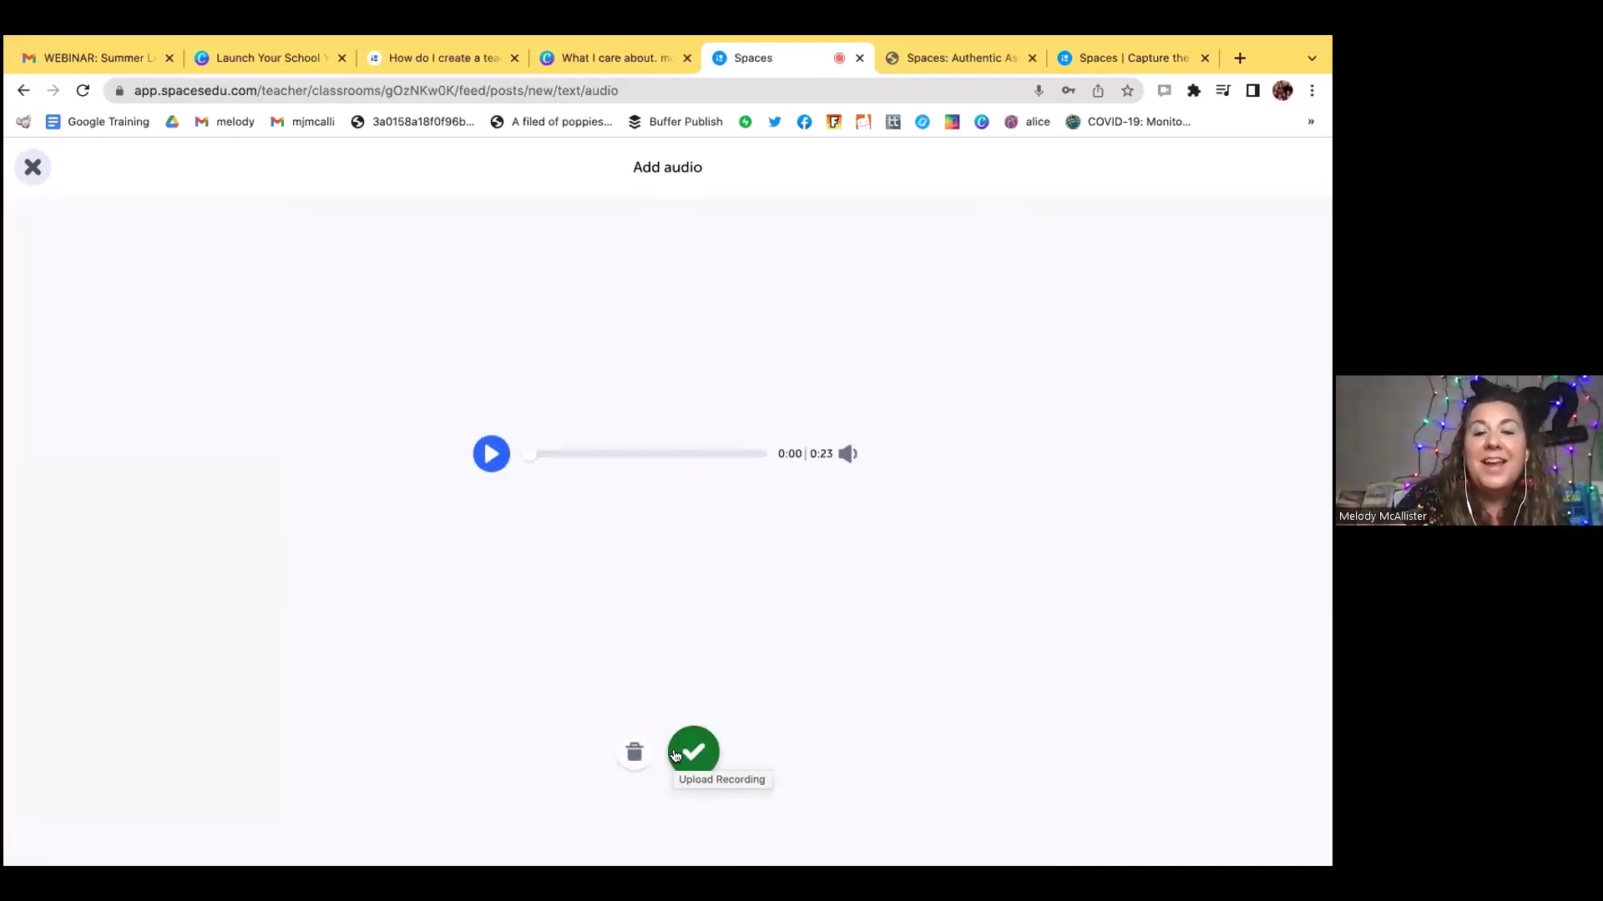
{"action": "left_click", "coordinate": [676, 754]}
- Title the post "Welcome Back to School!"
{"action": "left_click", "coordinate": [622, 532]}
{"action": "type", "text": "Wele"}
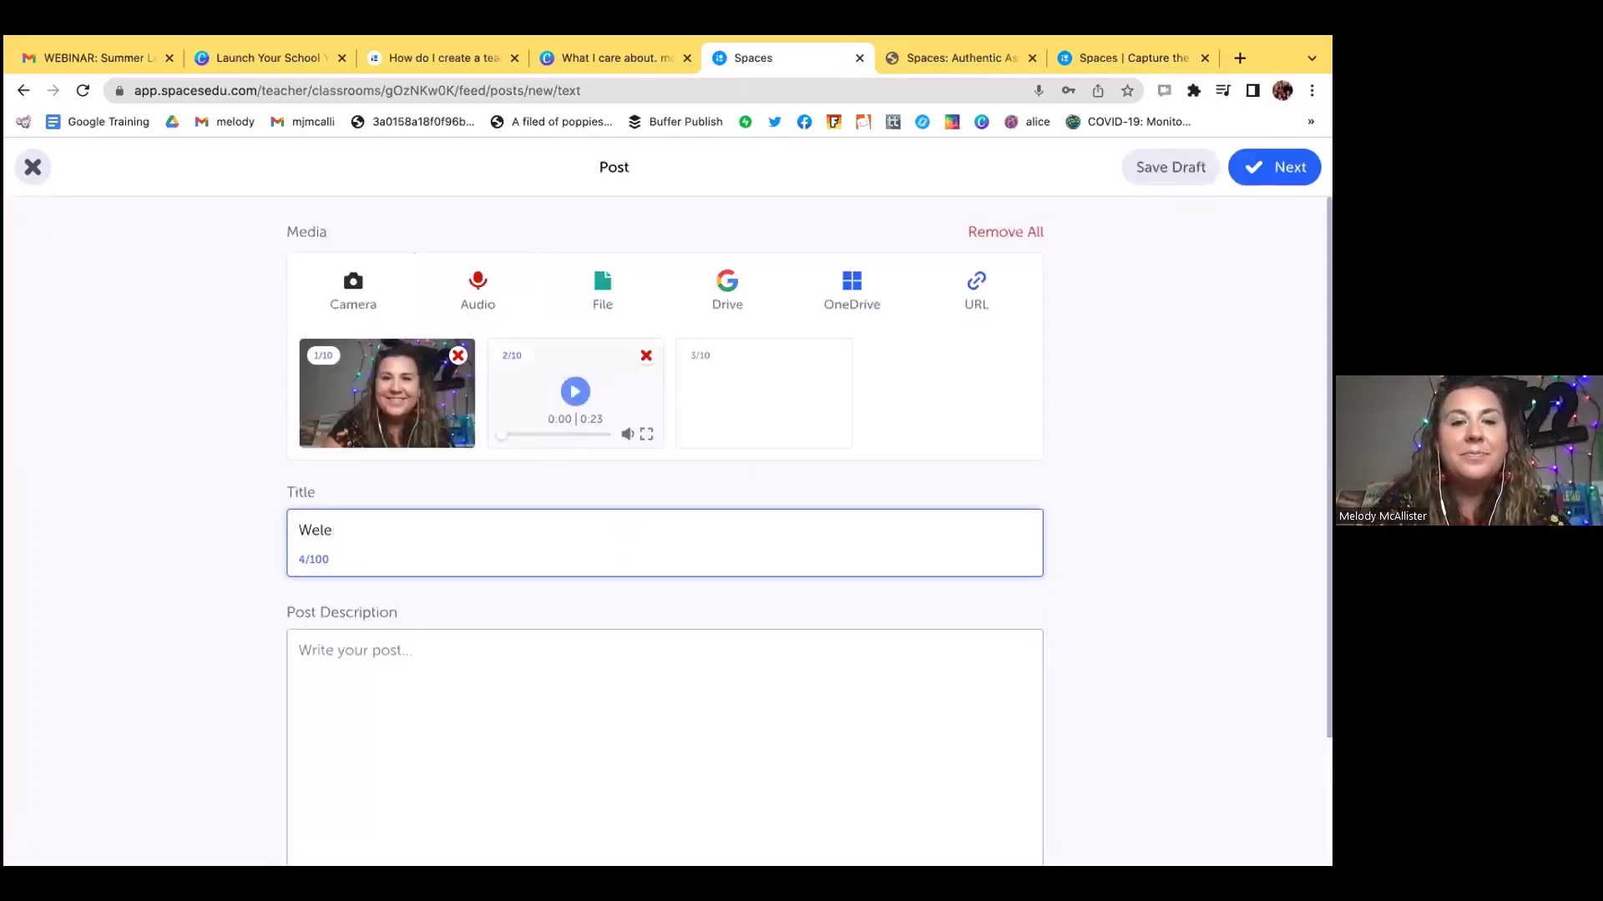
{"action": "key", "text": "BackSpace"}
{"action": "type", "text": "come Back"}
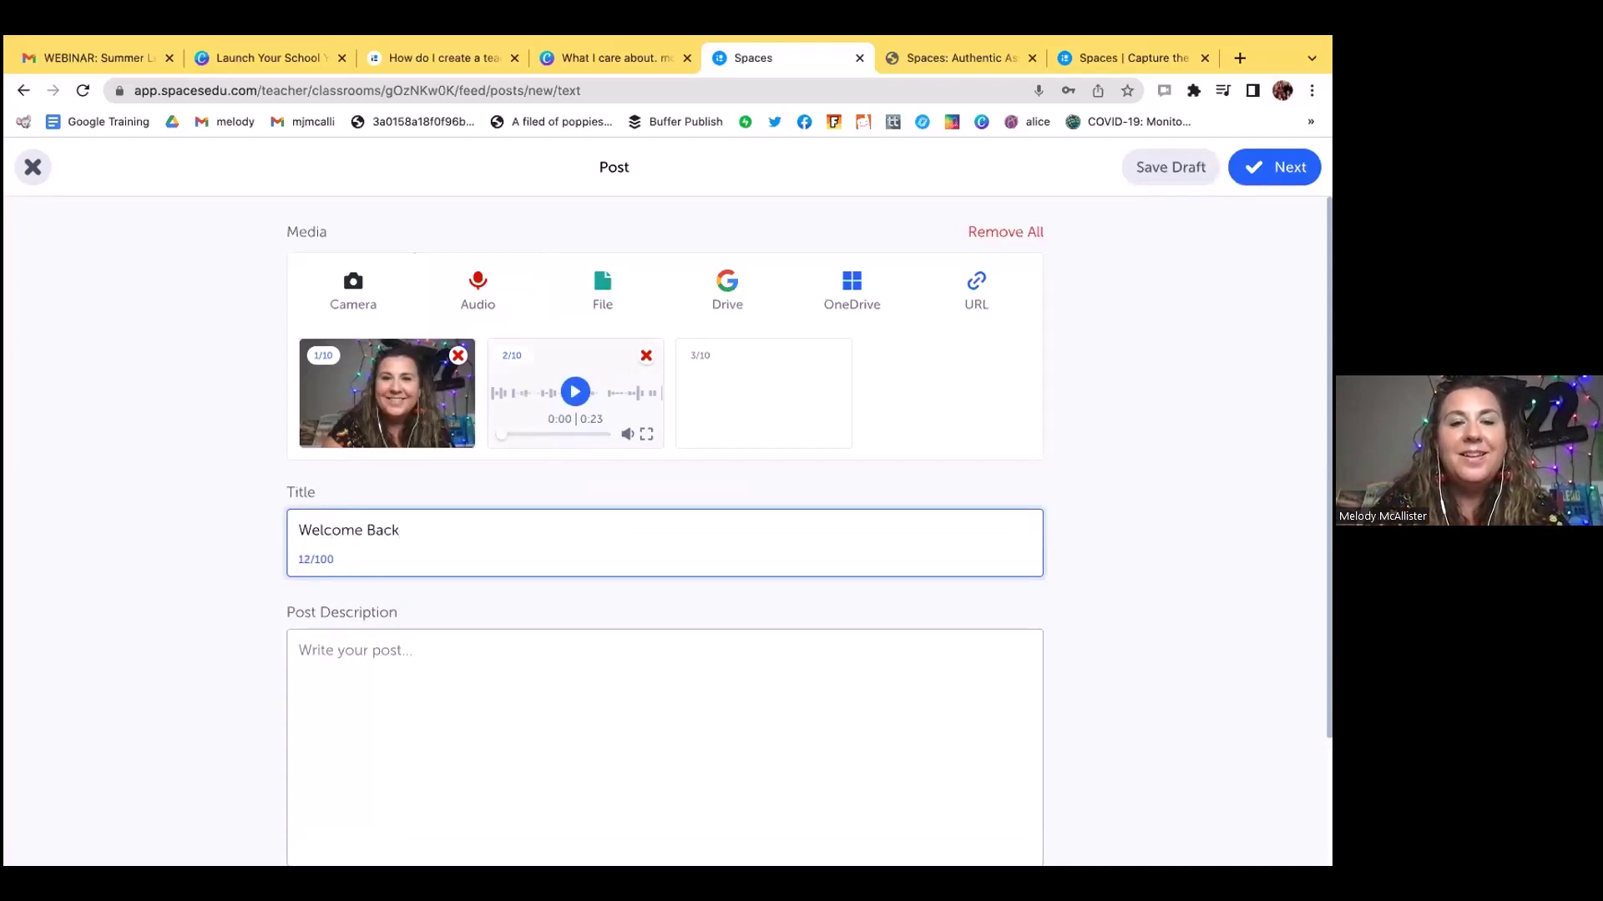
{"action": "type", "text": " to School!"}
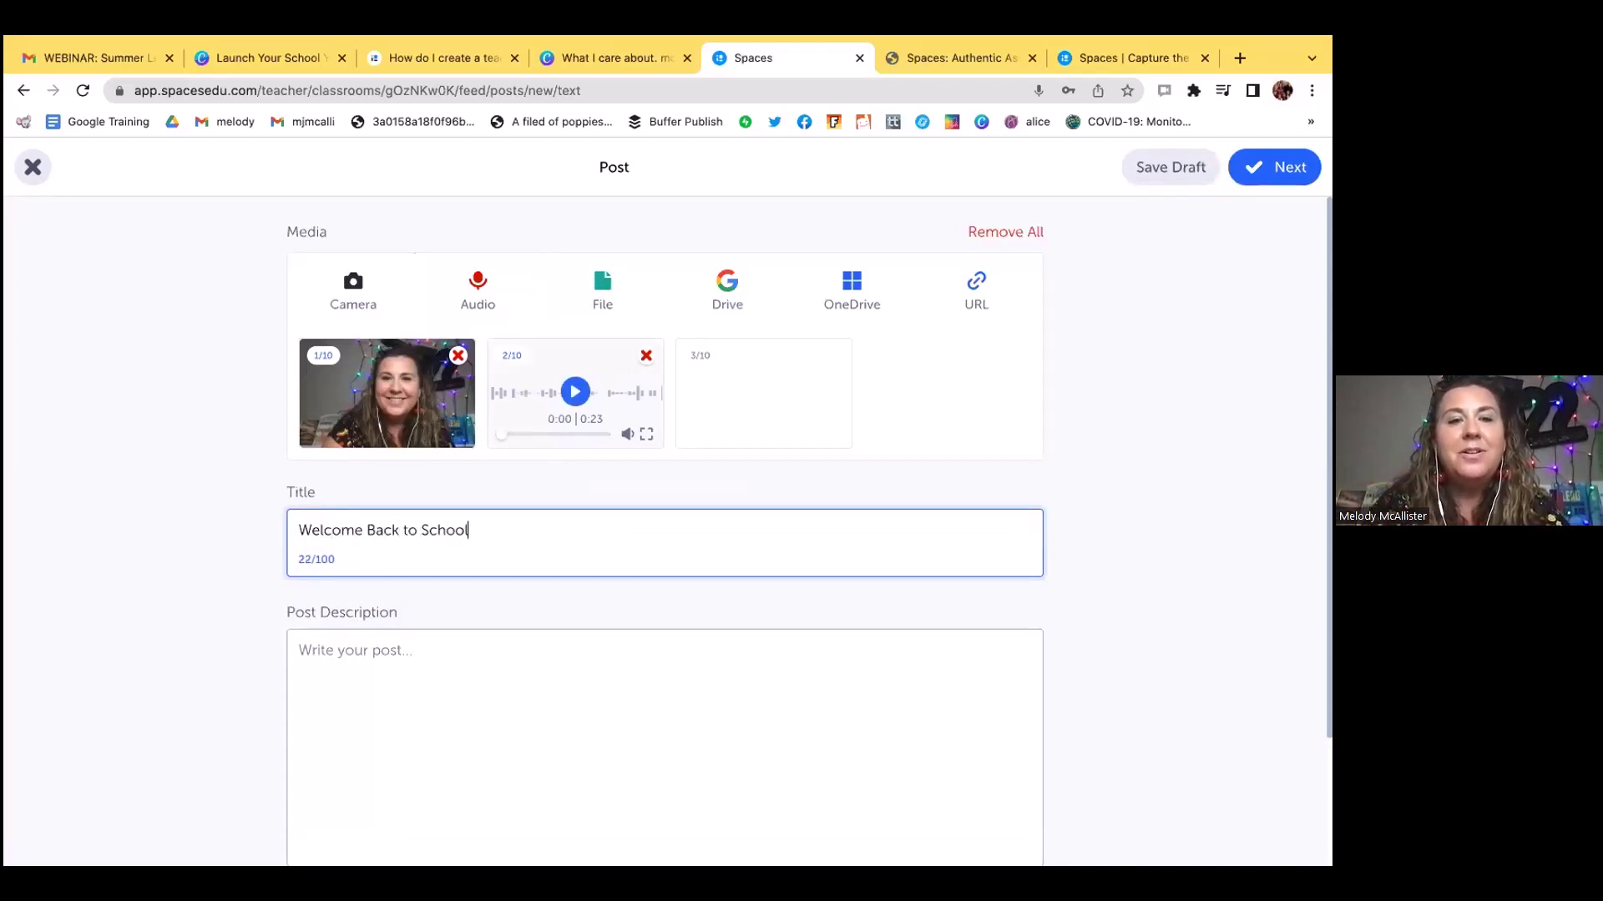
- Begin the post description with "So glad you are here!", followed by the teacher's full name and the two short names students can use
{"action": "left_click", "coordinate": [589, 737]}
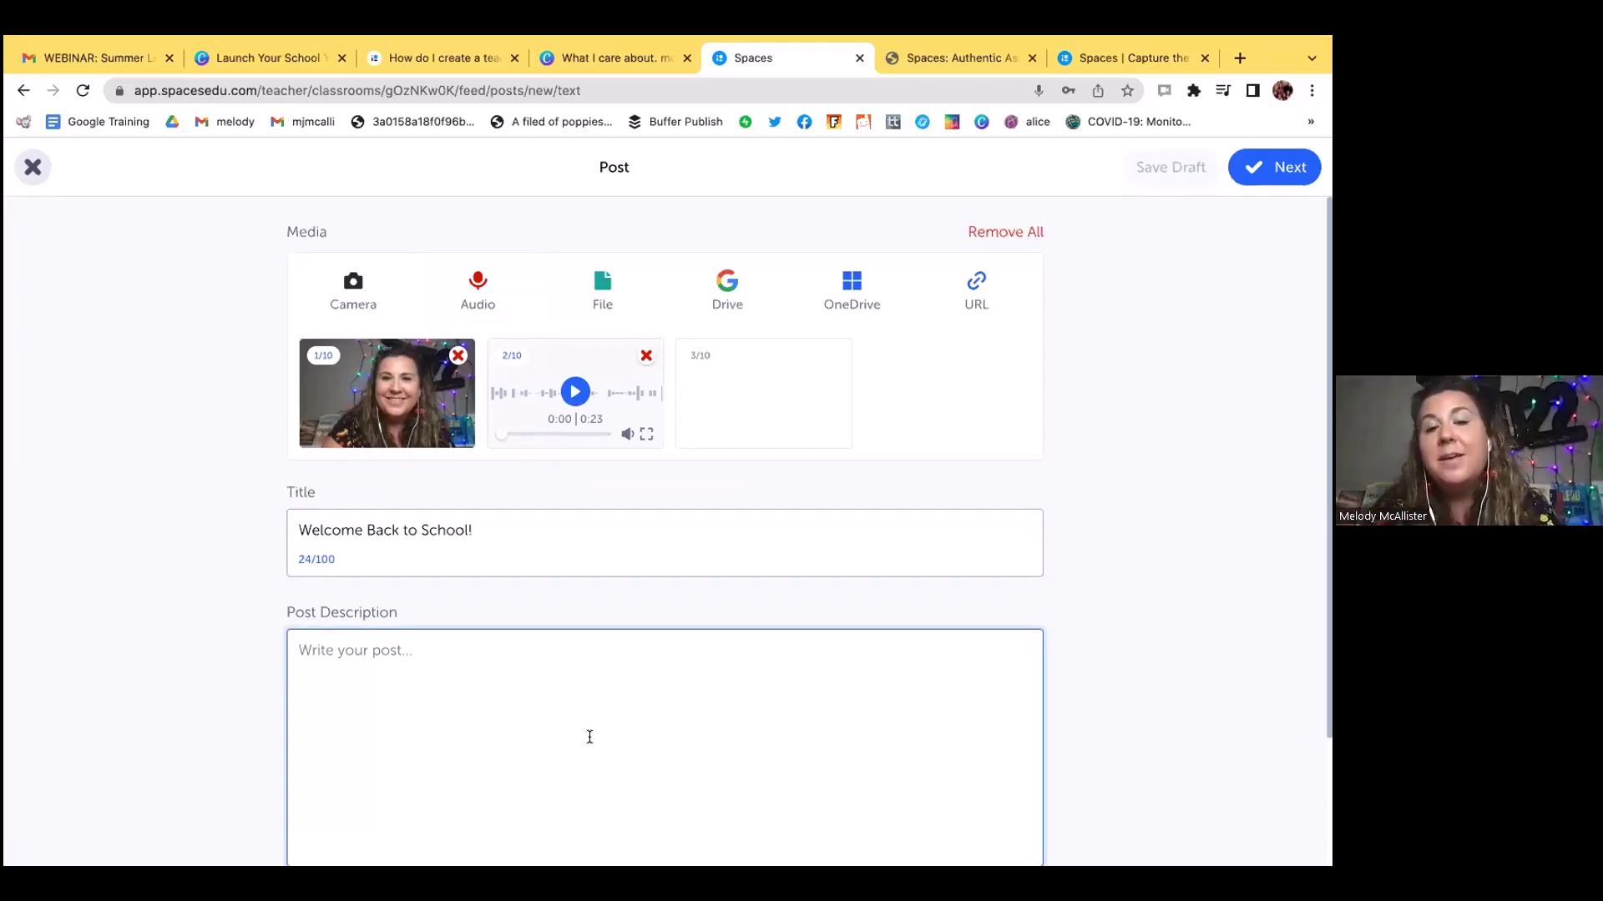
{"action": "type", "text": "So glad you are here! I'm Melody"}
{"action": "key", "text": "BackSpace"}
{"action": "key", "text": "BackSpace"}
{"action": "key", "text": "BackSpace"}
{"action": "key", "text": "BackSpace"}
{"action": "key", "text": "BackSpace"}
{"action": "type", "text": "l"}
{"action": "key", "text": "BackSpace"}
{"action": "type", "text": "eld"}
{"action": "key", "text": "BackSpace"}
{"action": "type", "text": "ody "}
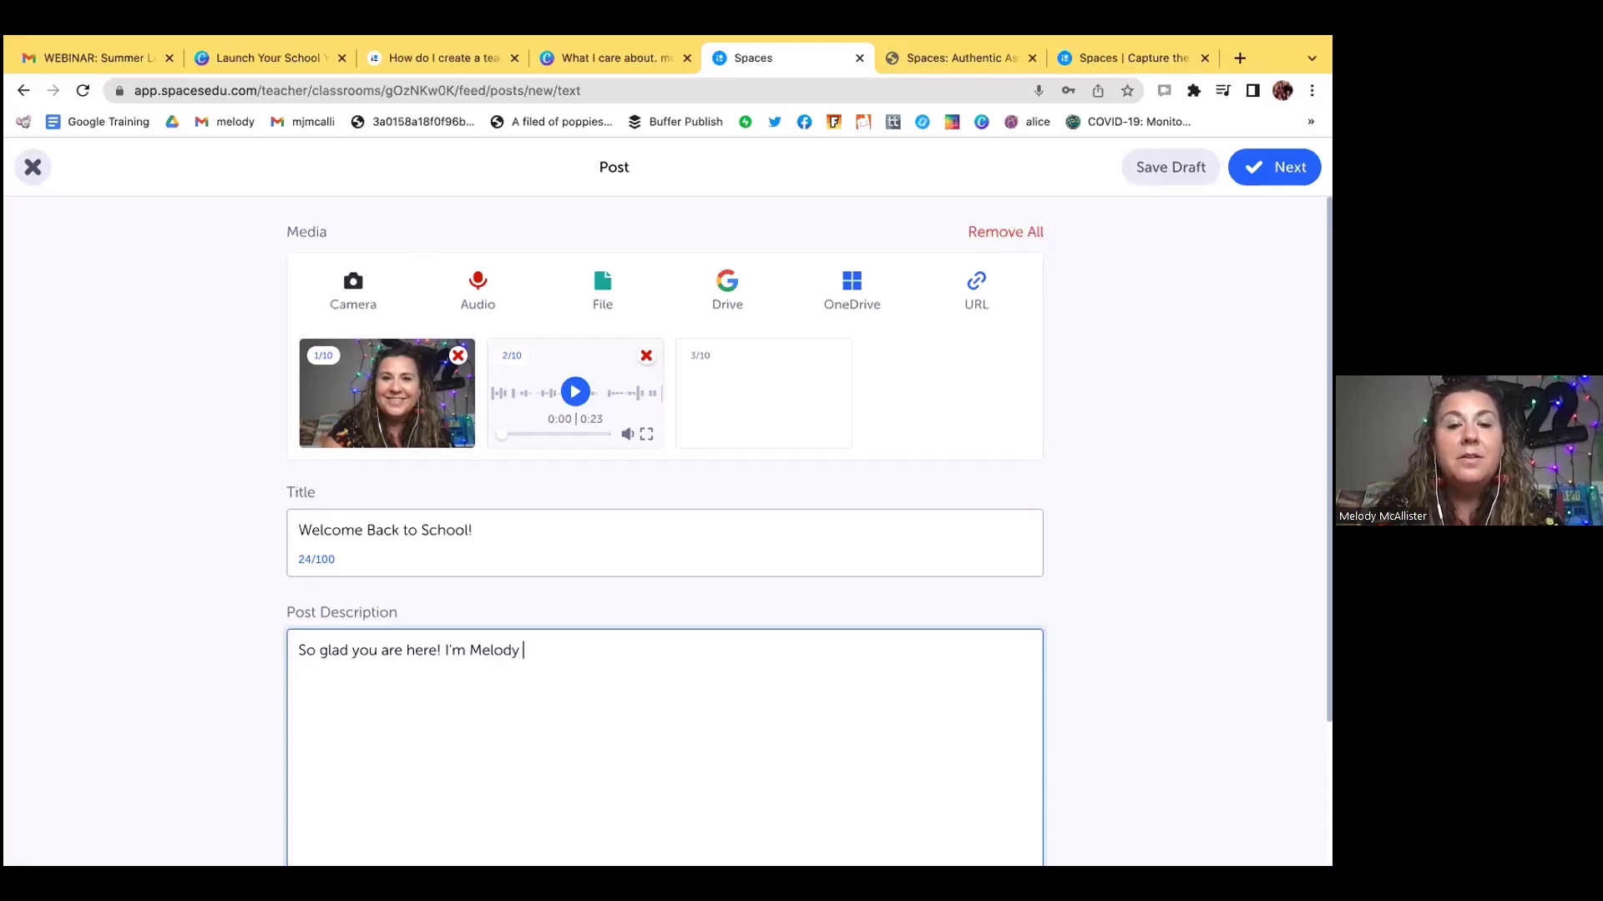
{"action": "type", "text": "McAllister b"}
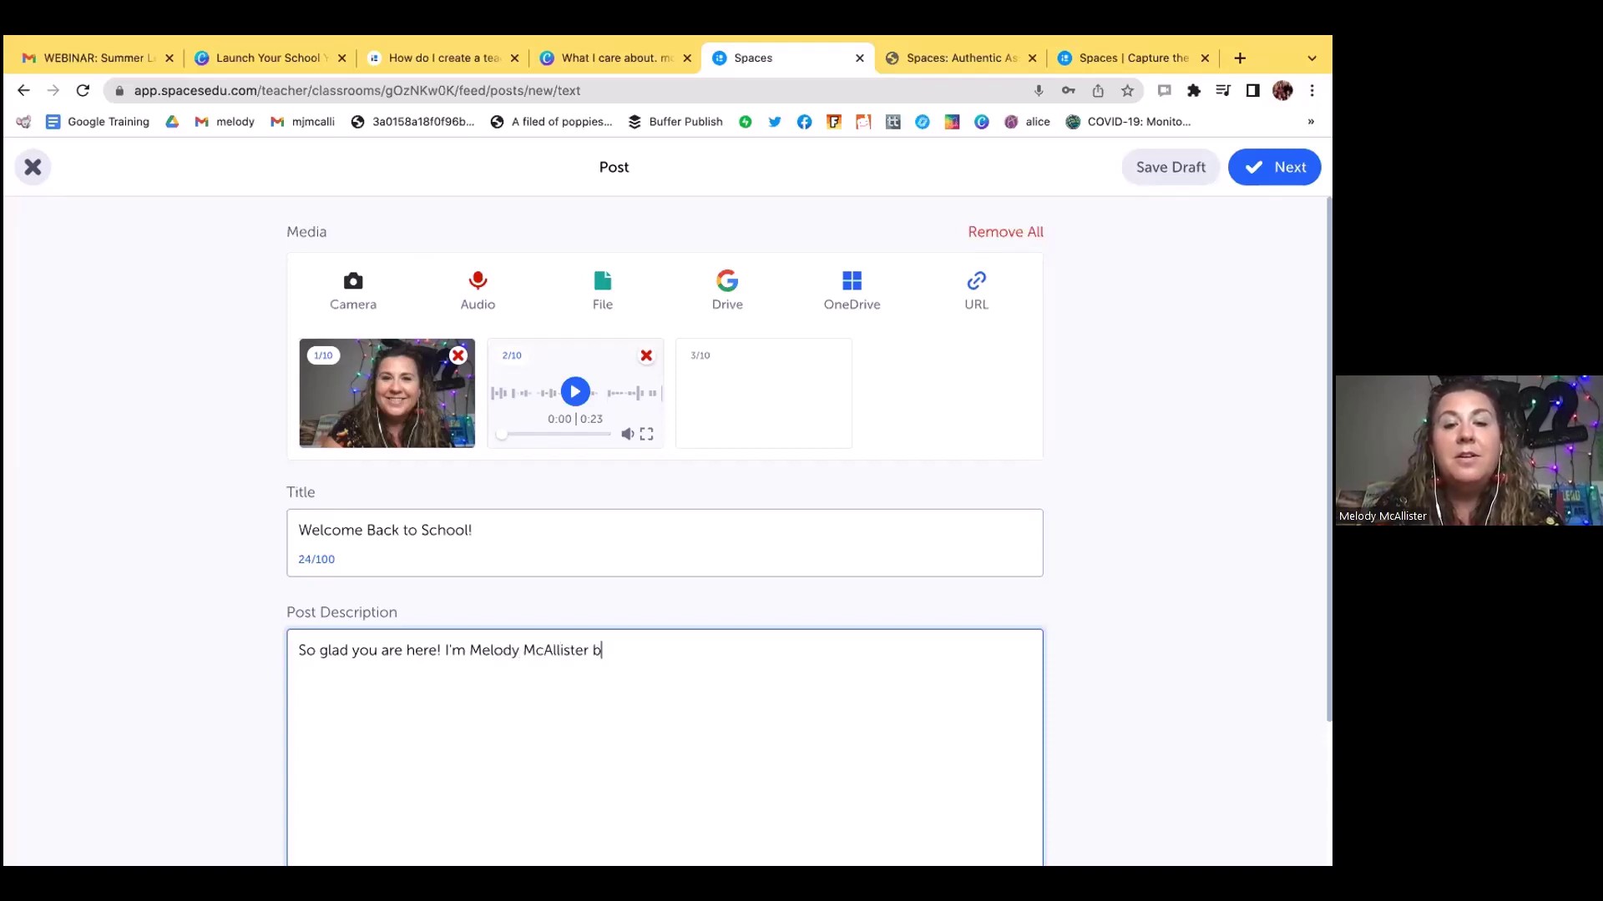
{"action": "type", "text": "ut you can call "}
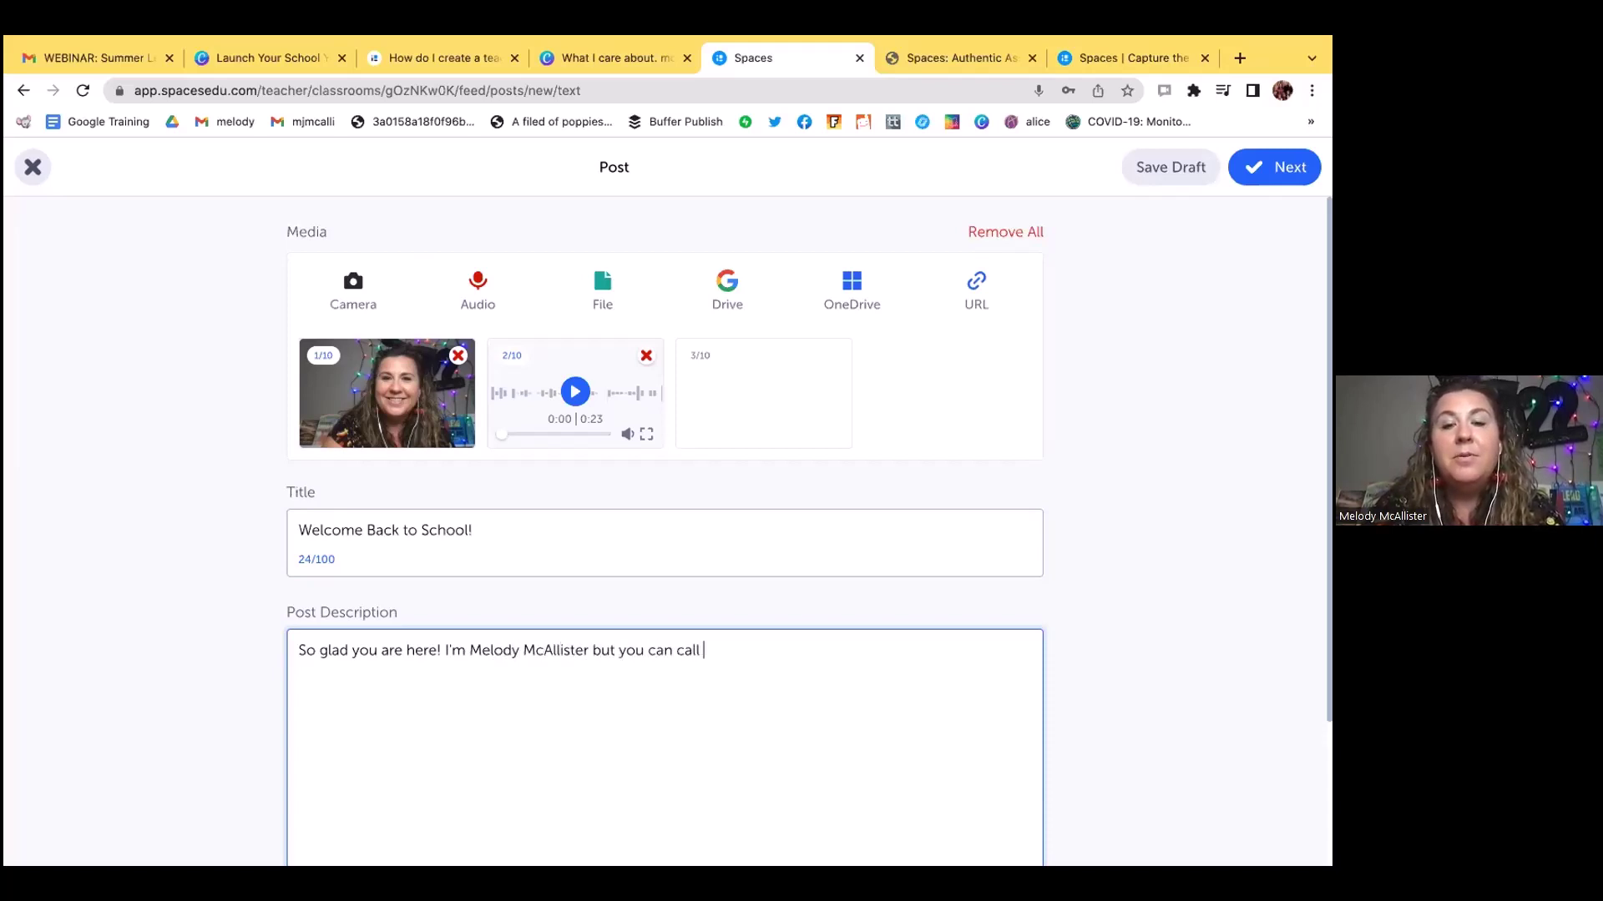
{"action": "type", "text": "me Mrs. "}
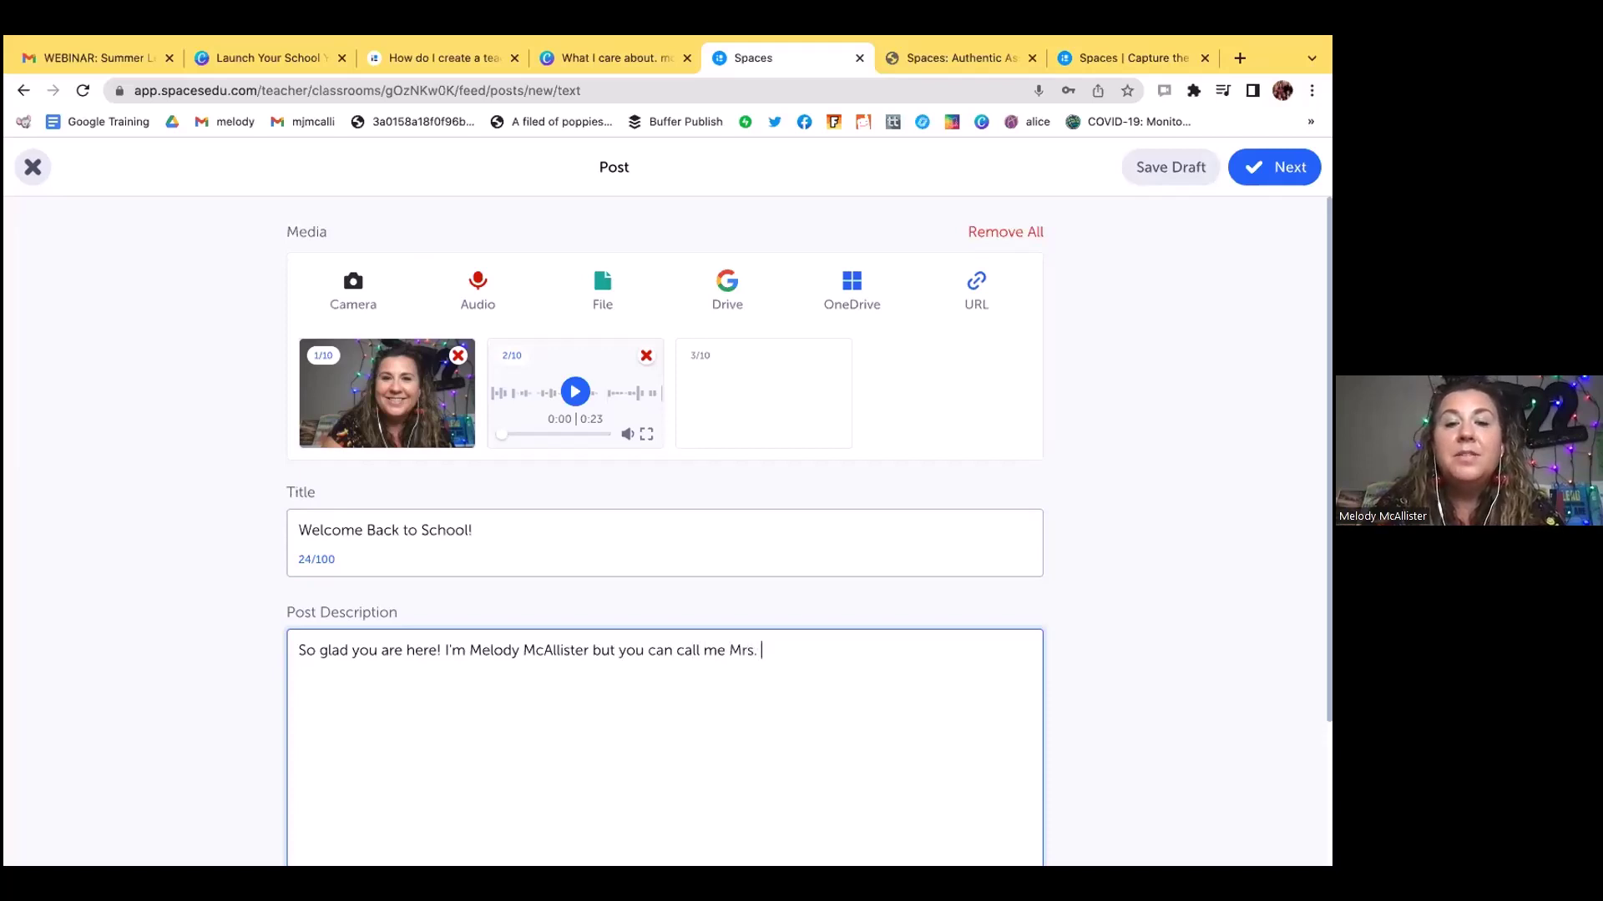
{"action": "type", "text": "Mac or Mrs. M"}
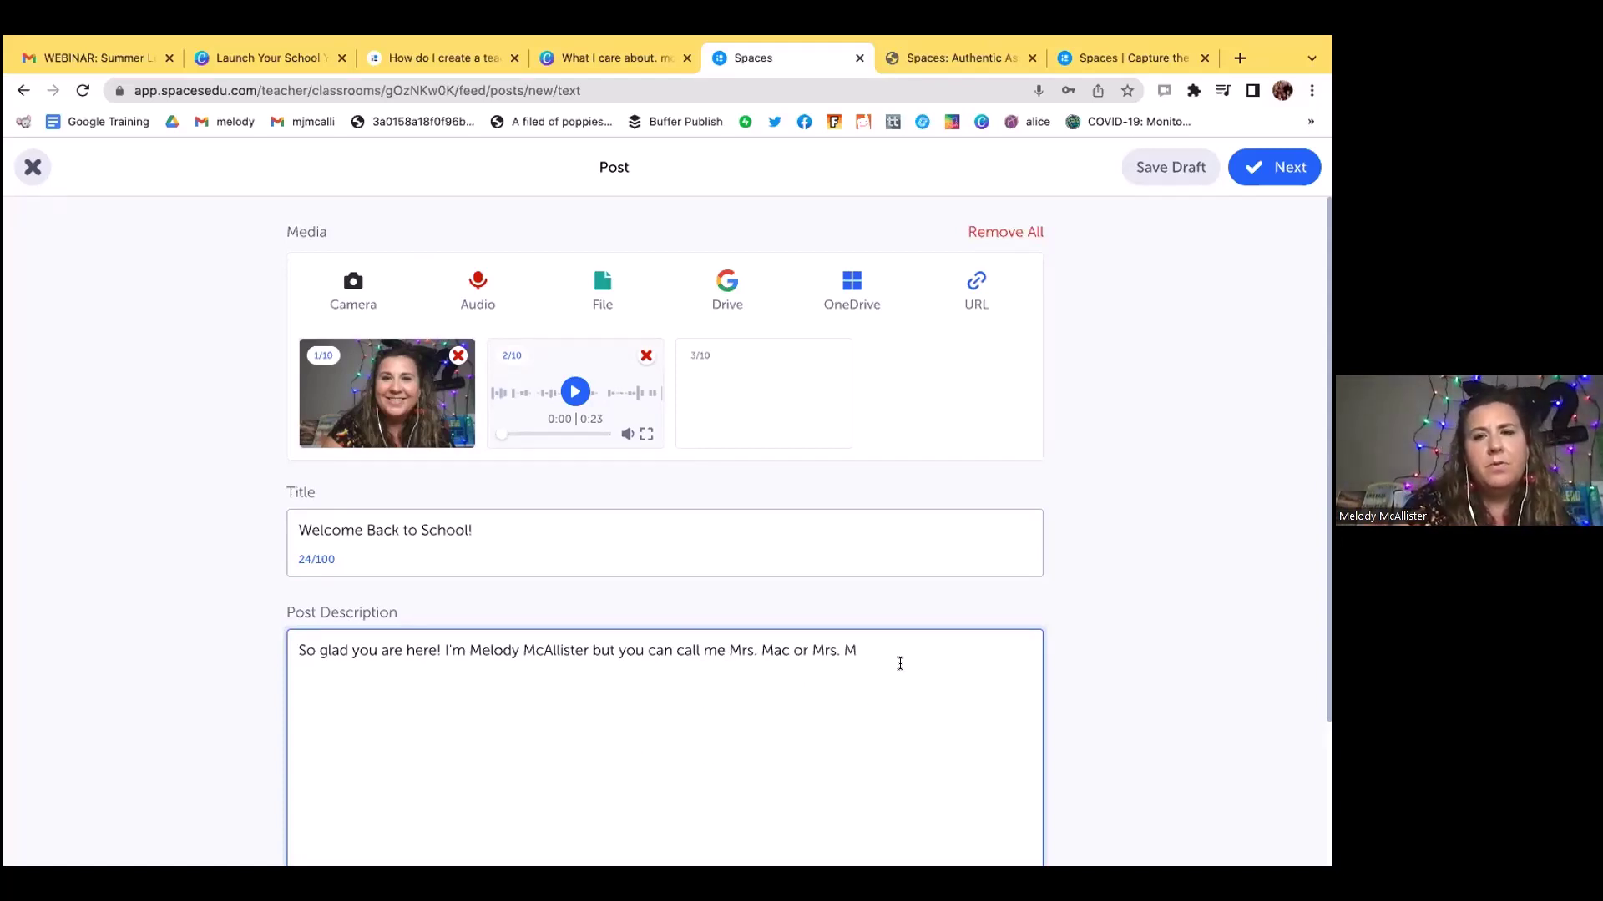
- End the post description with the sentence "So glad you are here!!"
{"action": "type", "text": ". so"}
{"action": "key", "text": "BackSpace"}
{"action": "key", "text": "BackSpace"}
{"action": "type", "text": "So glad you are here!!"}
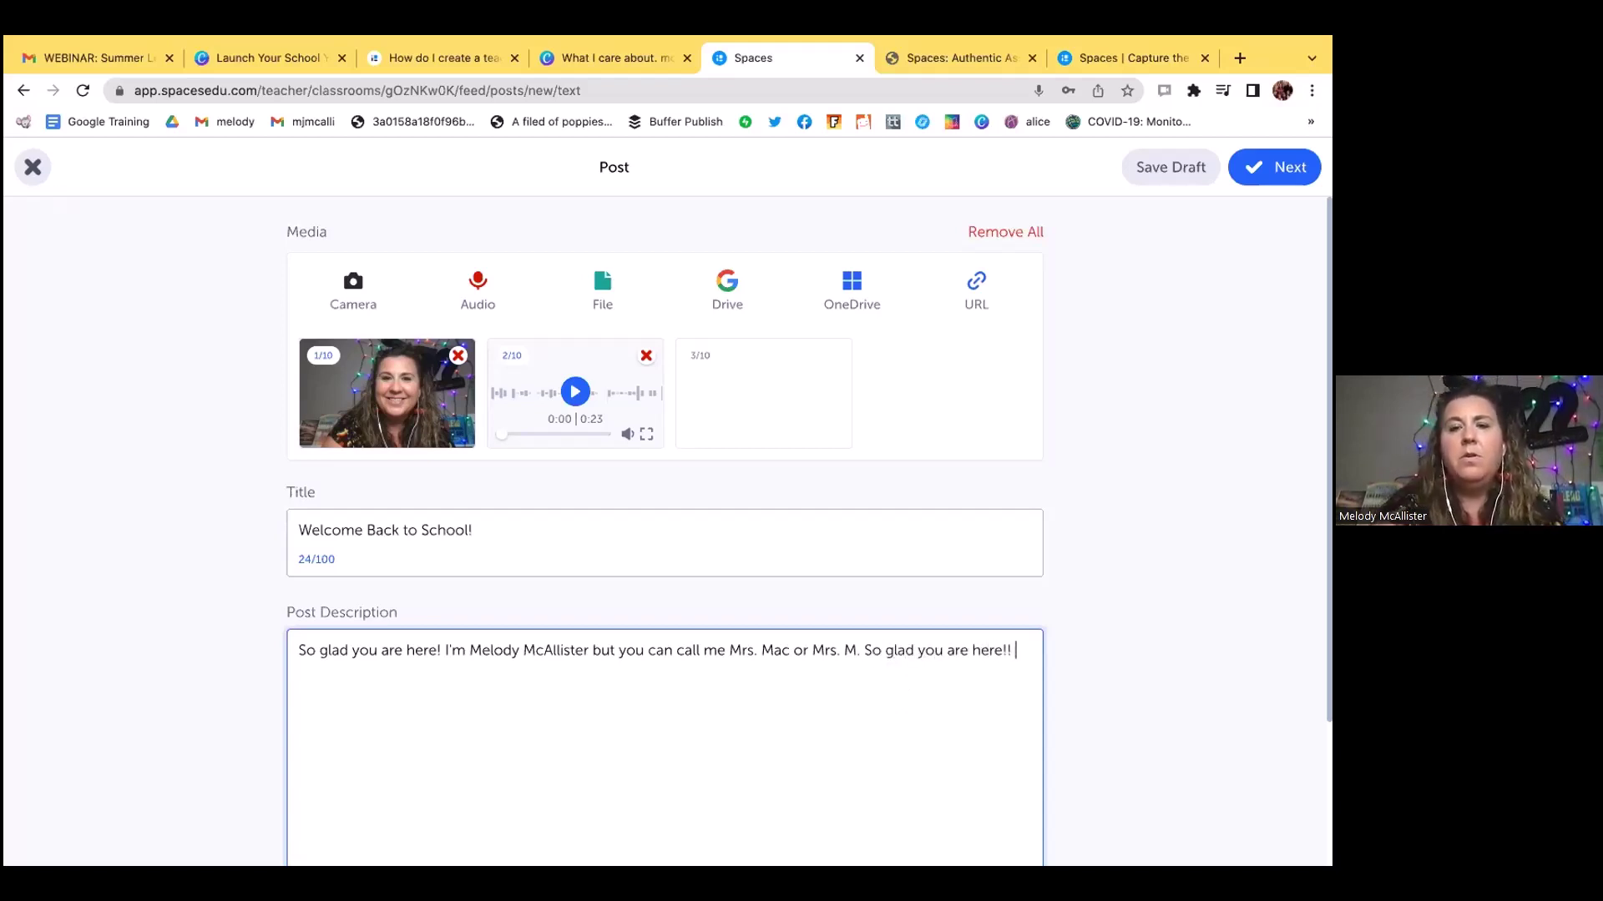
- Publish the post to the academy's class space with all students selected as recipients
{"action": "double_click", "coordinate": [1321, 494]}
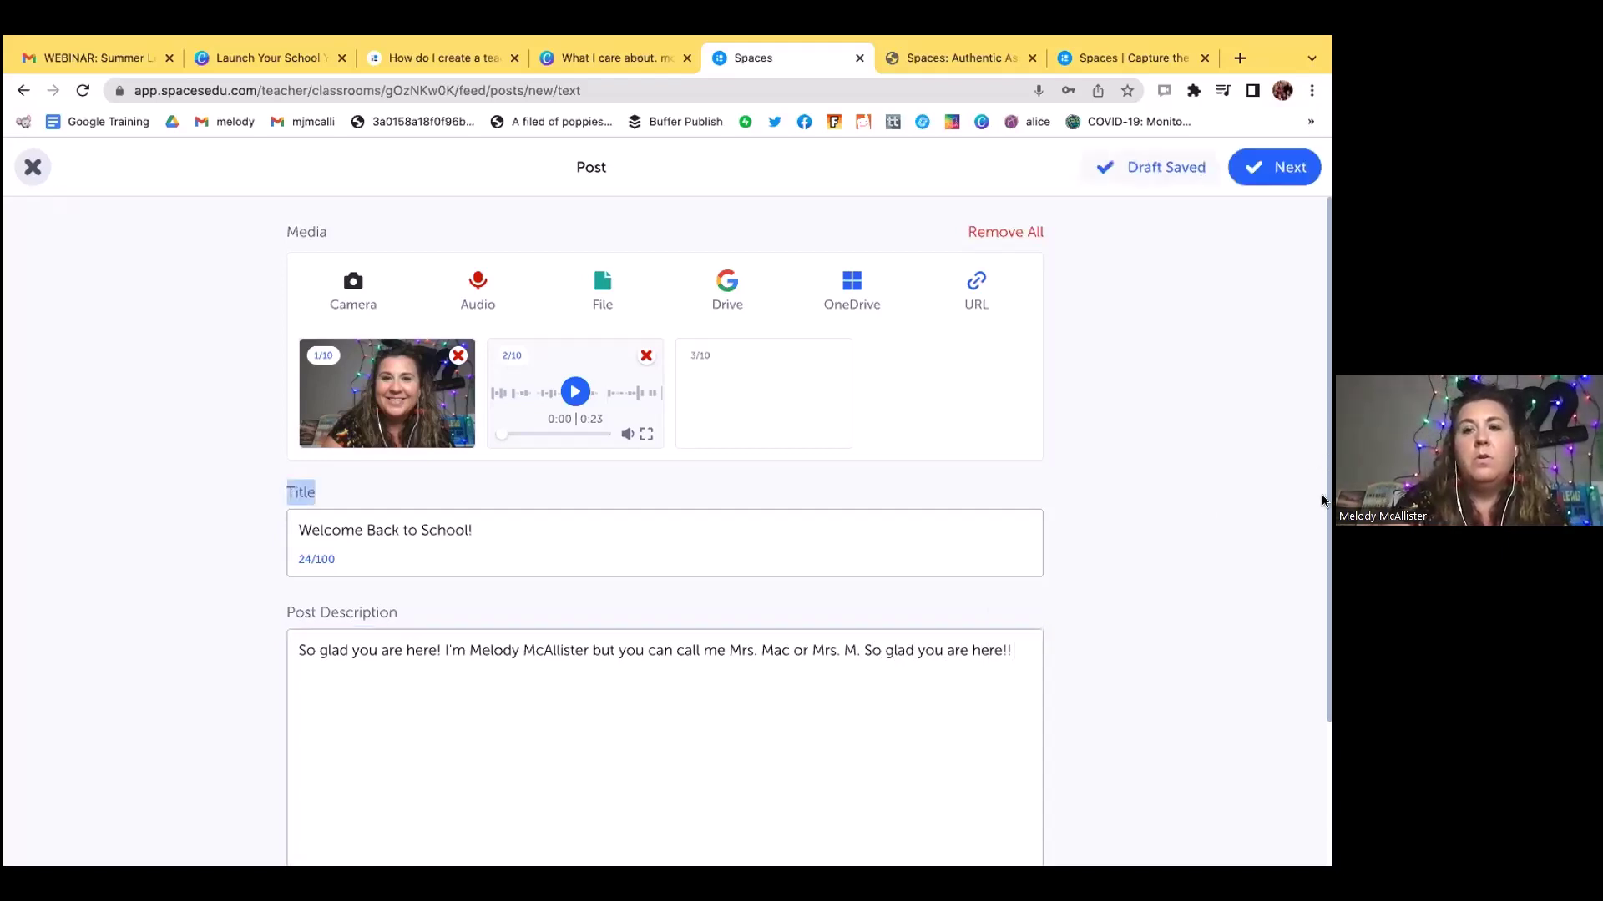
{"action": "left_click_drag", "start_coordinate": [1329, 496], "coordinate": [1311, 631]}
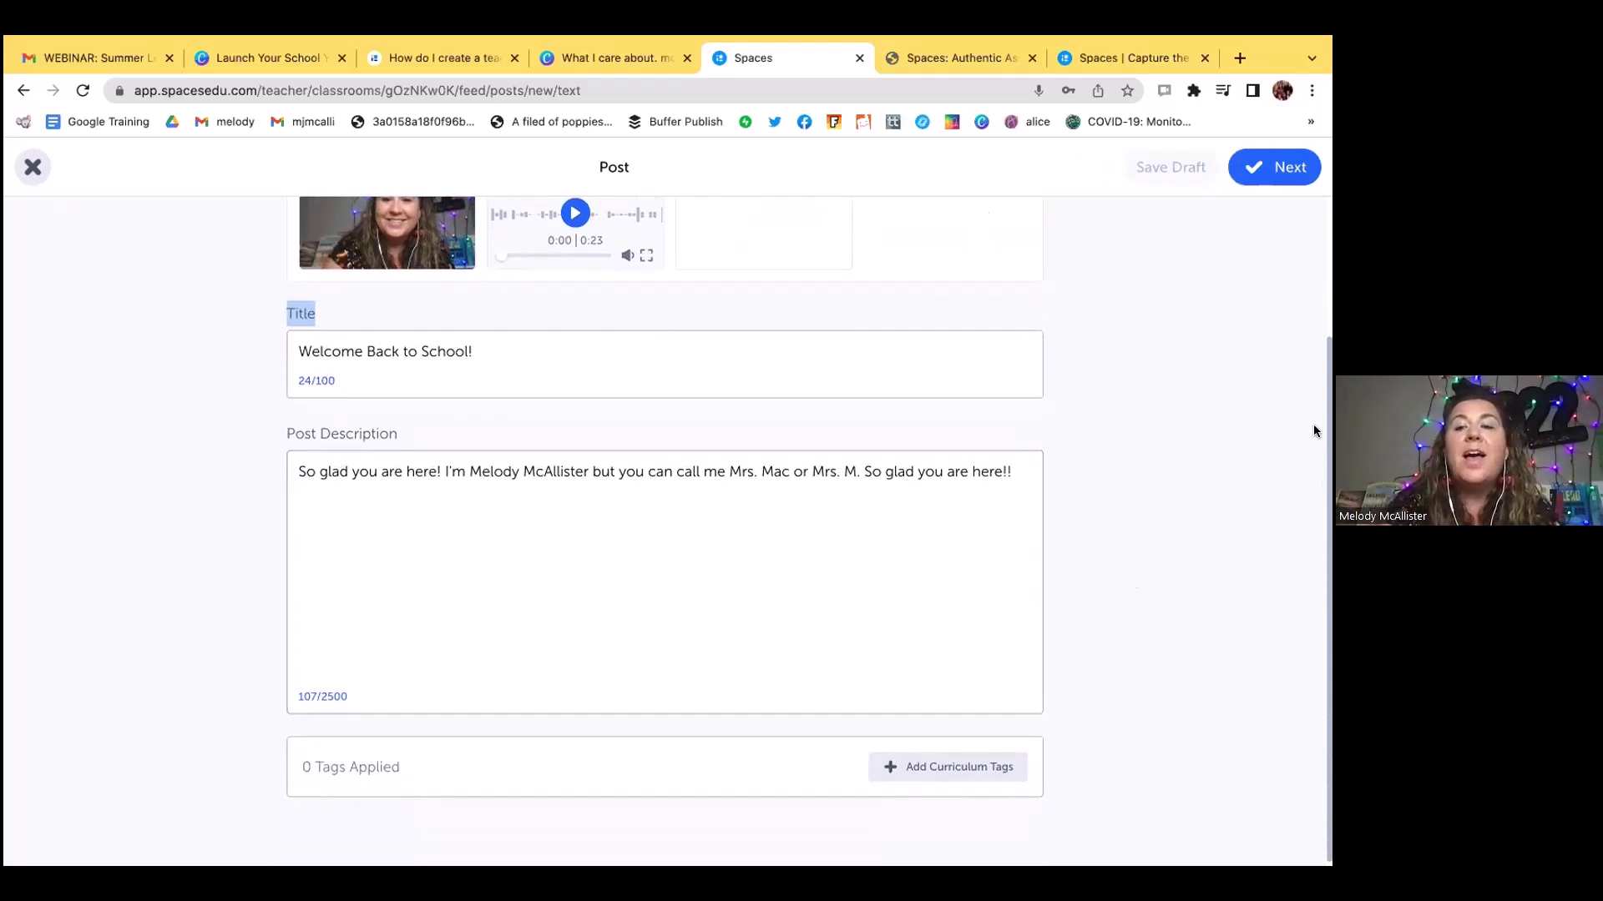
{"action": "scroll", "coordinate": [1329, 422], "scroll_direction": "down", "scroll_amount": 1}
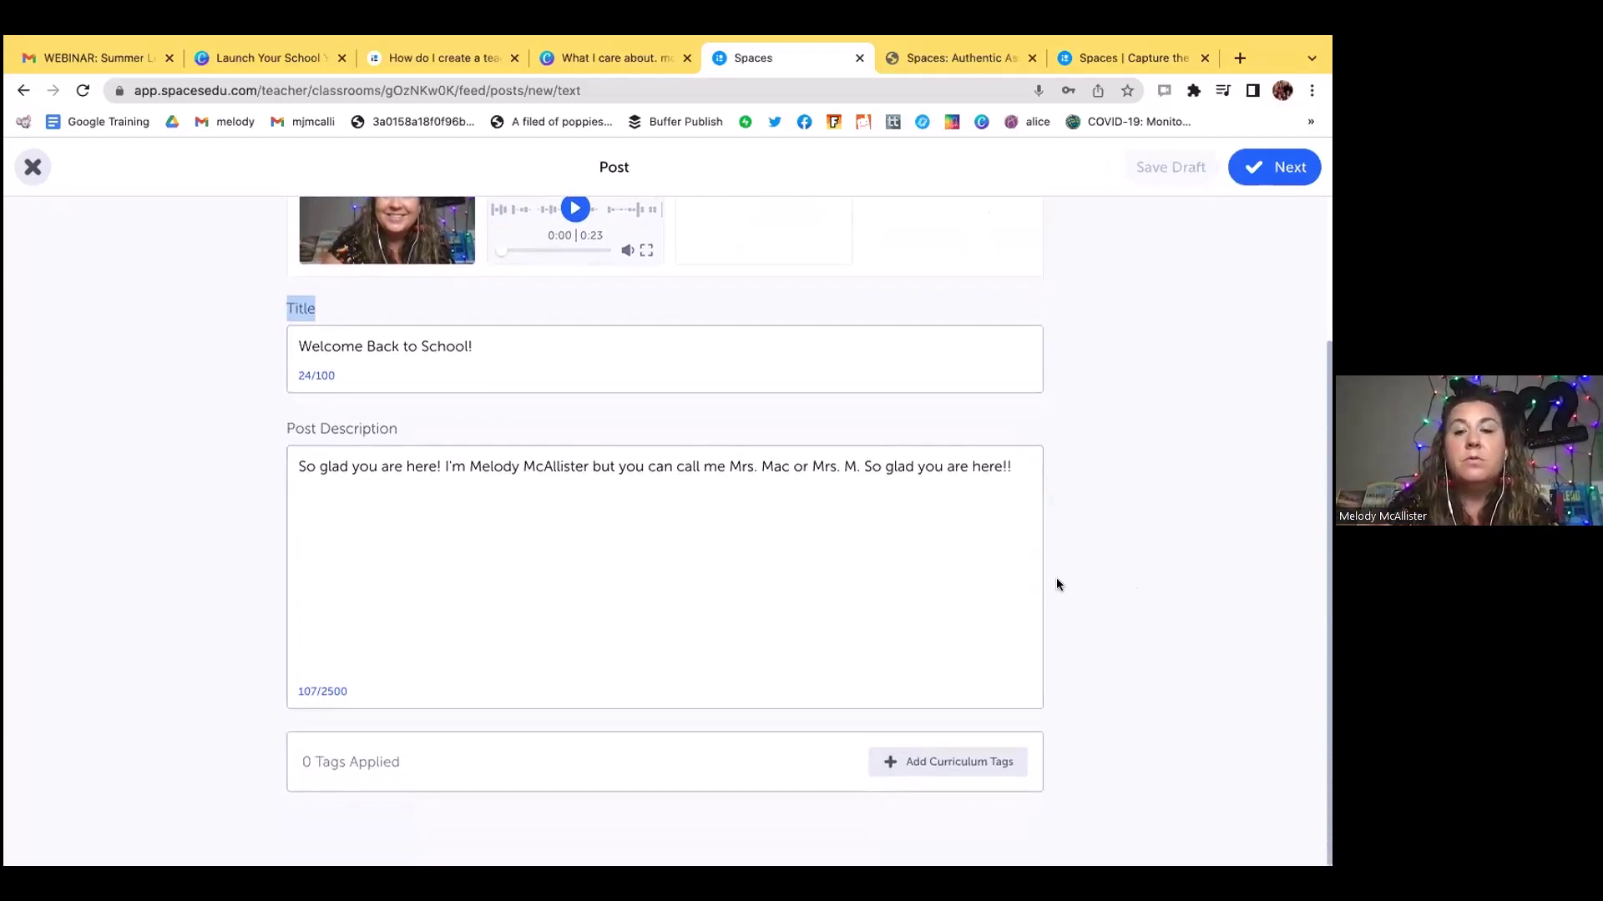
{"action": "left_click_drag", "start_coordinate": [1326, 483], "coordinate": [1325, 373]}
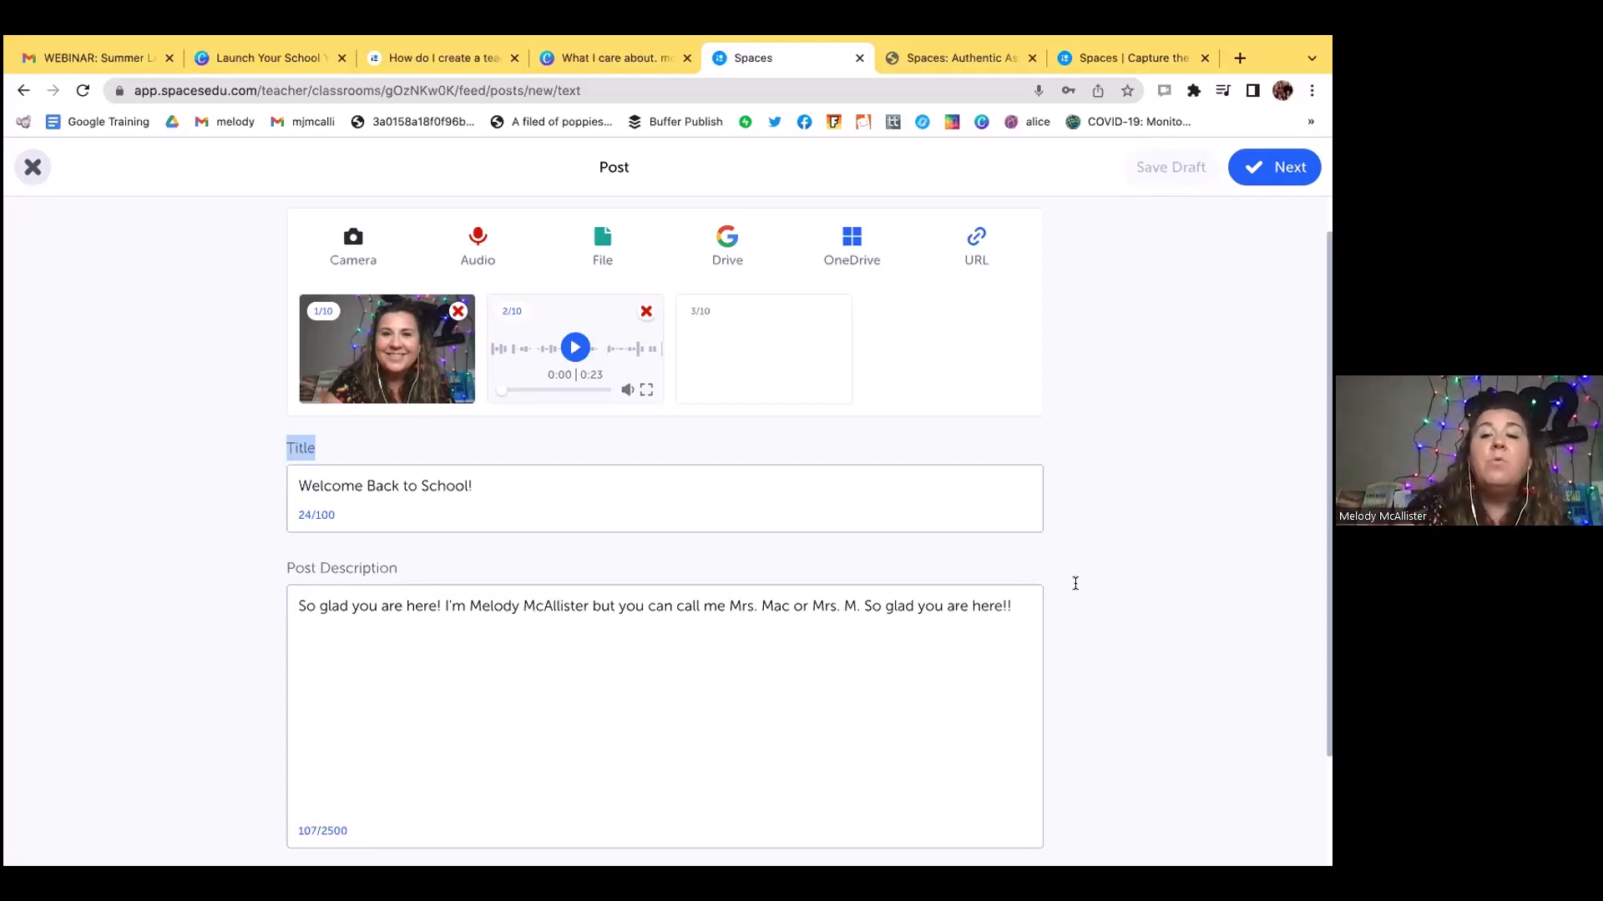
{"action": "left_click", "coordinate": [1255, 179]}
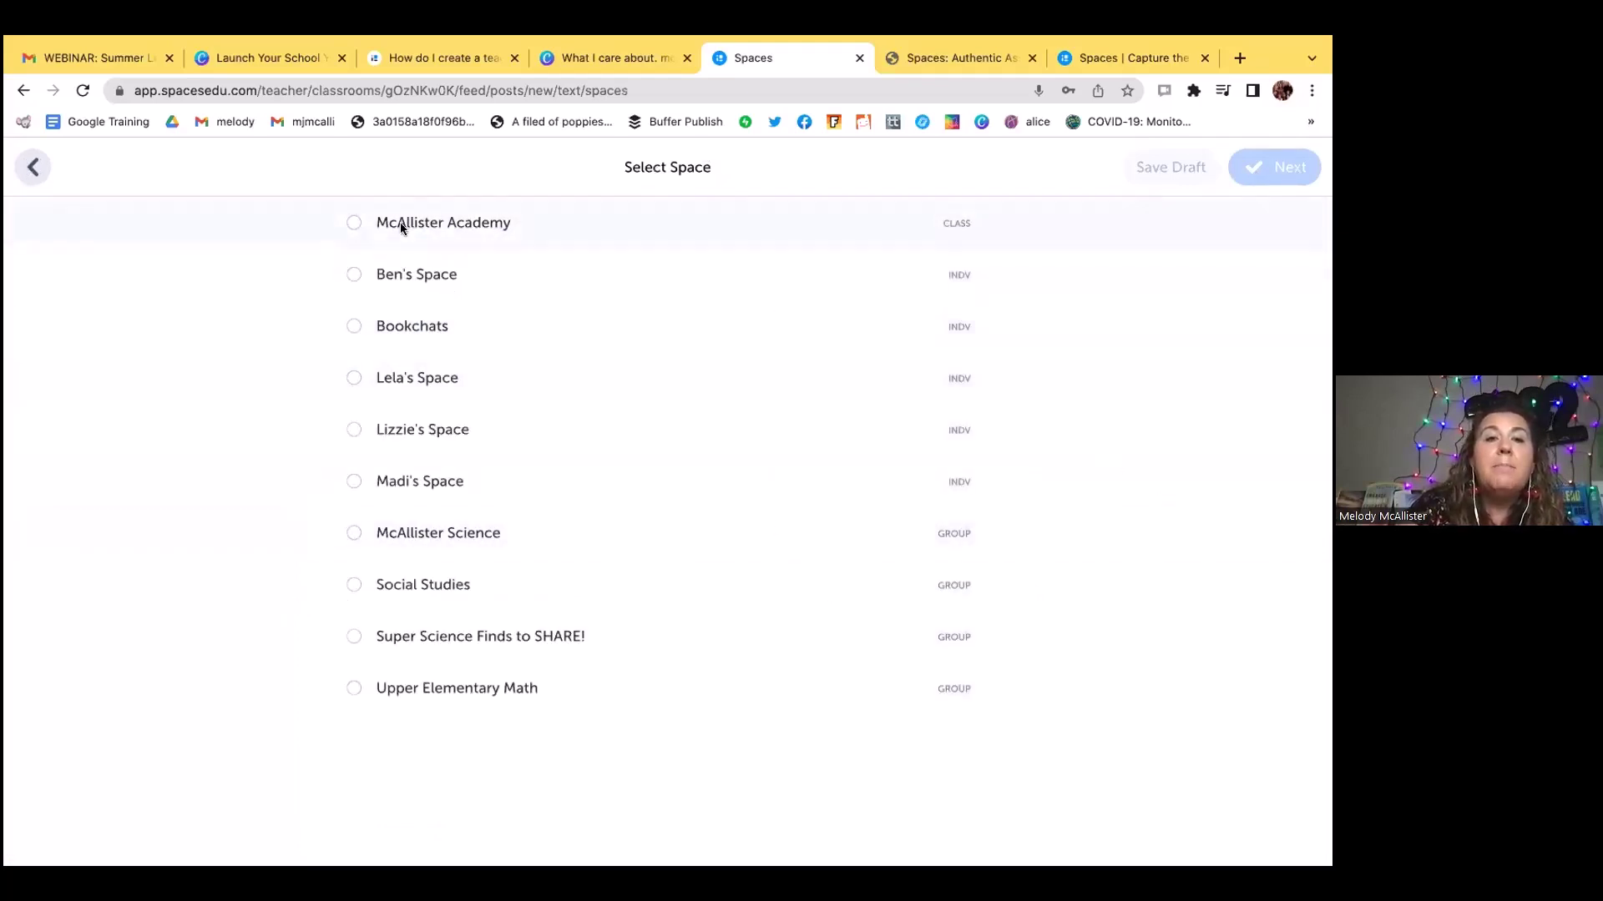
{"action": "left_click", "coordinate": [355, 224]}
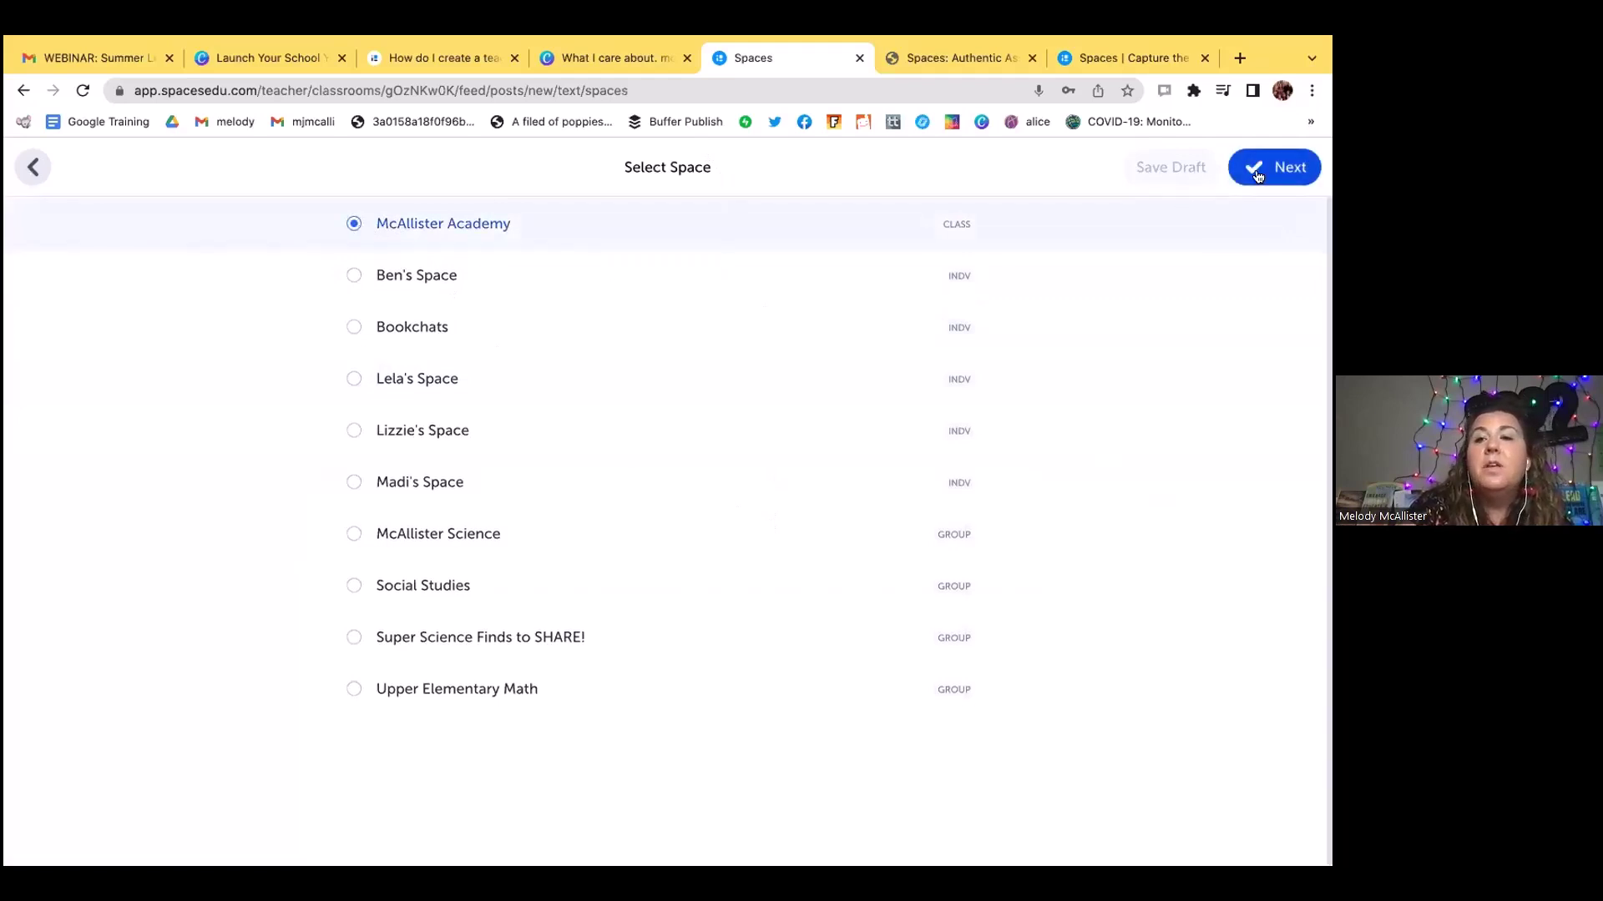
{"action": "left_click", "coordinate": [1258, 170]}
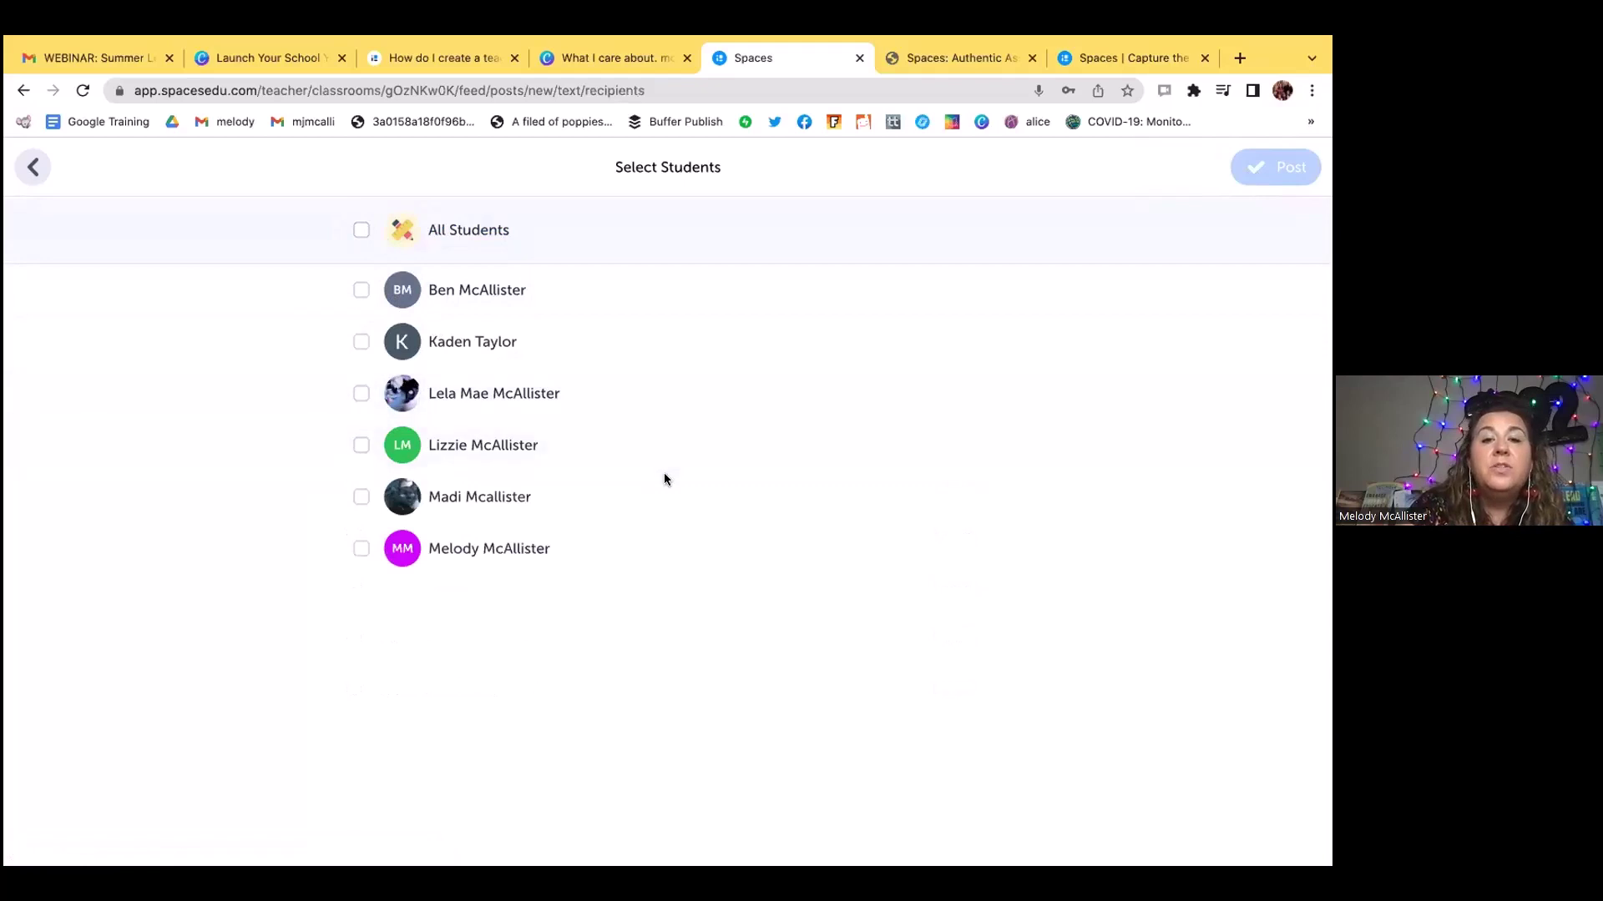
{"action": "left_click", "coordinate": [362, 231]}
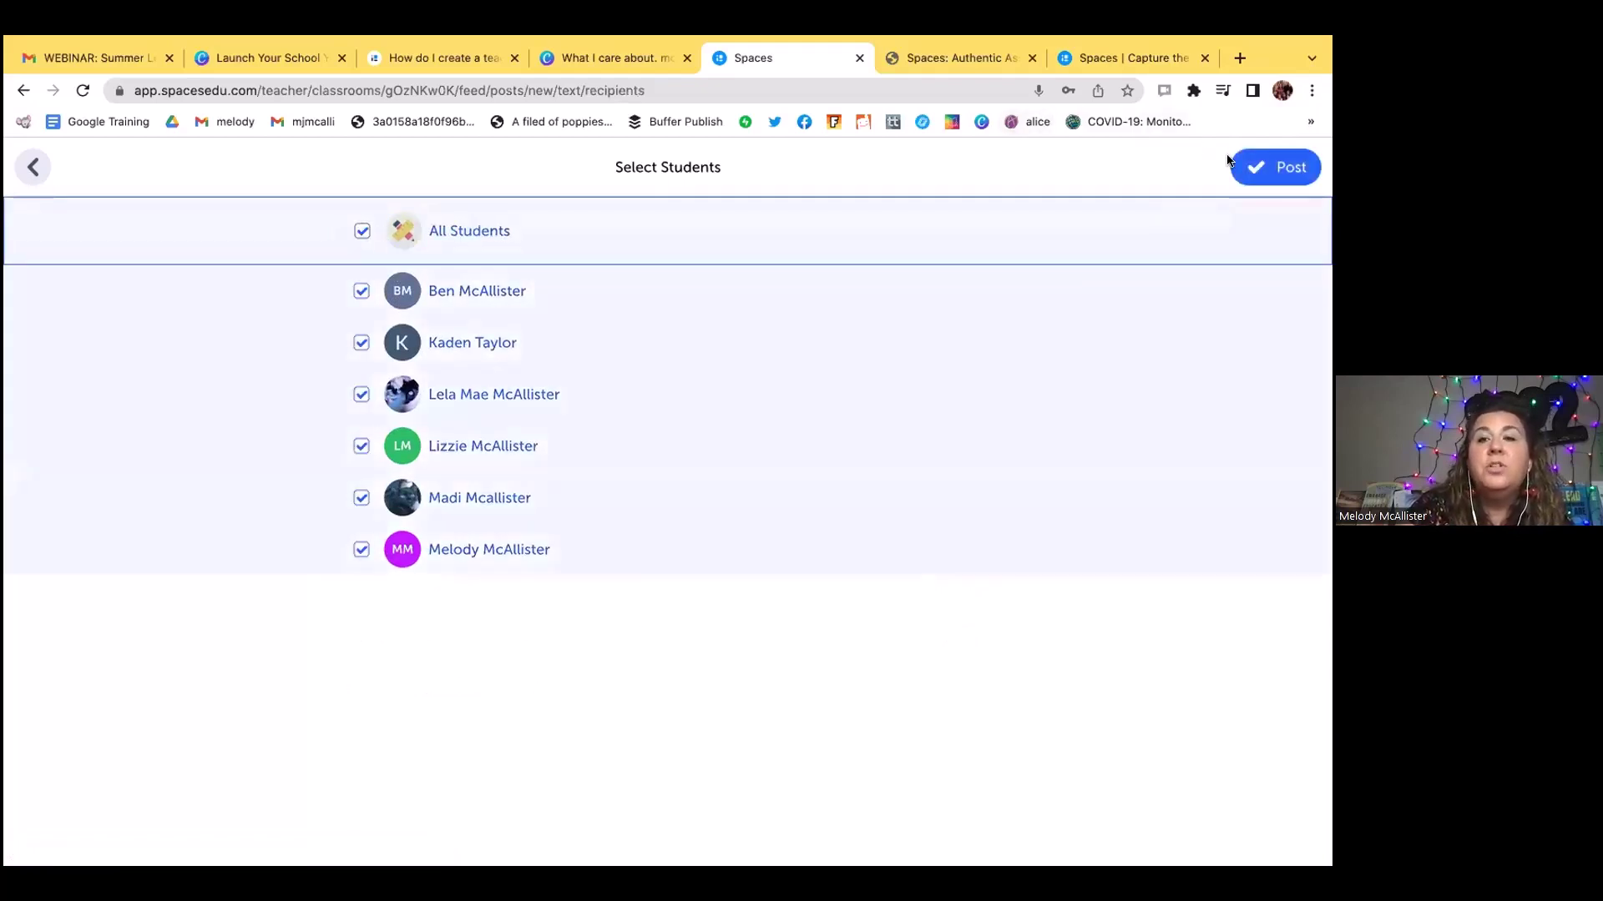
{"action": "left_click", "coordinate": [1269, 166]}
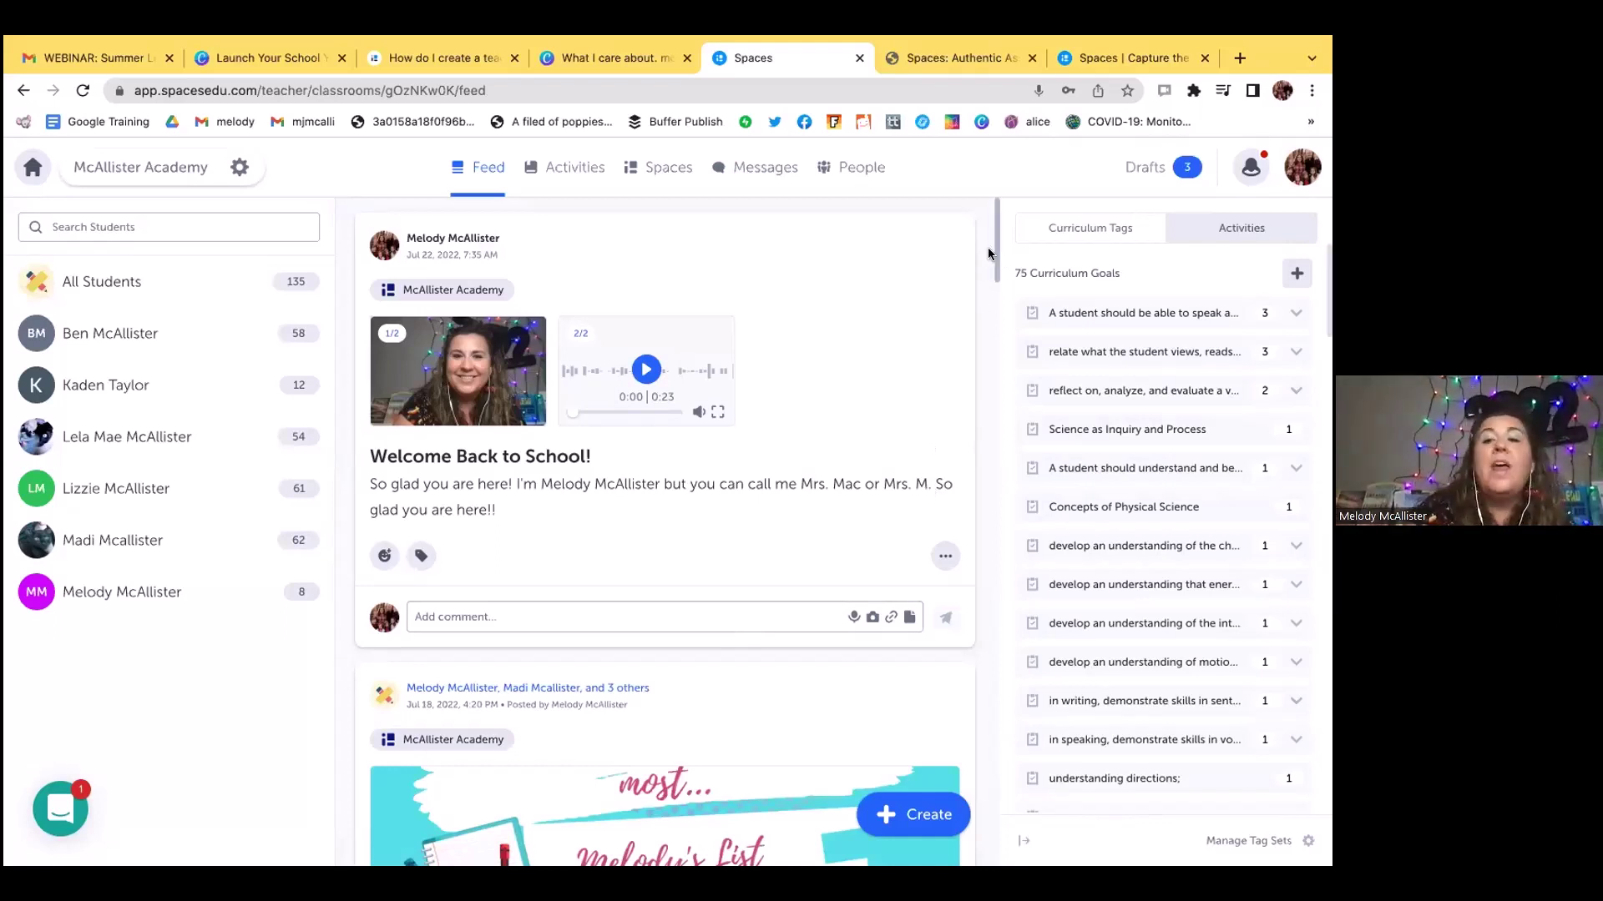
- Open the "Welcome Back to School!" post for editing, view the file upload option for its media, and save the post
{"action": "left_click_drag", "start_coordinate": [991, 252], "coordinate": [989, 286]}
{"action": "scroll", "coordinate": [991, 334], "scroll_direction": "down", "scroll_amount": 10}
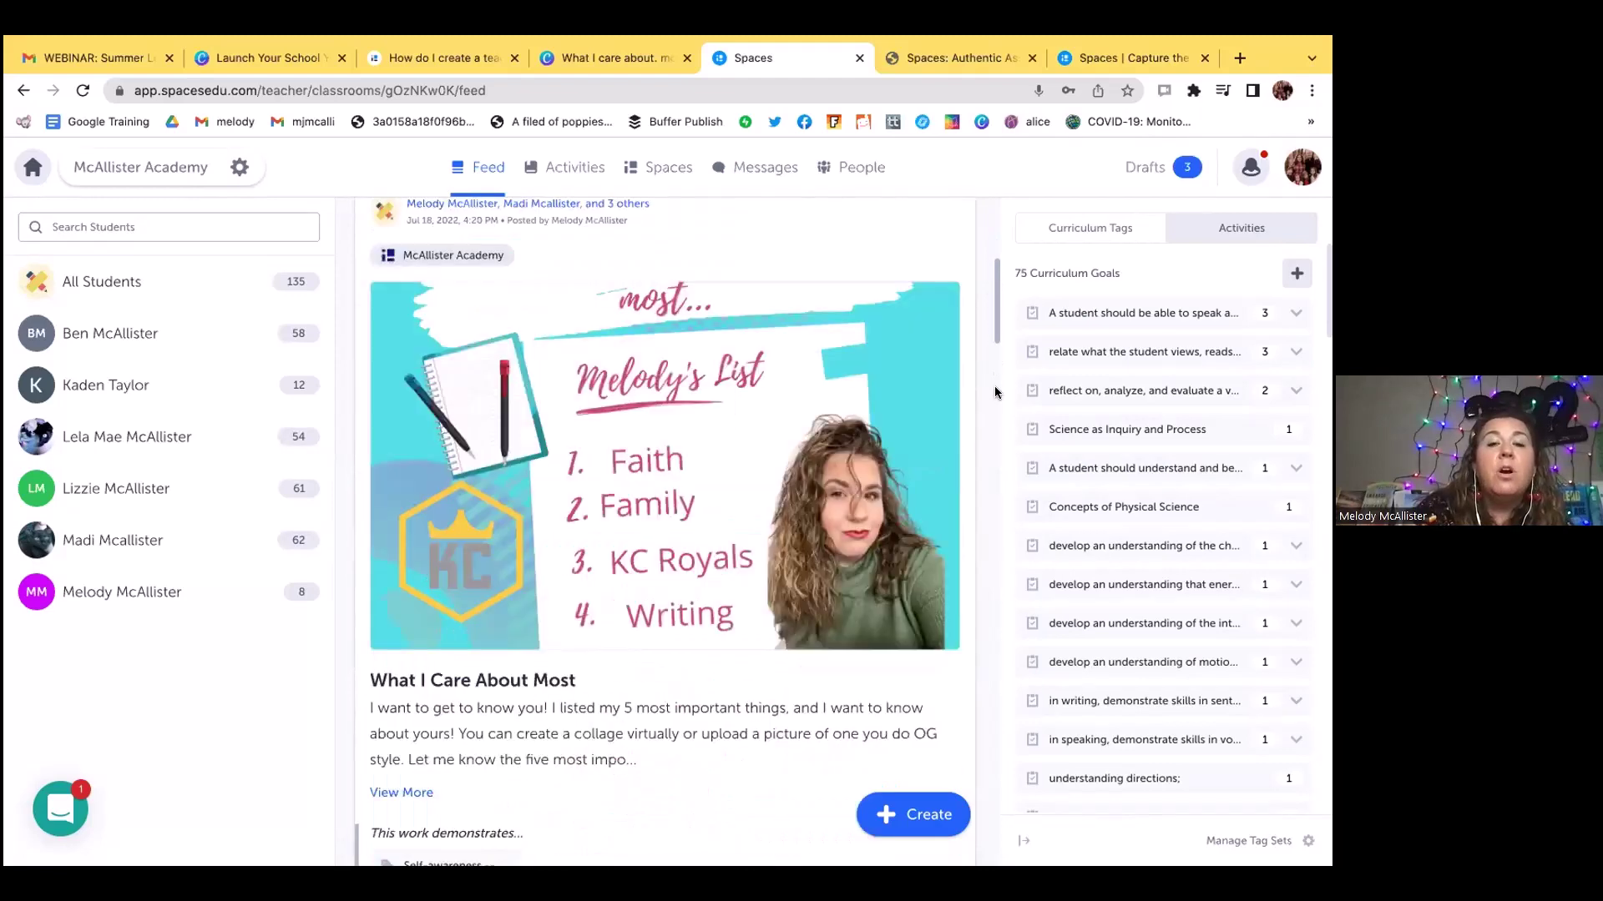
{"action": "scroll", "coordinate": [991, 368], "scroll_direction": "up", "scroll_amount": 5}
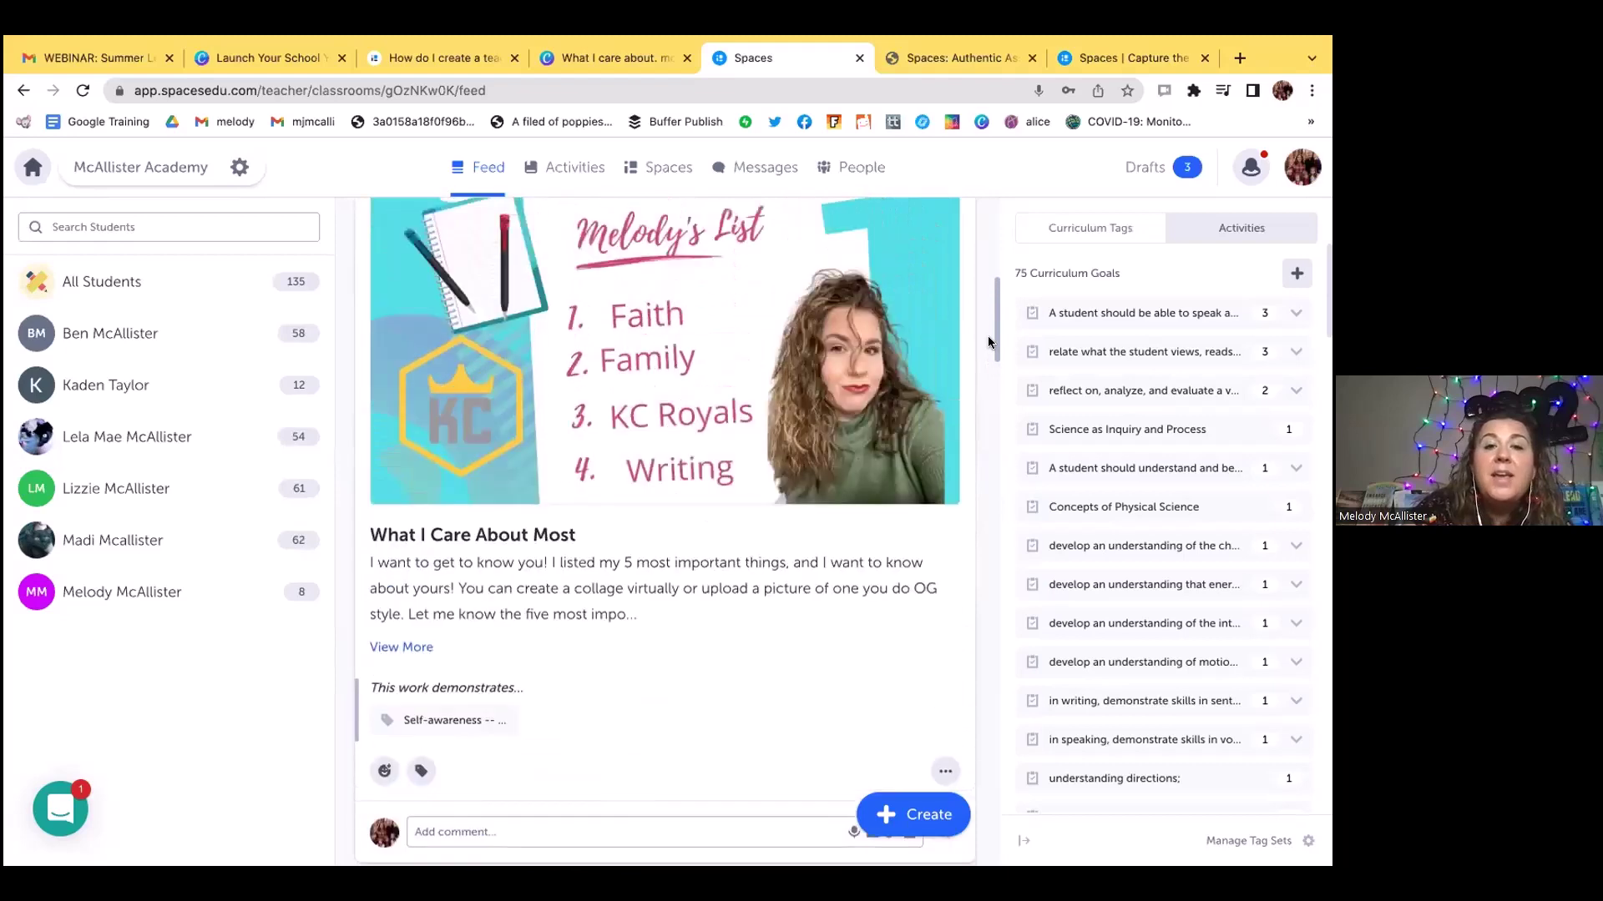
{"action": "left_click_drag", "start_coordinate": [988, 332], "coordinate": [985, 264]}
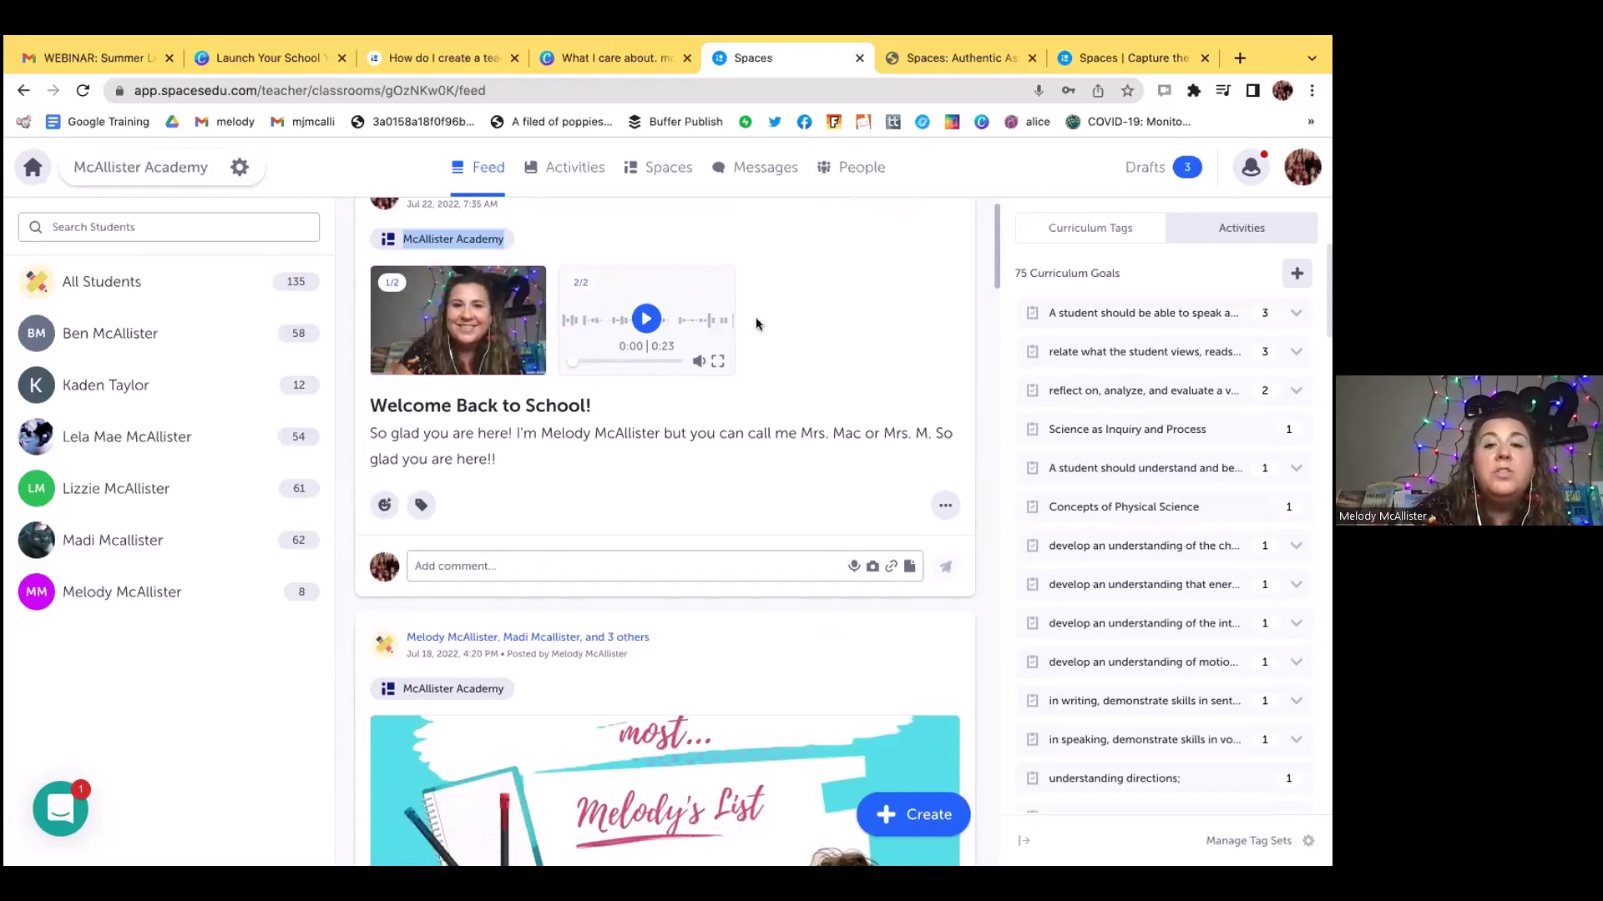
{"action": "left_click", "coordinate": [943, 501]}
{"action": "left_click", "coordinate": [876, 528]}
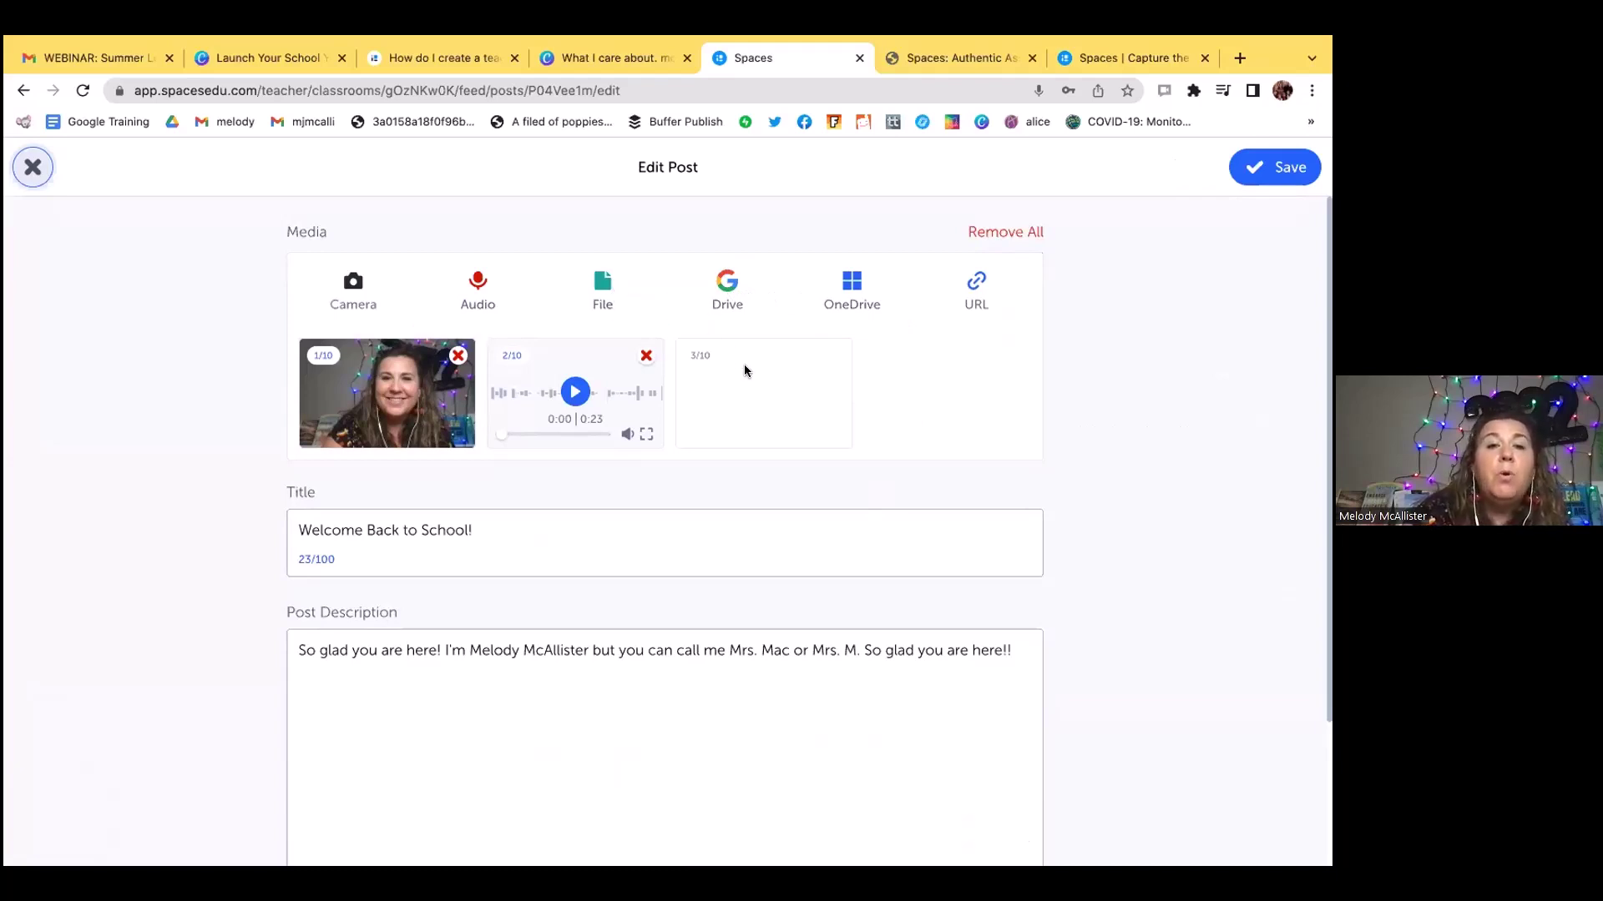
{"action": "left_click", "coordinate": [595, 283]}
{"action": "left_click", "coordinate": [595, 283]}
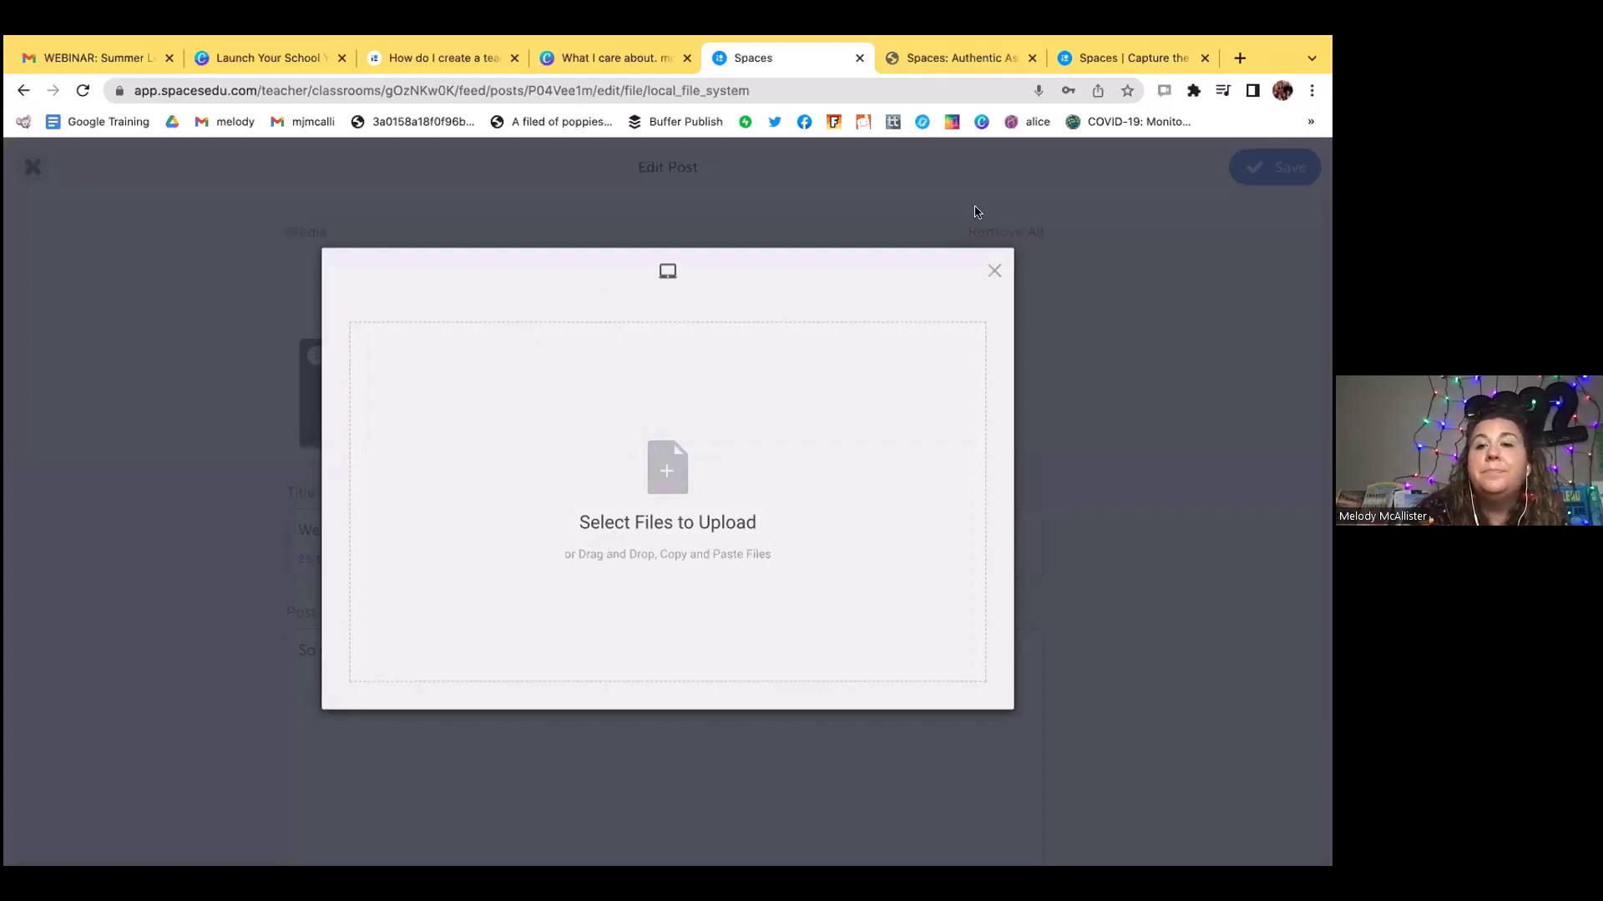
{"action": "left_click", "coordinate": [993, 271]}
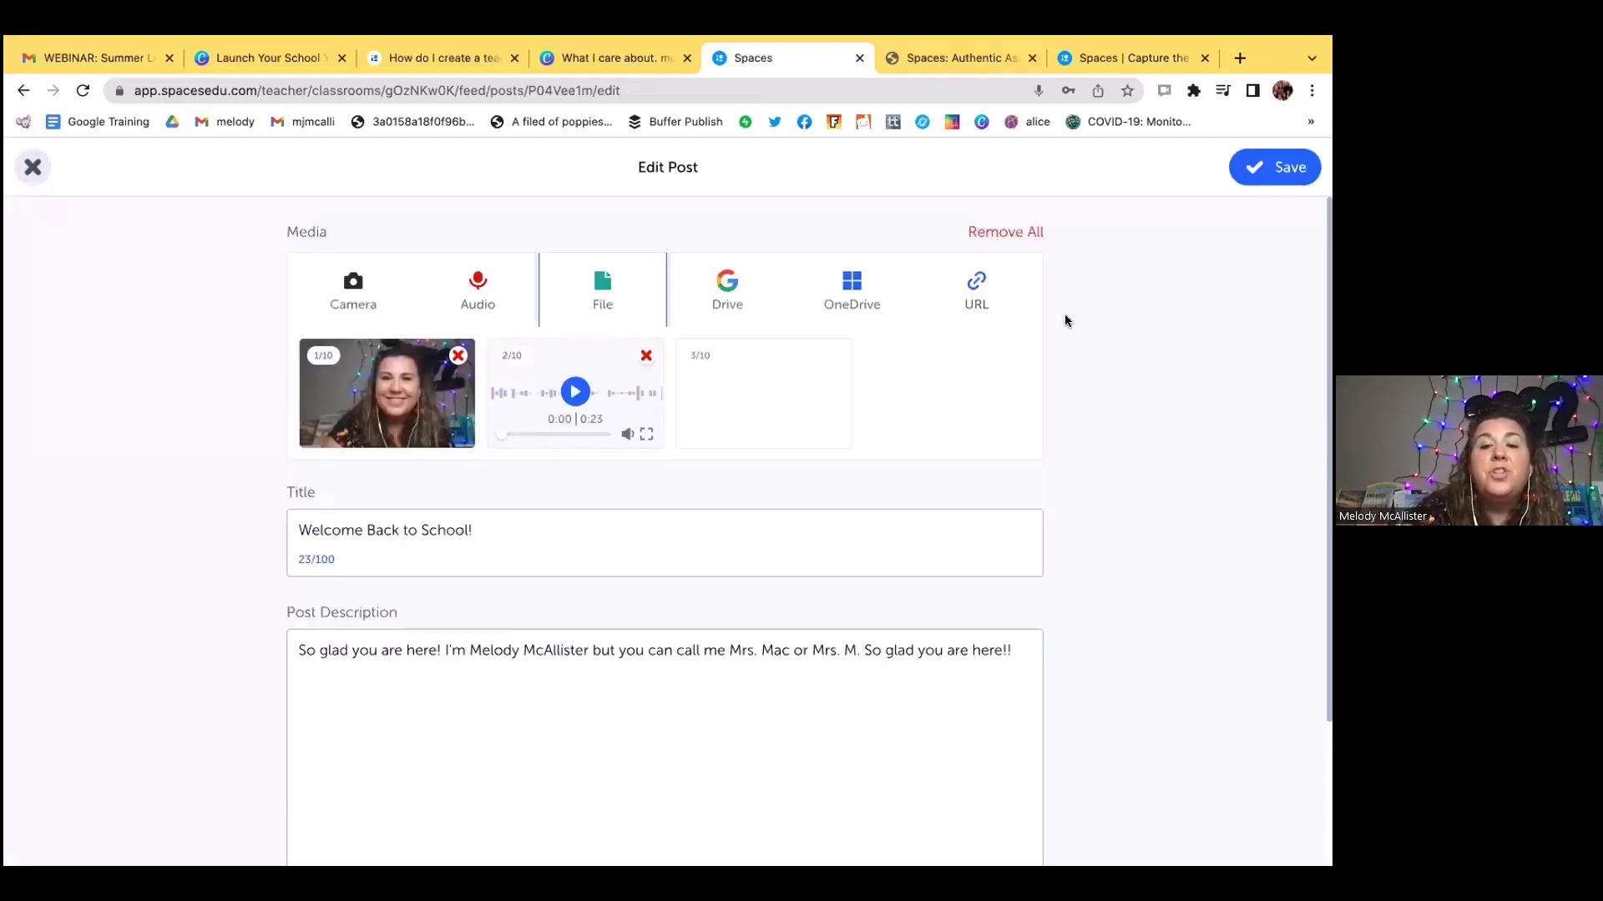
{"action": "left_click", "coordinate": [1252, 165]}
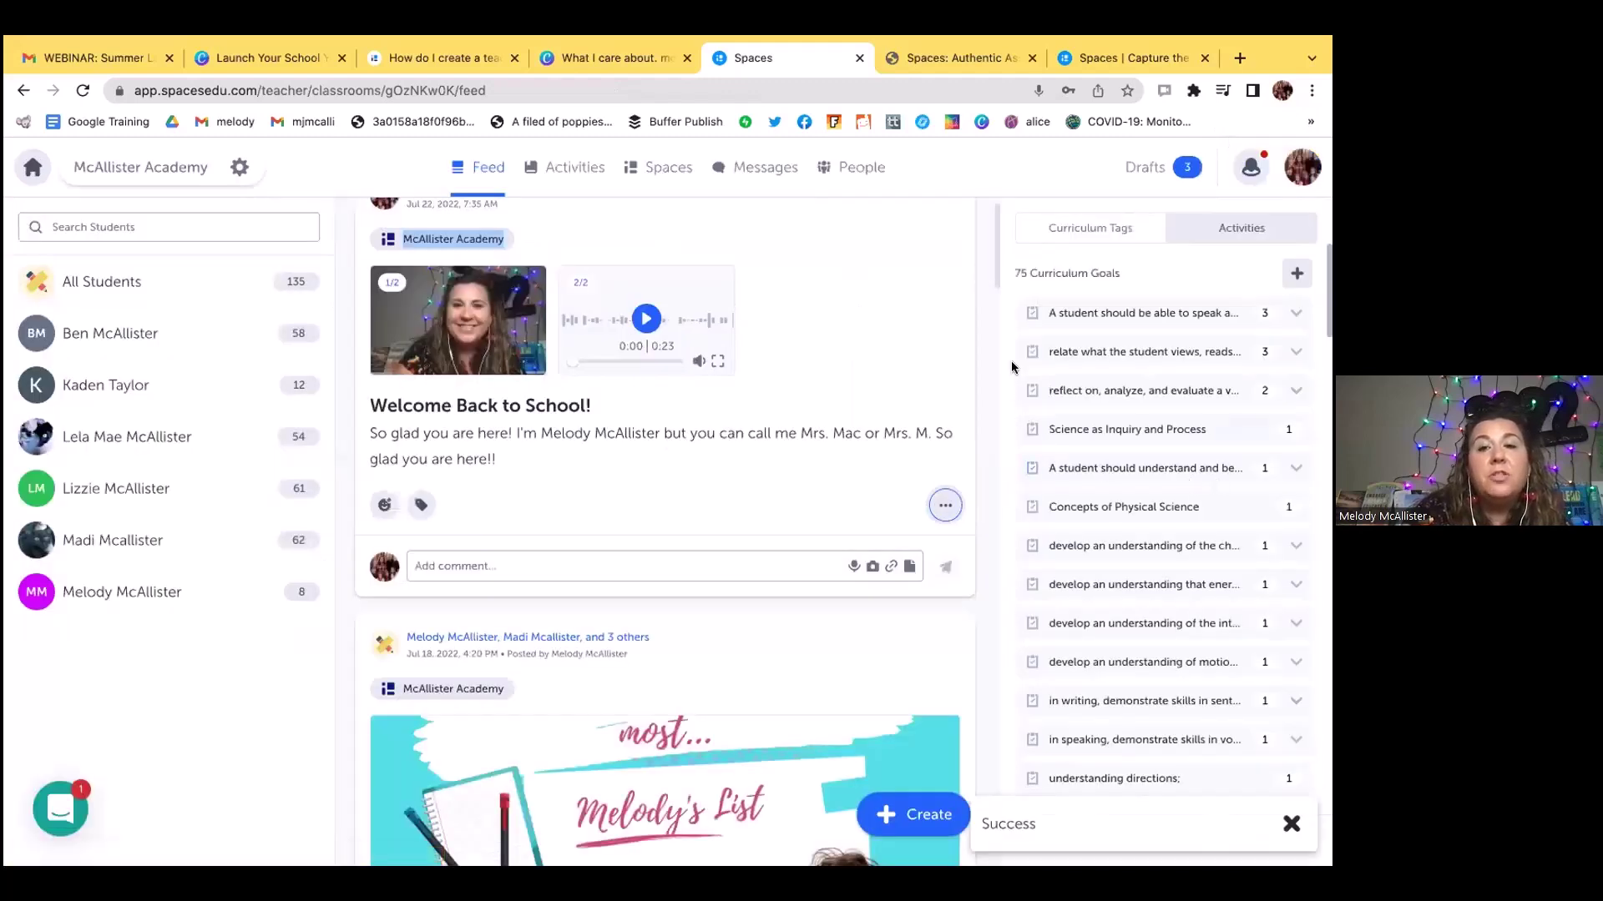
- Delete the "Welcome Back to School!" post from the class feed
{"action": "scroll", "coordinate": [997, 284], "scroll_direction": "up", "scroll_amount": 1}
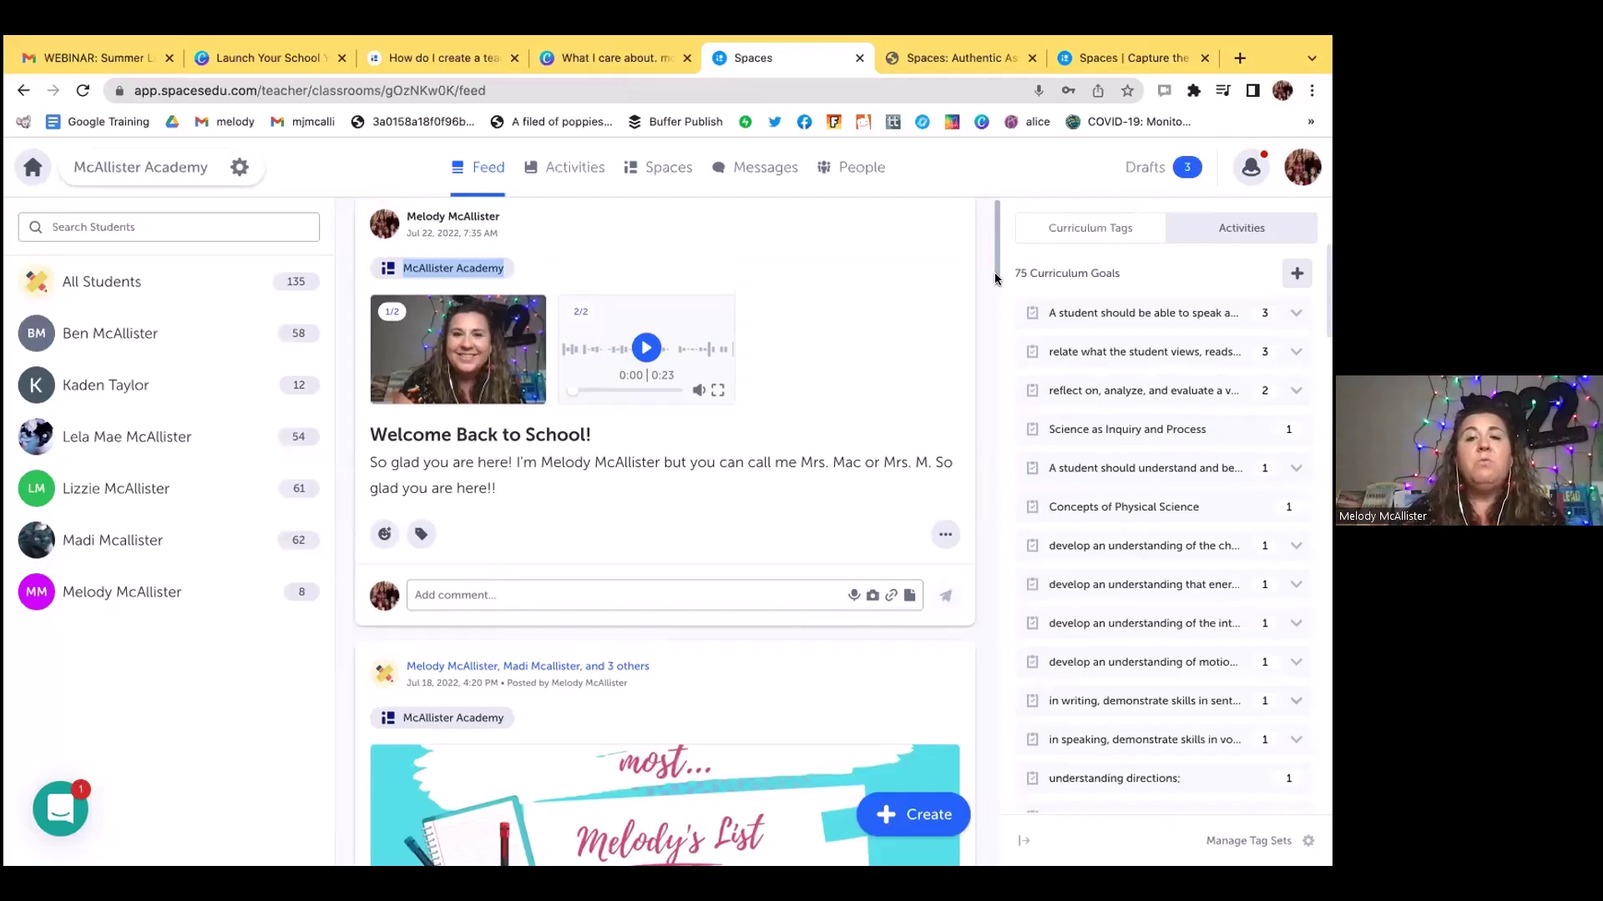
{"action": "mouse_move", "coordinate": [996, 278]}
{"action": "left_mouse_down"}
{"action": "mouse_move", "coordinate": [997, 338]}
{"action": "mouse_move", "coordinate": [996, 267]}
{"action": "left_mouse_up"}
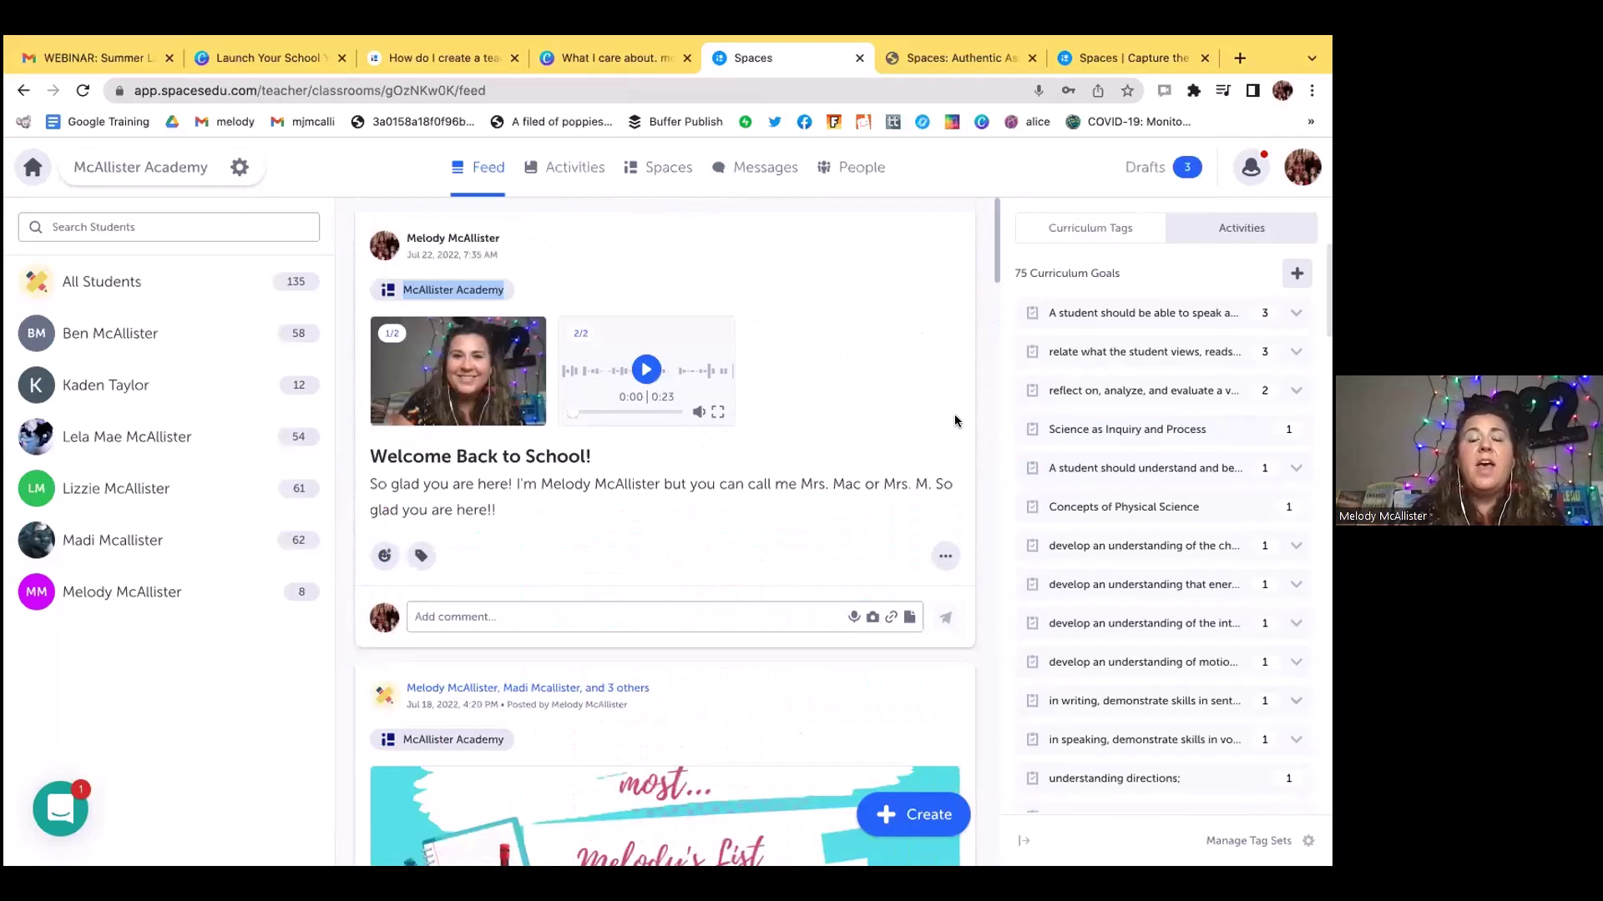
{"action": "left_click", "coordinate": [943, 556]}
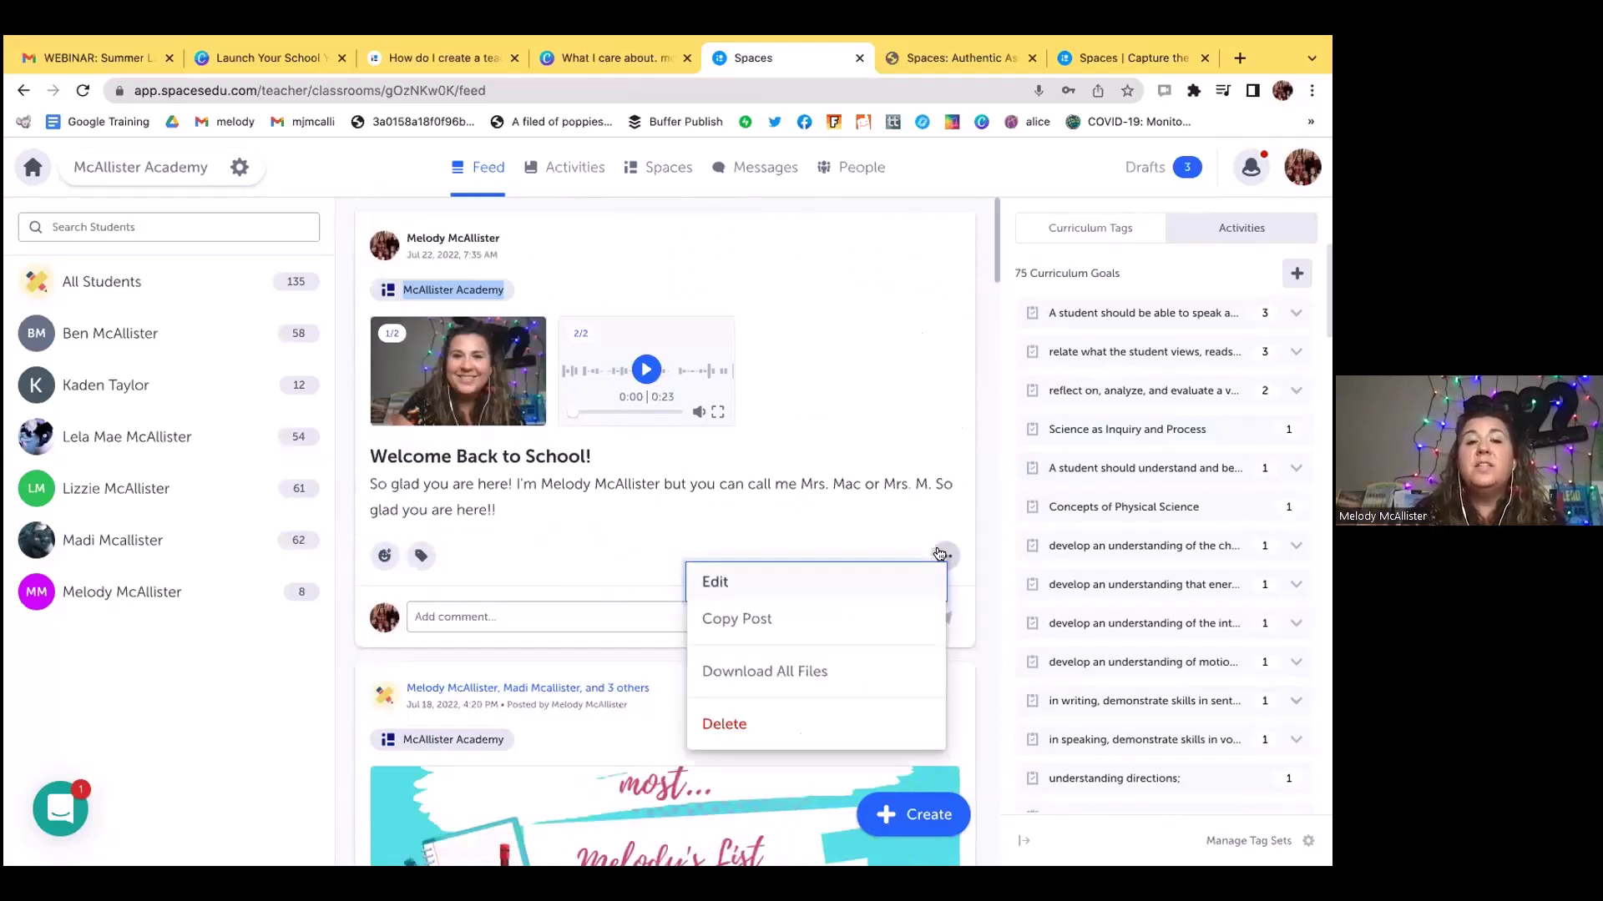
{"action": "left_click", "coordinate": [791, 726]}
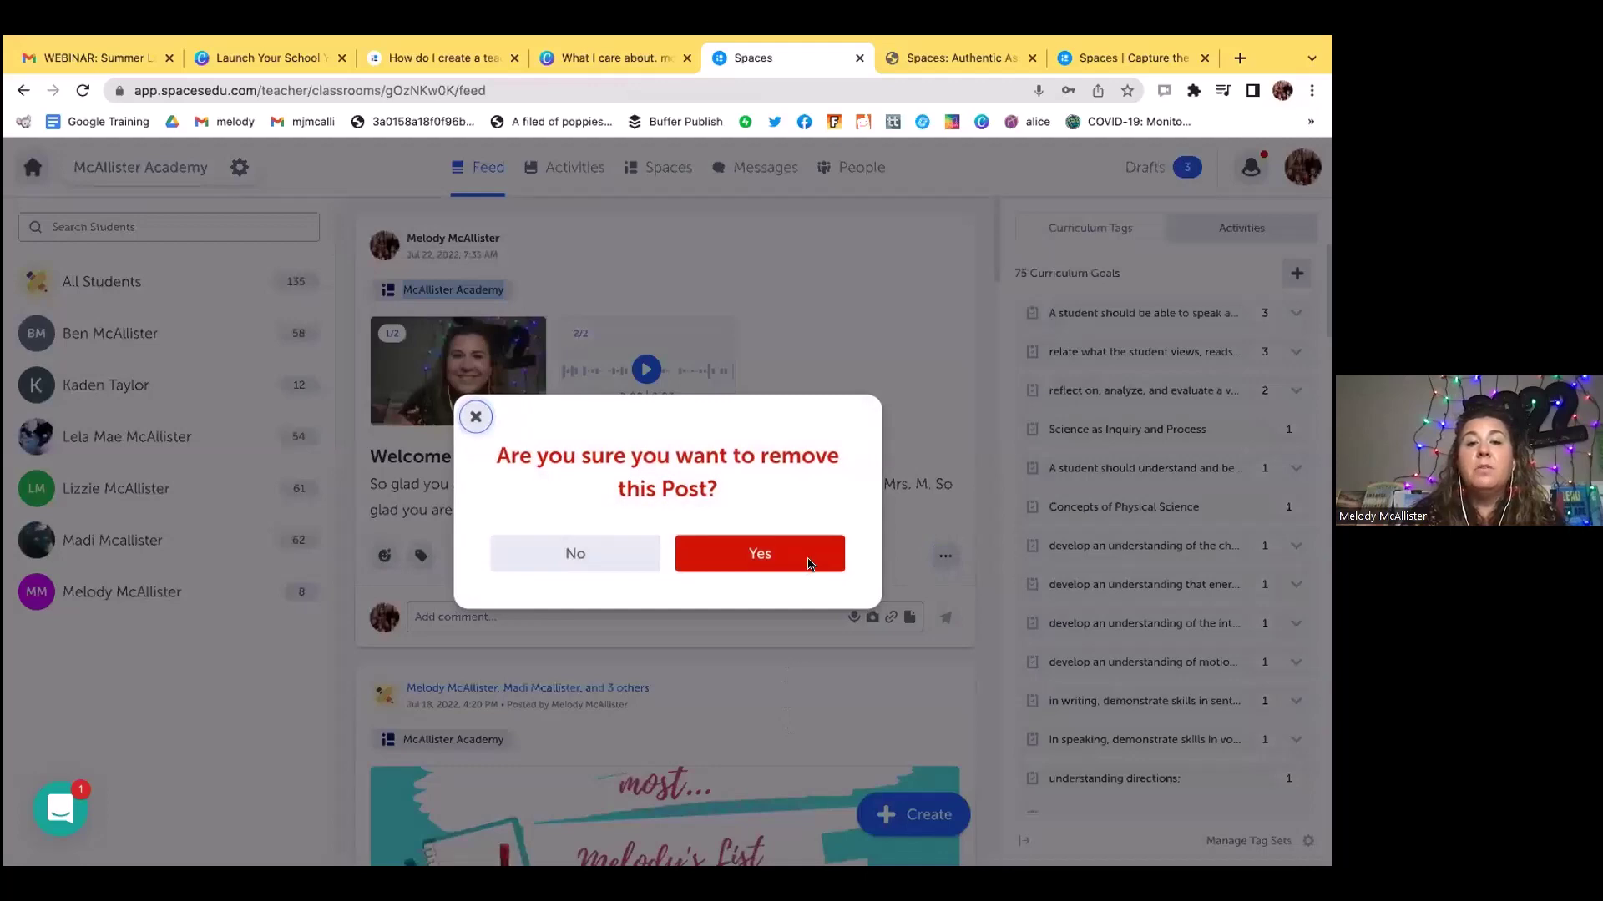
{"action": "left_click", "coordinate": [740, 544]}
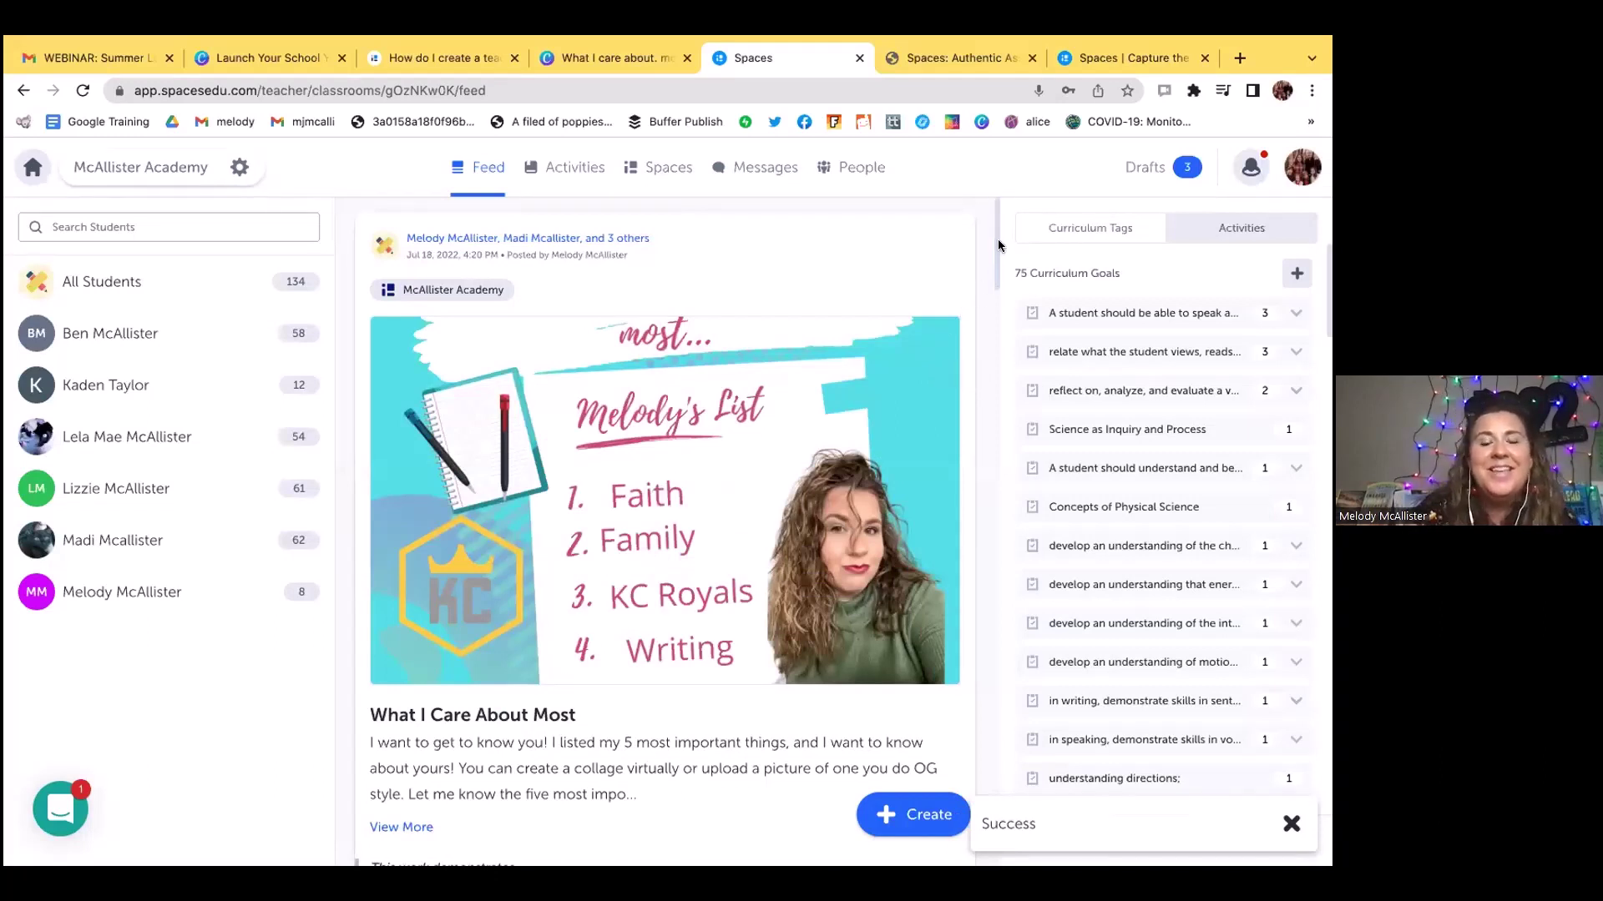
- Examine the "What I Care About Most" post in the feed, including its description and curriculum tag
{"action": "key", "text": "ctrl+a"}
{"action": "left_click", "coordinate": [970, 243]}
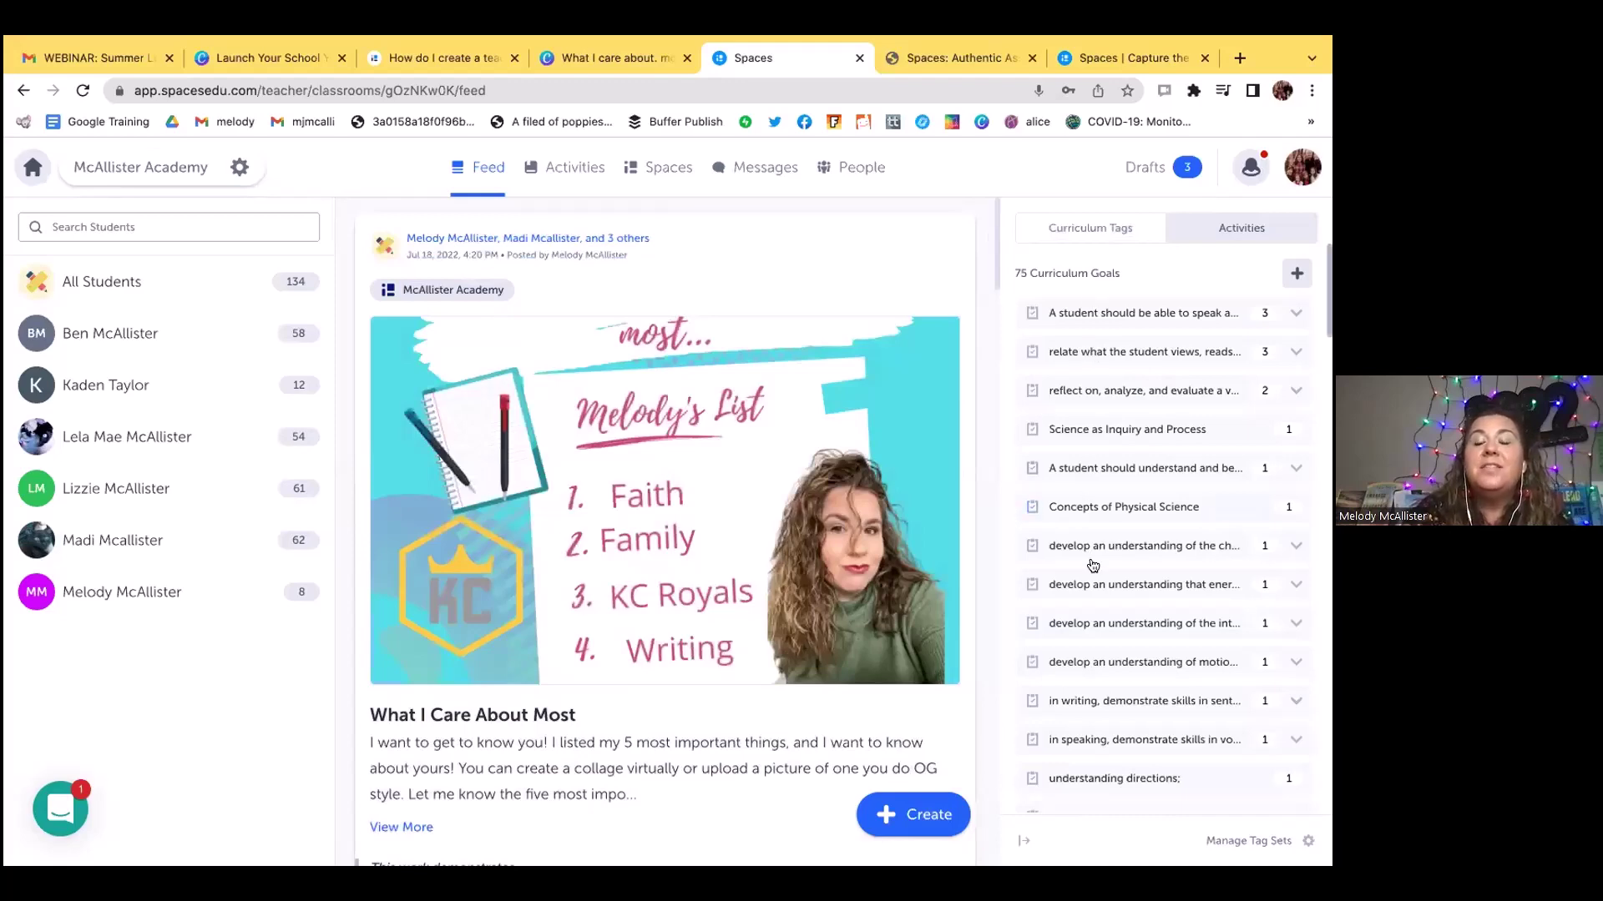
{"action": "left_click_drag", "start_coordinate": [999, 270], "coordinate": [997, 301]}
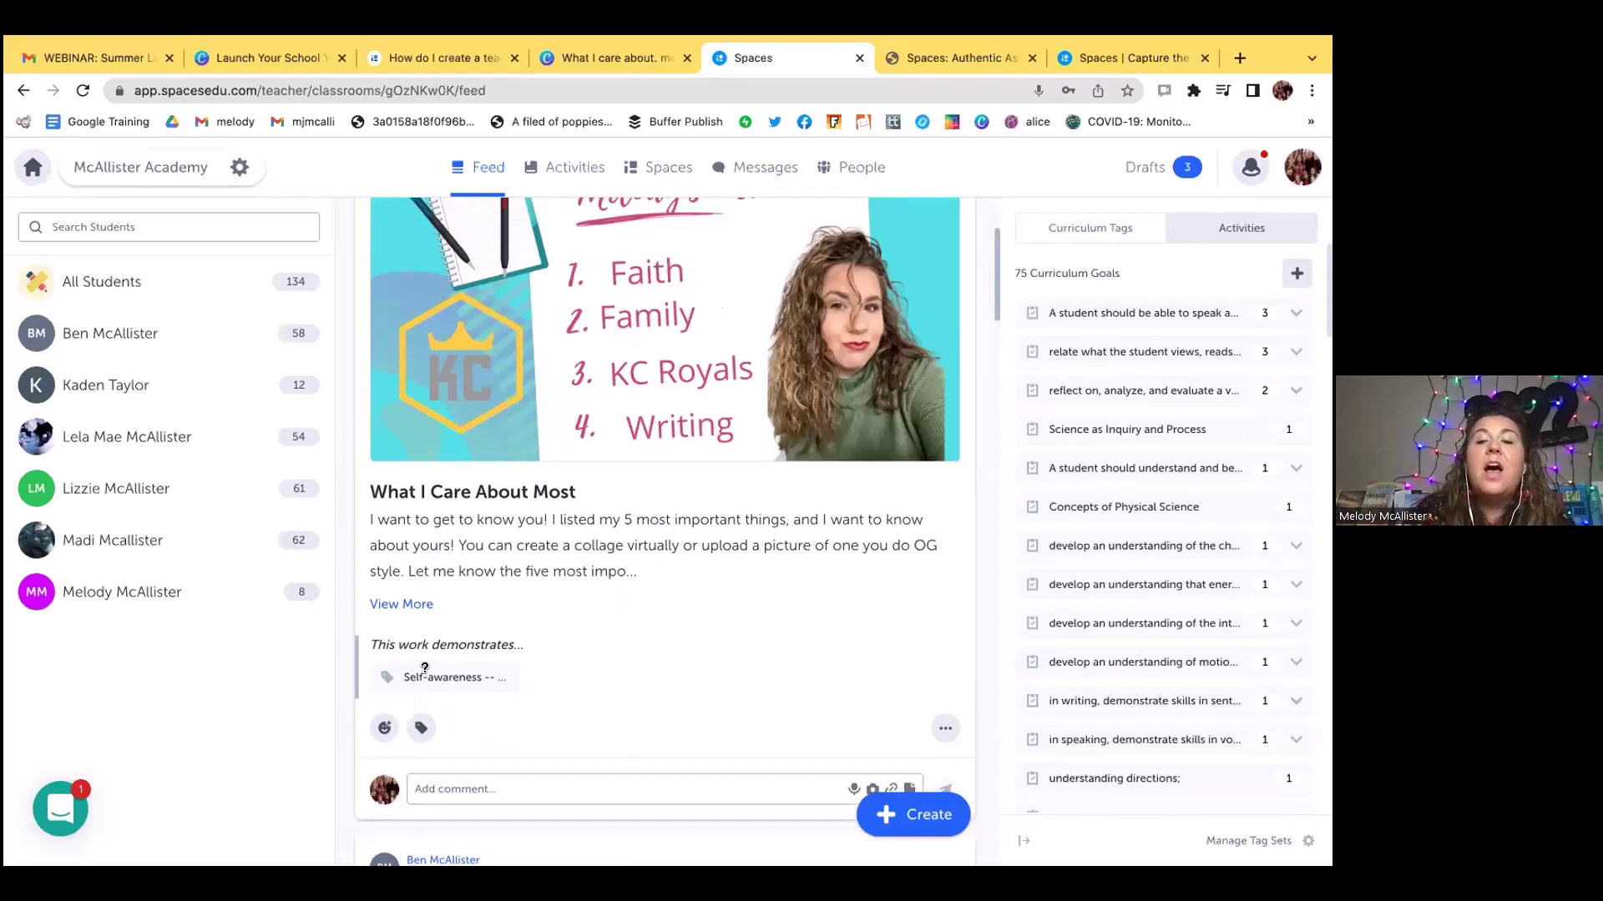
{"action": "mouse_move", "coordinate": [428, 667]}
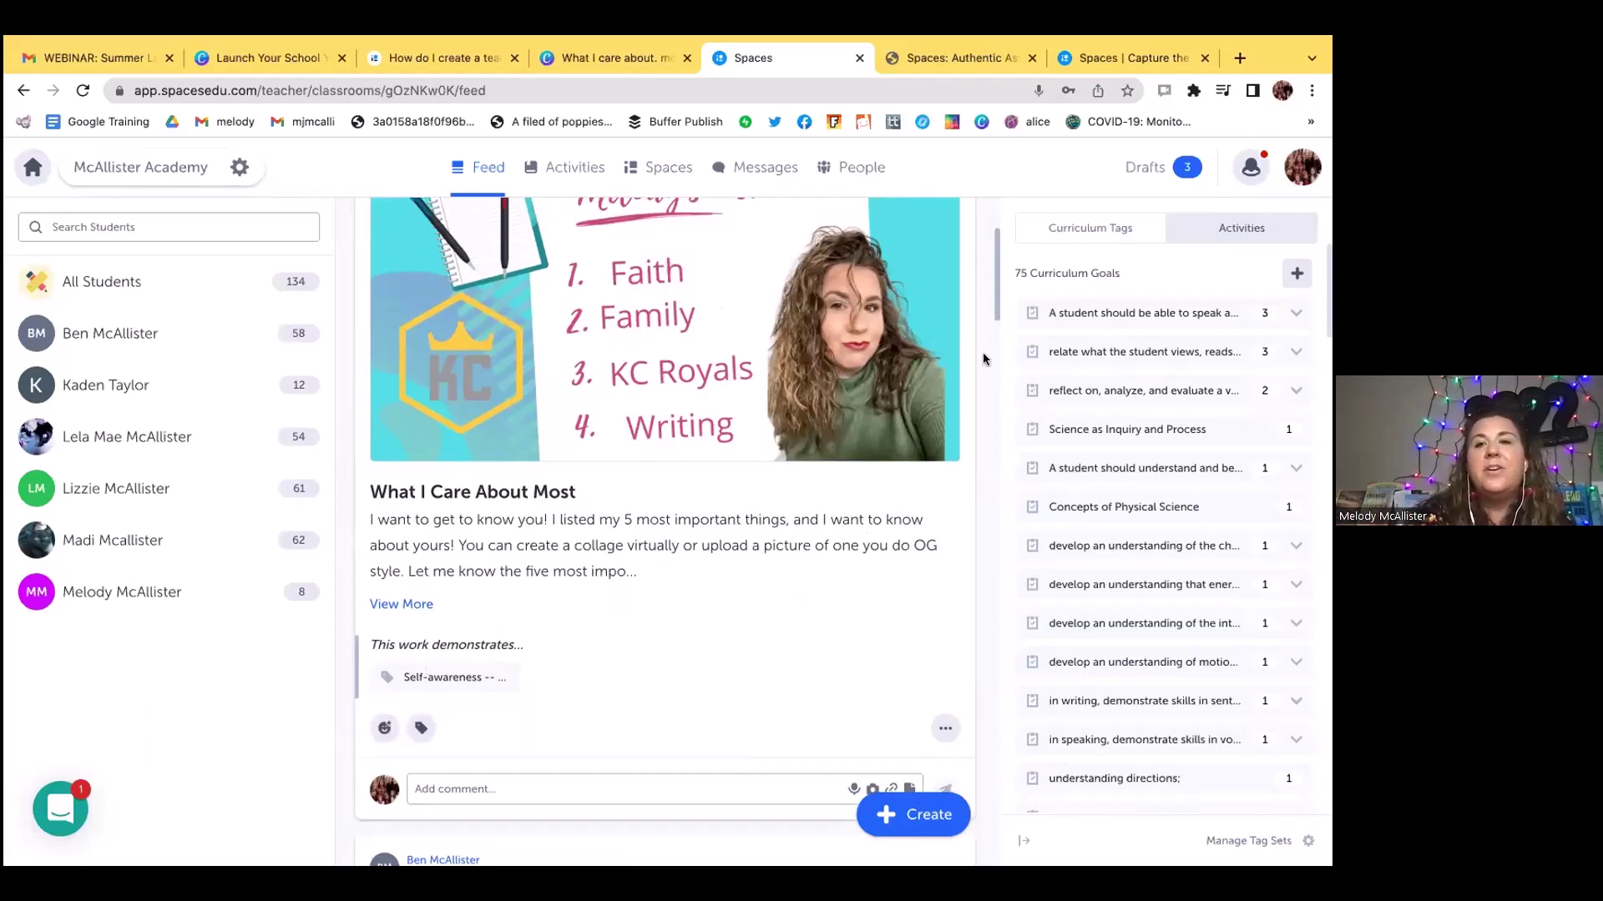
{"action": "left_click_drag", "start_coordinate": [994, 304], "coordinate": [995, 294]}
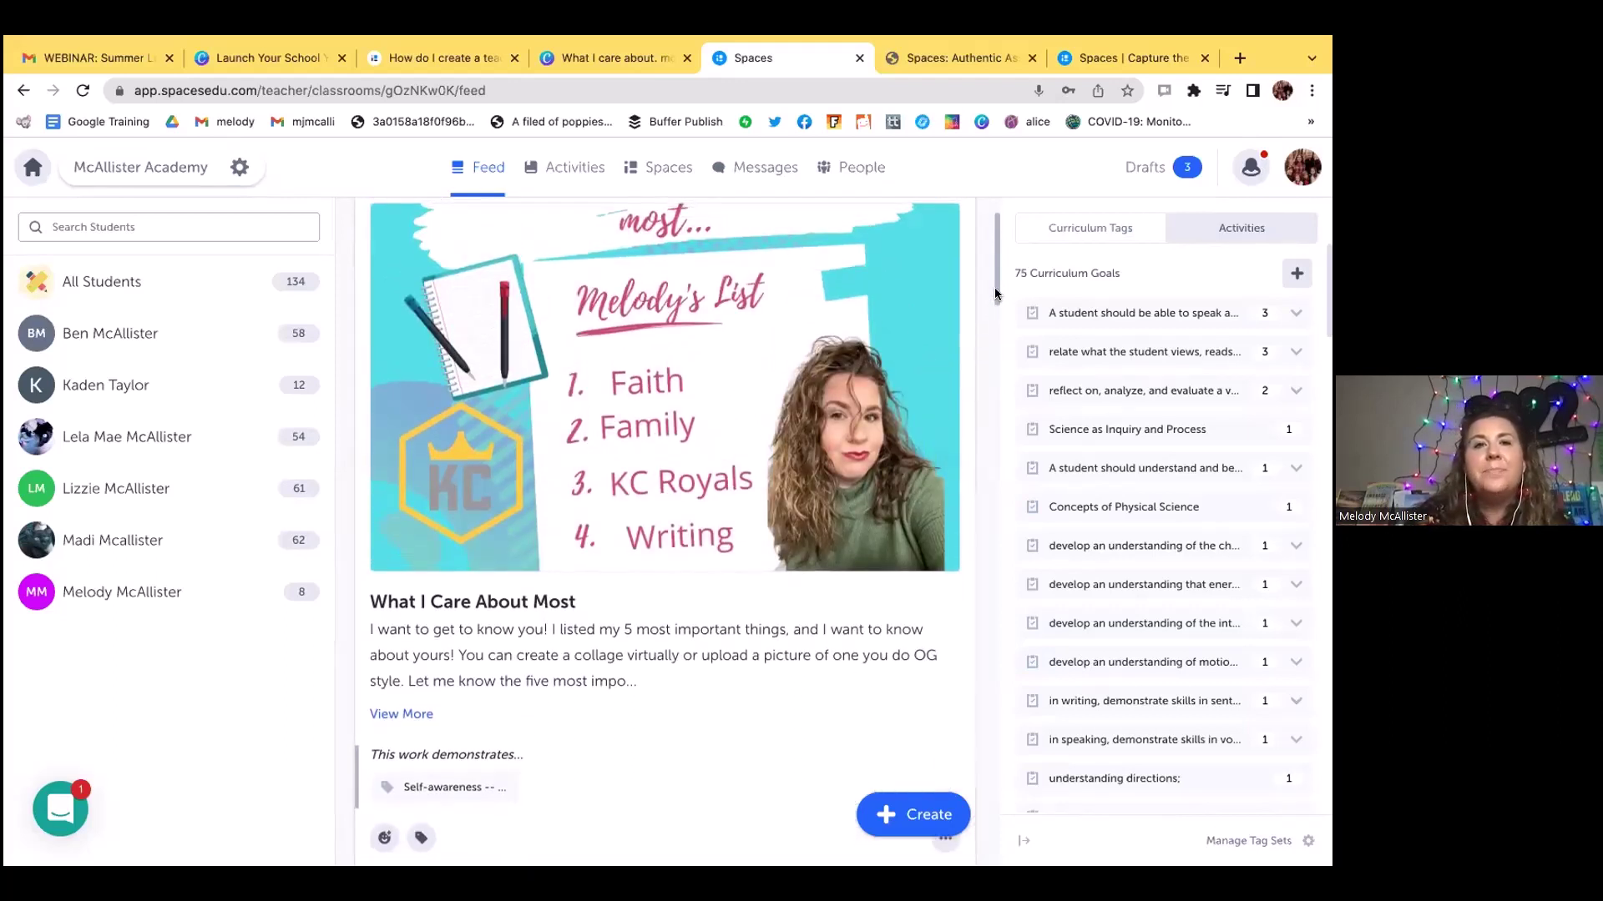
- Switch to the student account to view its class list and return to the teacher account
{"action": "left_click", "coordinate": [1299, 171]}
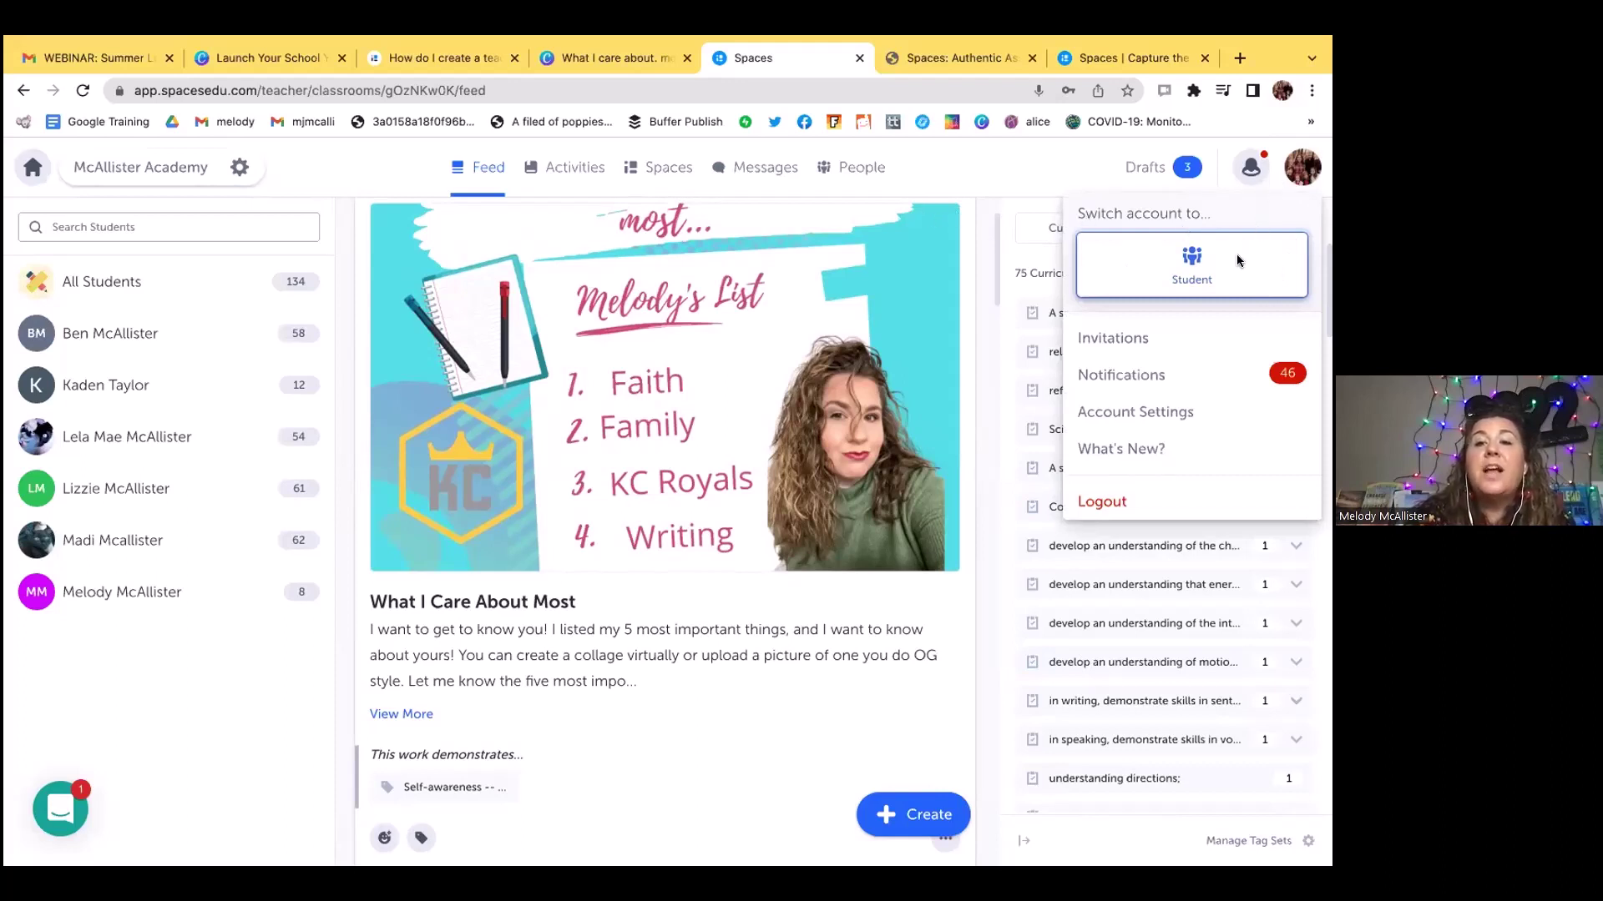
{"action": "left_click", "coordinate": [1296, 168]}
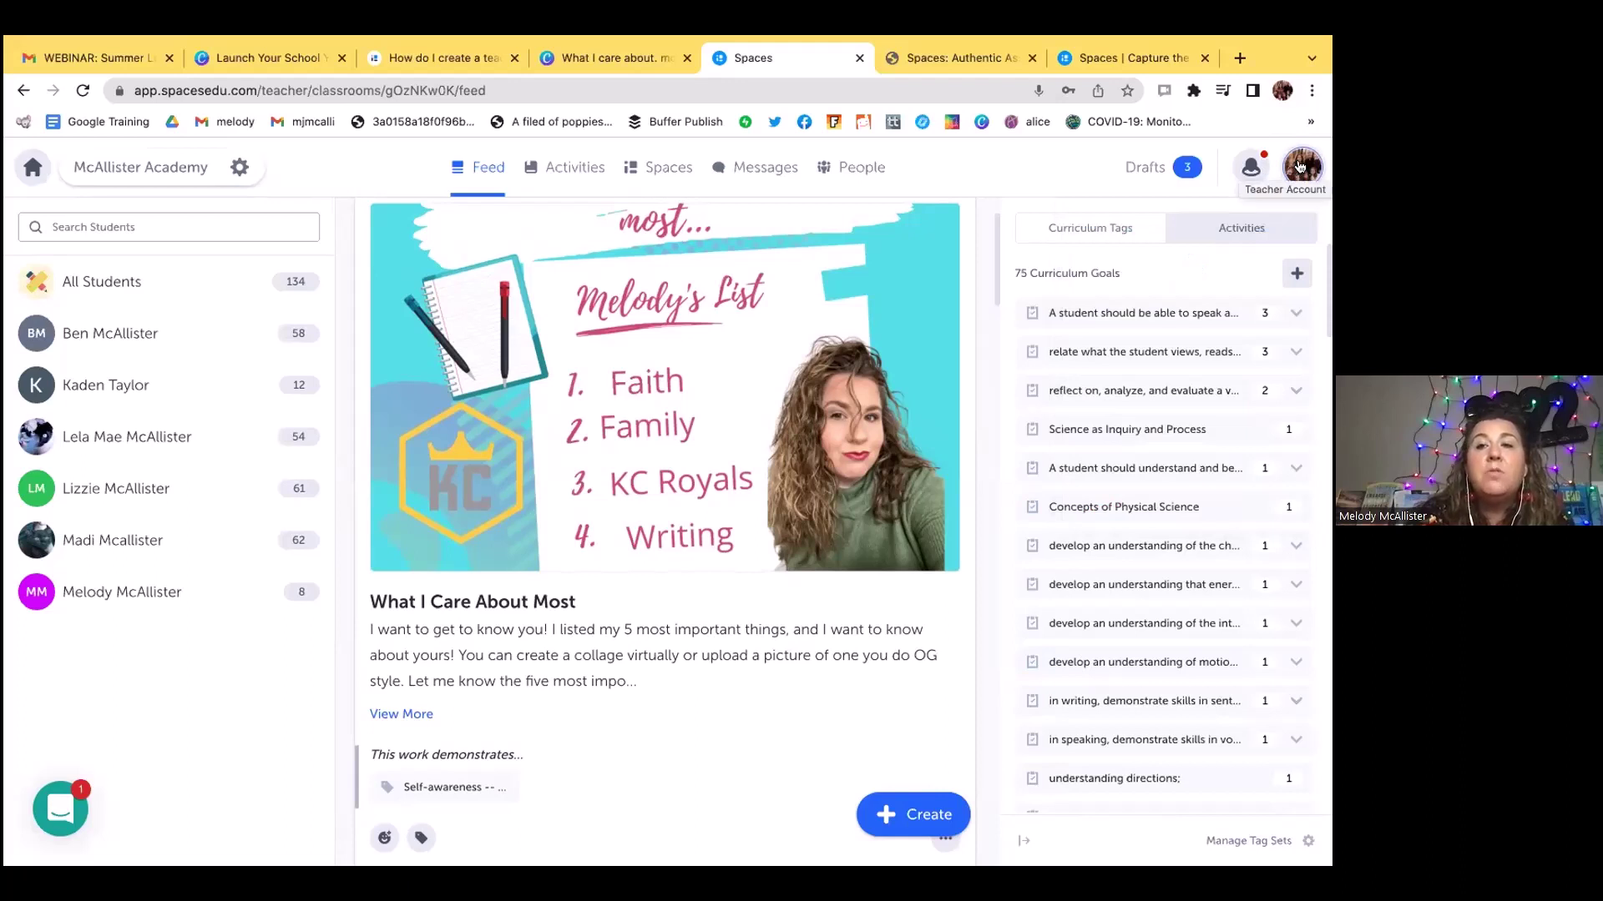
{"action": "left_click", "coordinate": [1298, 168]}
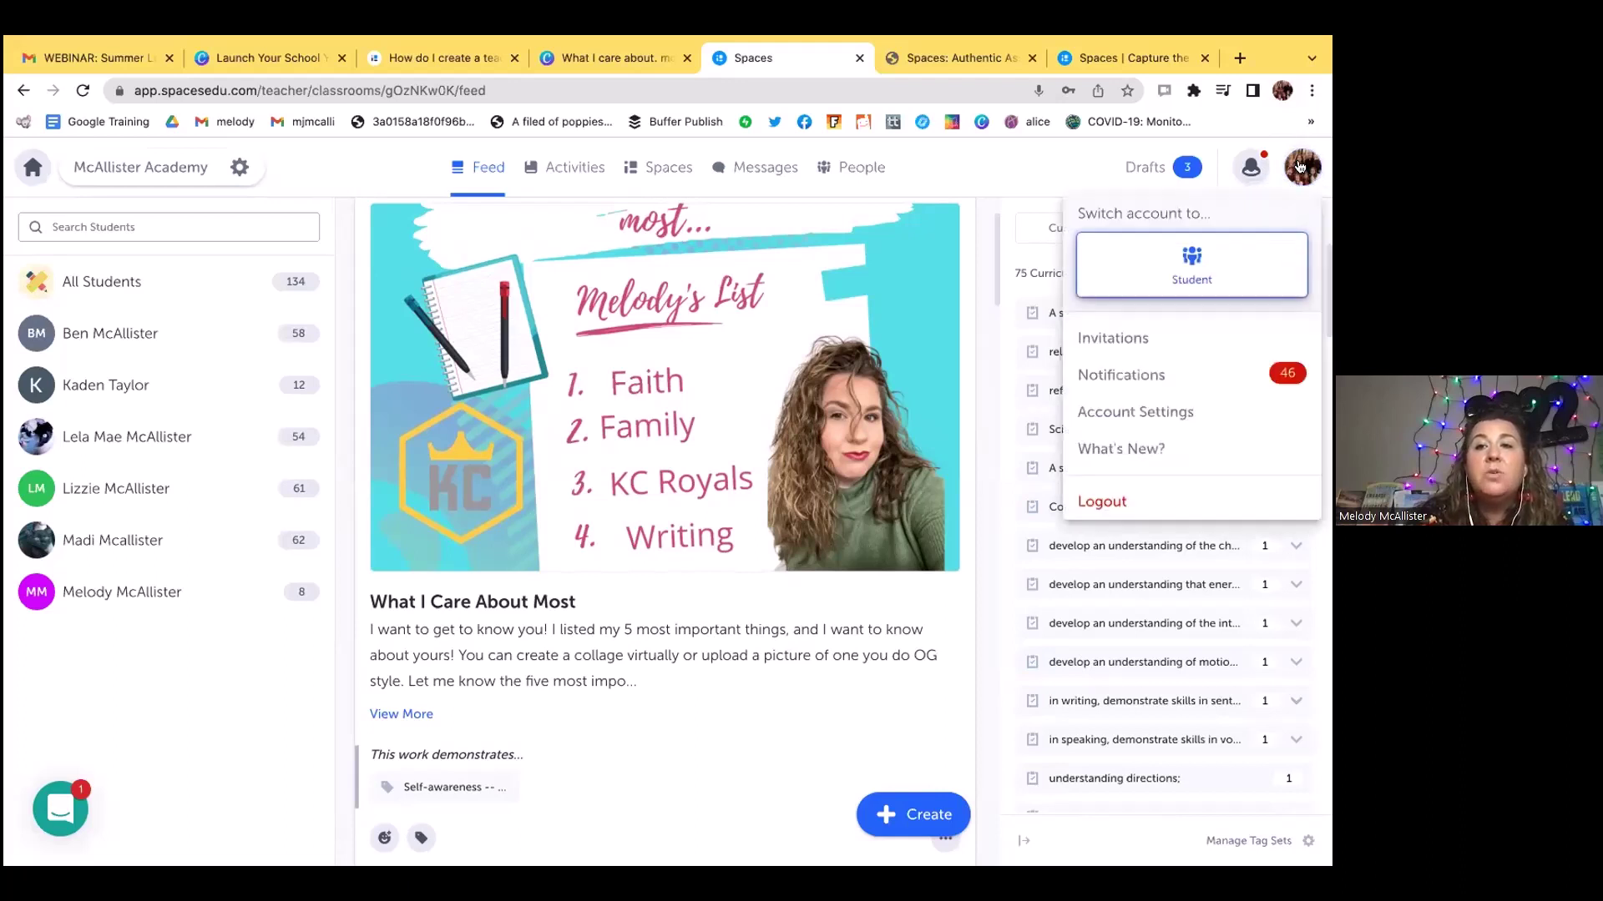
{"action": "left_click", "coordinate": [1188, 261]}
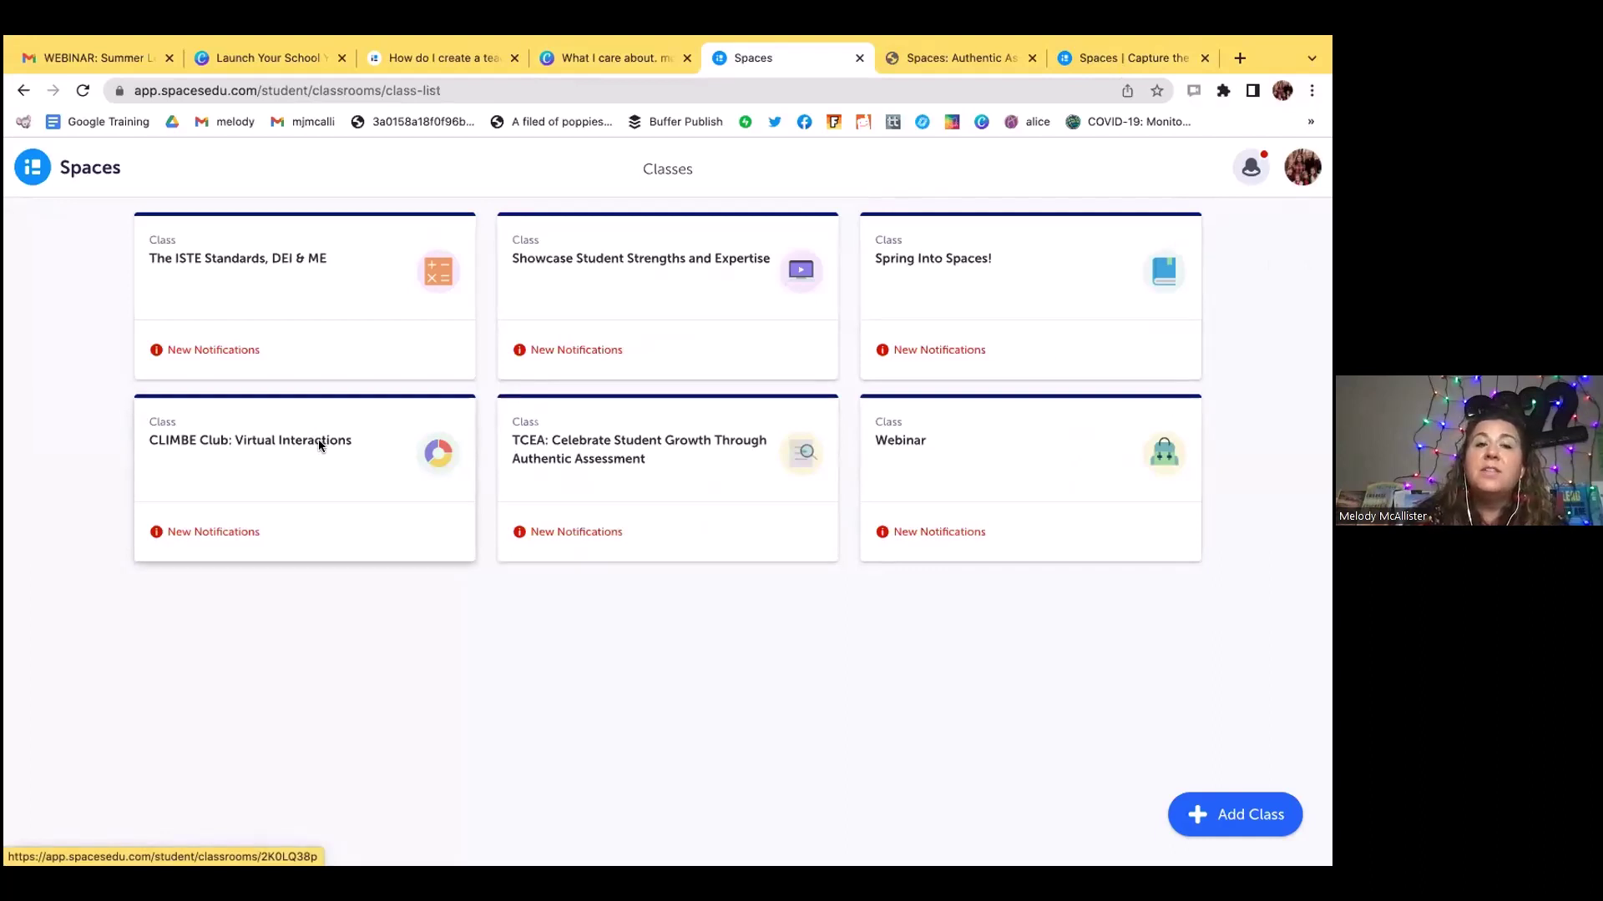
{"action": "left_click", "coordinate": [1299, 178]}
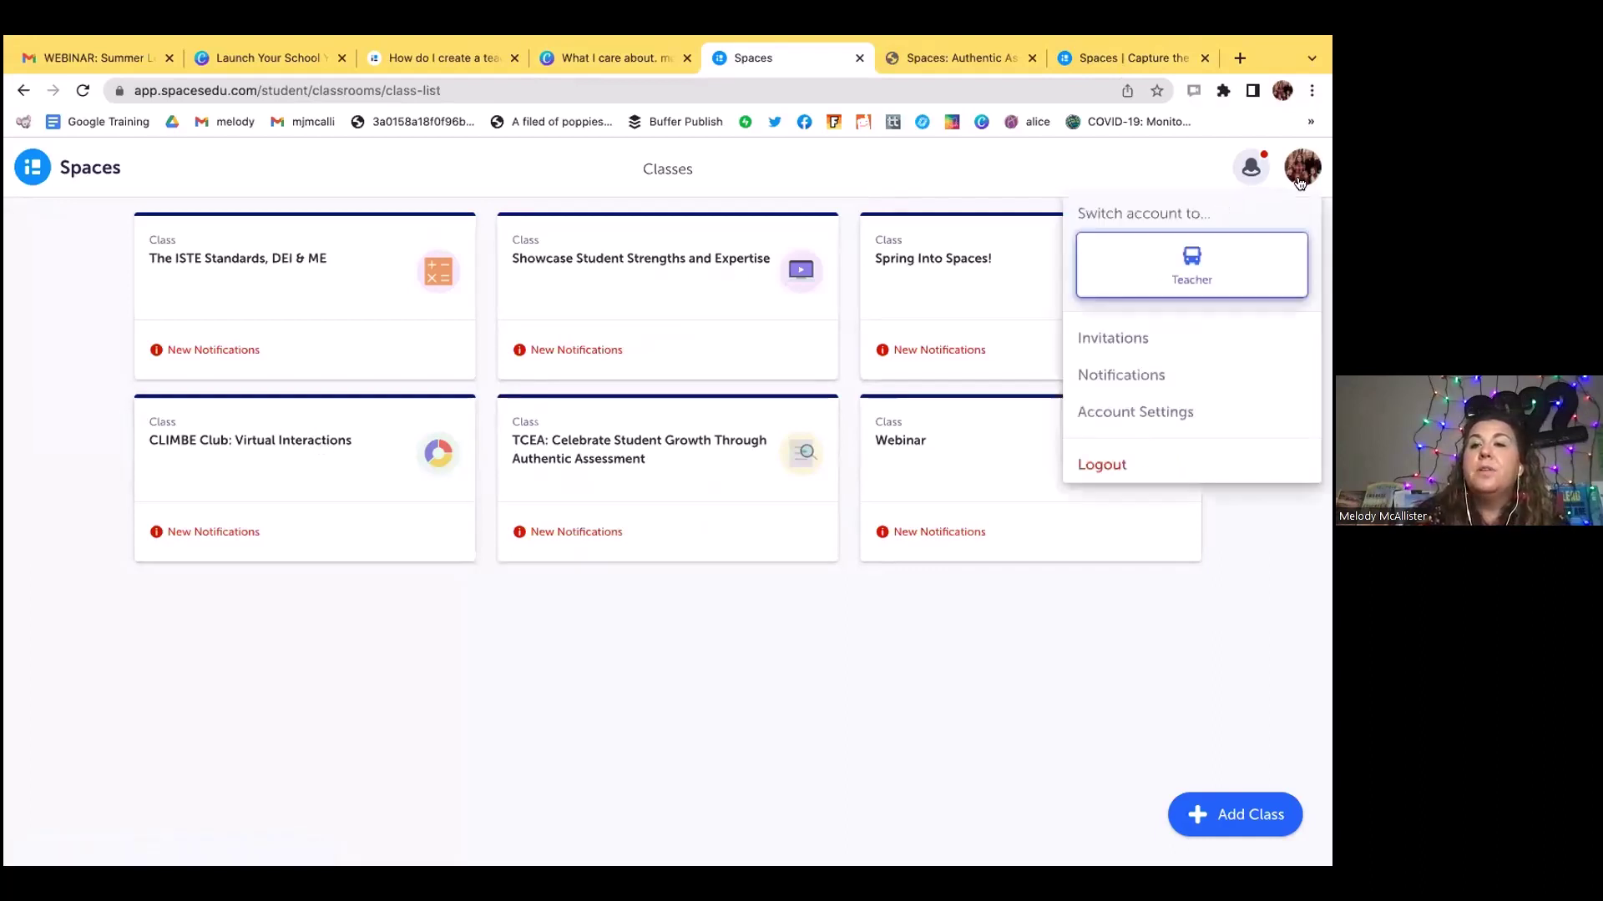
{"action": "left_click", "coordinate": [1212, 265]}
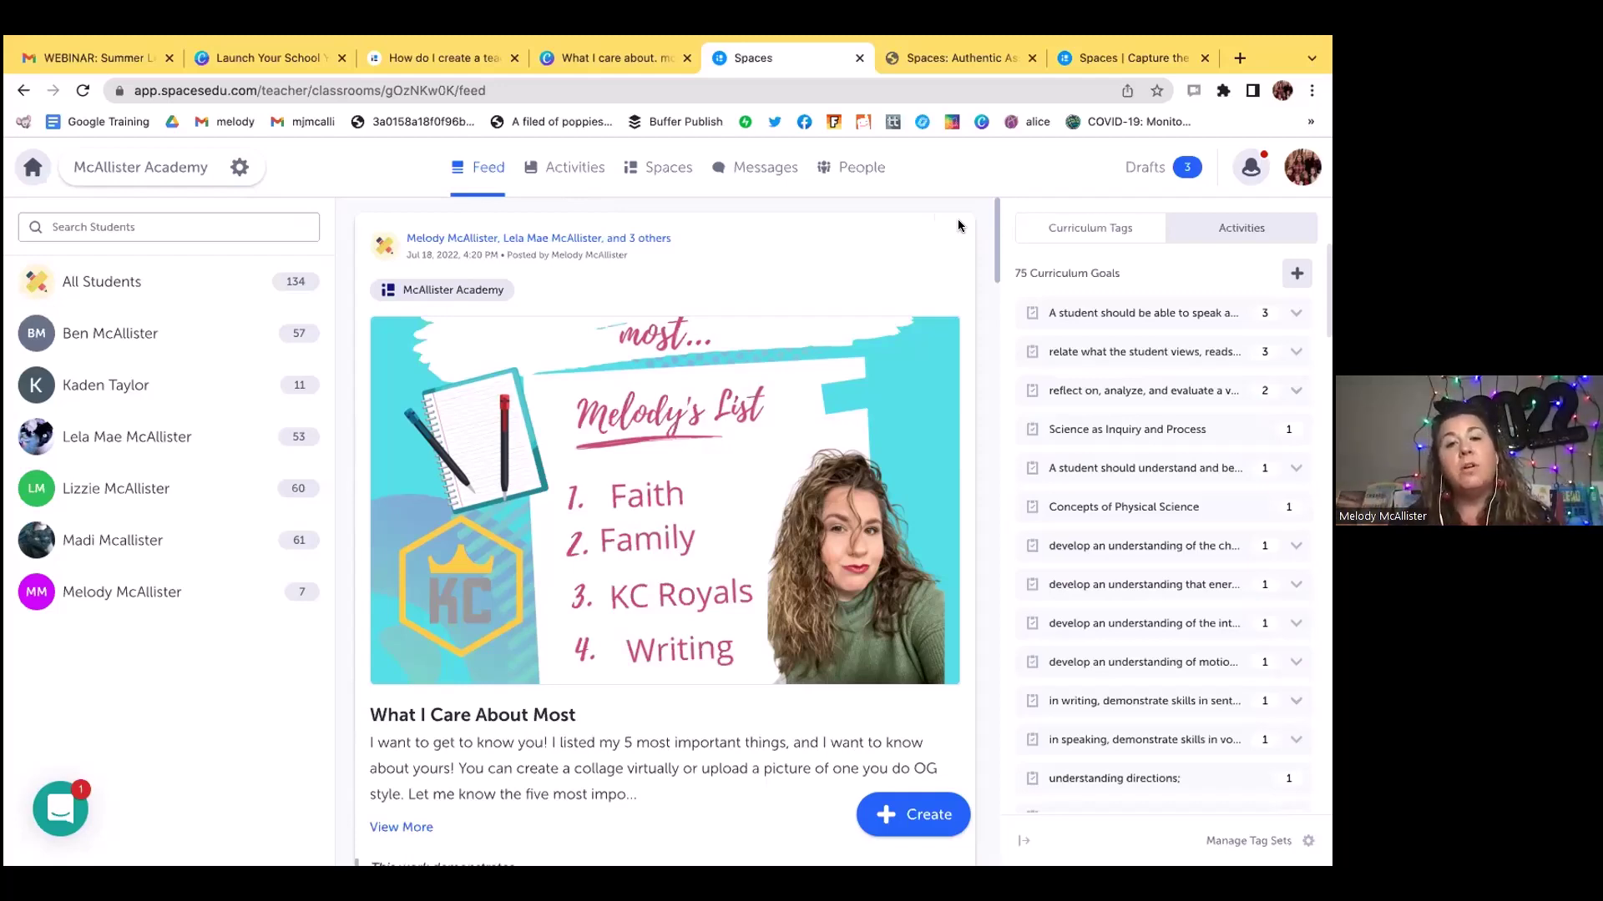
- Add a heart reaction to the "What I Care About Most" post in its full view, check its comment field and tag, and close it
{"action": "left_click", "coordinate": [704, 406]}
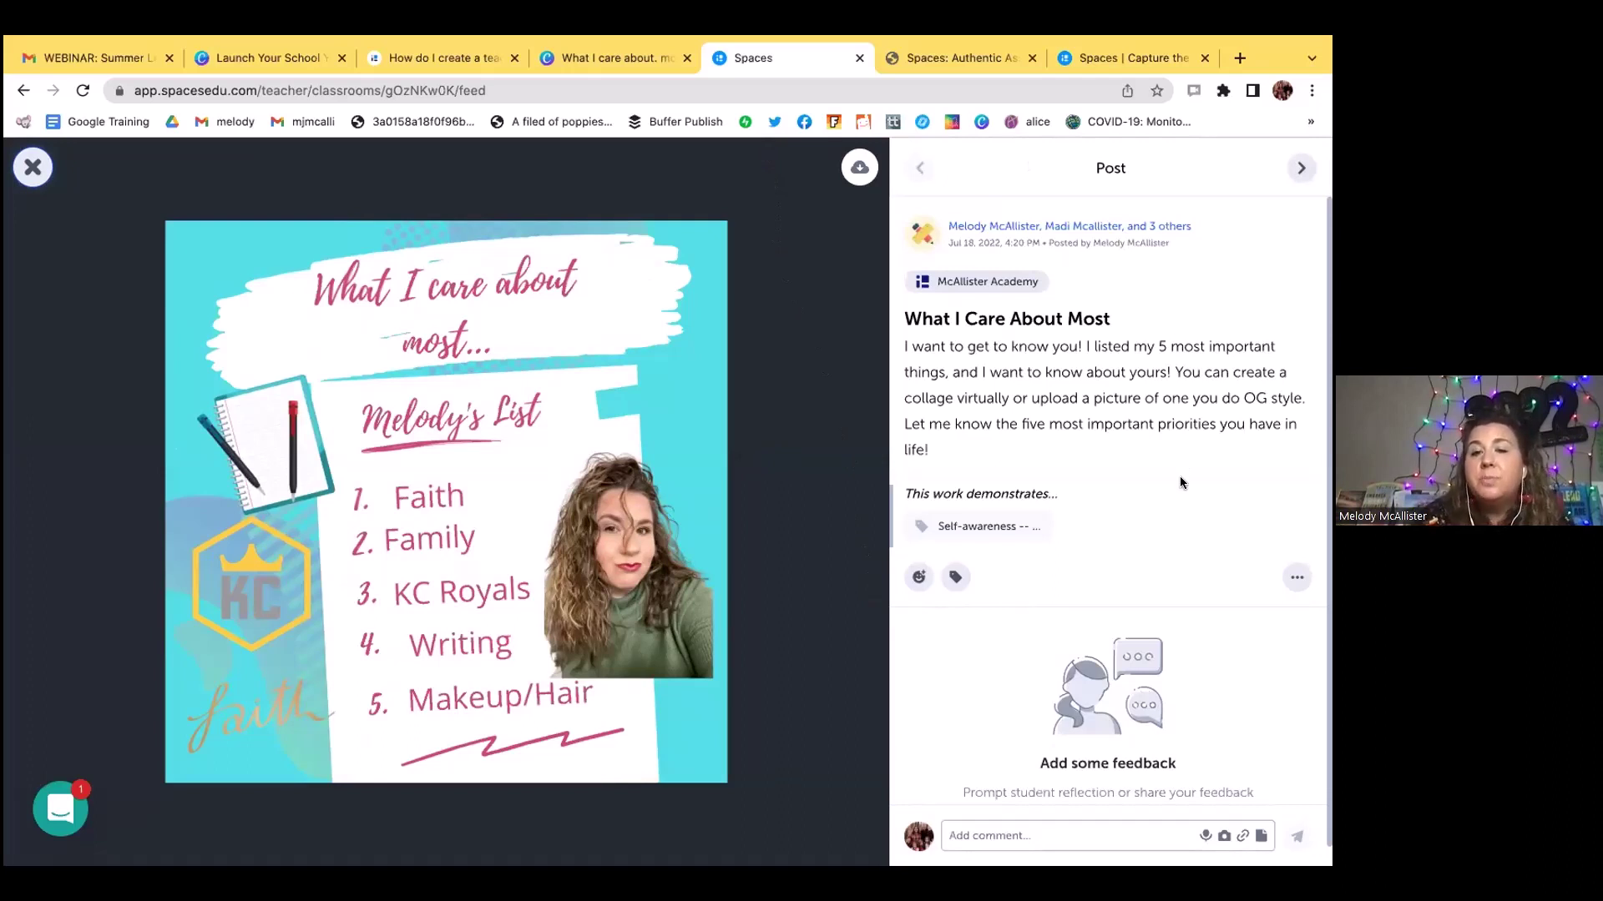
{"action": "left_click", "coordinate": [918, 579]}
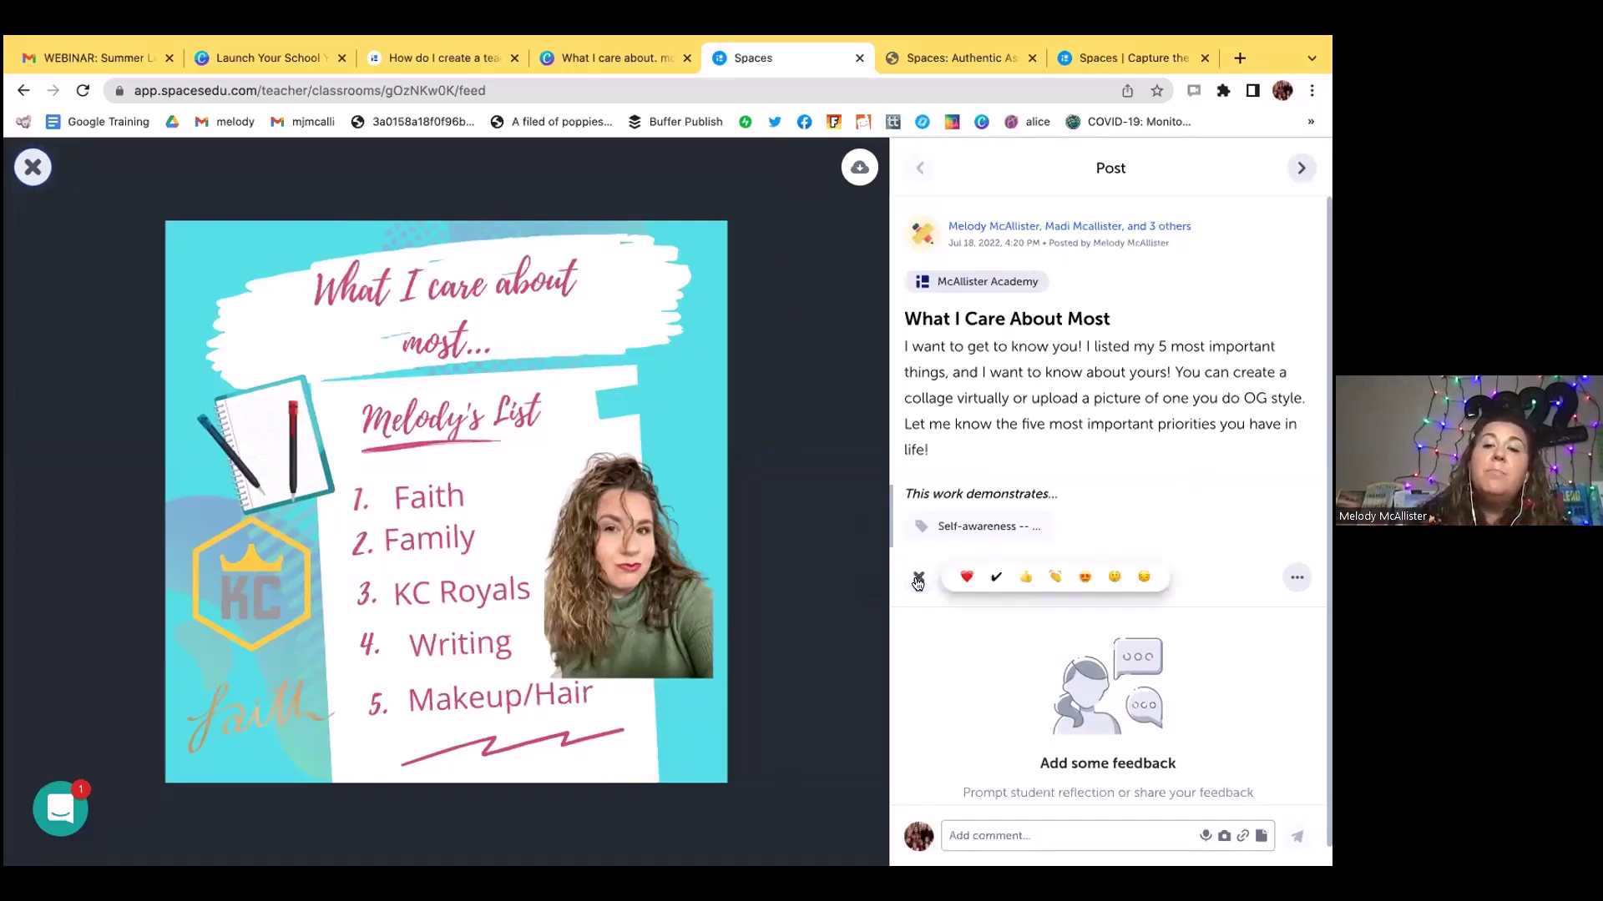
{"action": "left_click", "coordinate": [968, 578]}
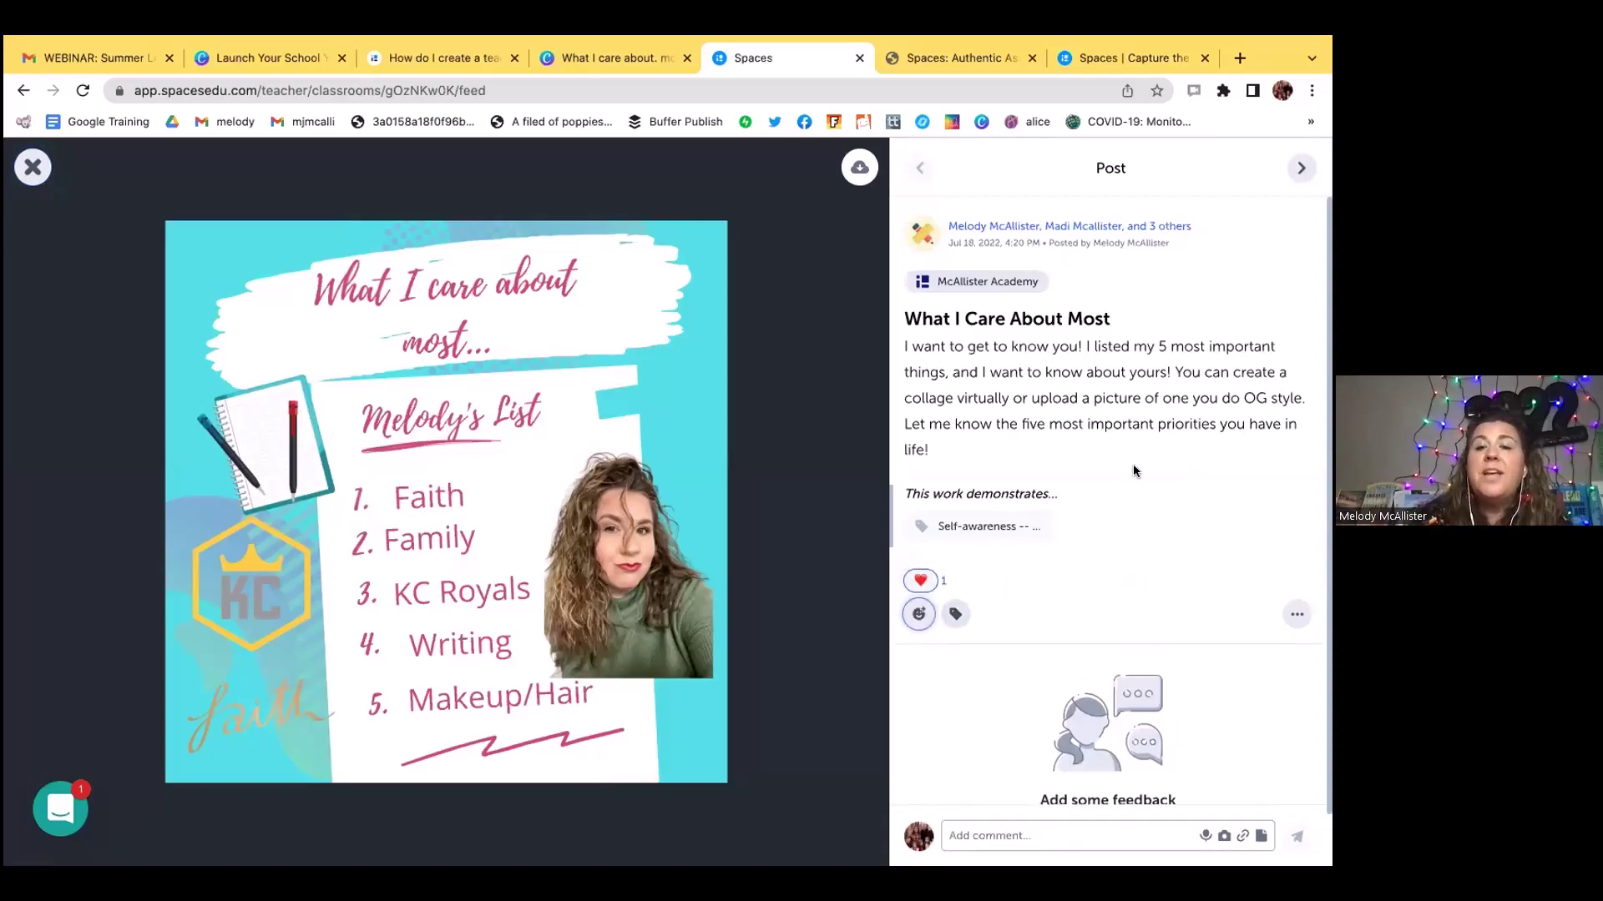
{"action": "left_click", "coordinate": [1010, 833]}
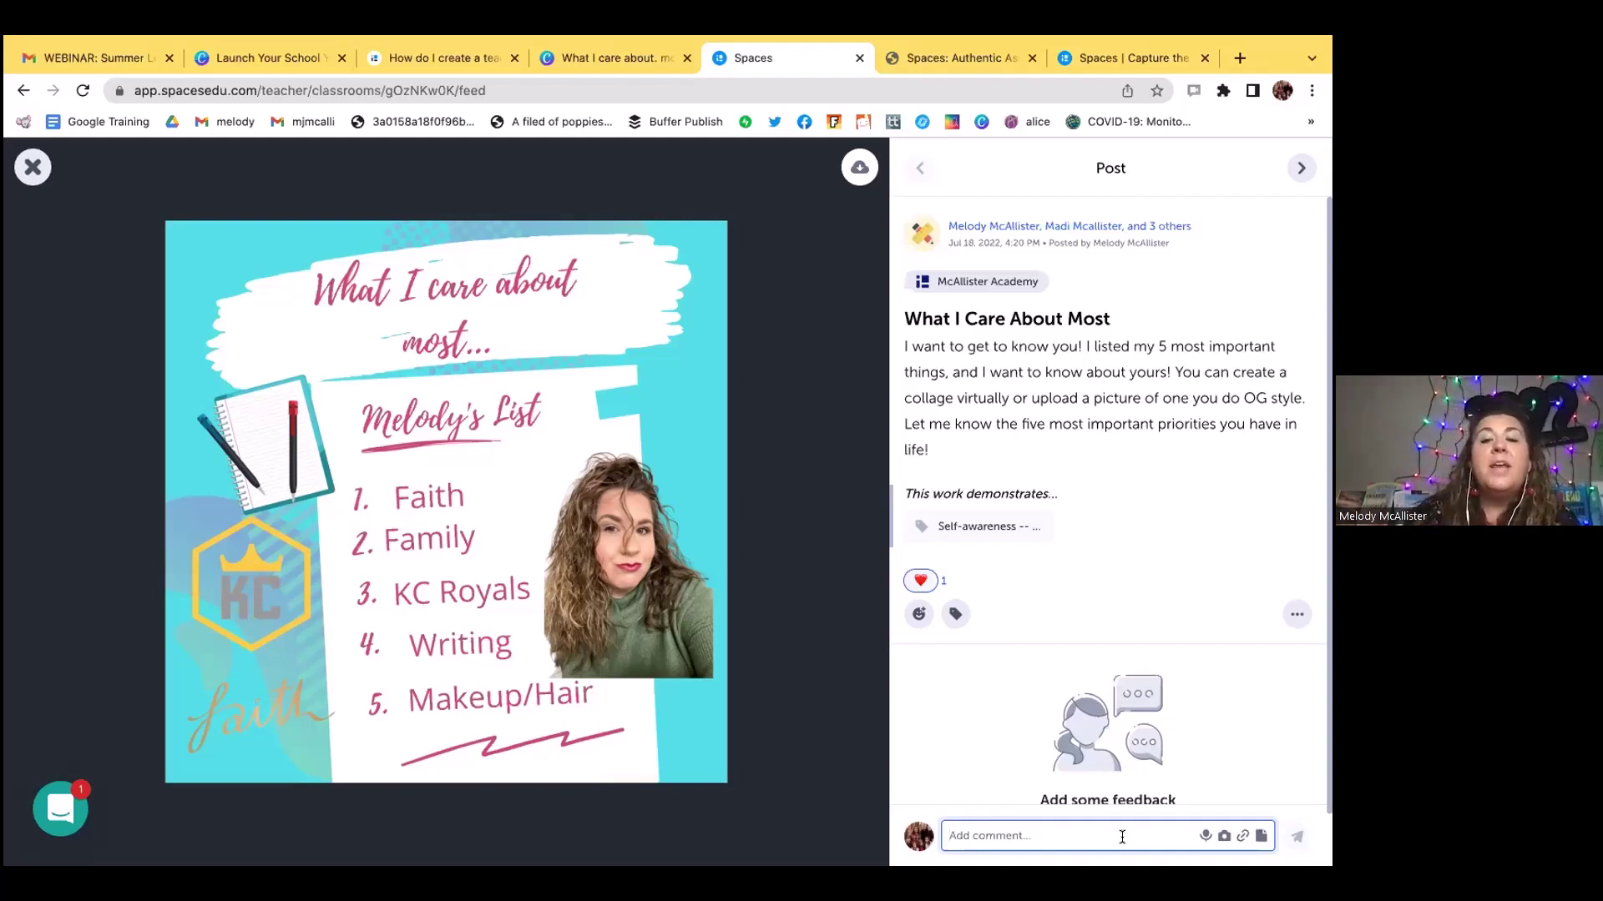
{"action": "mouse_move", "coordinate": [1016, 531]}
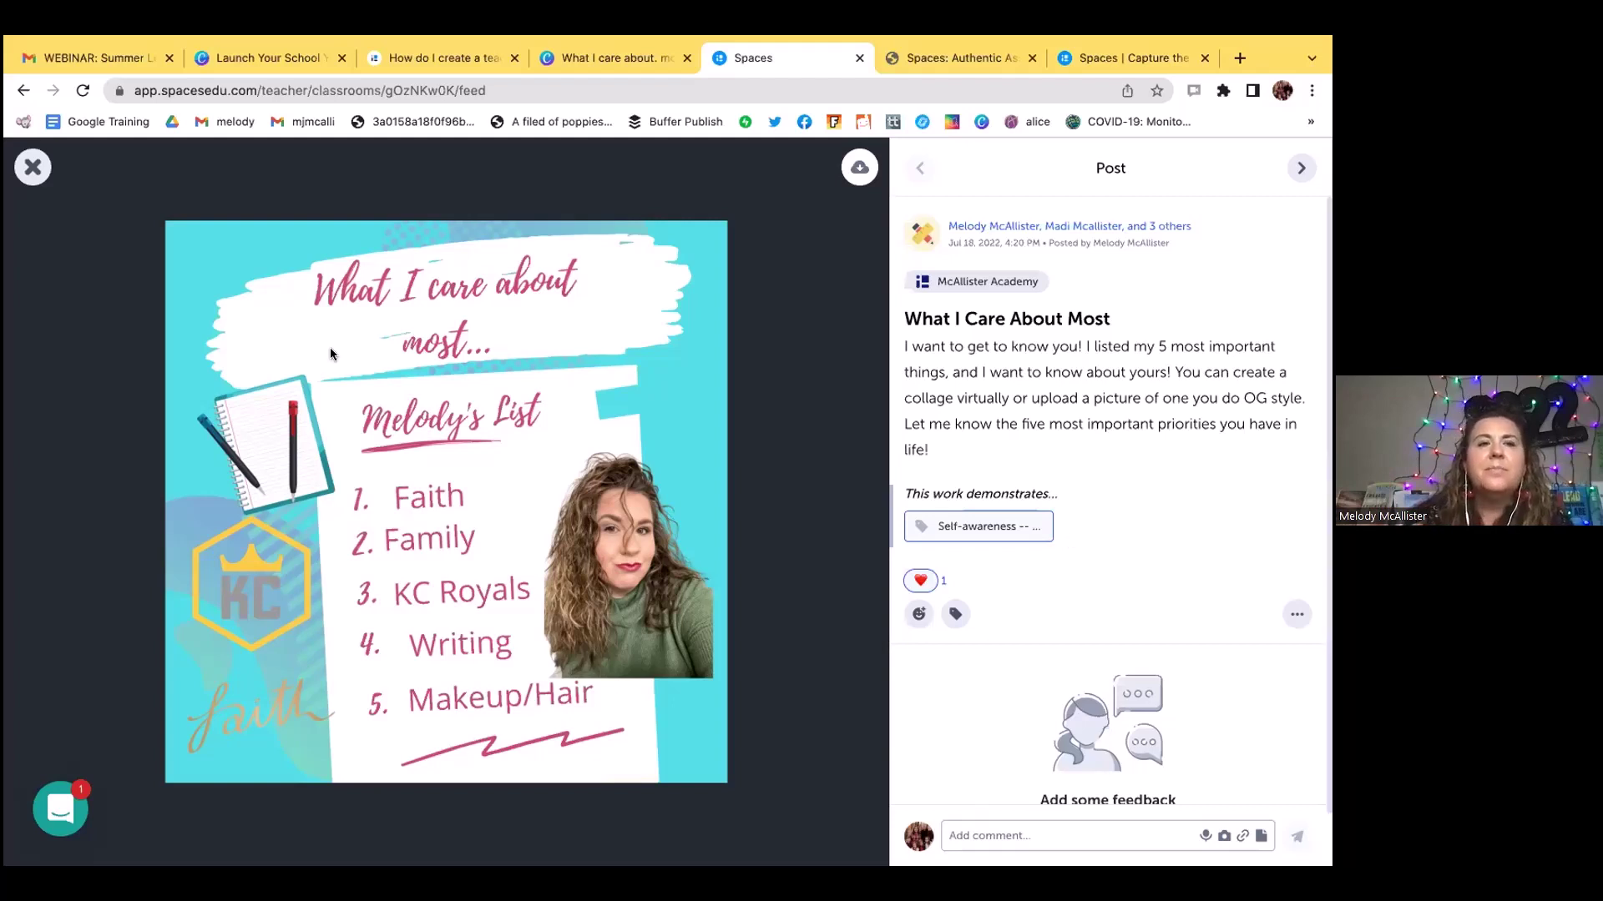
{"action": "left_click", "coordinate": [25, 167]}
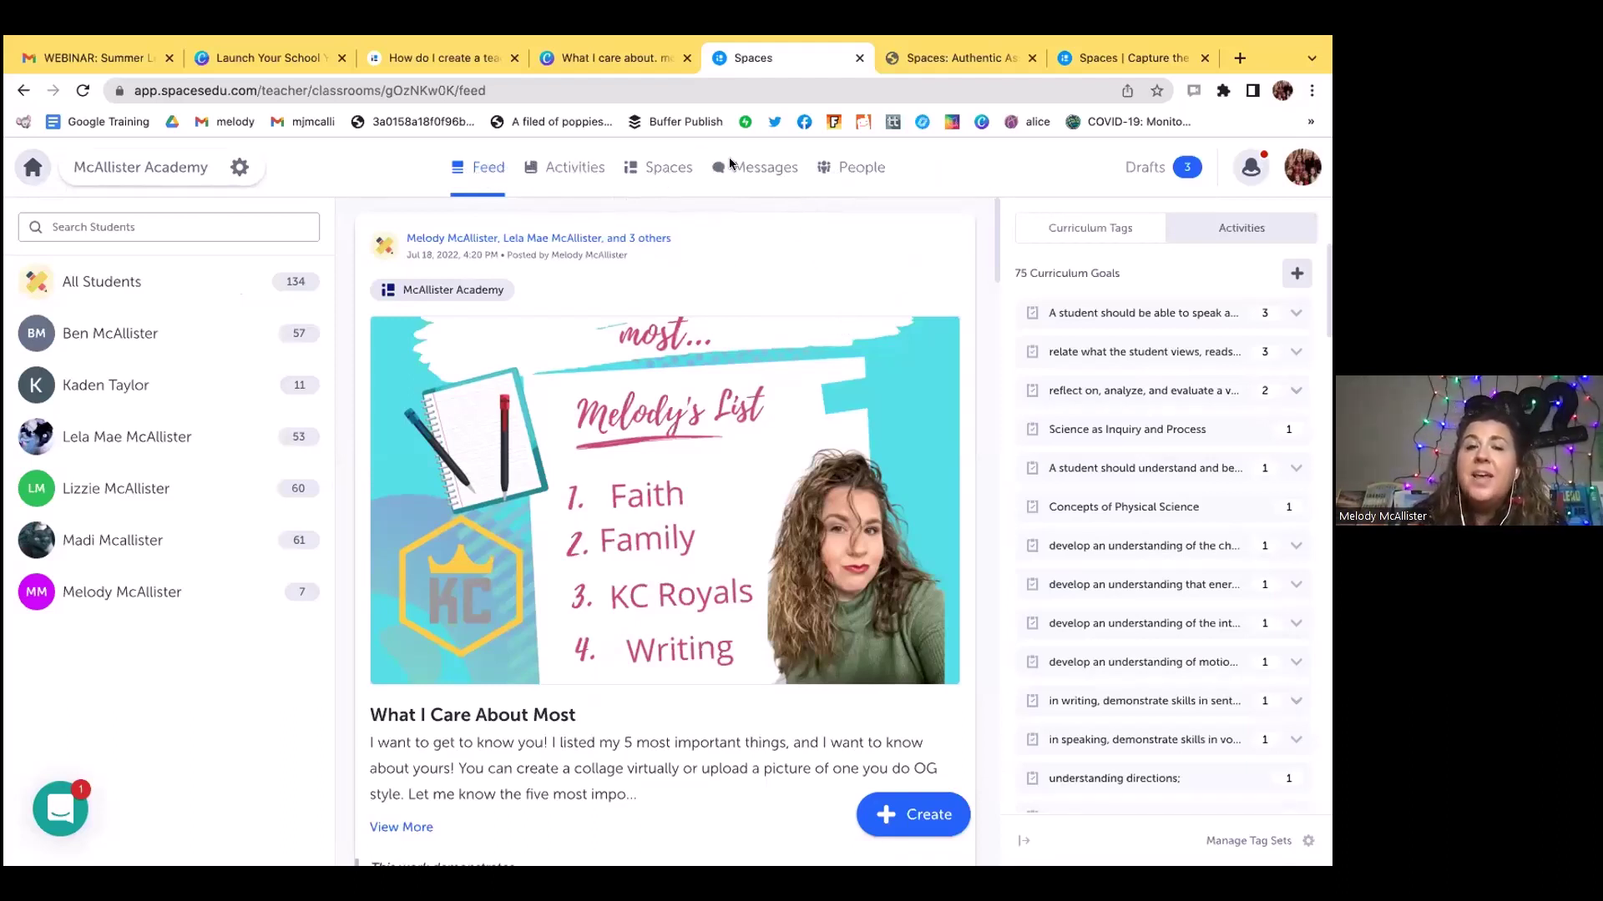
- View the class link and class code options for inviting students and create a QR code for the invitation page
{"action": "left_click", "coordinate": [843, 164]}
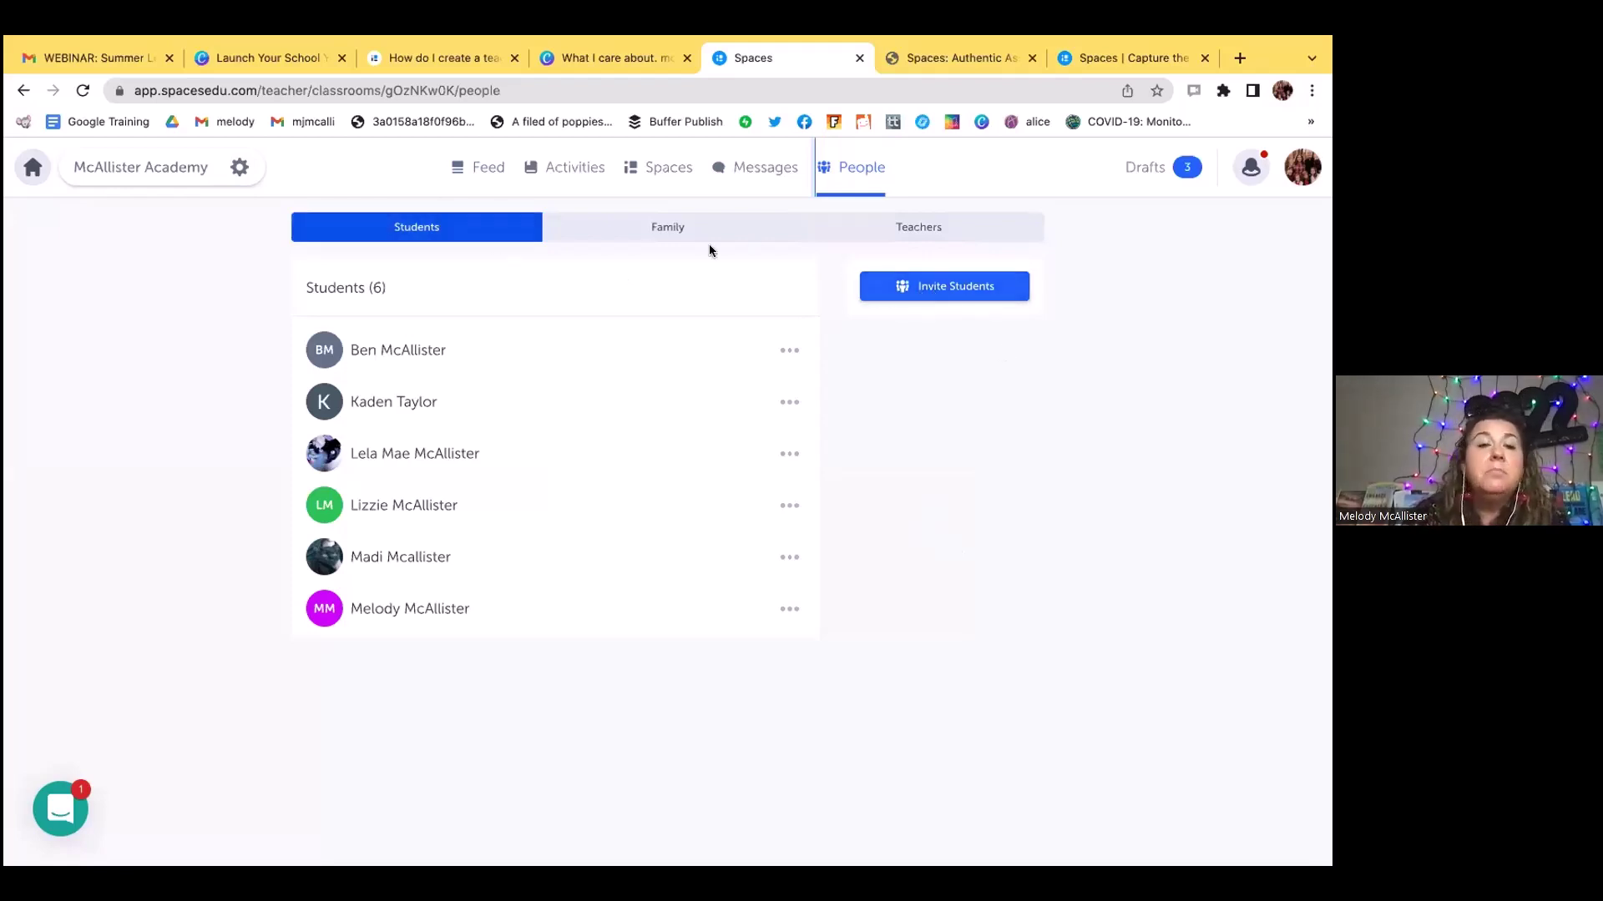
{"action": "left_click", "coordinate": [886, 285]}
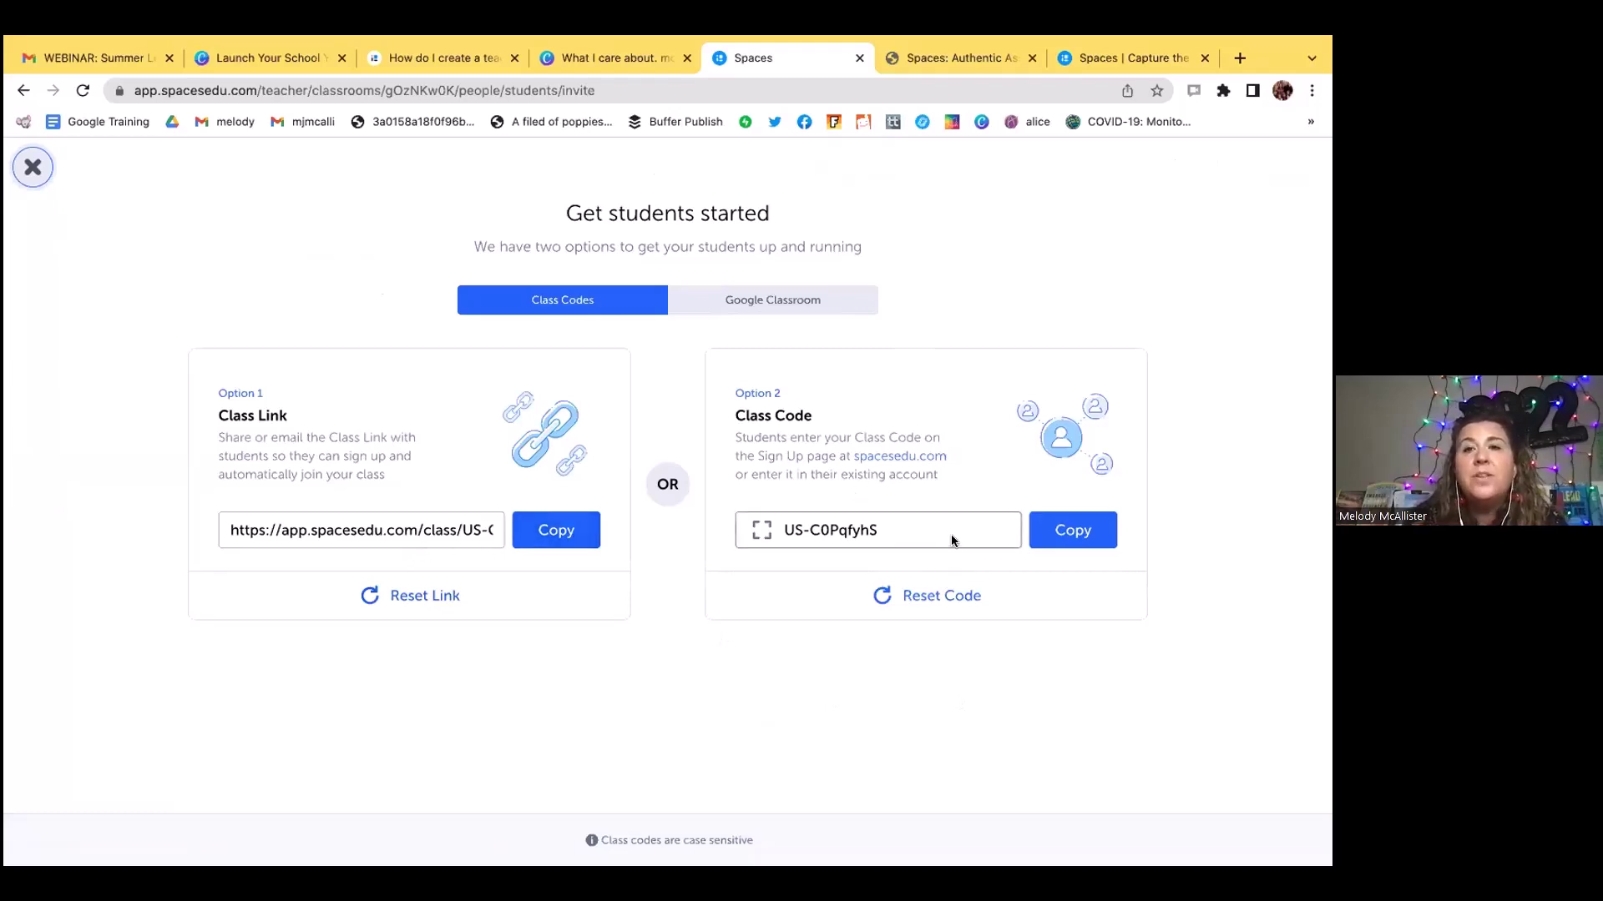
{"action": "left_click", "coordinate": [1126, 91]}
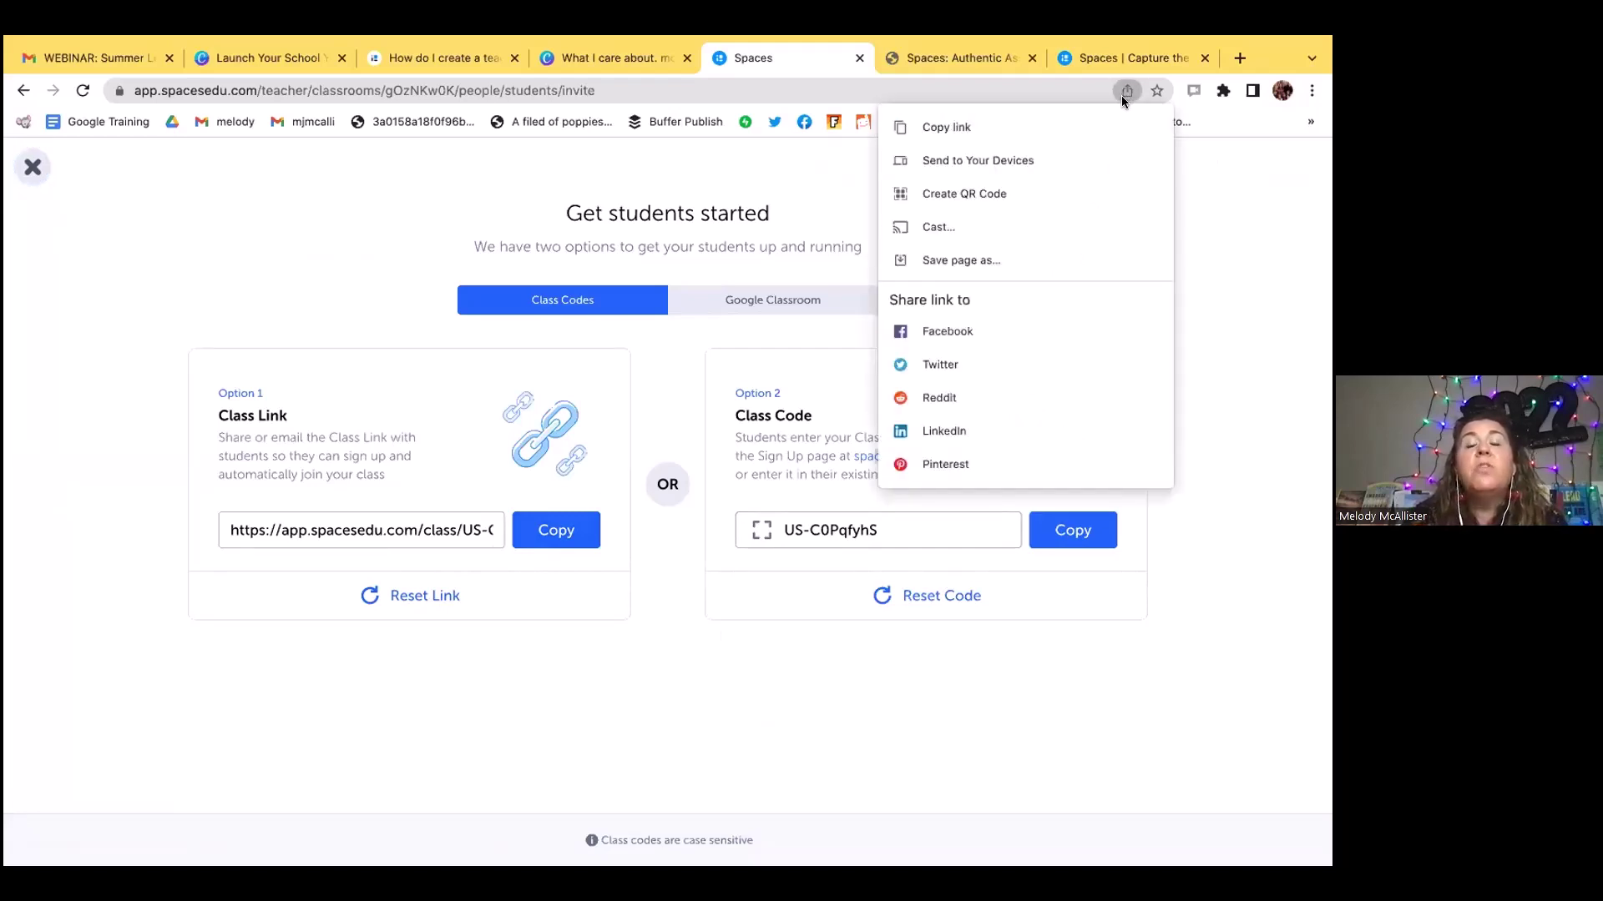
{"action": "left_click", "coordinate": [926, 194]}
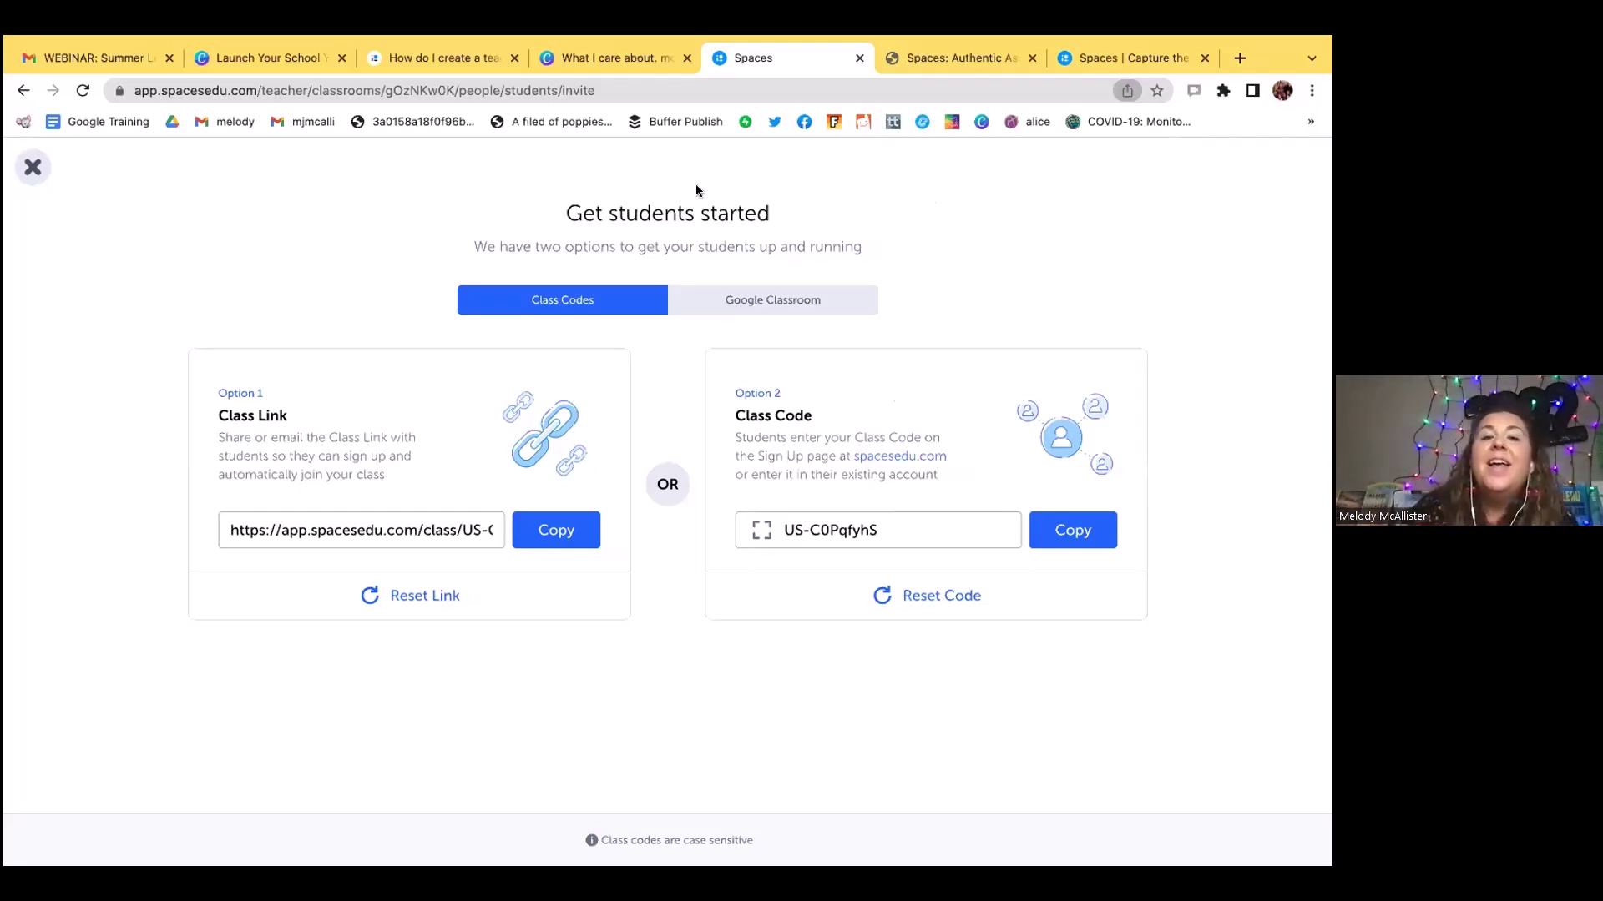
{"action": "left_click", "coordinate": [33, 167]}
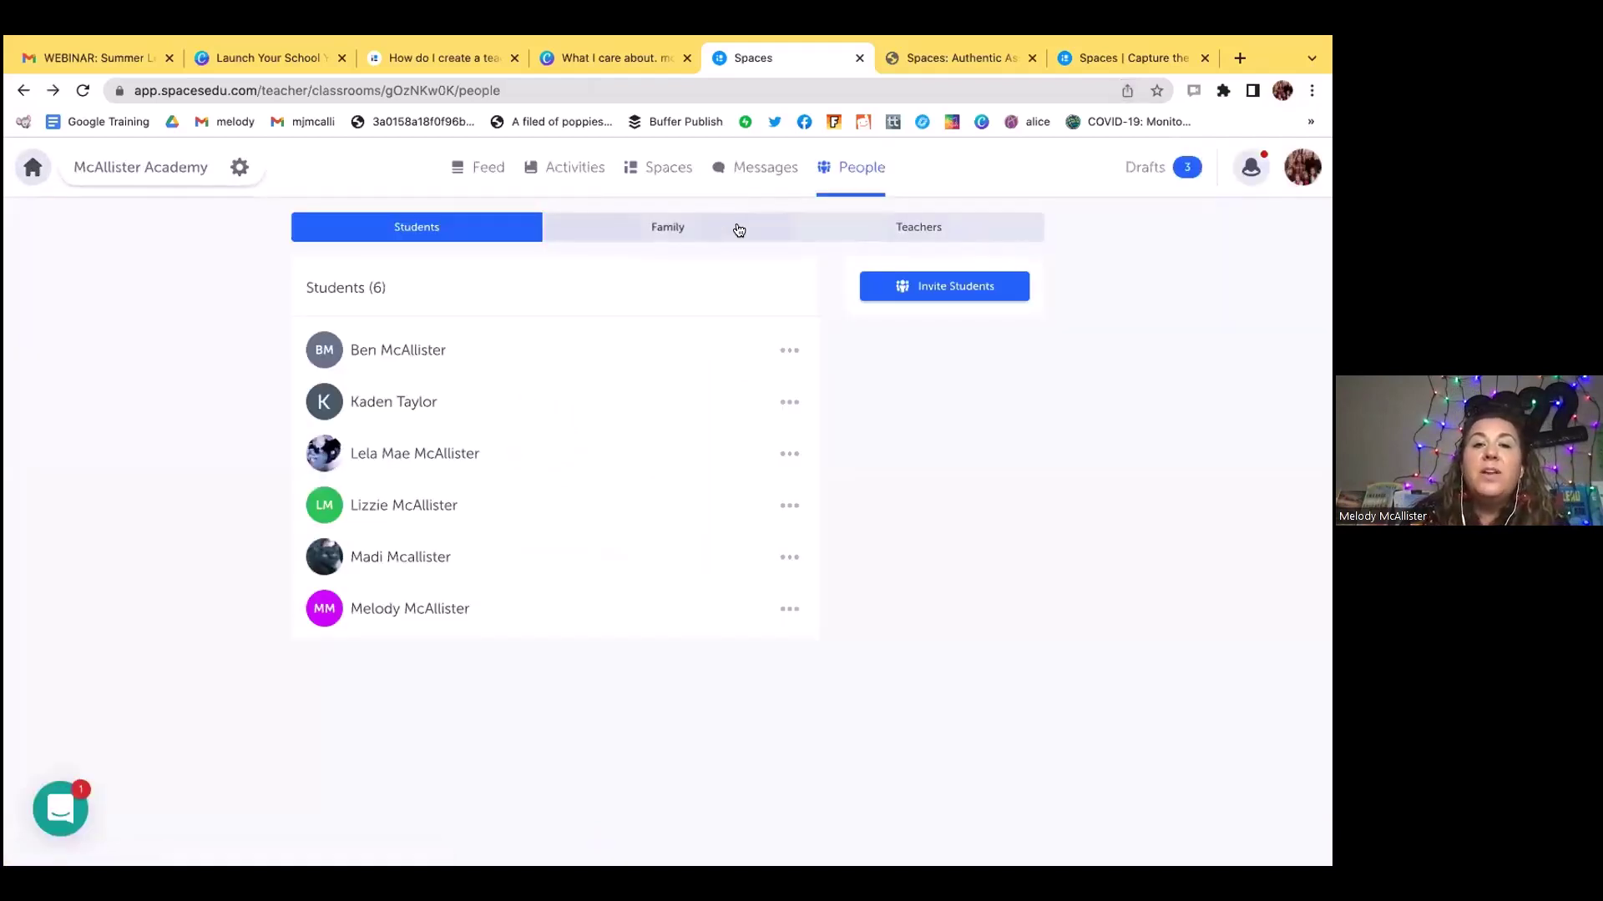
- View the class's family invitations and select the family email field for the first student
{"action": "left_click", "coordinate": [714, 230]}
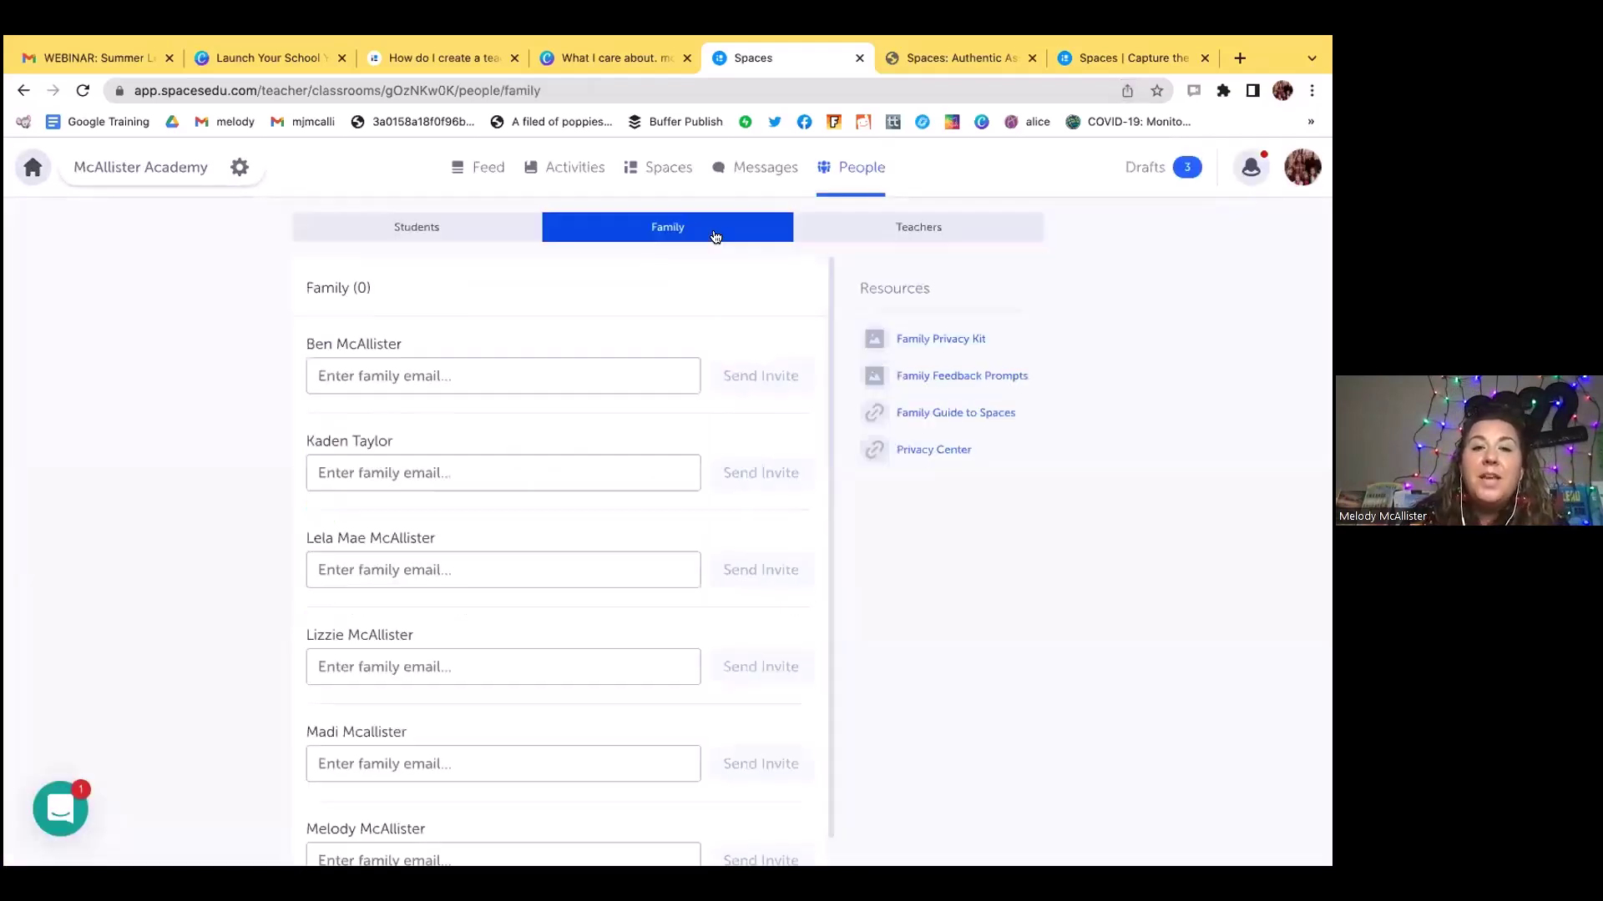
{"action": "left_click", "coordinate": [377, 371]}
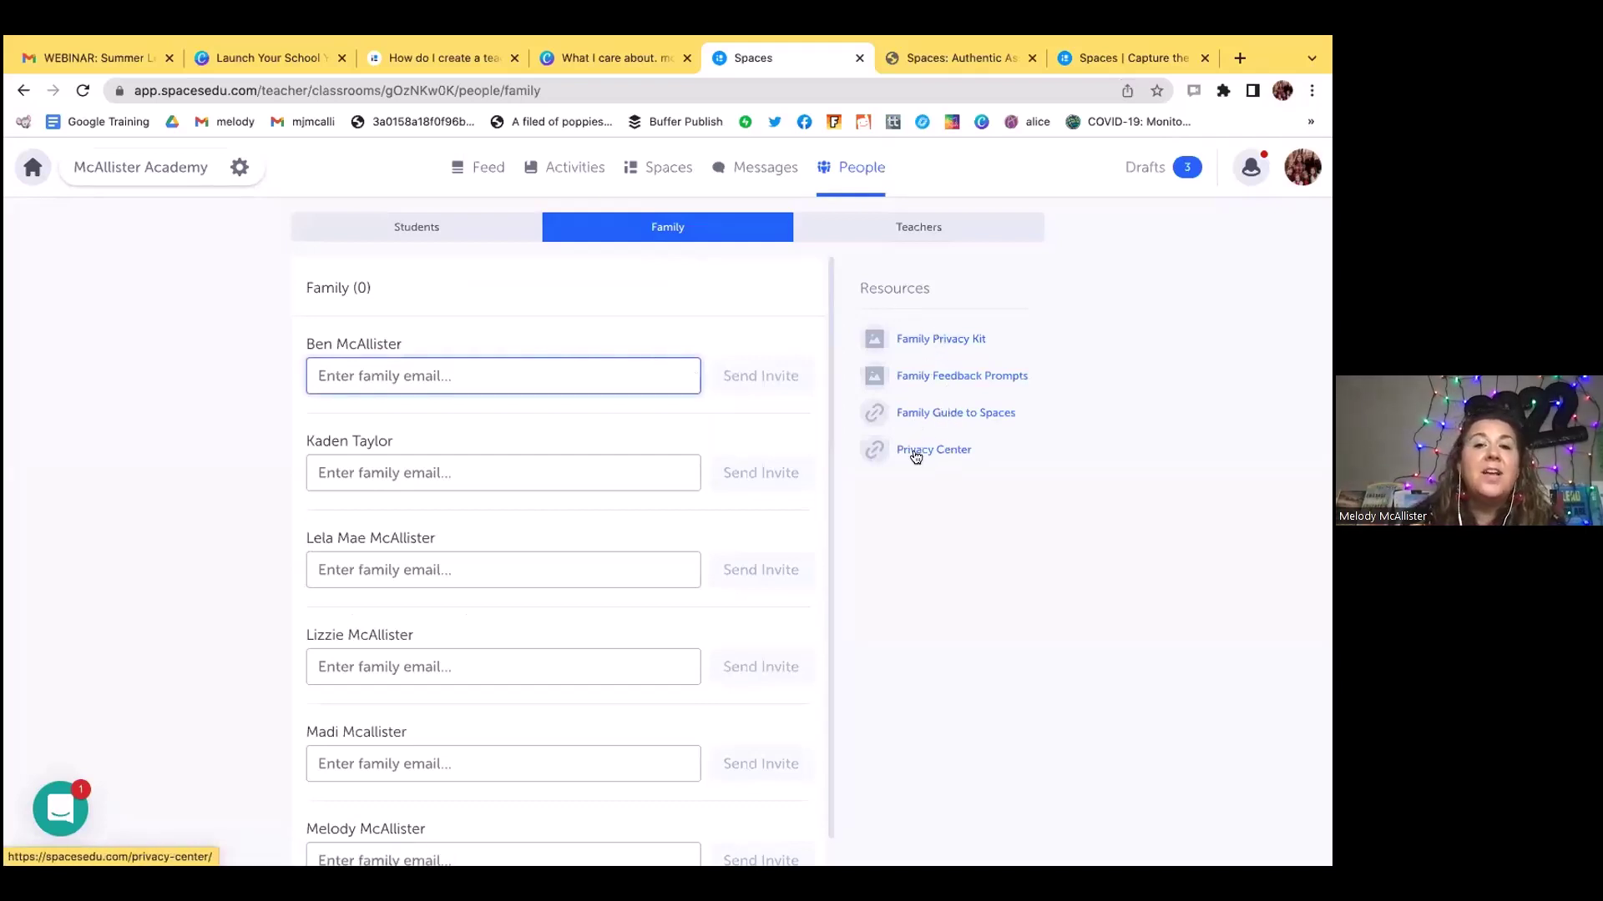
- View the class's teacher, family and student lists, and open its message channels
{"action": "left_click", "coordinate": [901, 227]}
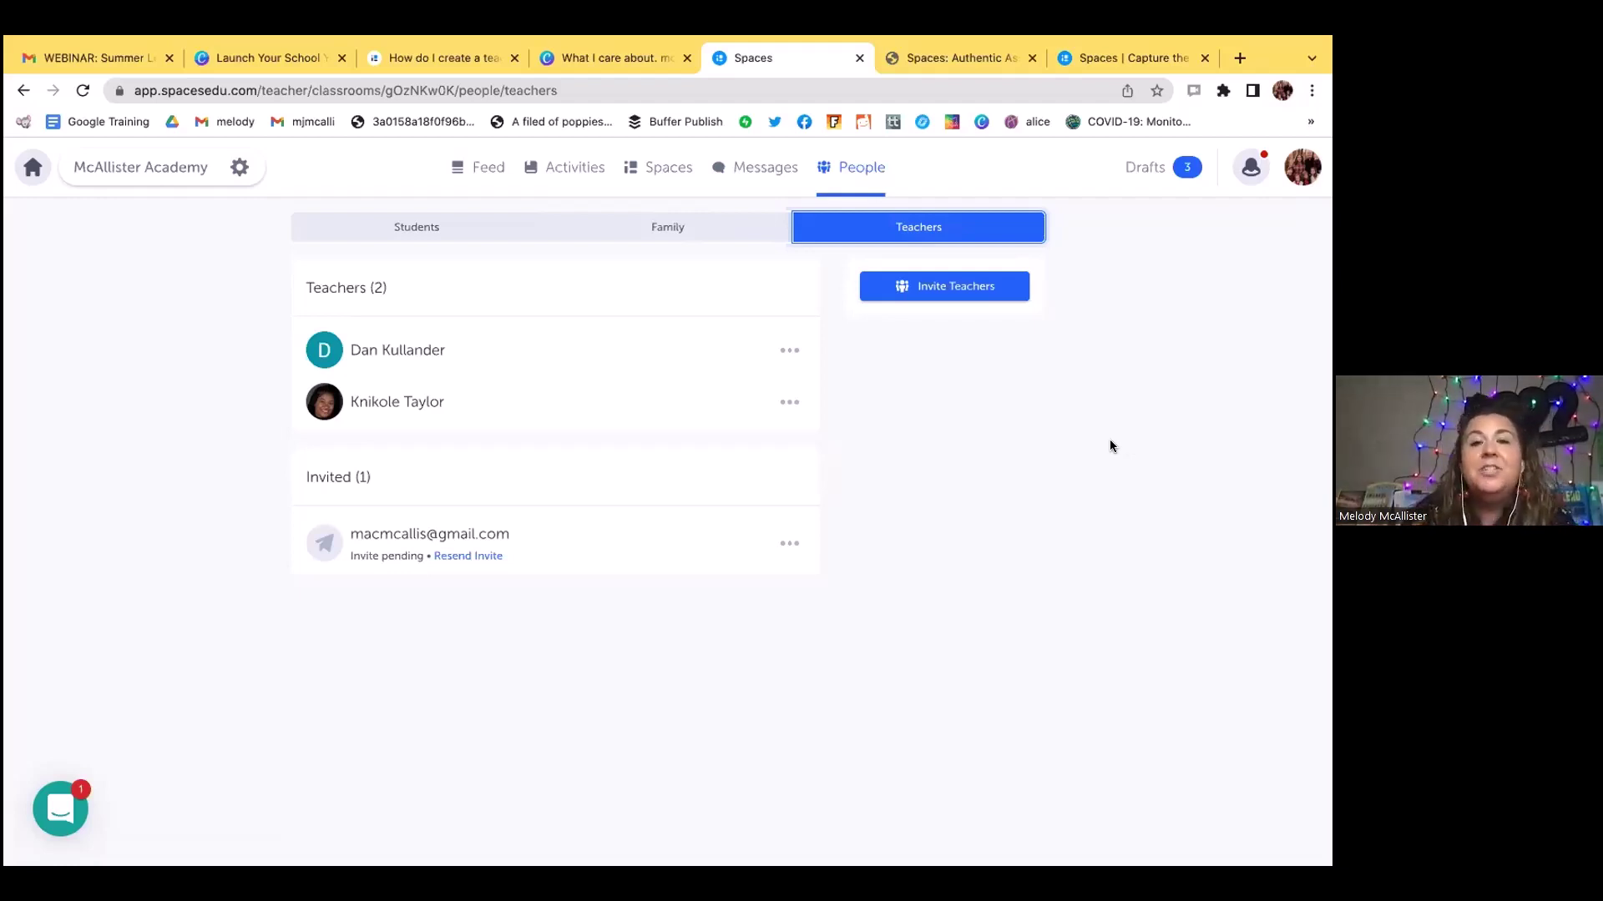
{"action": "left_click", "coordinate": [668, 227]}
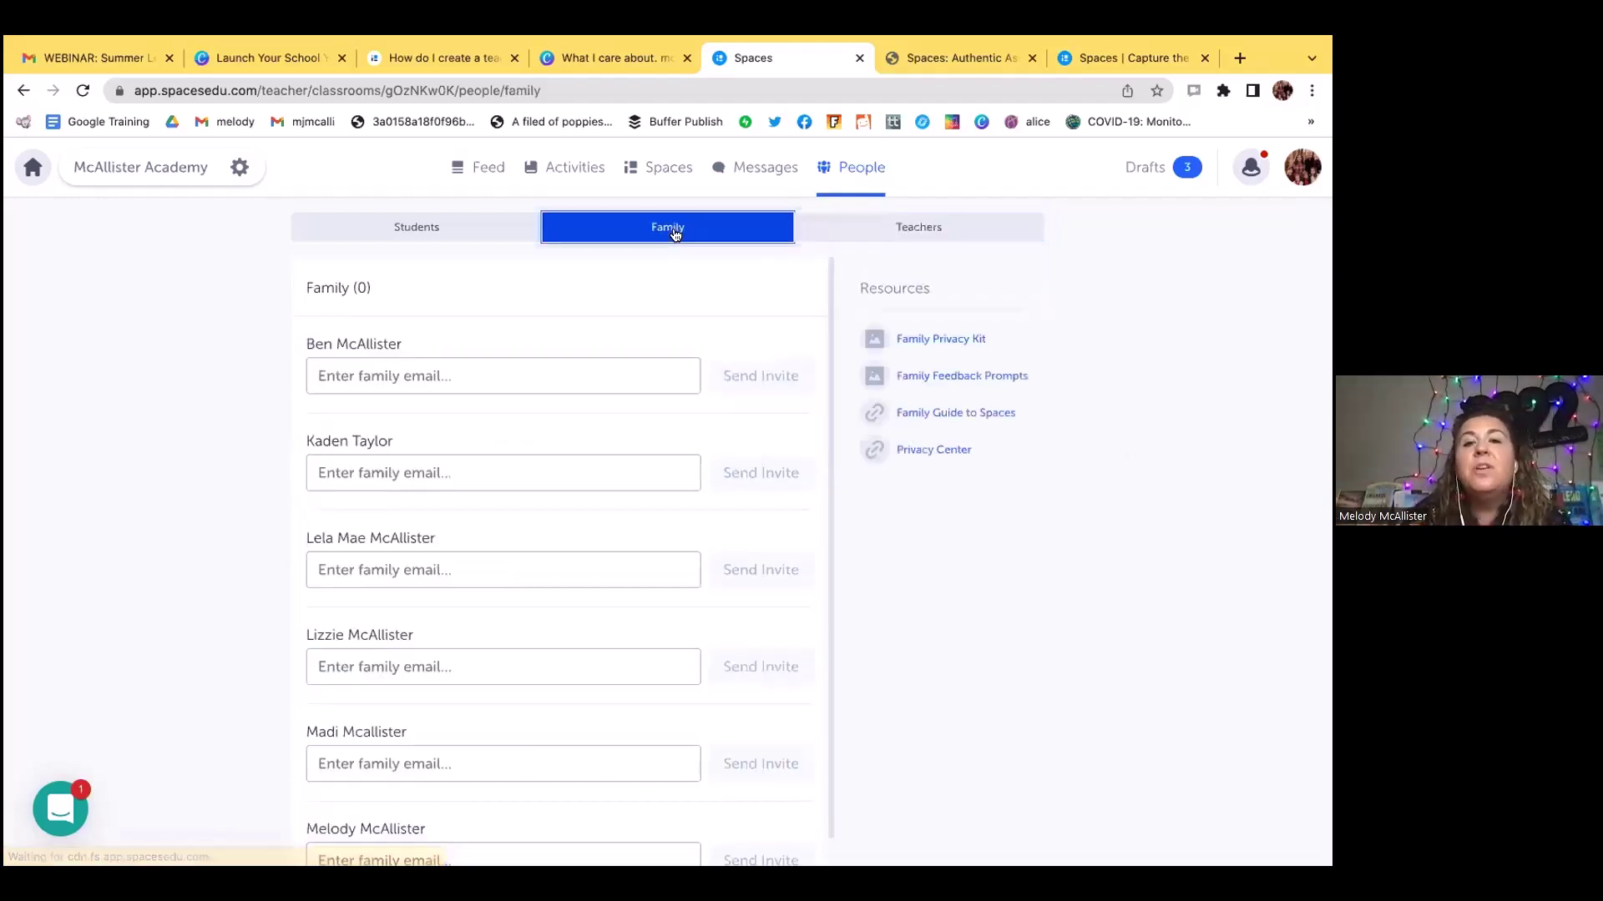
{"action": "left_click", "coordinate": [380, 226]}
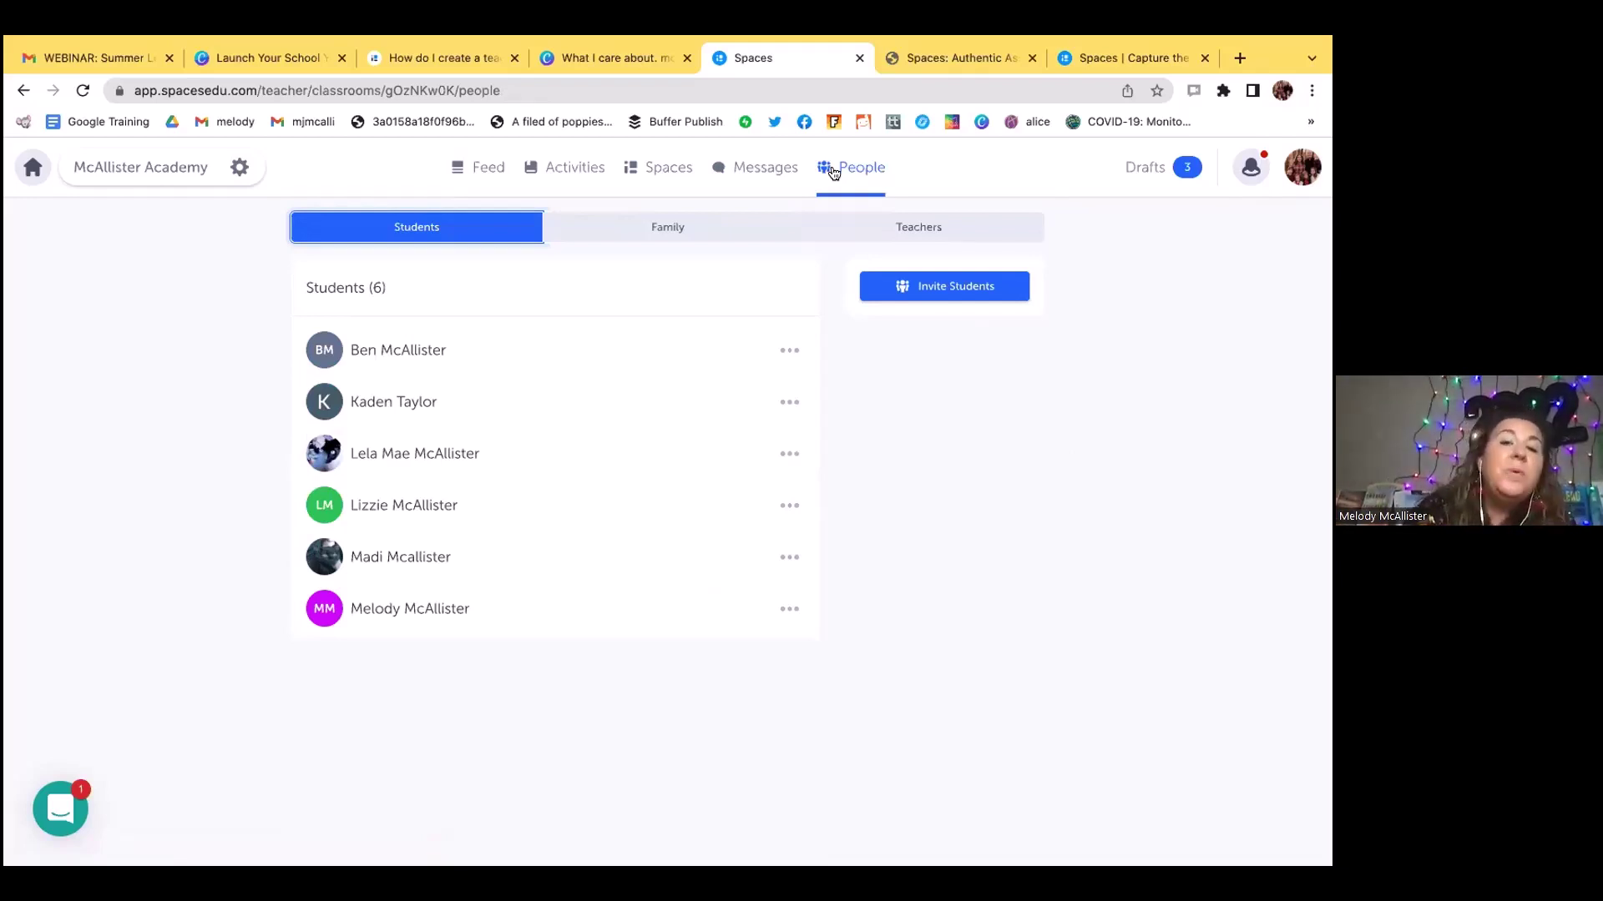
{"action": "left_click", "coordinate": [757, 179]}
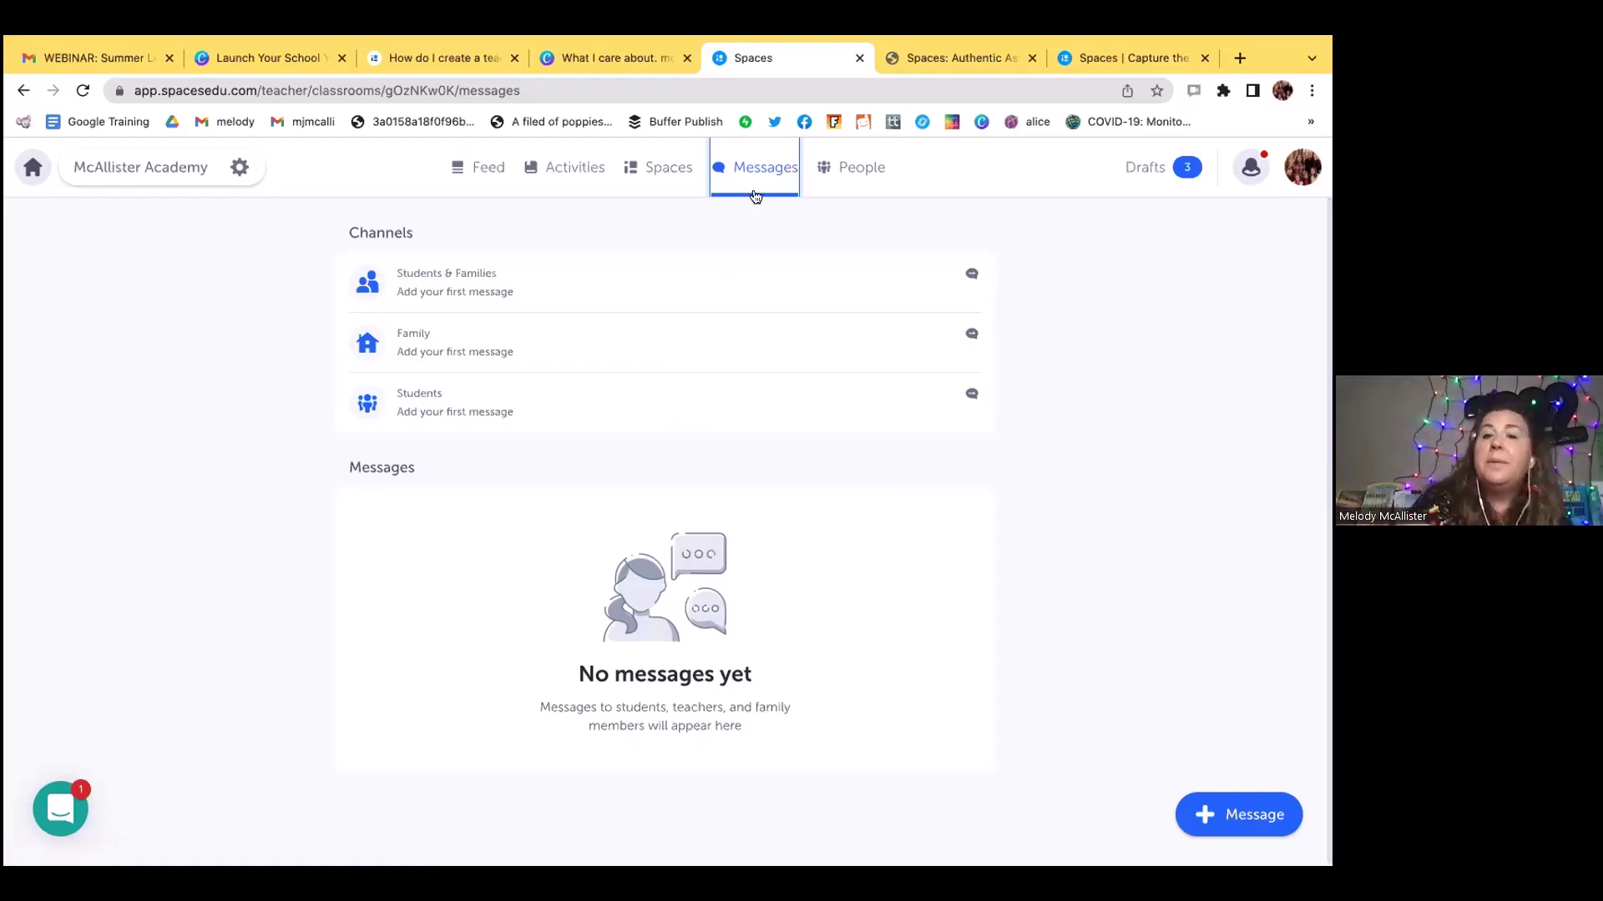
- Look through the class's individual and group spaces, opening the Bookchats space and returning to the overview
{"action": "left_click", "coordinate": [669, 171]}
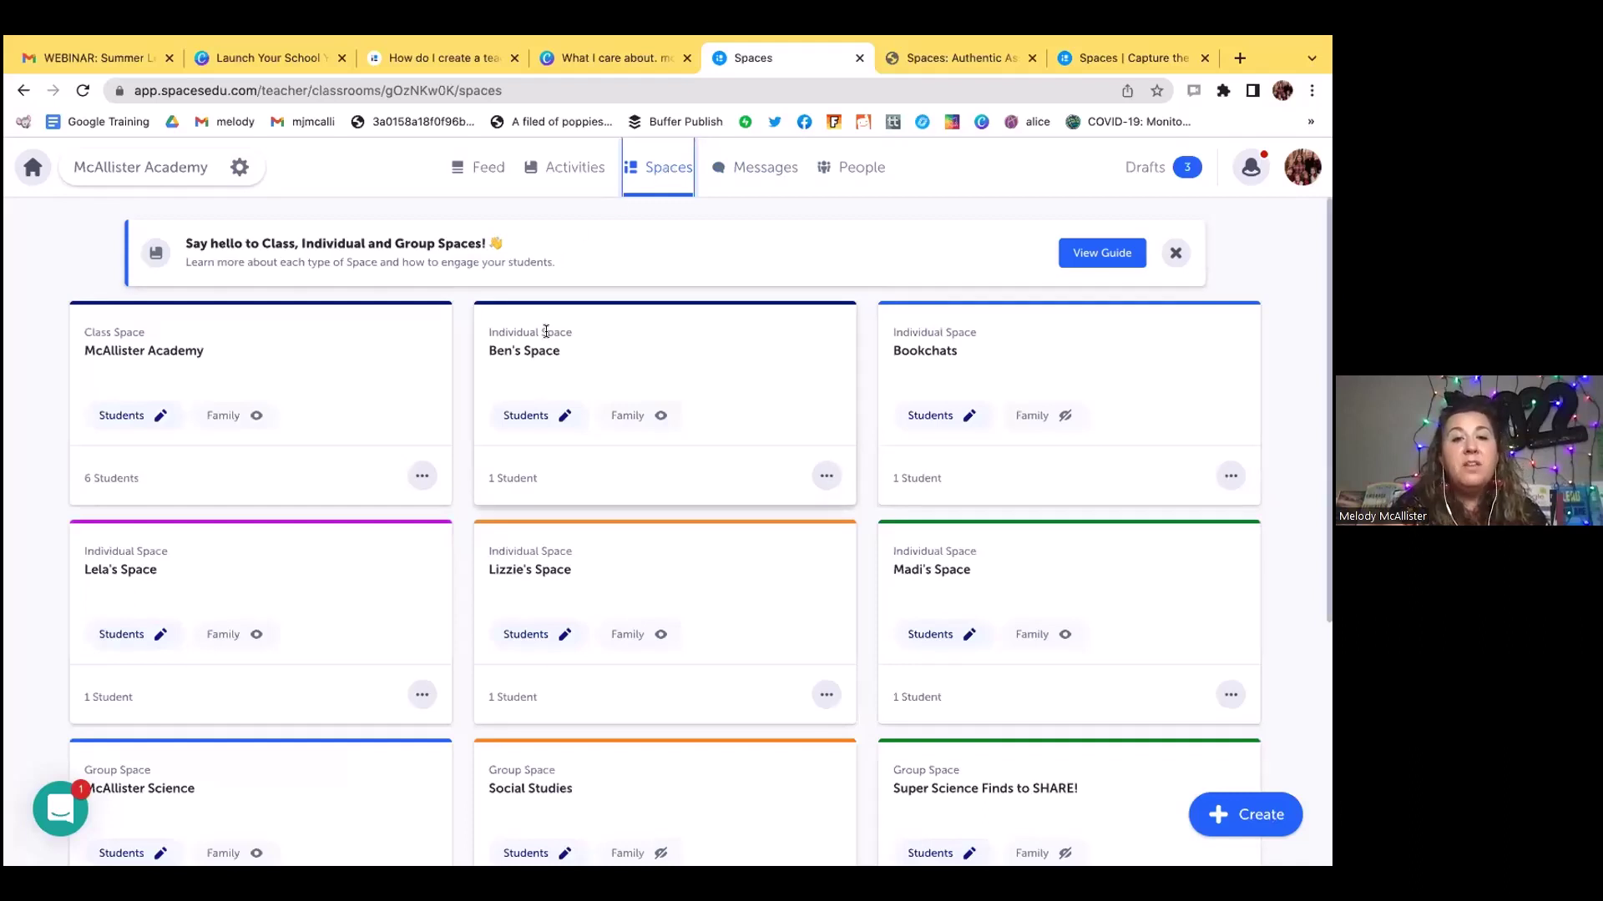
{"action": "left_click_drag", "start_coordinate": [1320, 334], "coordinate": [1286, 486]}
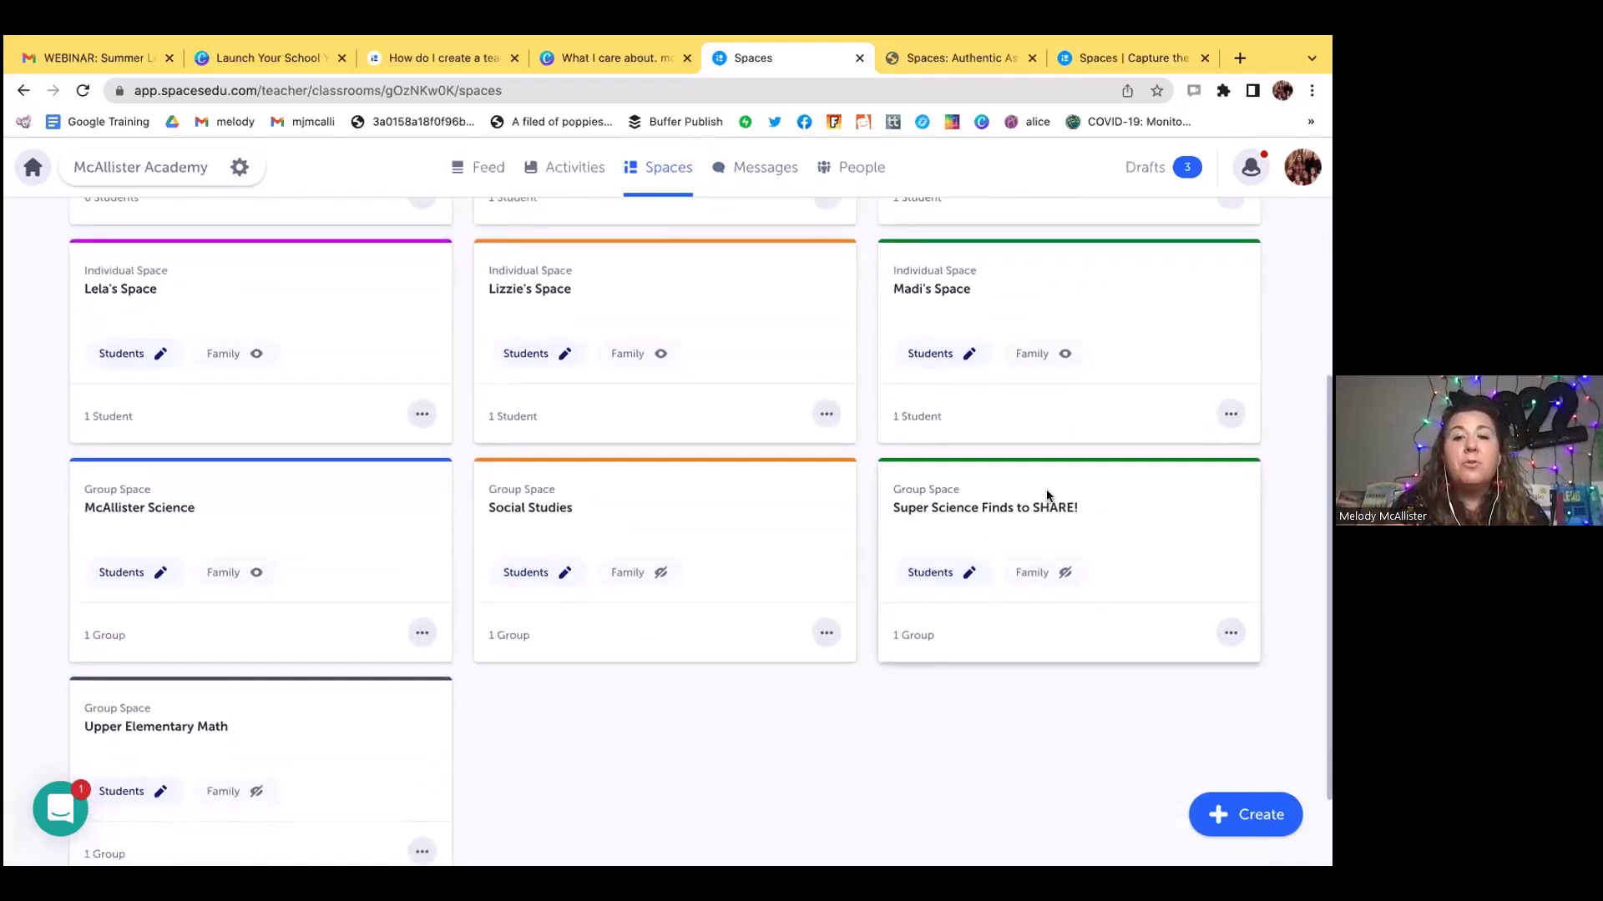
{"action": "left_click_drag", "start_coordinate": [1326, 411], "coordinate": [1327, 406]}
{"action": "scroll", "coordinate": [1327, 406], "scroll_direction": "up", "scroll_amount": 5}
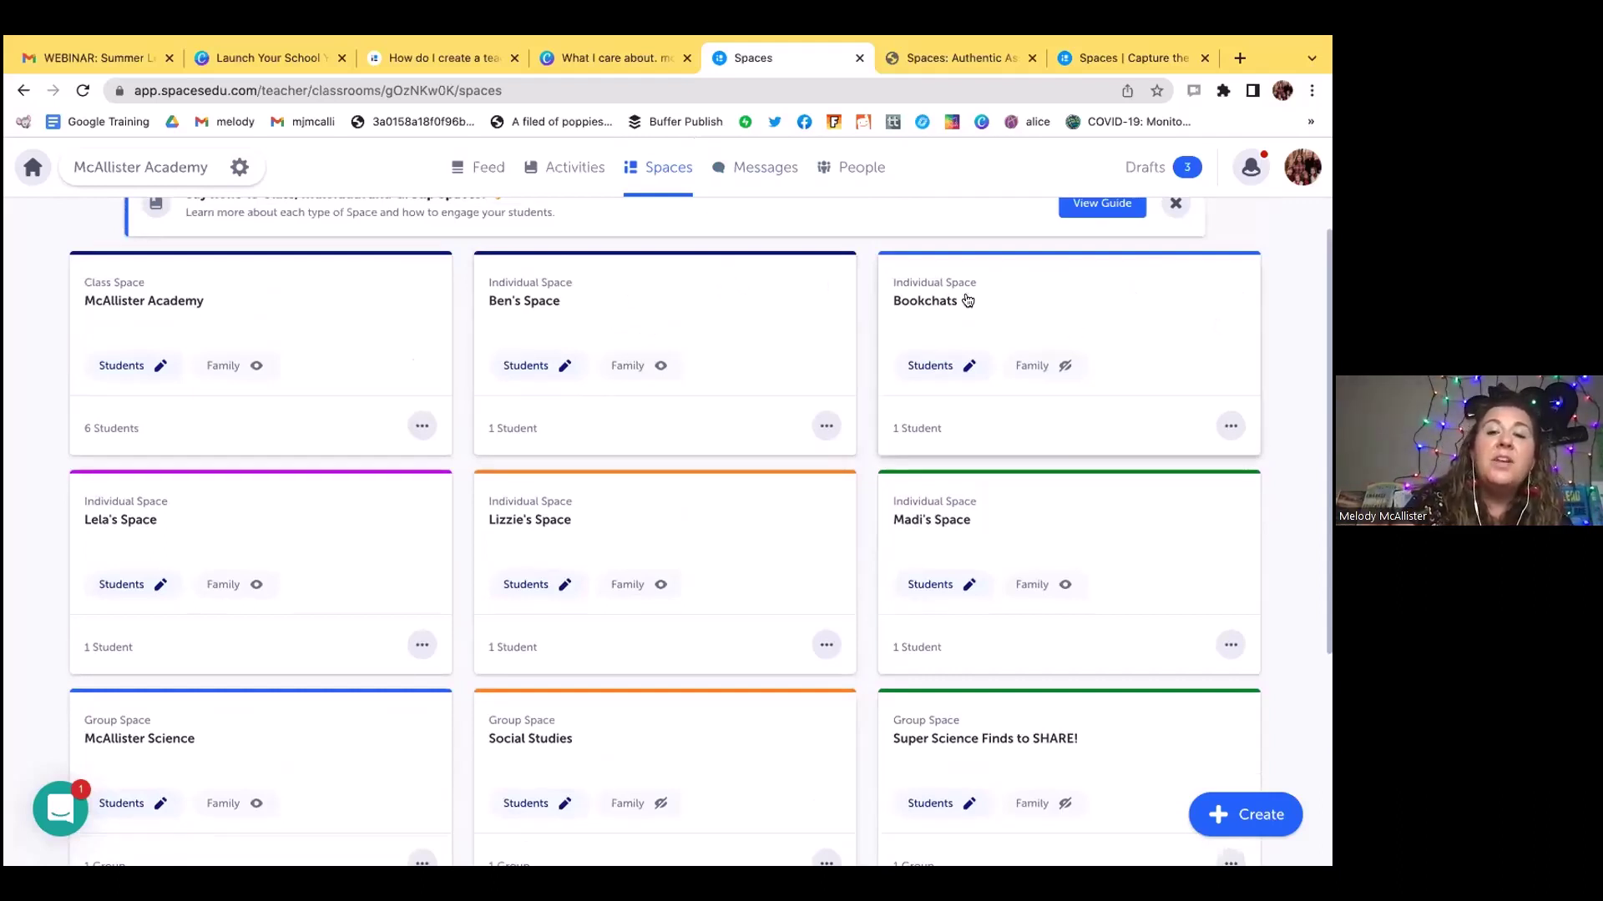
{"action": "left_click", "coordinate": [1023, 299]}
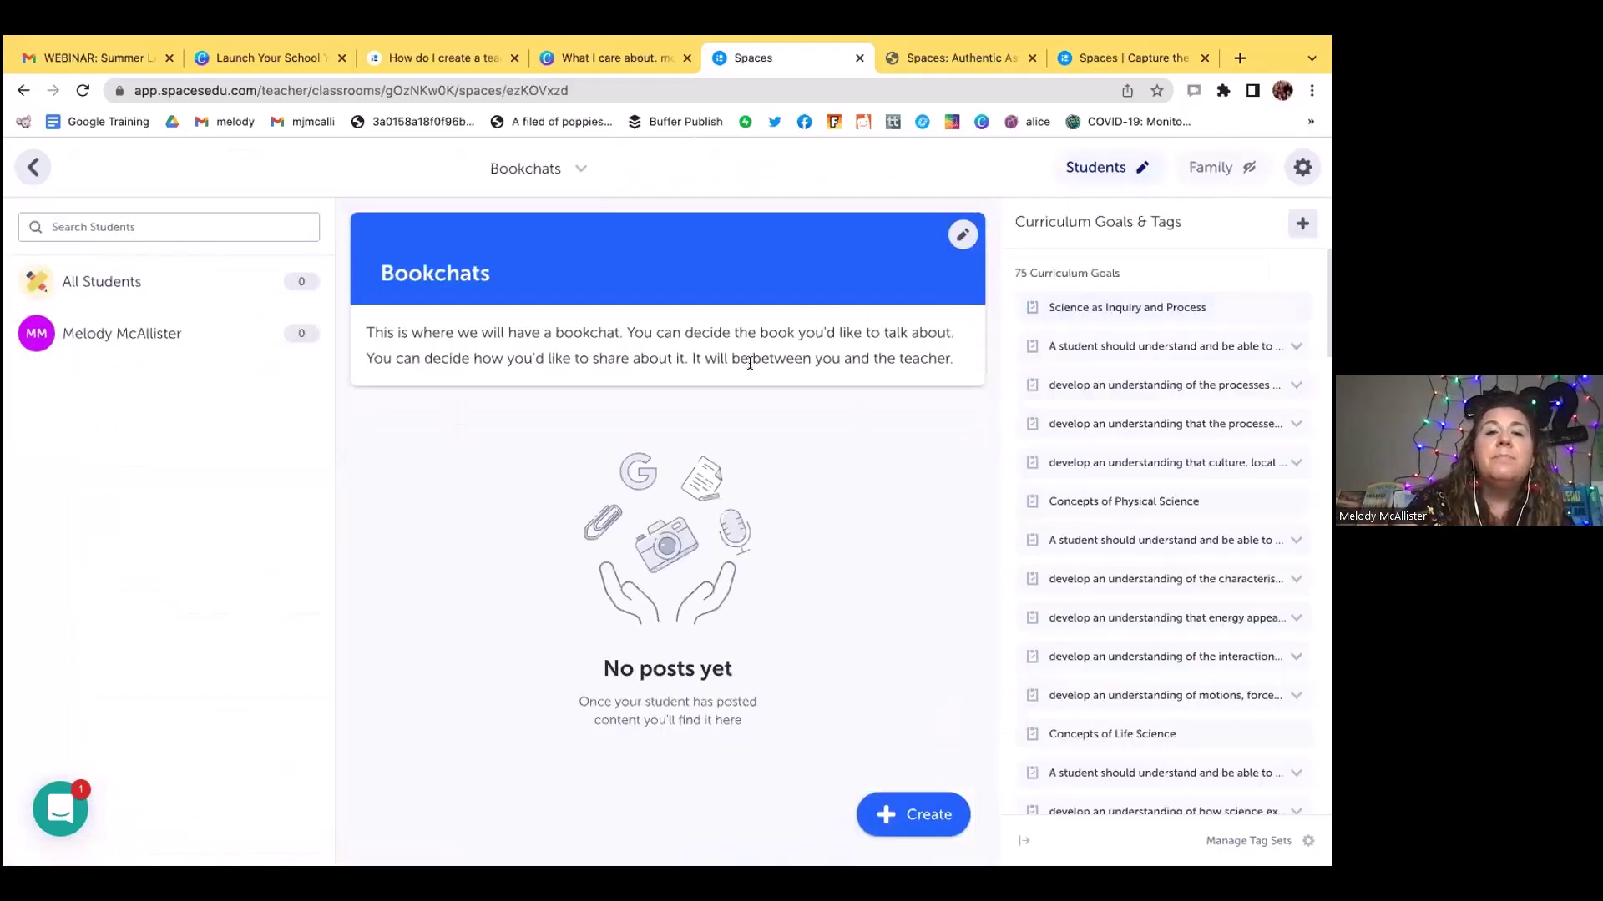
{"action": "left_click", "coordinate": [33, 167]}
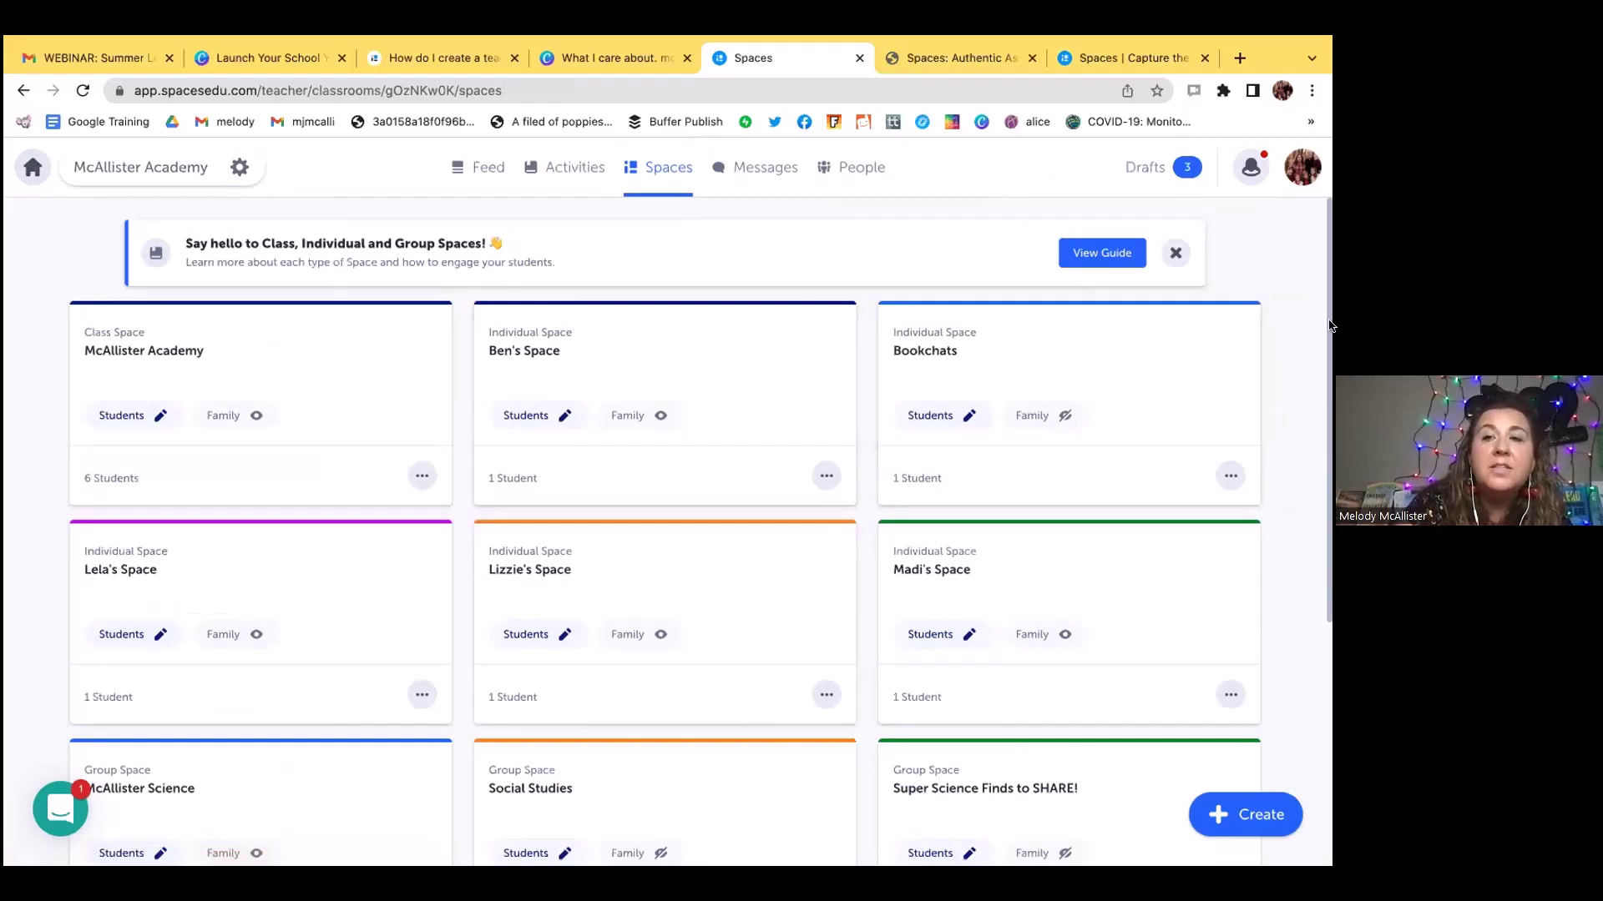
{"action": "scroll", "coordinate": [1330, 326], "scroll_direction": "down", "scroll_amount": 4}
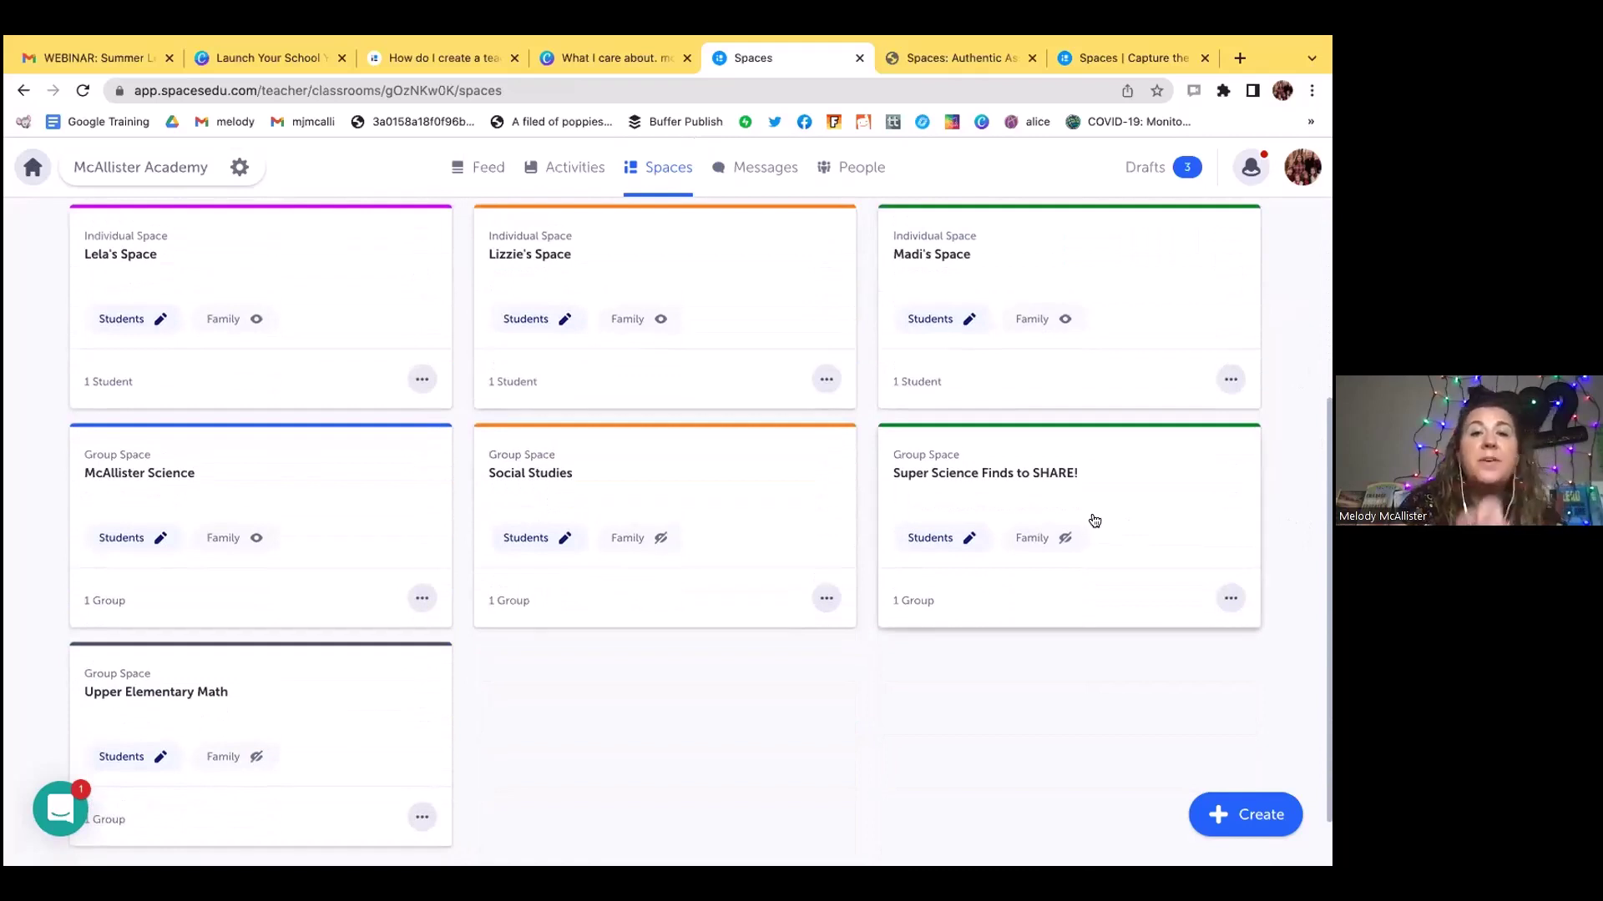
- Open a blank new activity from the class's Activity Portal and review its information, media and date fields
{"action": "left_click", "coordinate": [478, 163]}
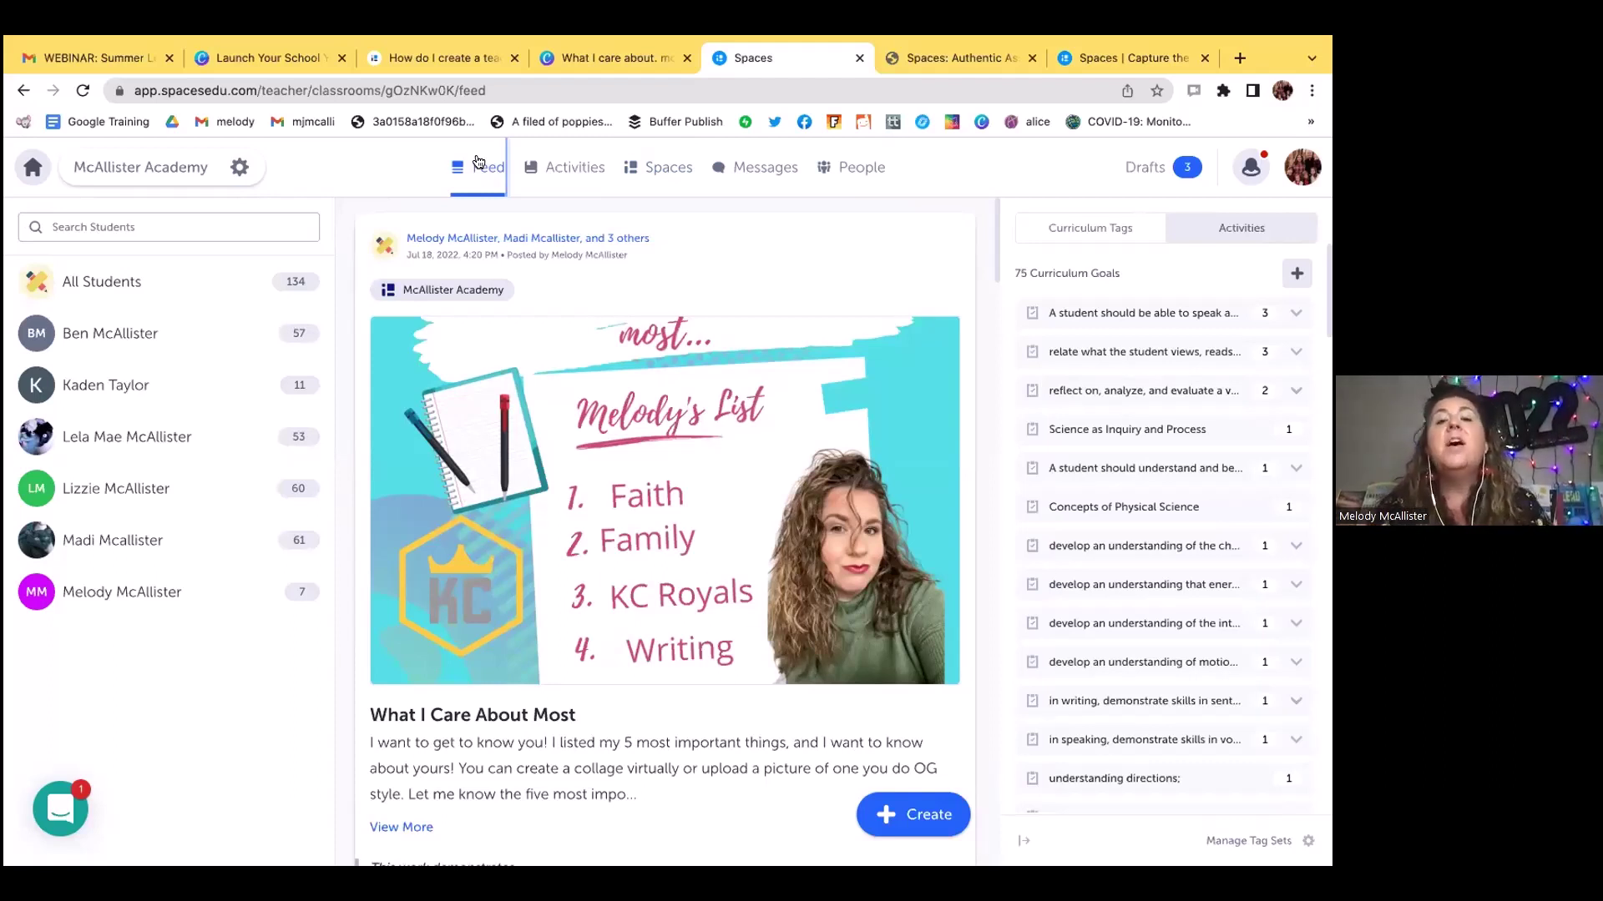
{"action": "left_click", "coordinate": [571, 169]}
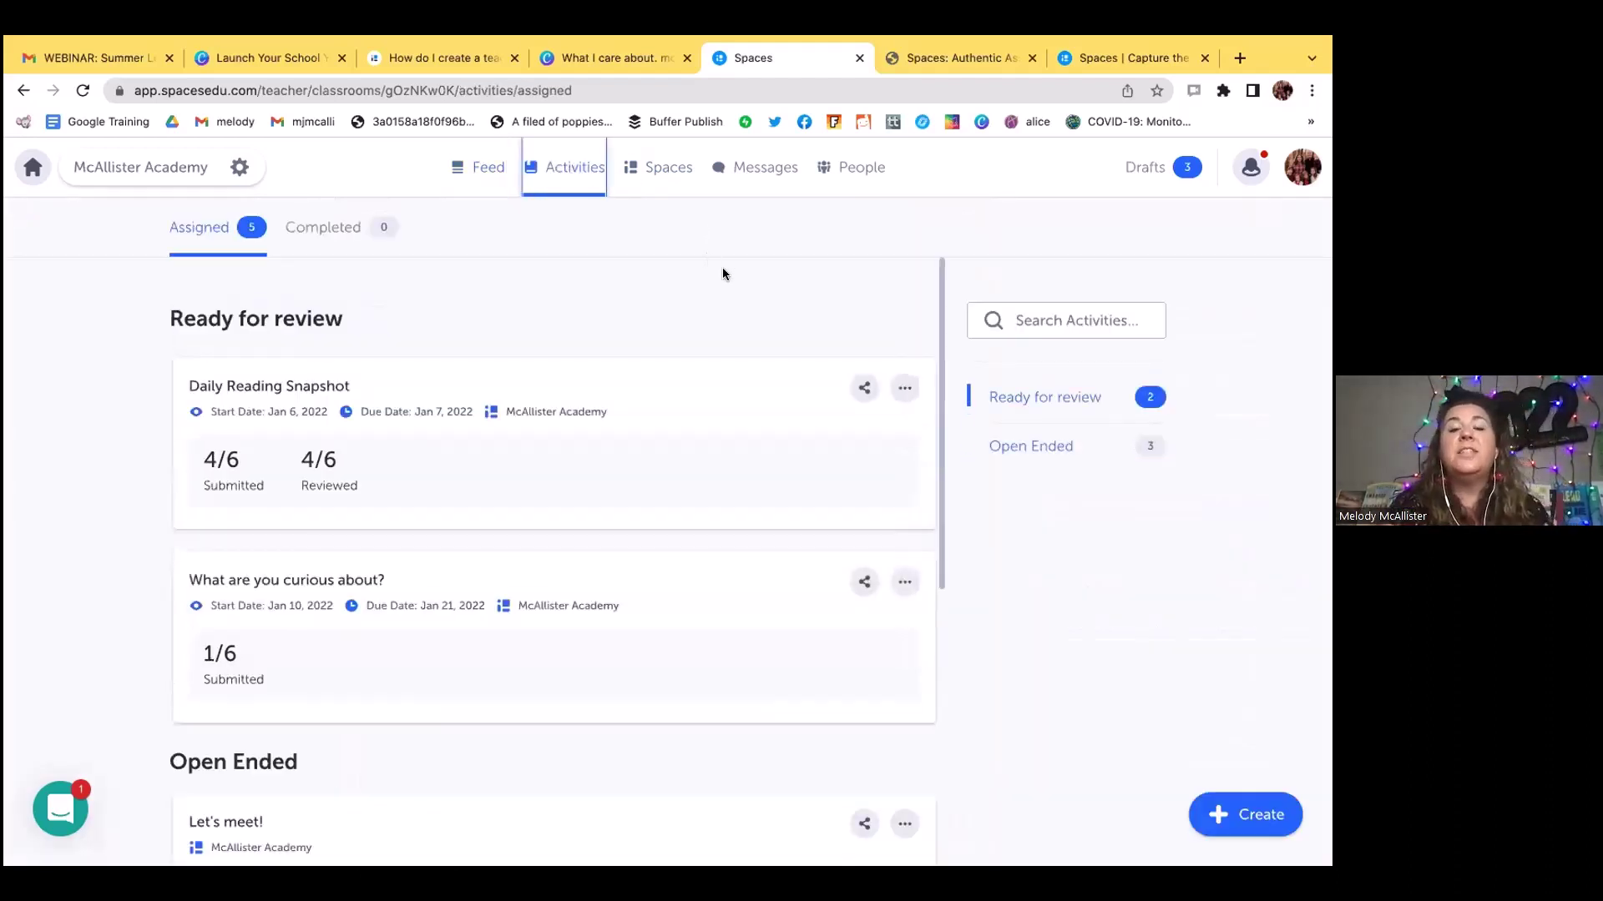
{"action": "left_click", "coordinate": [1231, 817]}
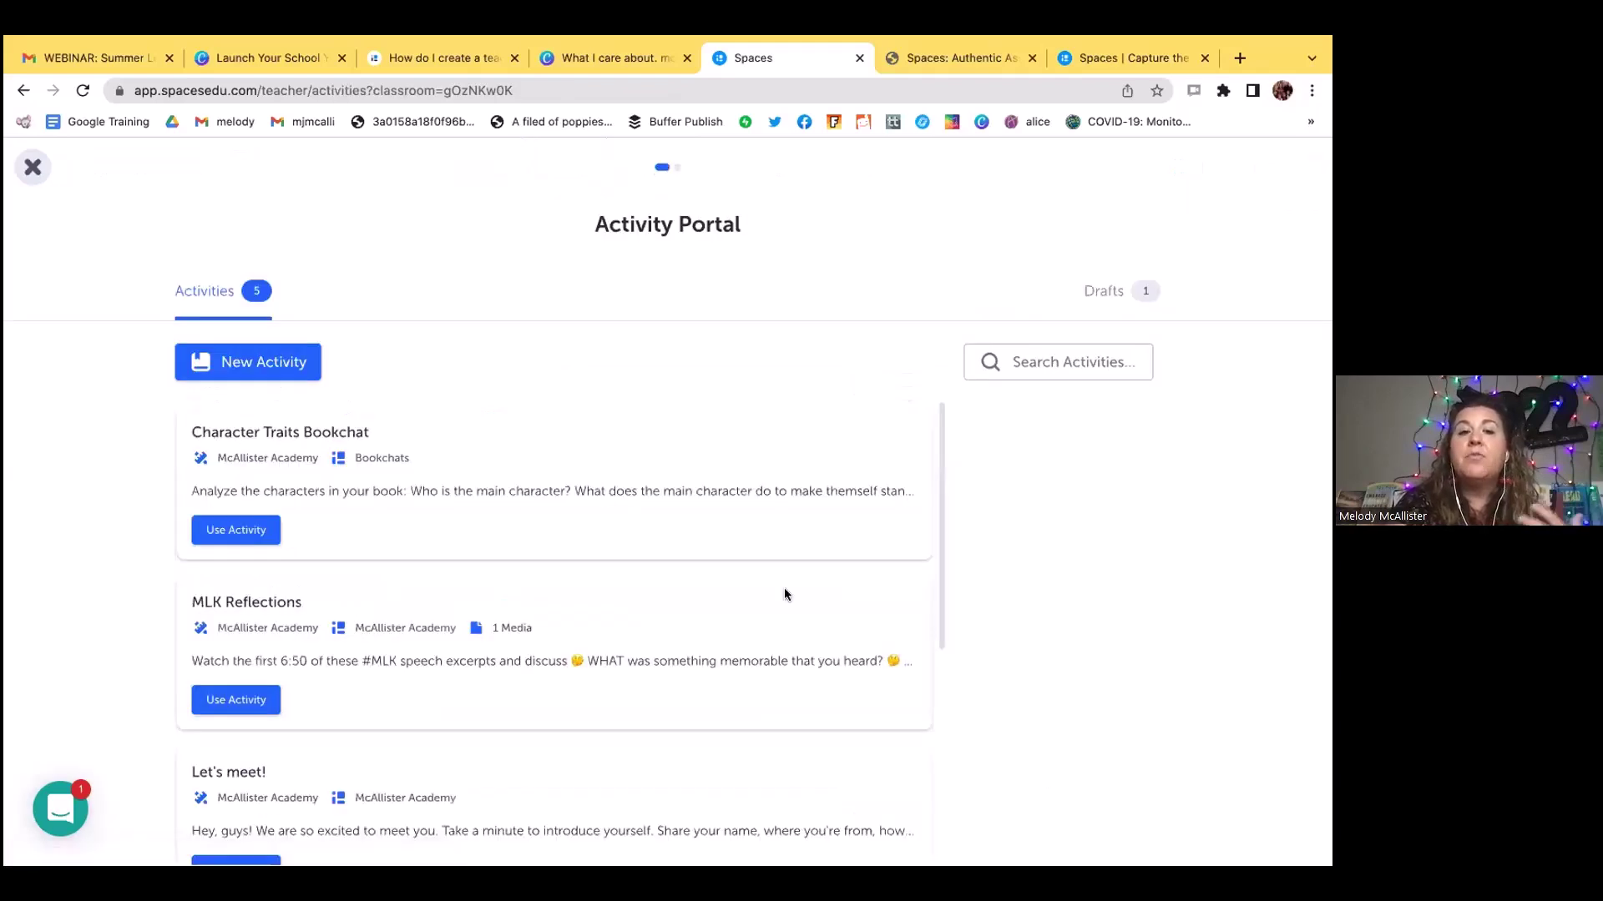
{"action": "left_click", "coordinate": [213, 357]}
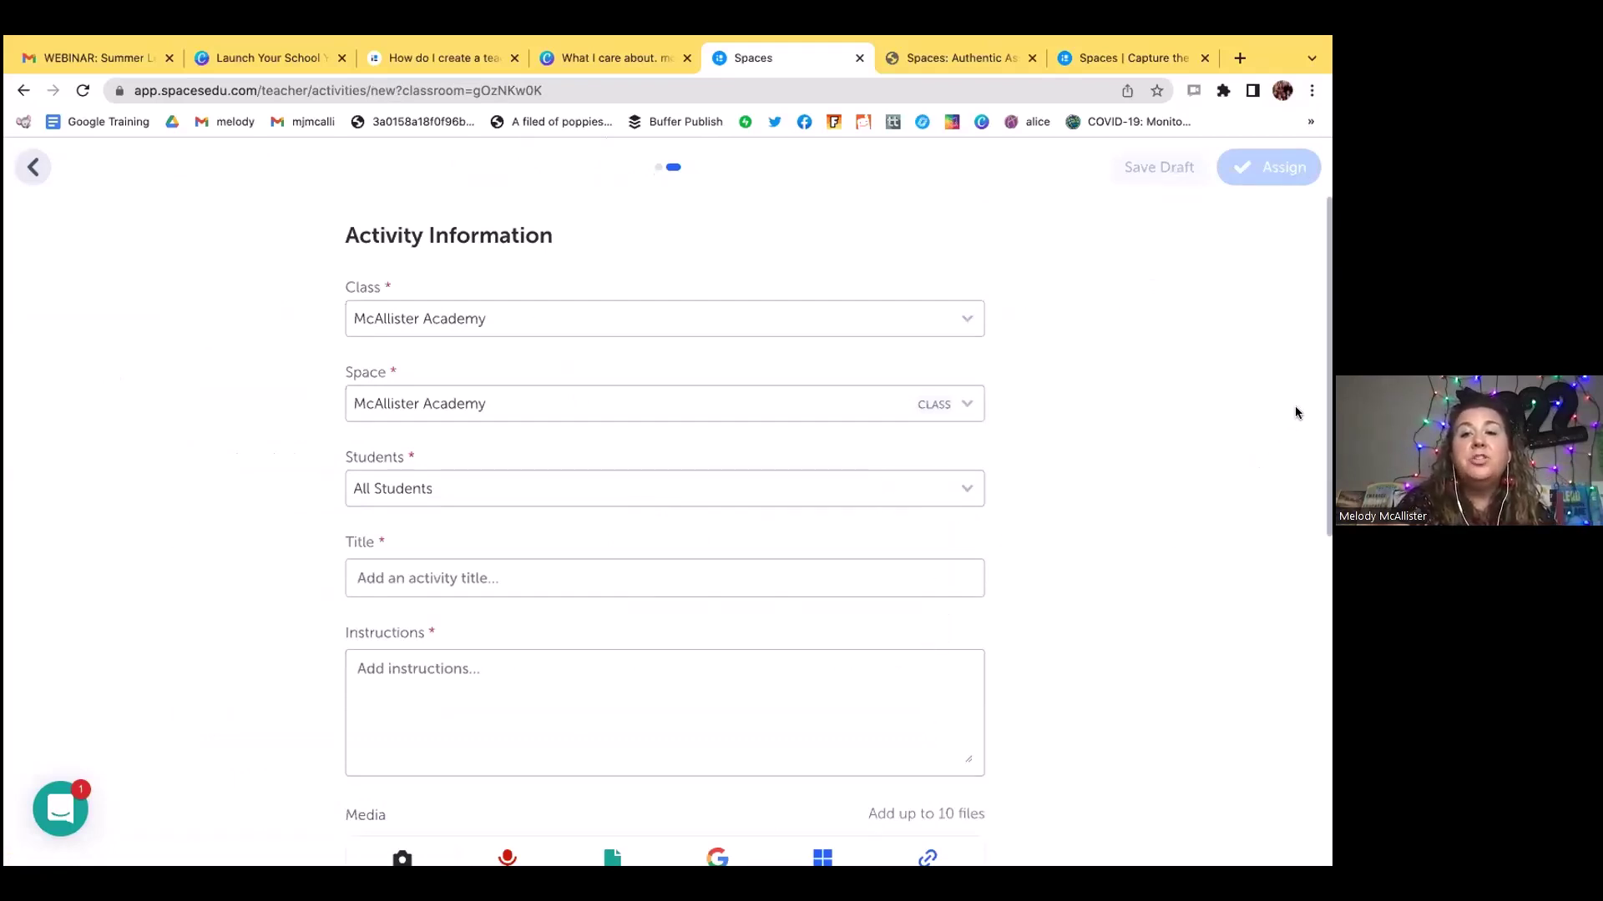
{"action": "scroll", "coordinate": [1331, 455], "scroll_direction": "down", "scroll_amount": 4}
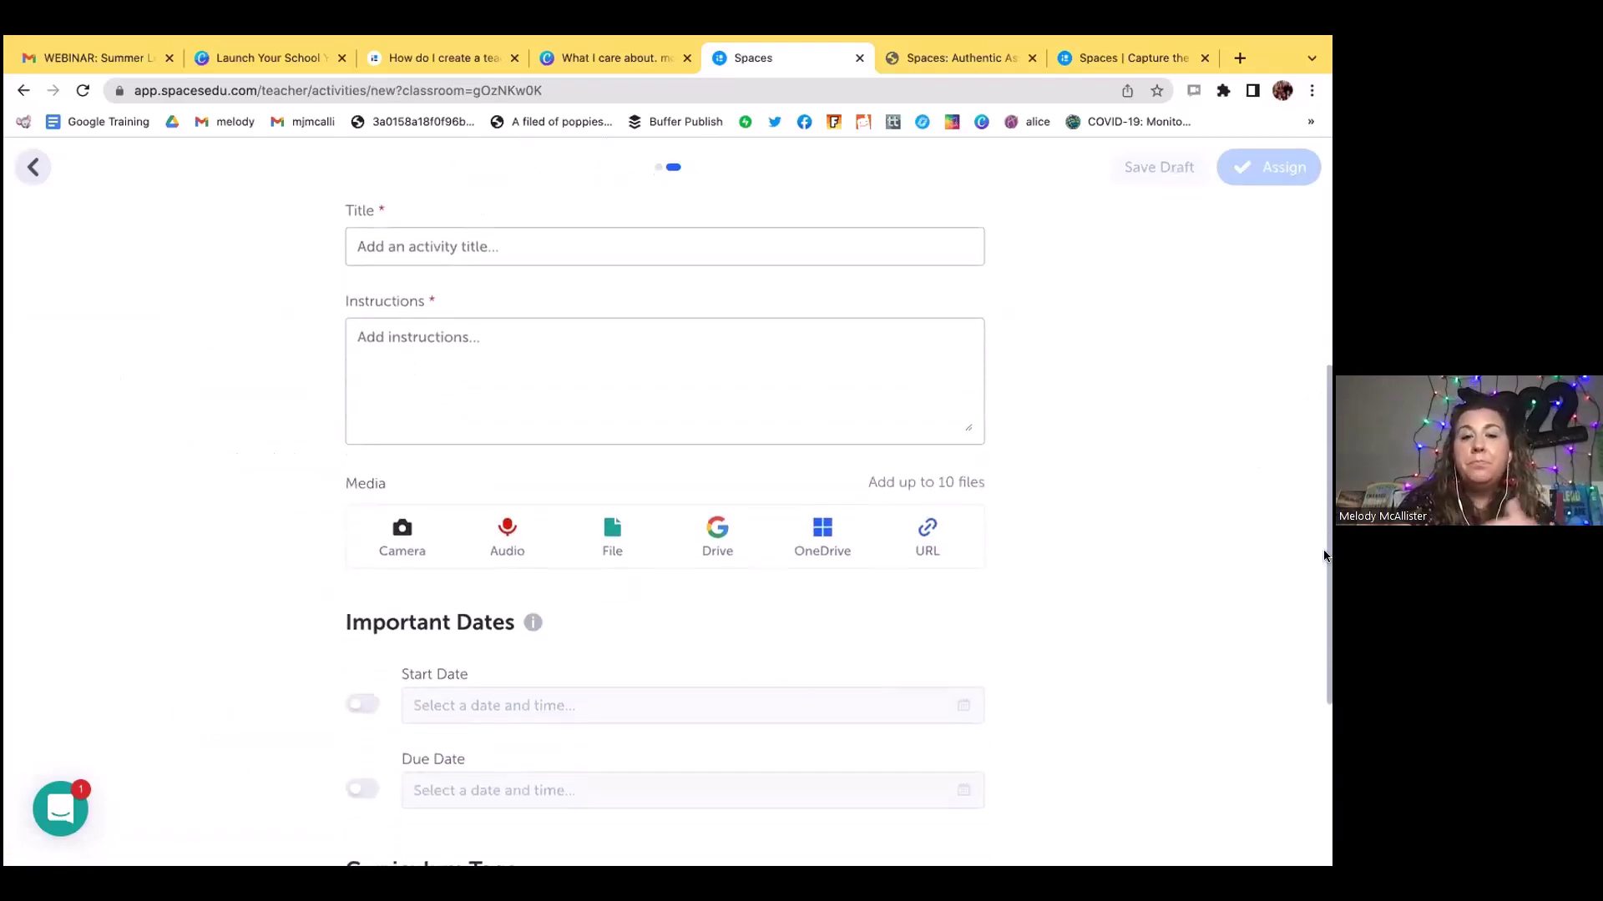
{"action": "scroll", "coordinate": [1323, 556], "scroll_direction": "up", "scroll_amount": 4}
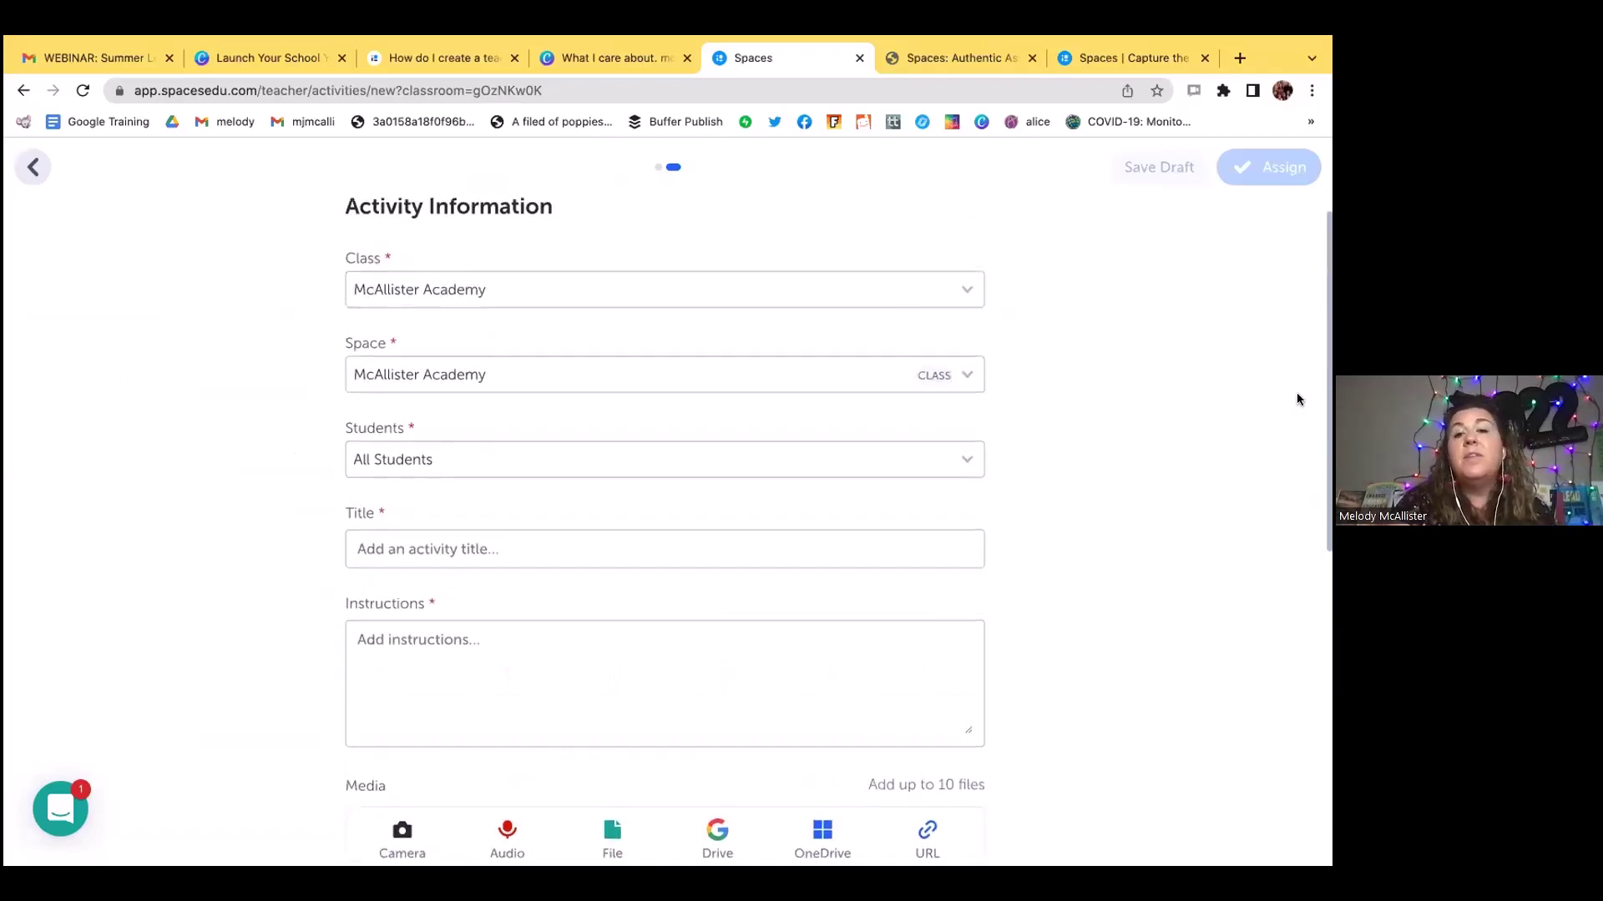
- View the spaces available for the new activity, and return to the class's assigned activities without creating it
{"action": "left_click", "coordinate": [939, 407]}
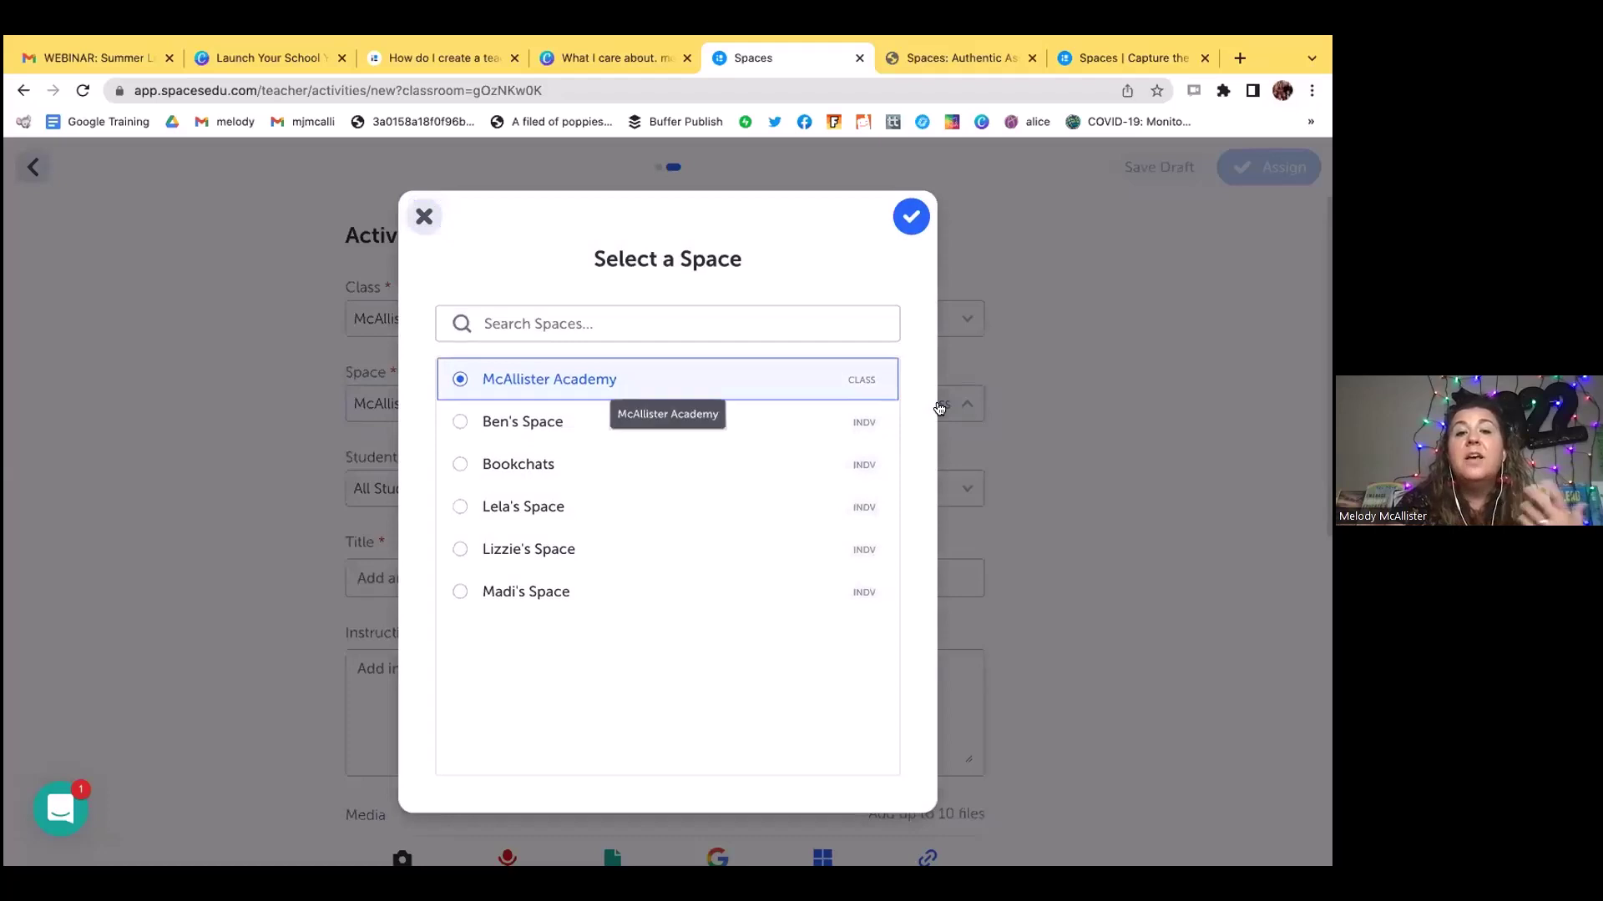
{"action": "left_click", "coordinate": [424, 217]}
{"action": "left_click", "coordinate": [27, 177]}
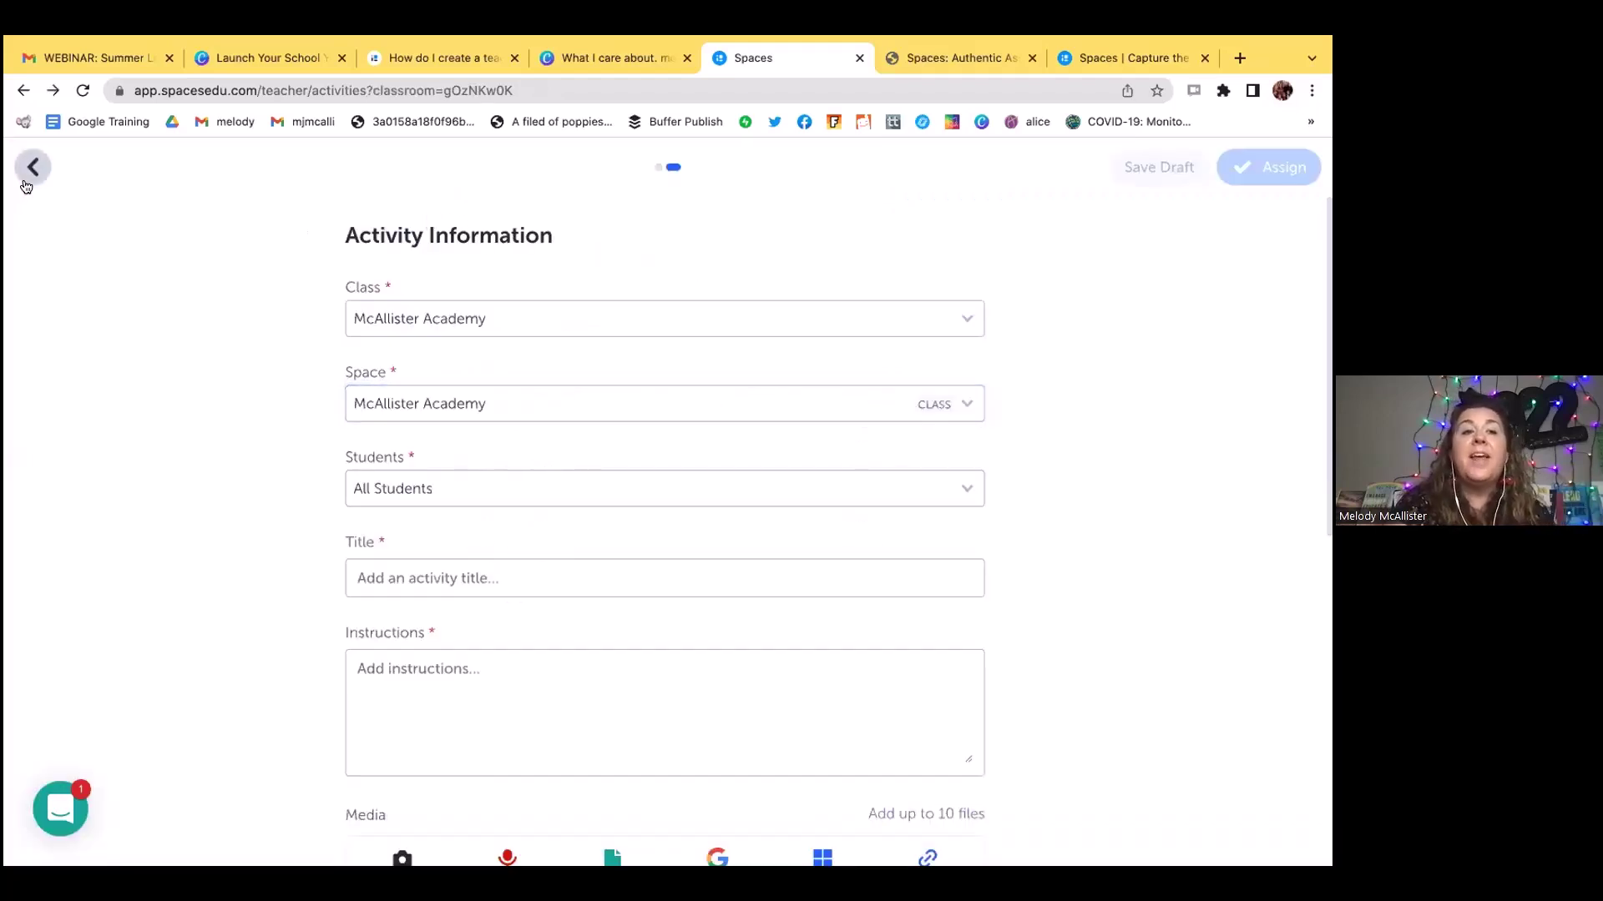
{"action": "left_click", "coordinate": [27, 182]}
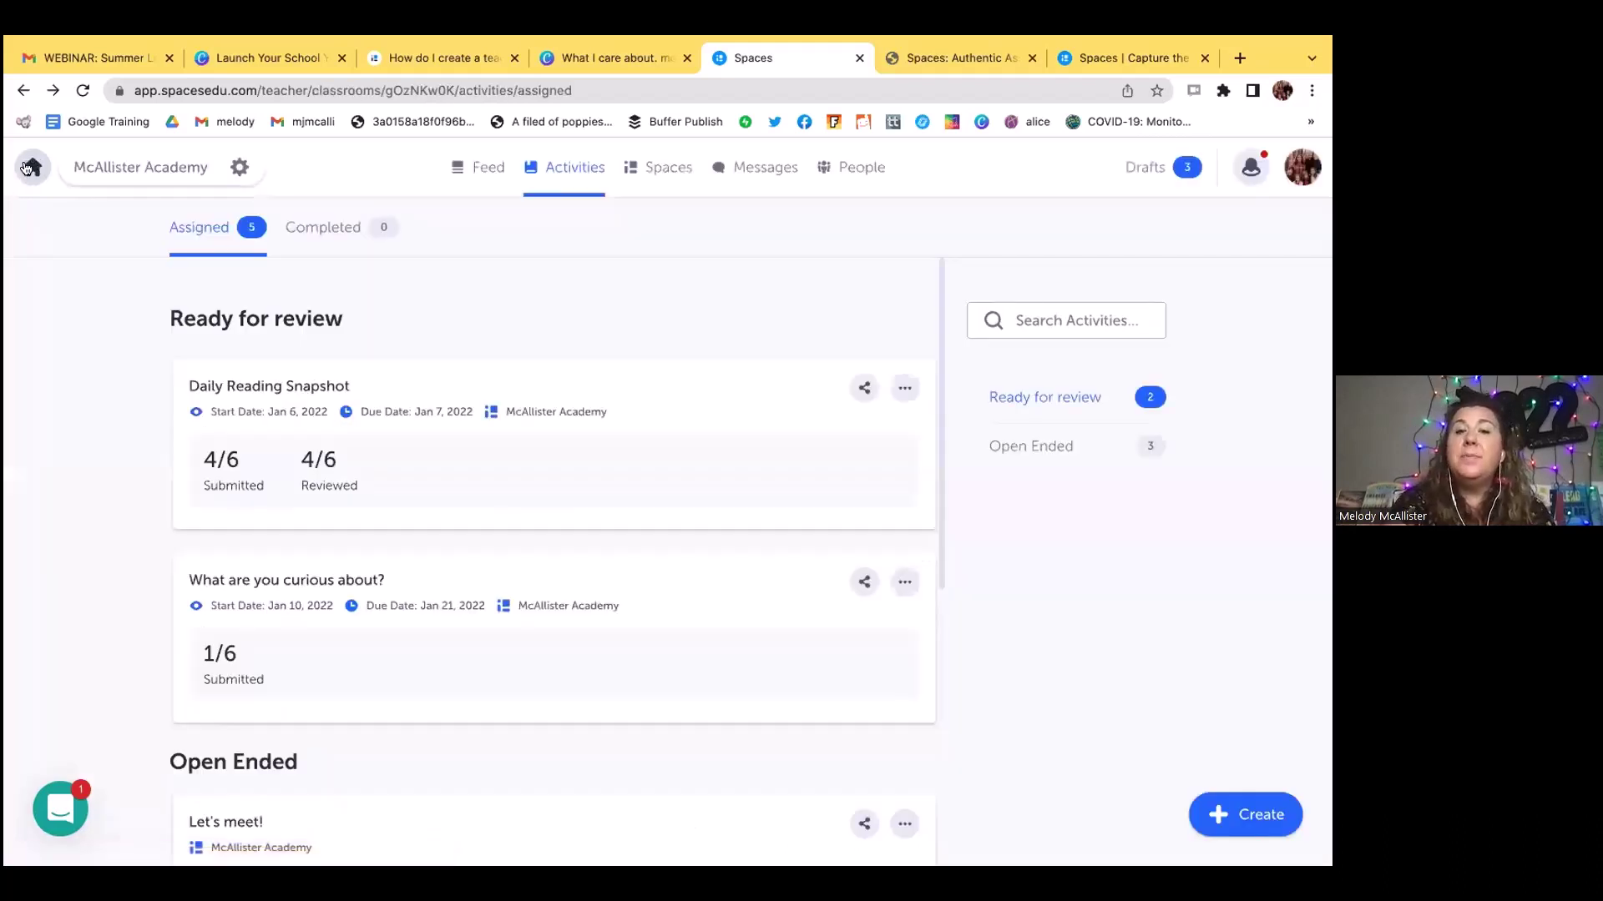
- Show the class feed and the teacher post help article, and switch to the Canva presentation
{"action": "left_click", "coordinate": [473, 170]}
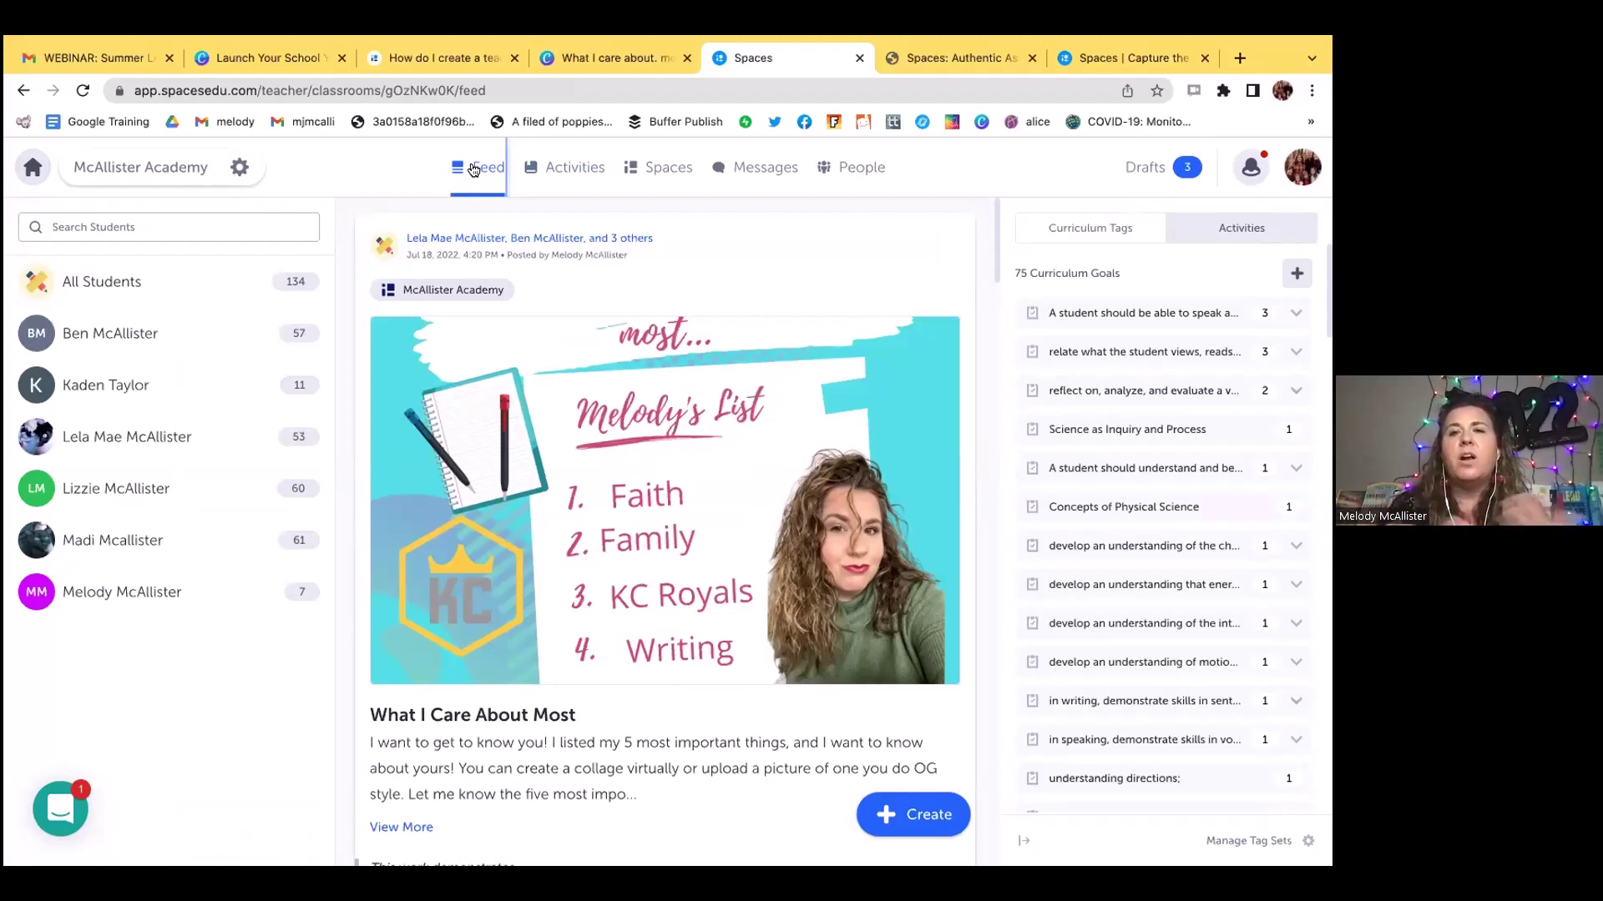
{"action": "left_click", "coordinate": [461, 59]}
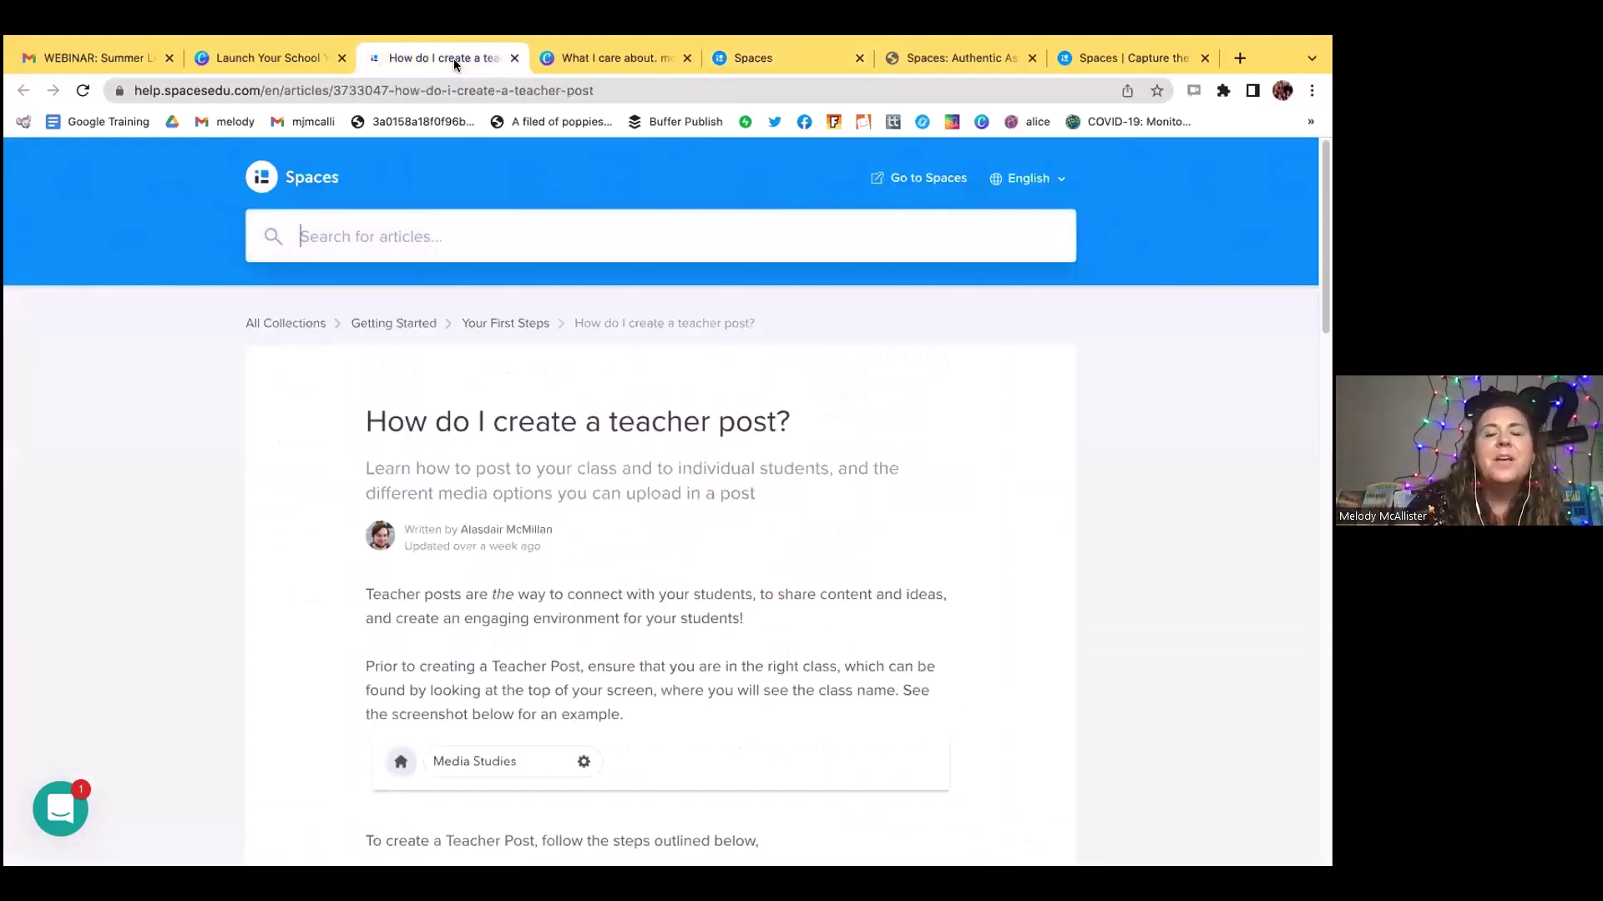
{"action": "left_click", "coordinate": [249, 58]}
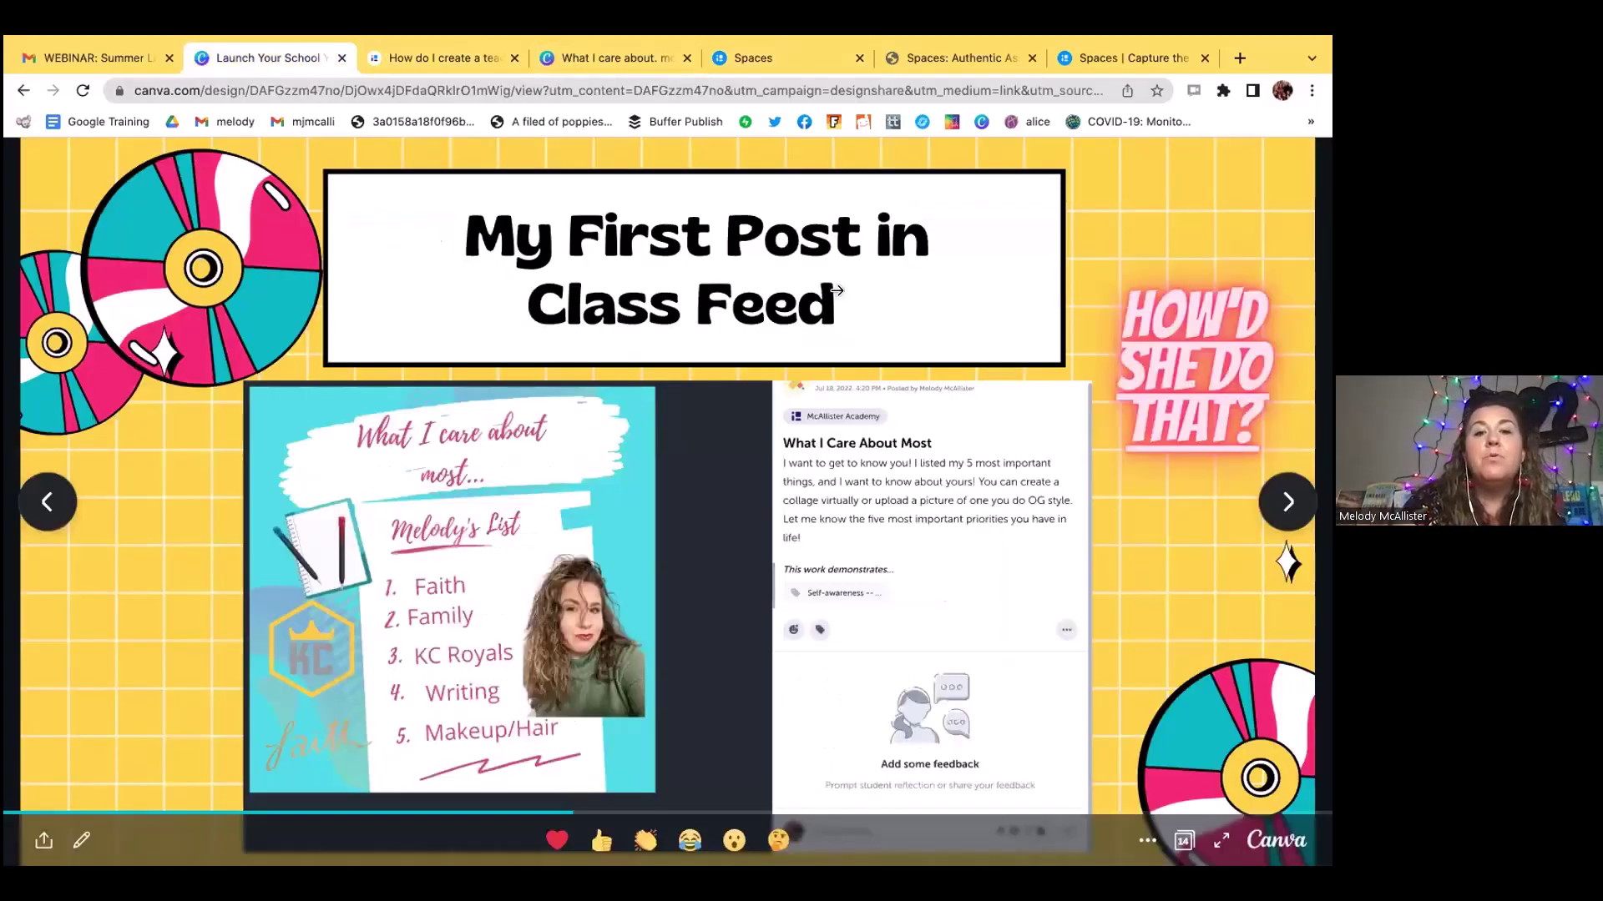
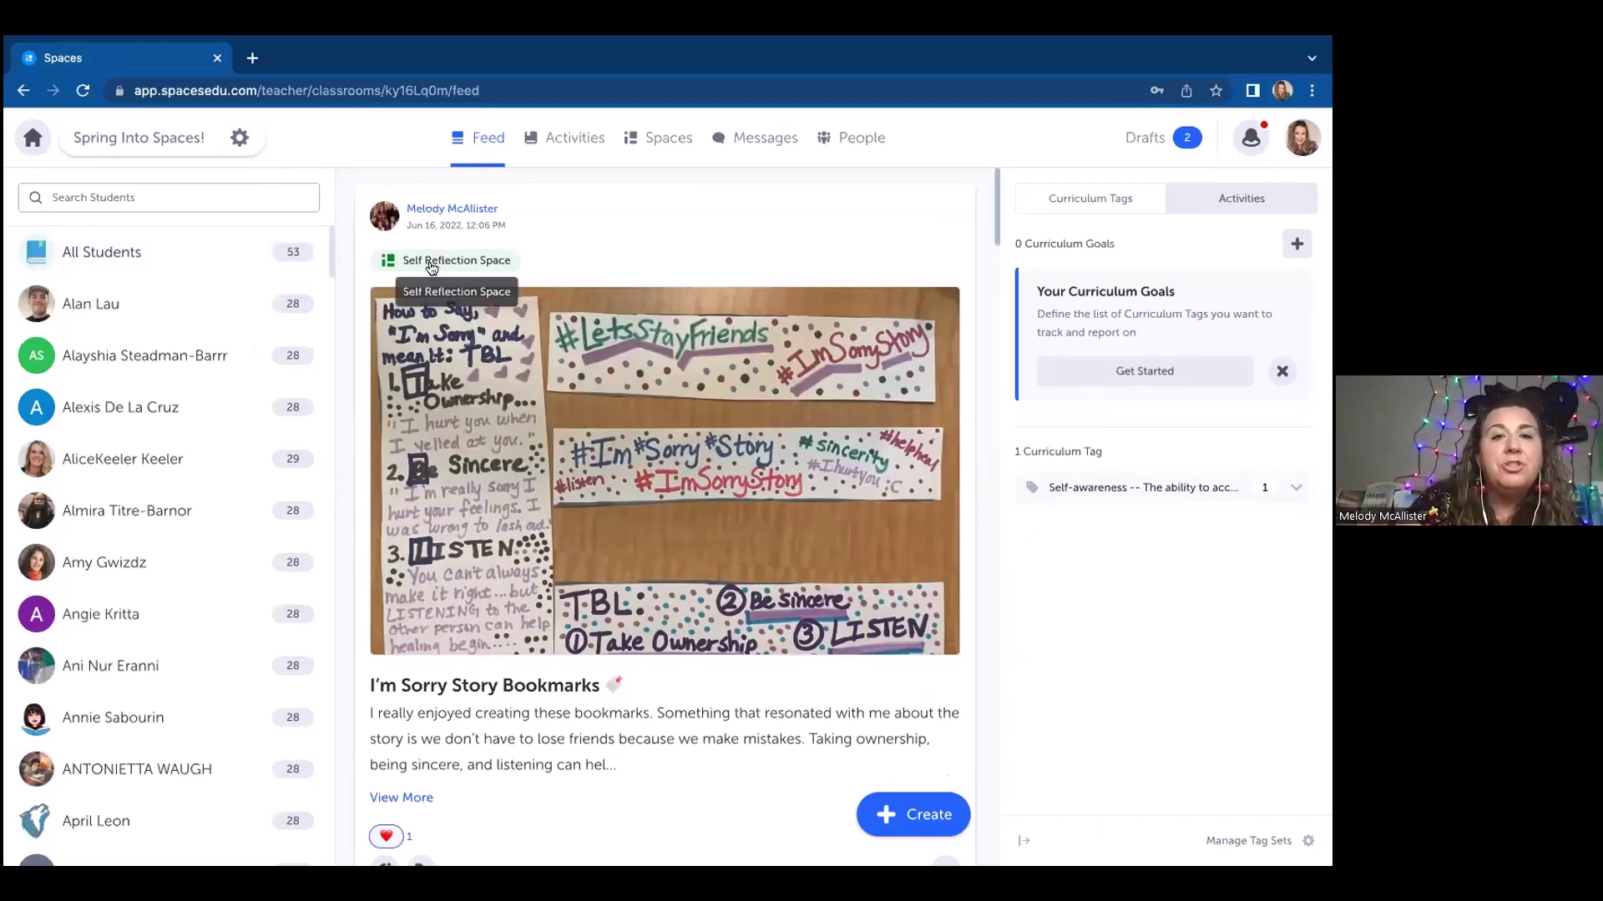
- Open the Parking Lot/Resource Share individual space in the Spring Into Spaces! class and expand its full description
{"action": "left_click", "coordinate": [643, 140]}
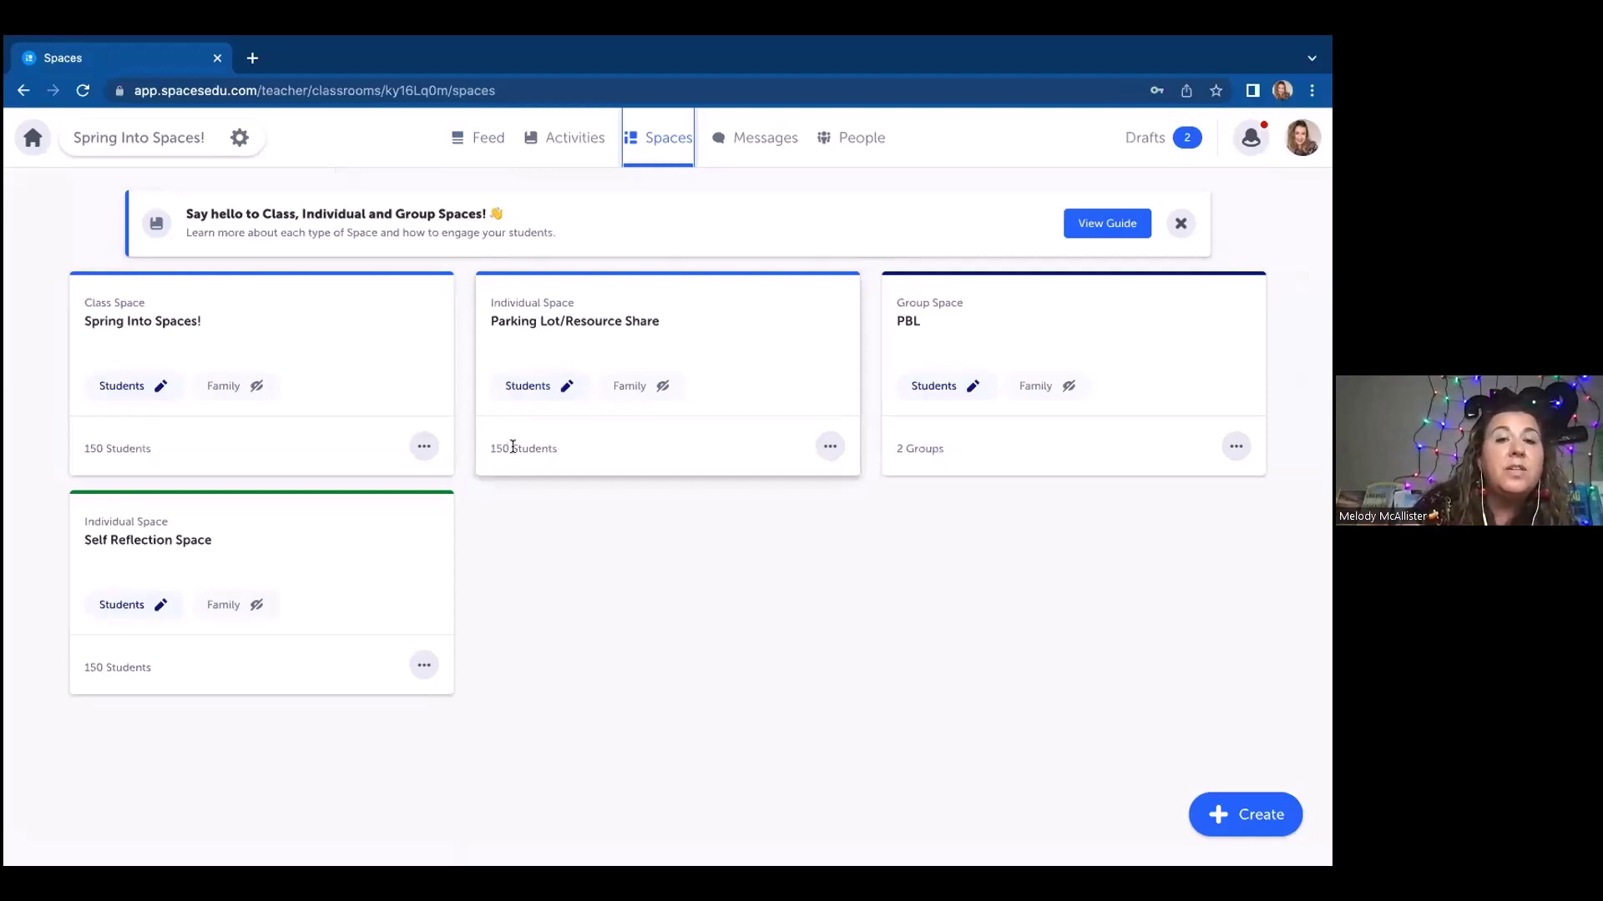
{"action": "left_click", "coordinate": [681, 343]}
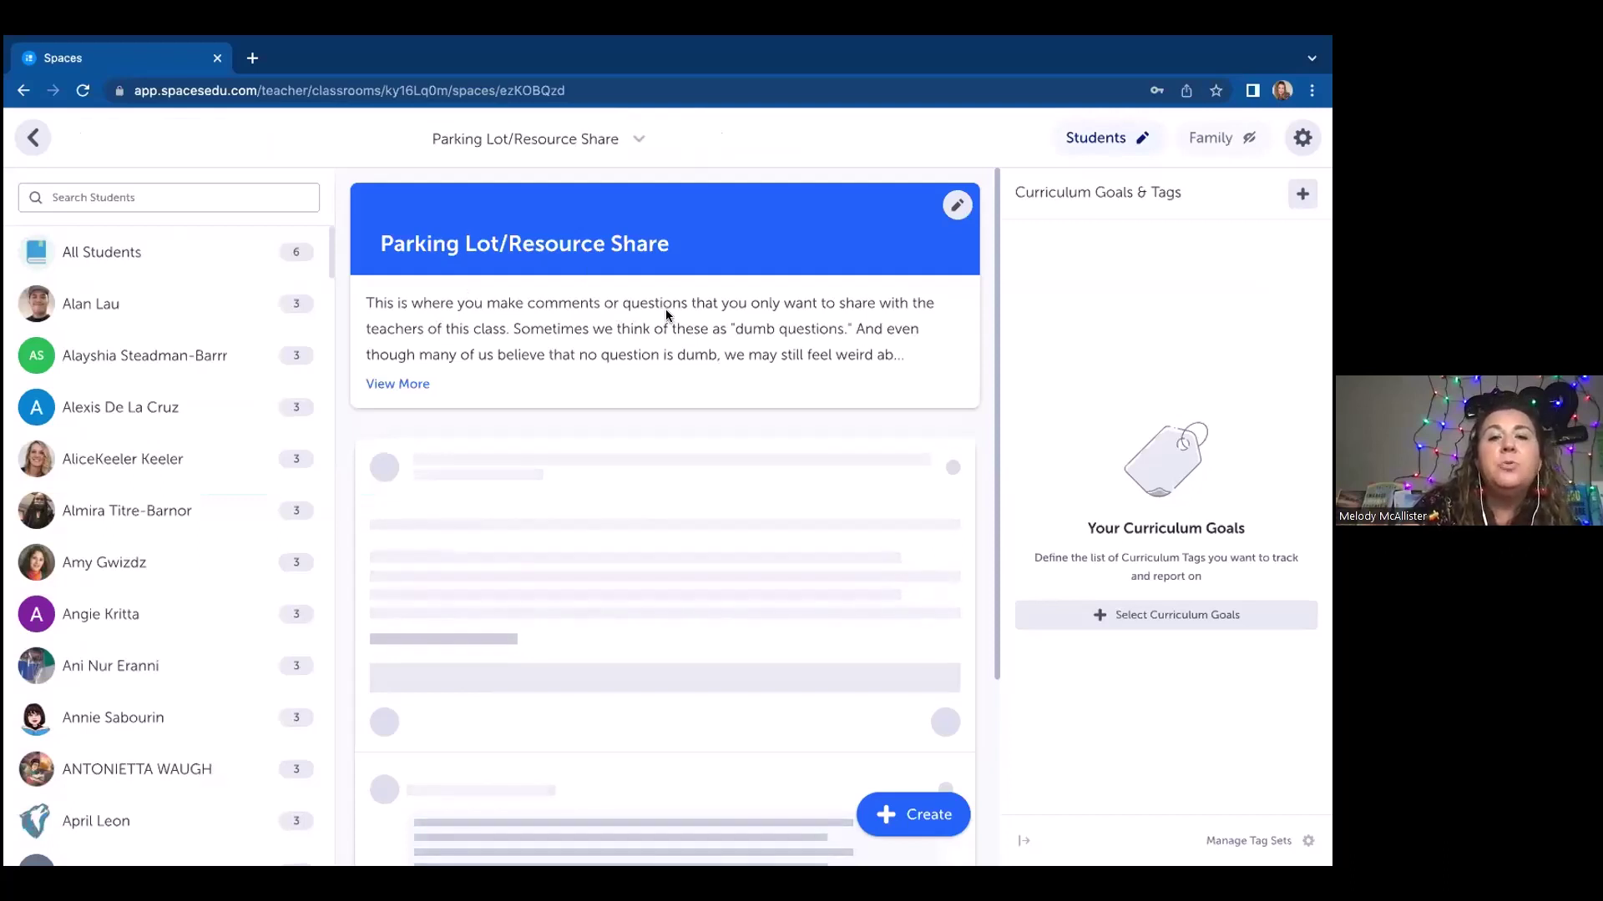
{"action": "left_click", "coordinate": [415, 385]}
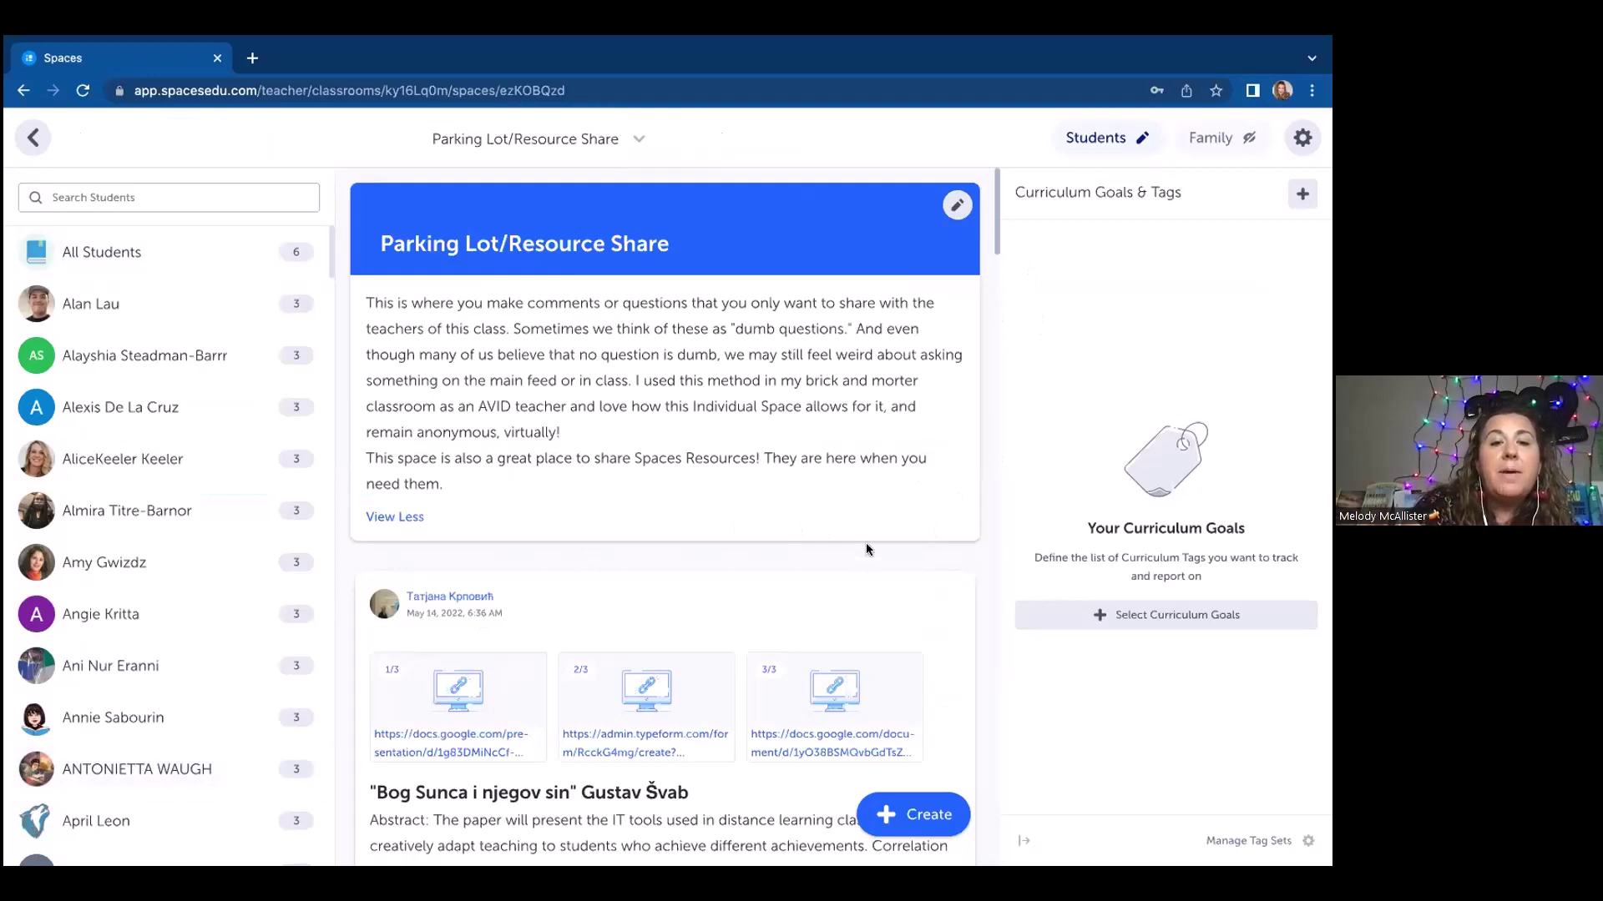
- Examine the posts in the Parking Lot/Resource Share space, including their shared links and private comment sections
{"action": "scroll", "coordinate": [988, 275], "scroll_direction": "down", "scroll_amount": 5}
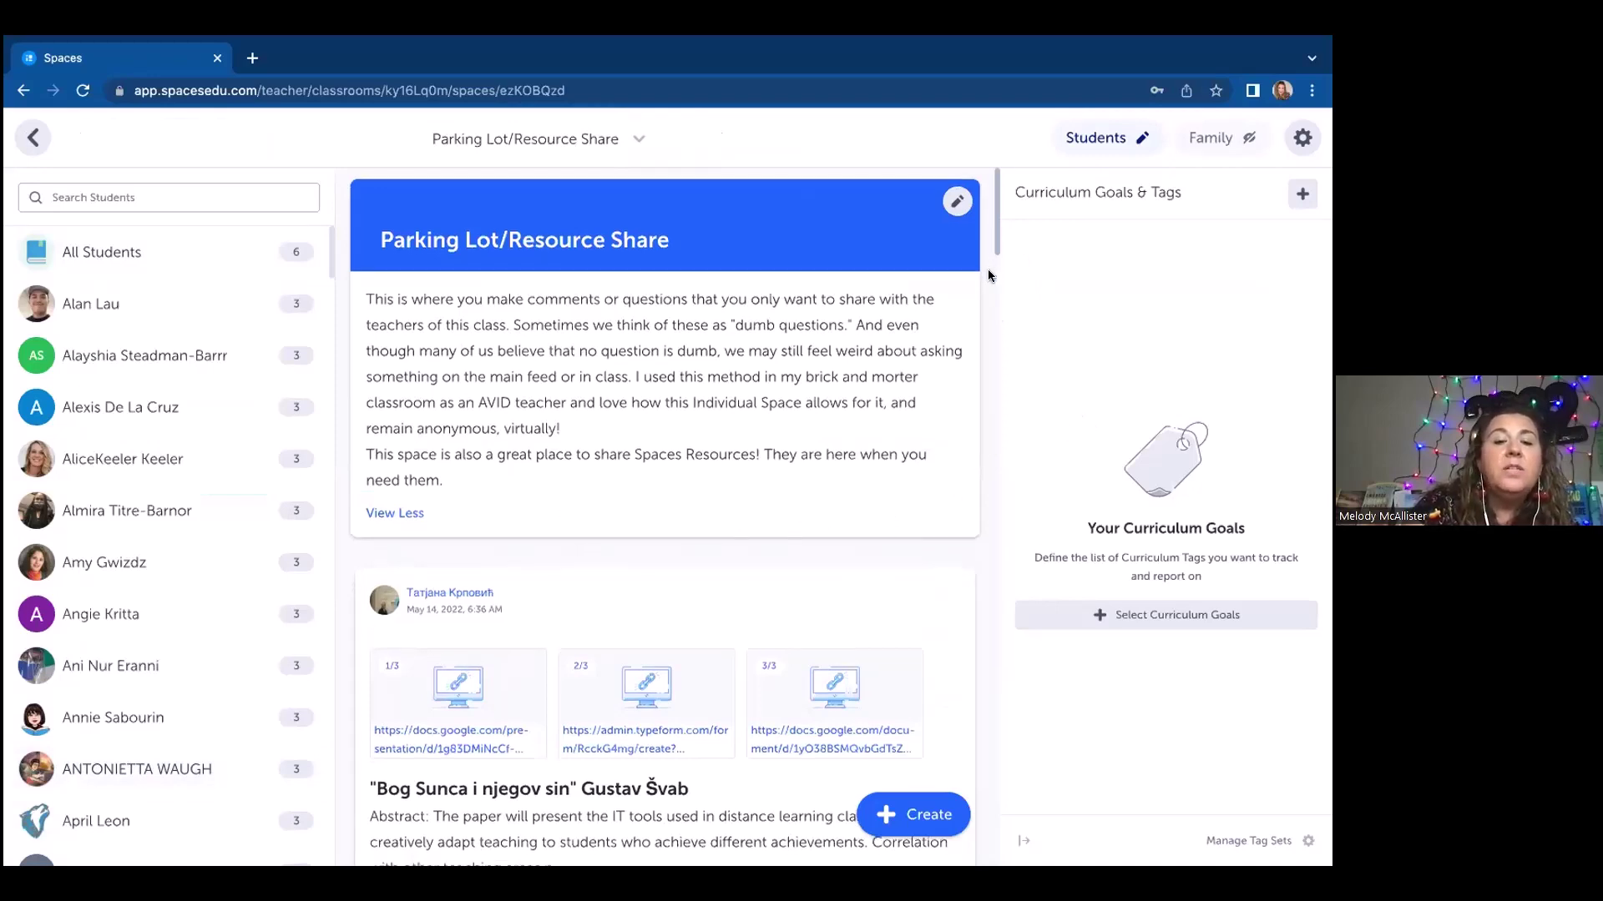
{"action": "scroll", "coordinate": [982, 288], "scroll_direction": "up", "scroll_amount": 1}
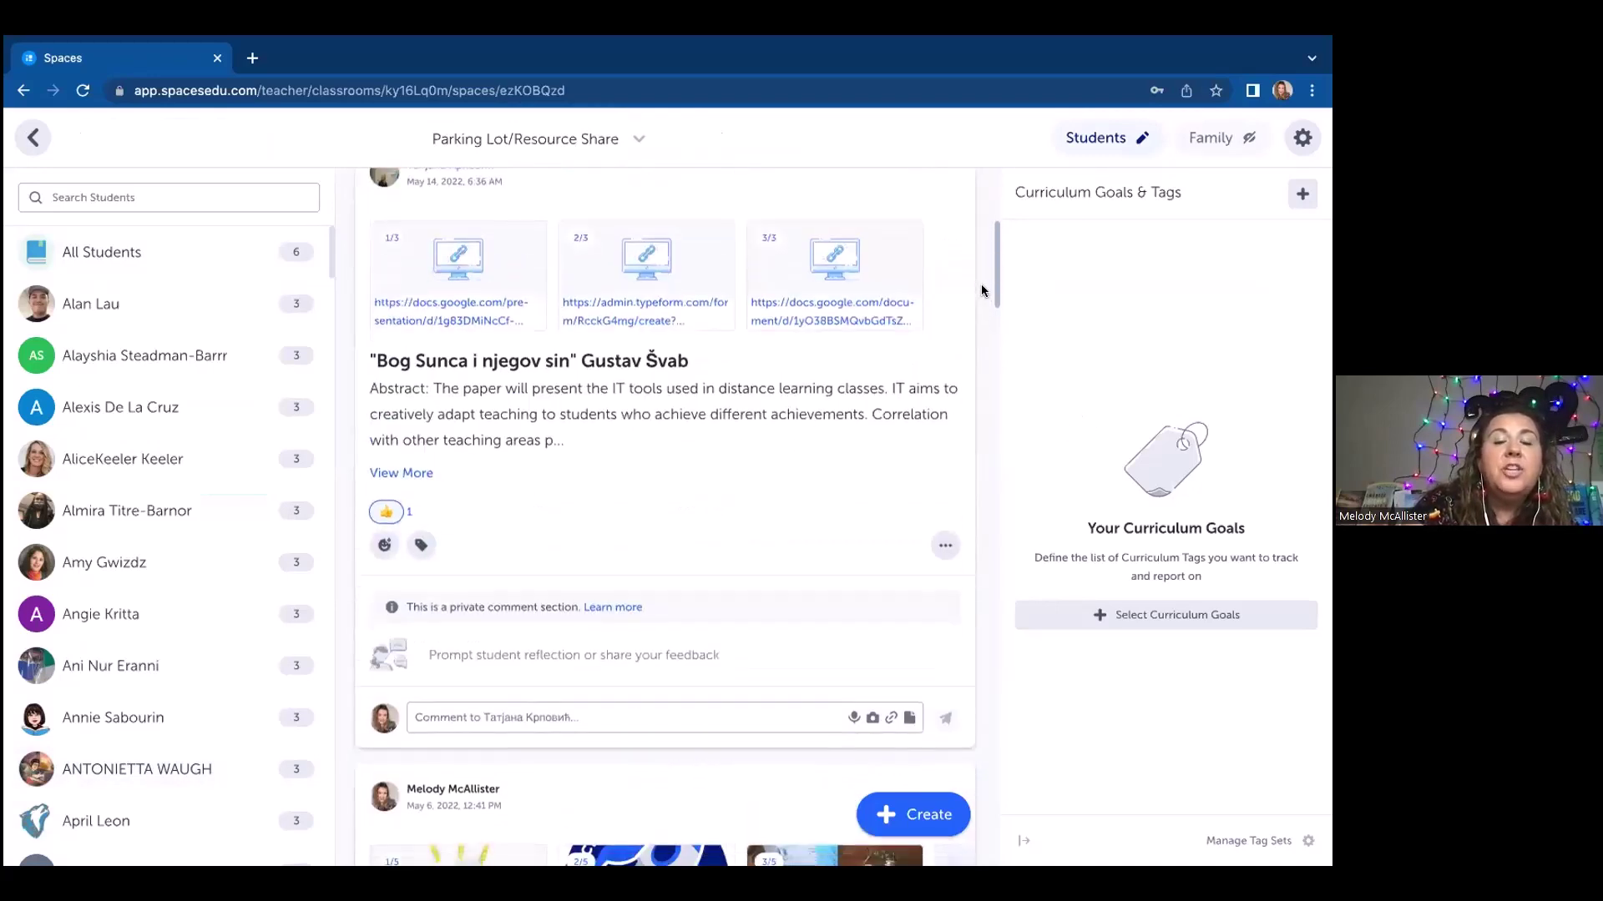
{"action": "scroll", "coordinate": [980, 301], "scroll_direction": "down", "scroll_amount": 3}
{"action": "scroll", "coordinate": [980, 326], "scroll_direction": "down", "scroll_amount": 2}
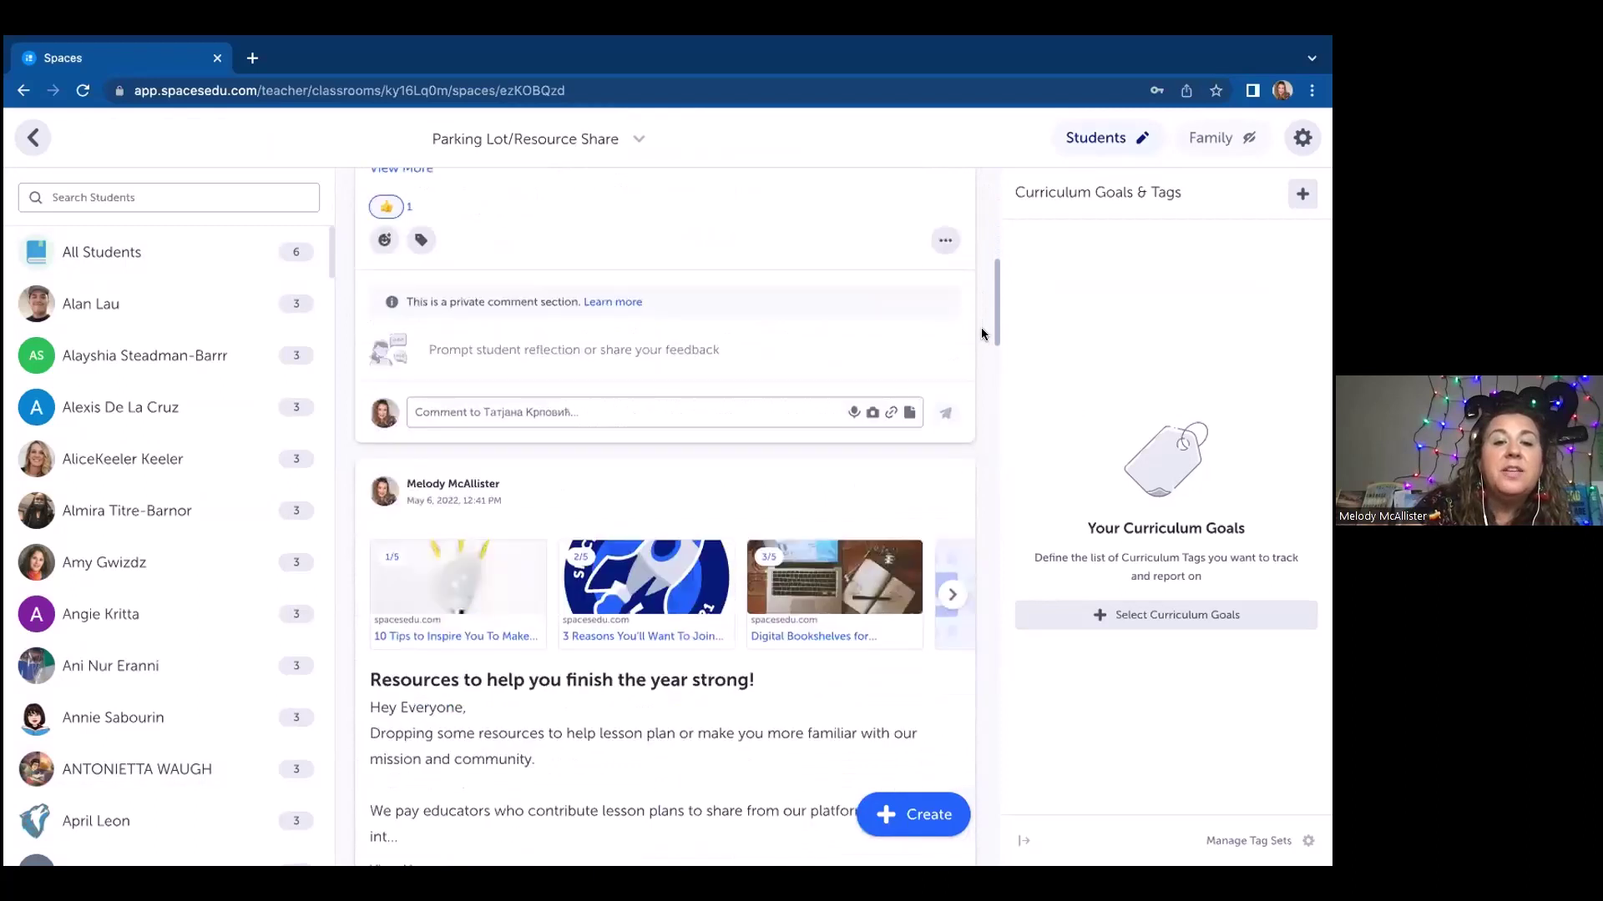
{"action": "scroll", "coordinate": [979, 338], "scroll_direction": "down", "scroll_amount": 2}
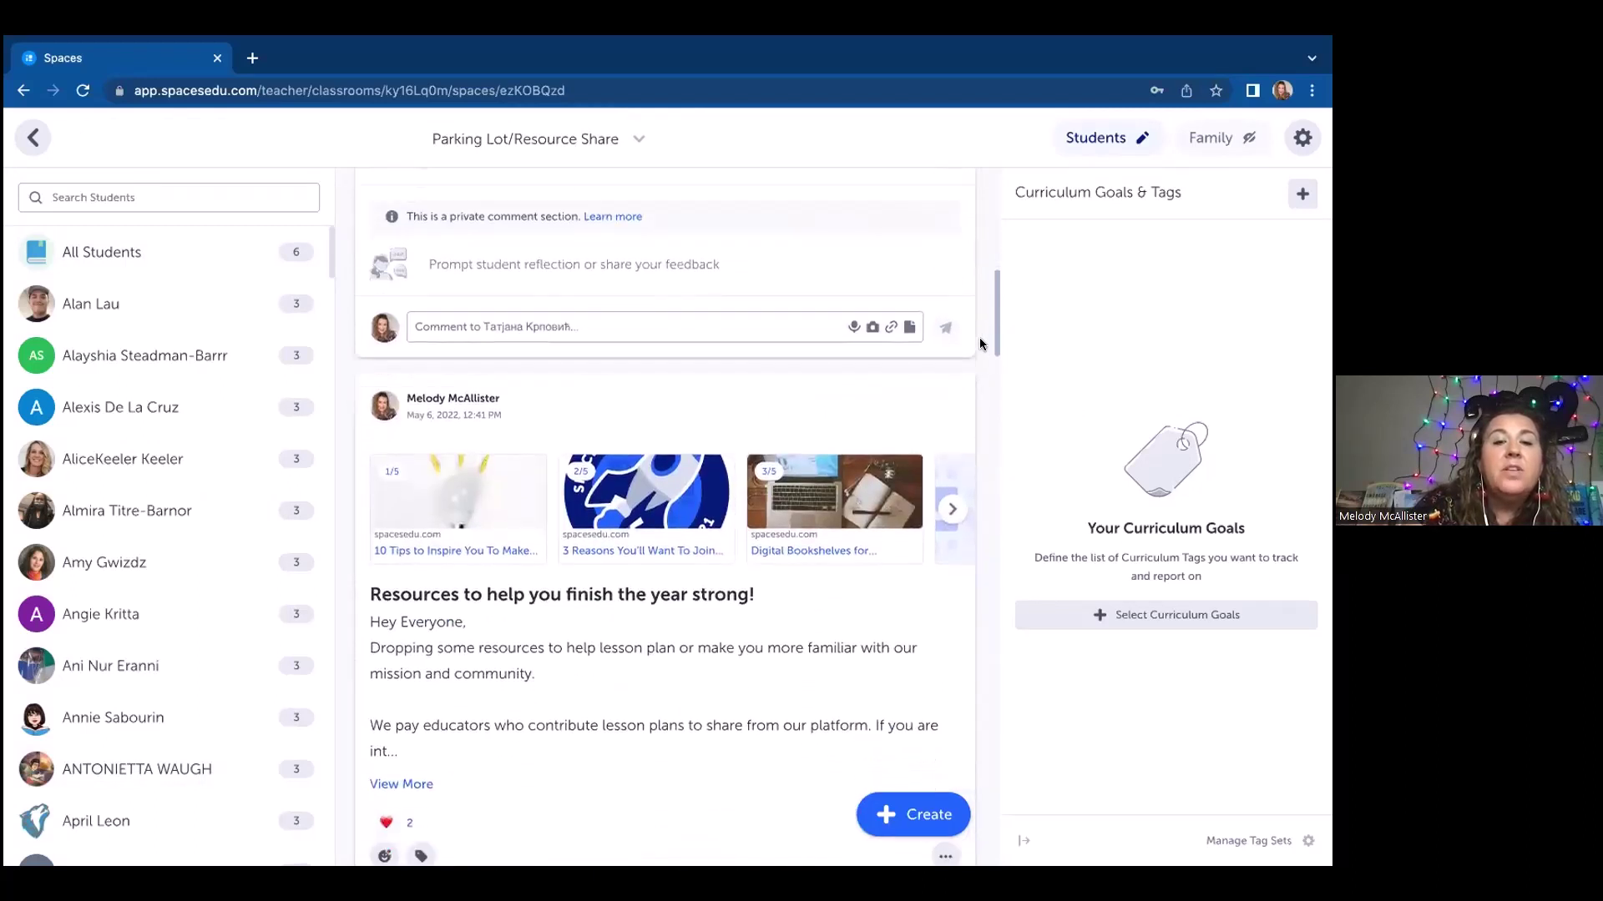
{"action": "scroll", "coordinate": [443, 576], "scroll_direction": "up", "scroll_amount": 2}
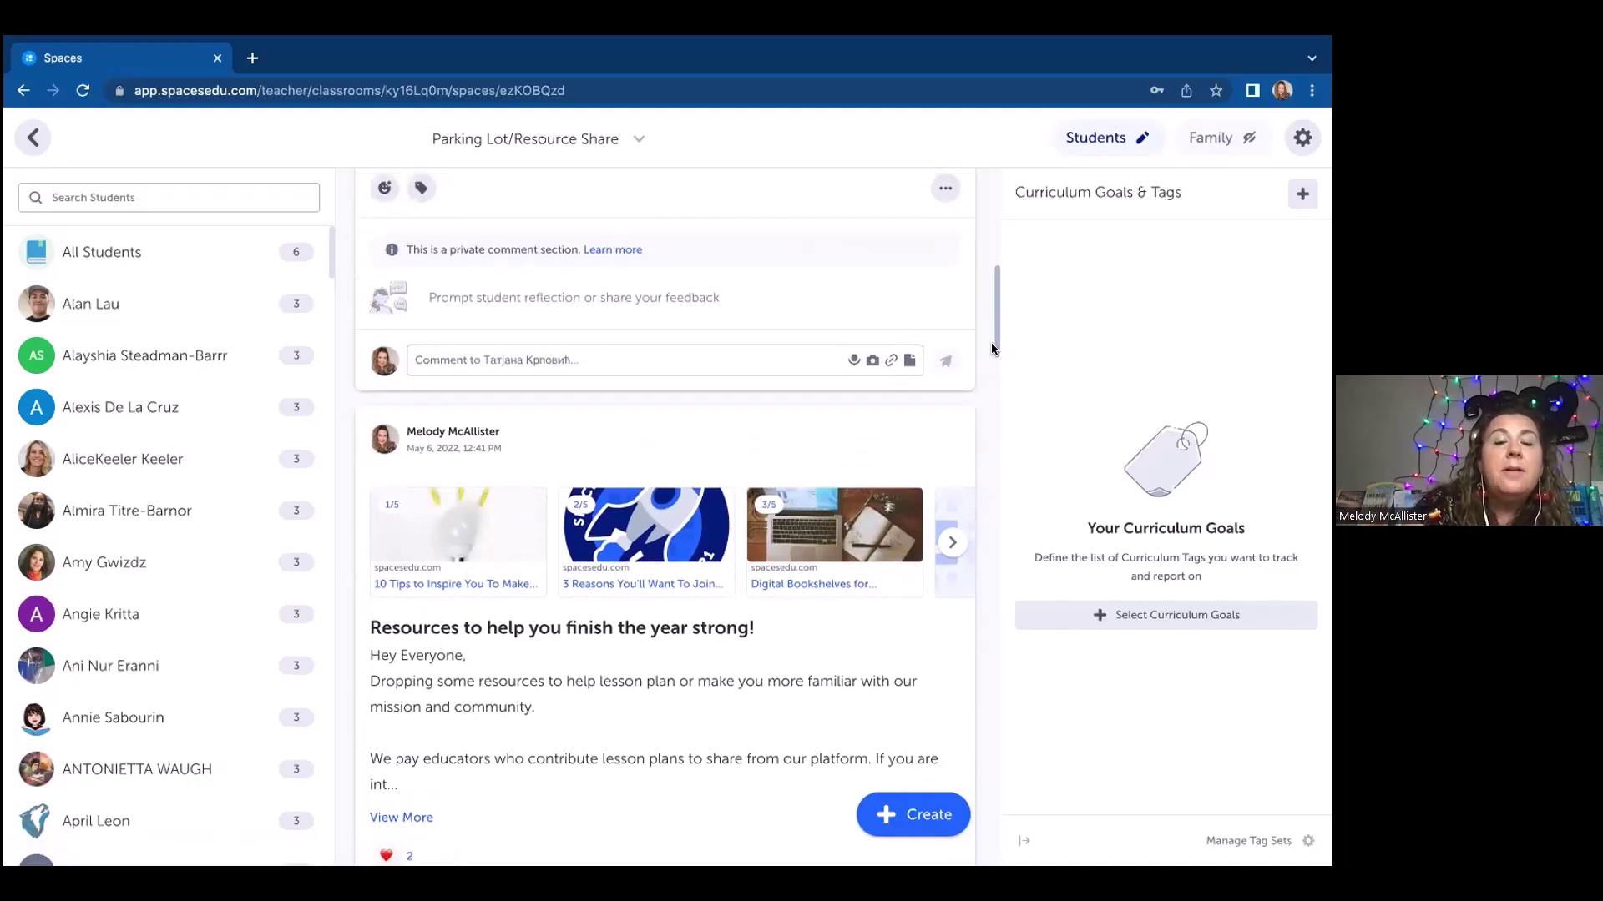
{"action": "scroll", "coordinate": [986, 355], "scroll_direction": "down", "scroll_amount": 3}
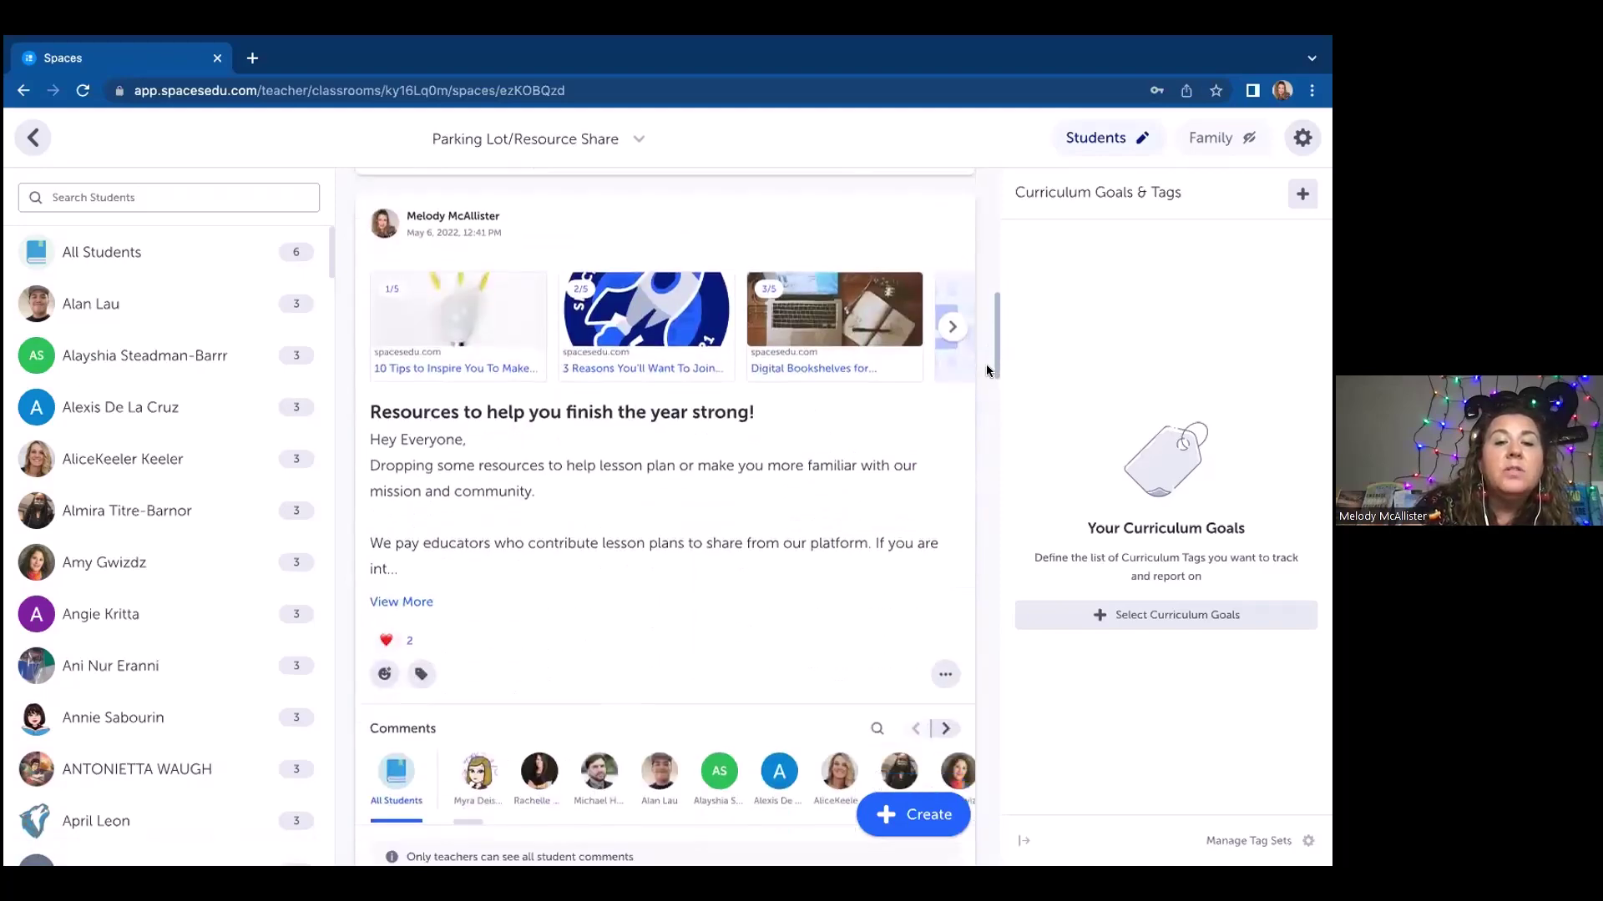
{"action": "scroll", "coordinate": [984, 379], "scroll_direction": "down", "scroll_amount": 4}
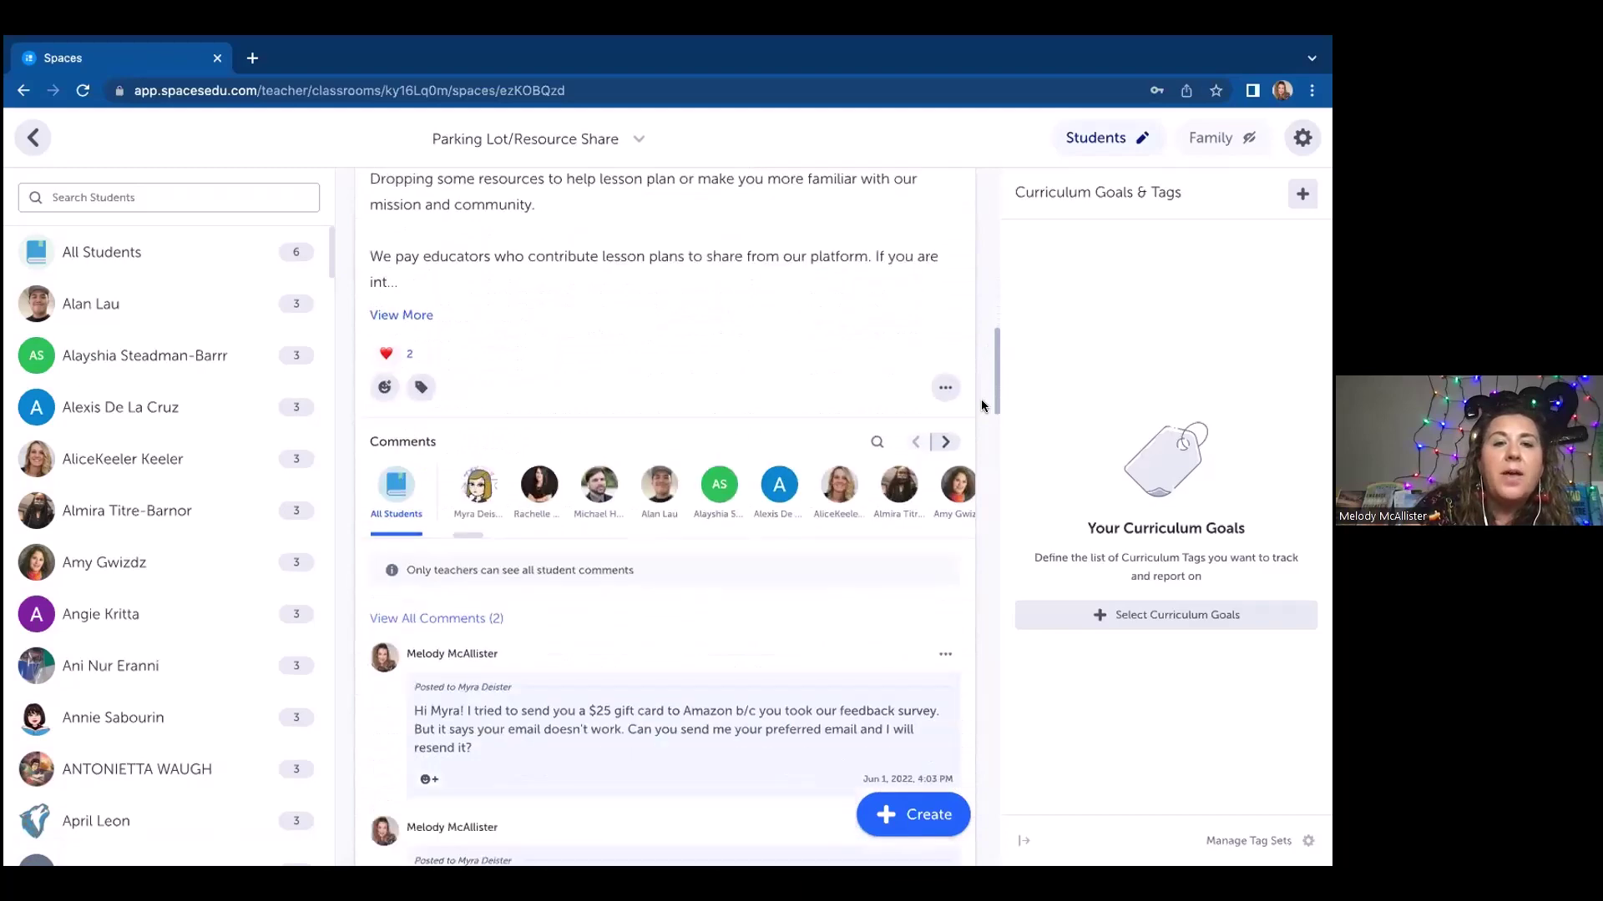
{"action": "scroll", "coordinate": [980, 411], "scroll_direction": "down", "scroll_amount": 2}
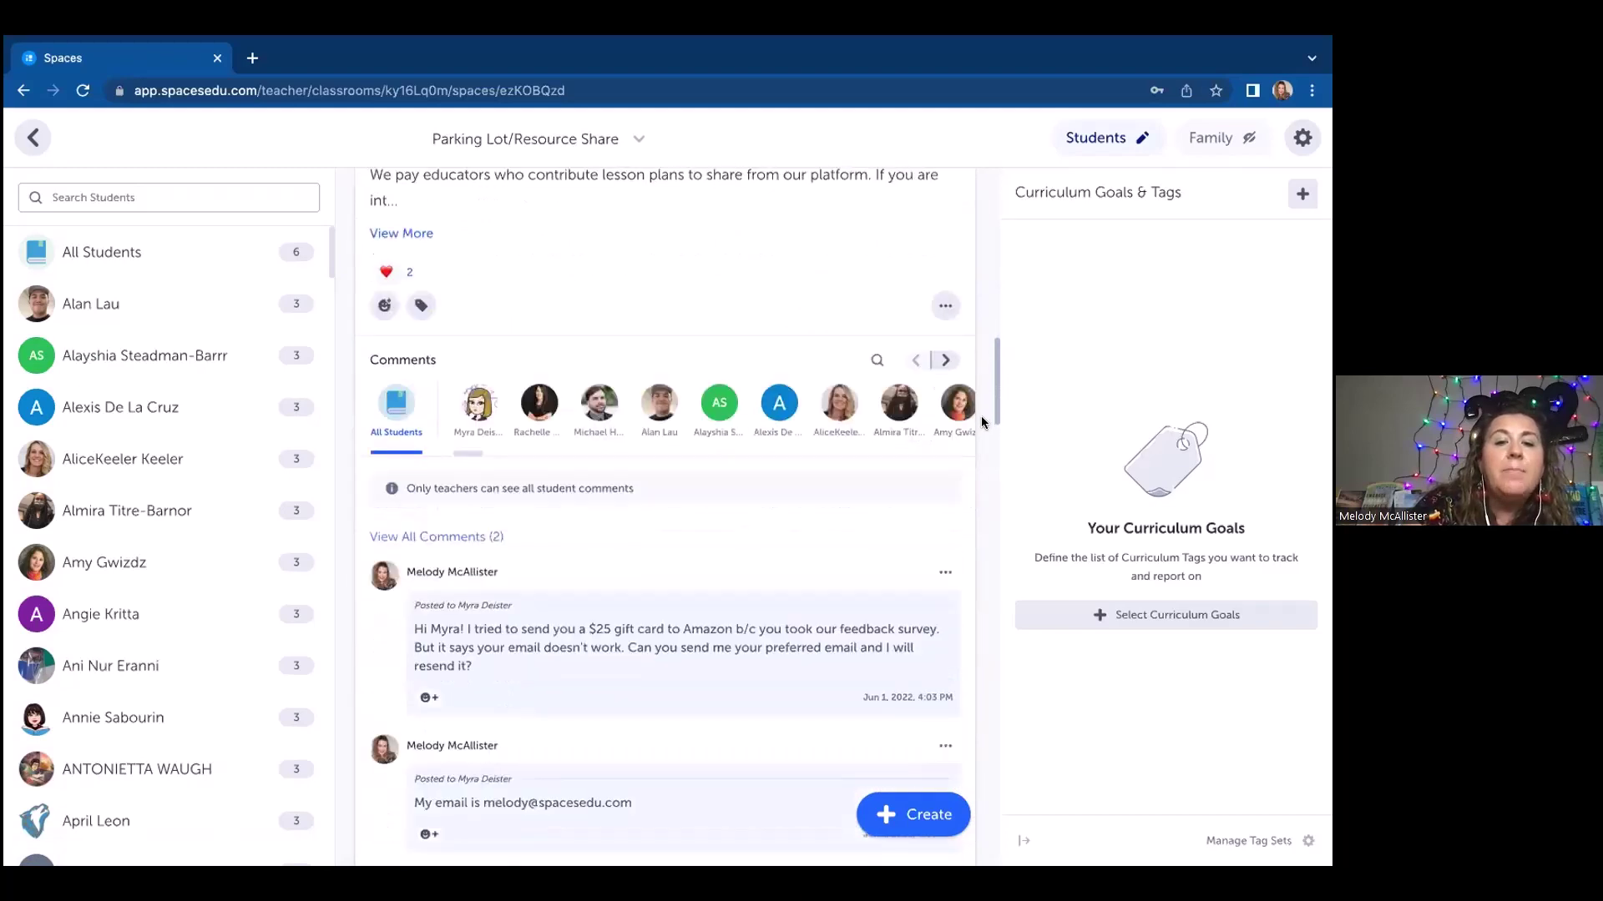
{"action": "scroll", "coordinate": [979, 441], "scroll_direction": "down", "scroll_amount": 5}
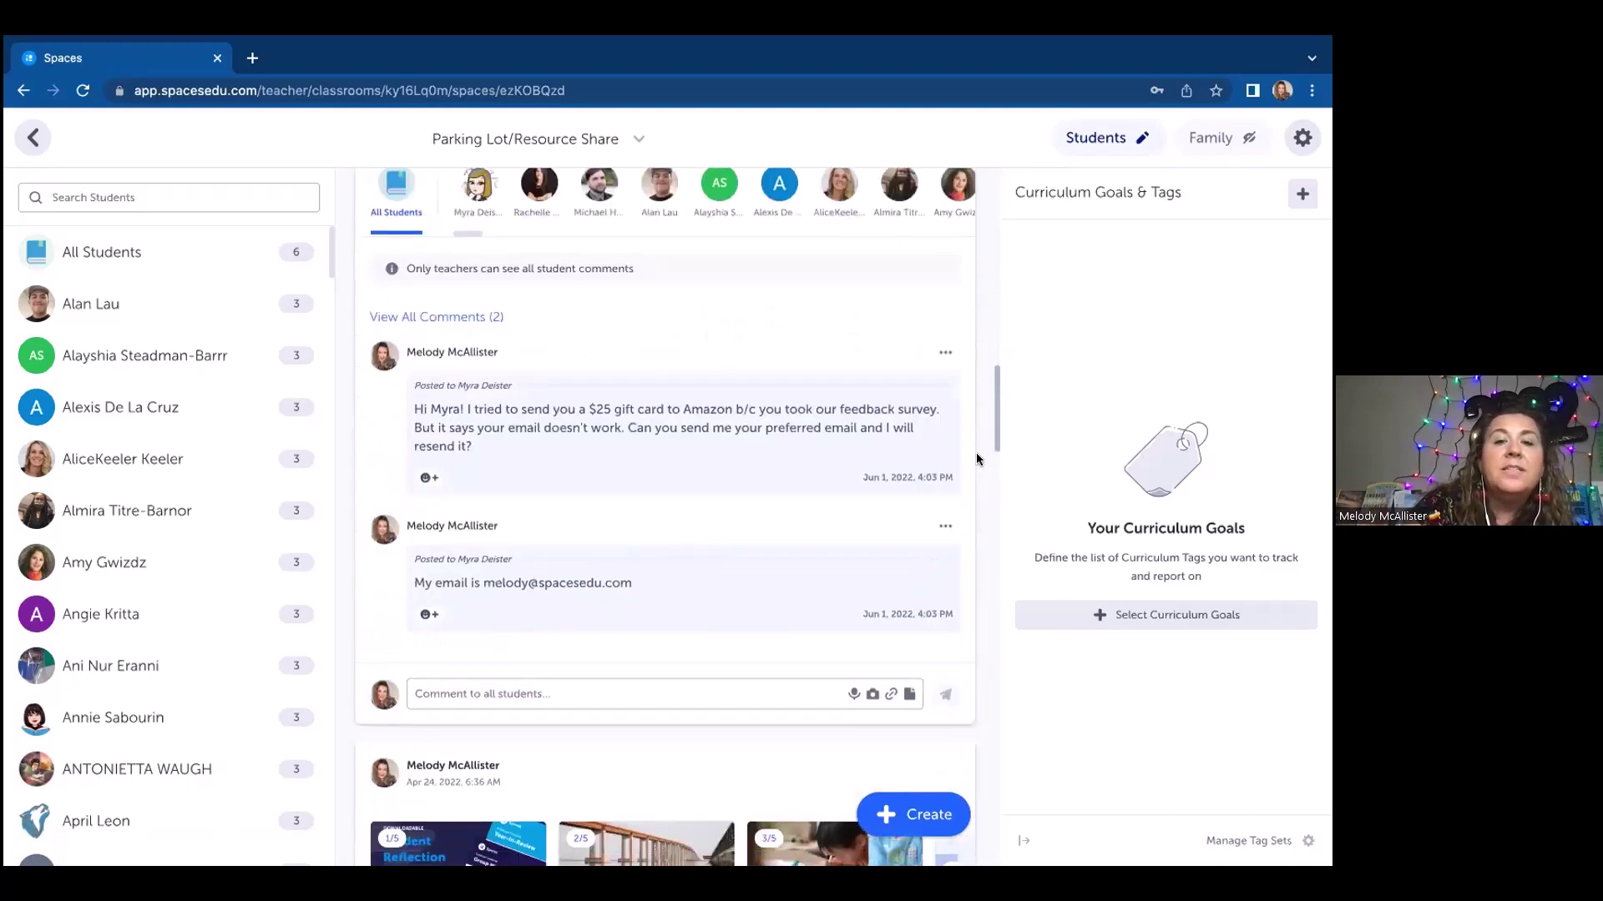
- Examine the Free Lesson Plans You Can Use Any Time! post in the Parking Lot/Resource Share space, including its comment section
{"action": "scroll", "coordinate": [978, 486], "scroll_direction": "down", "scroll_amount": 2}
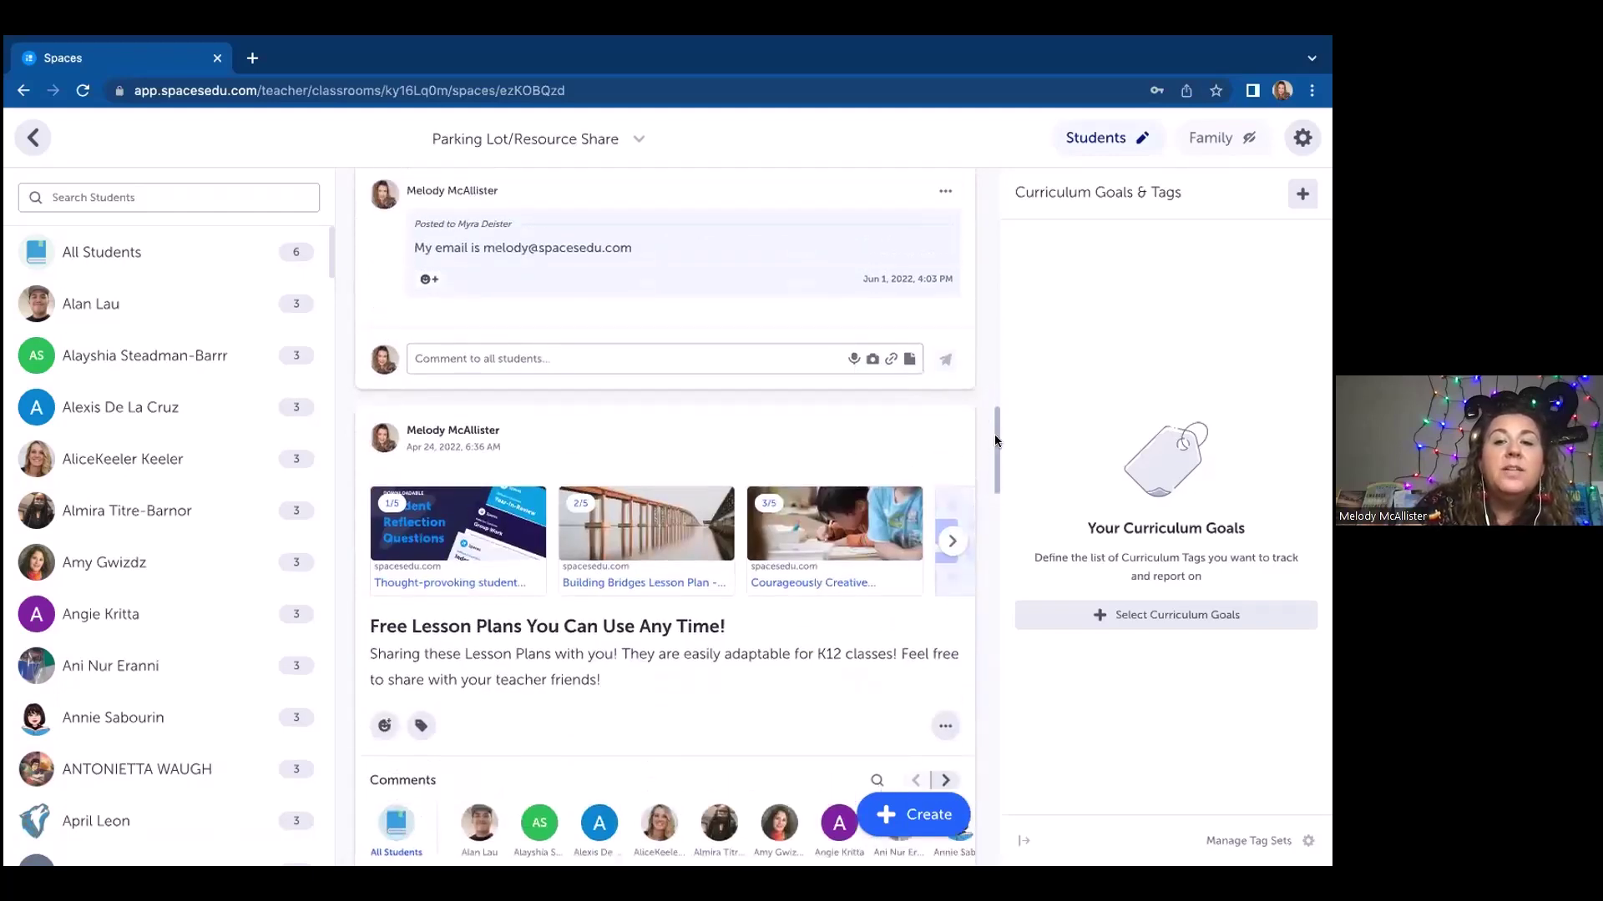
{"action": "scroll", "coordinate": [989, 444], "scroll_direction": "down", "scroll_amount": 1}
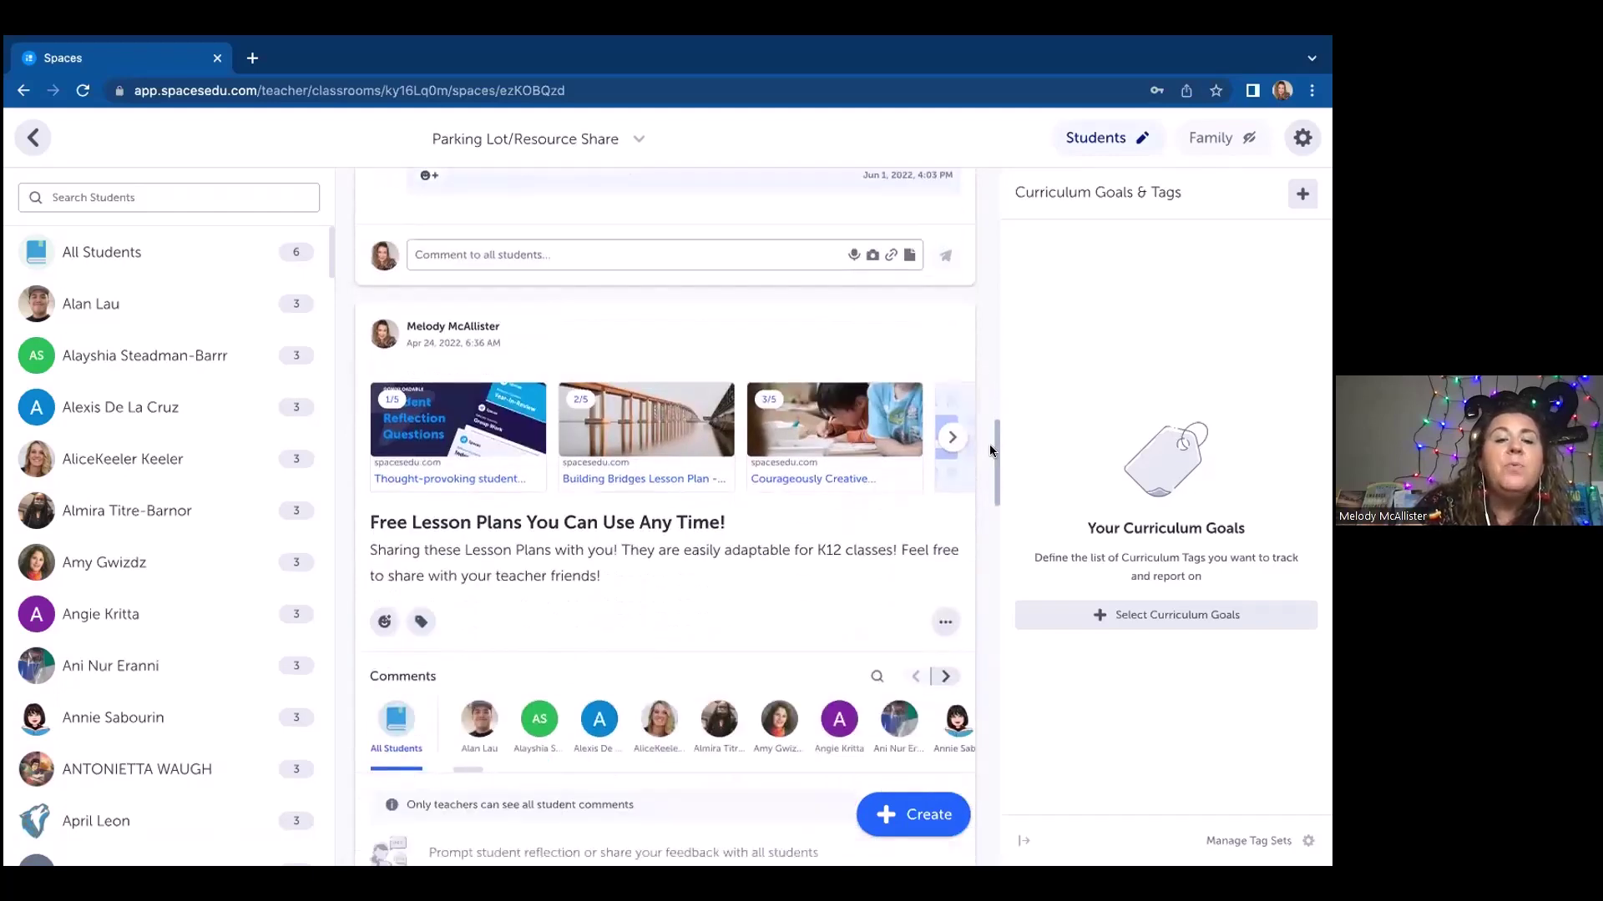
{"action": "scroll", "coordinate": [989, 451], "scroll_direction": "down", "scroll_amount": 1}
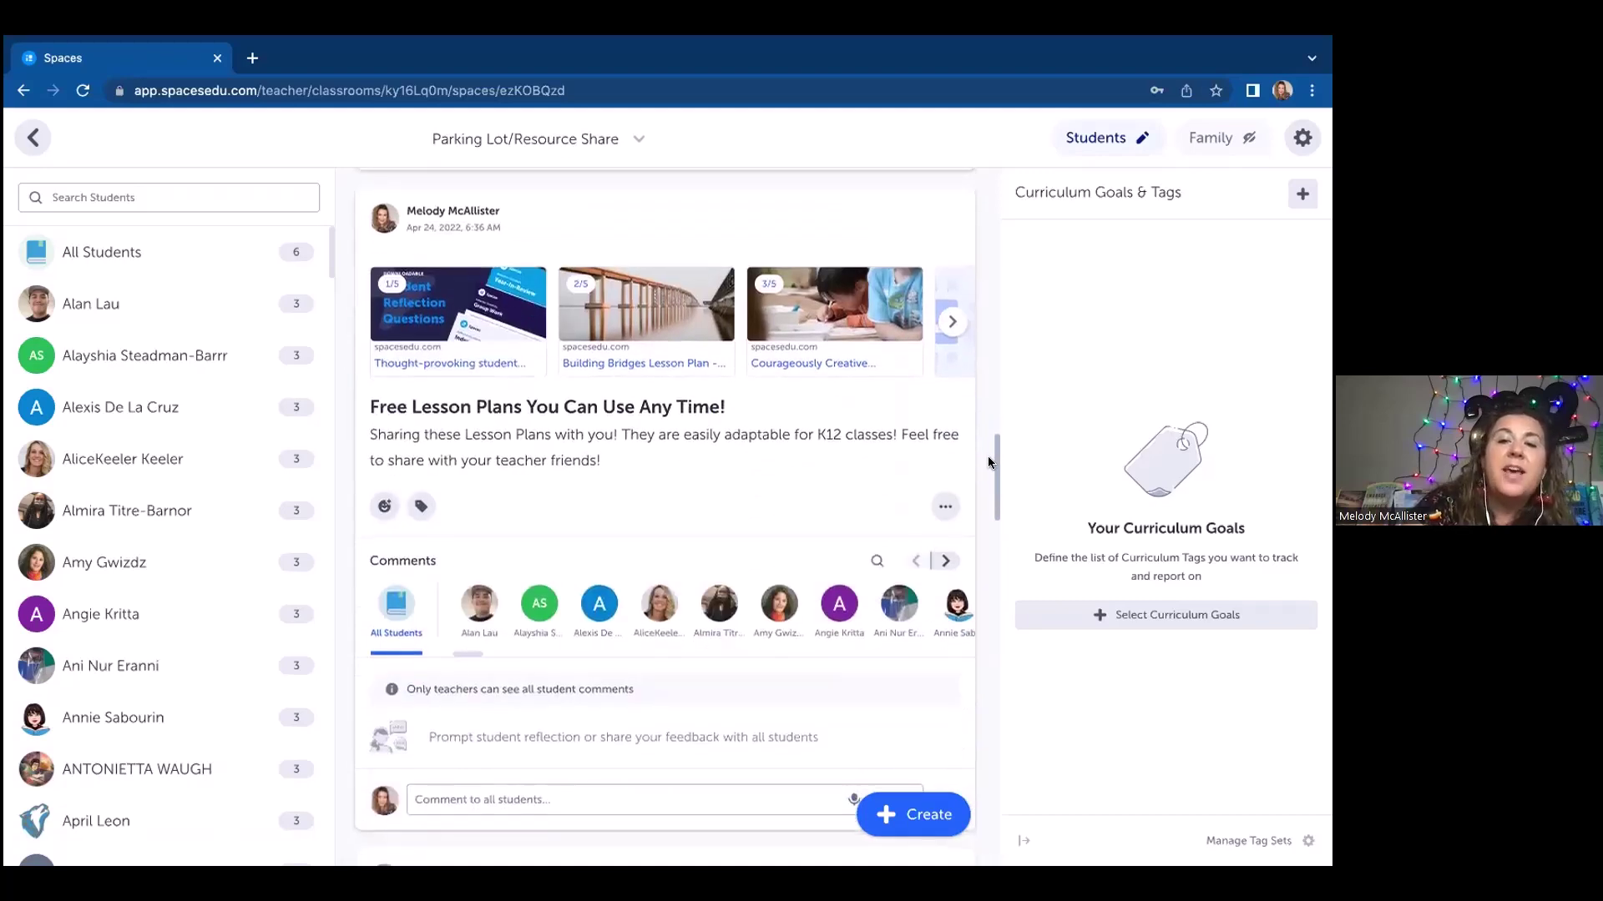
{"action": "scroll", "coordinate": [989, 441], "scroll_direction": "up", "scroll_amount": 1}
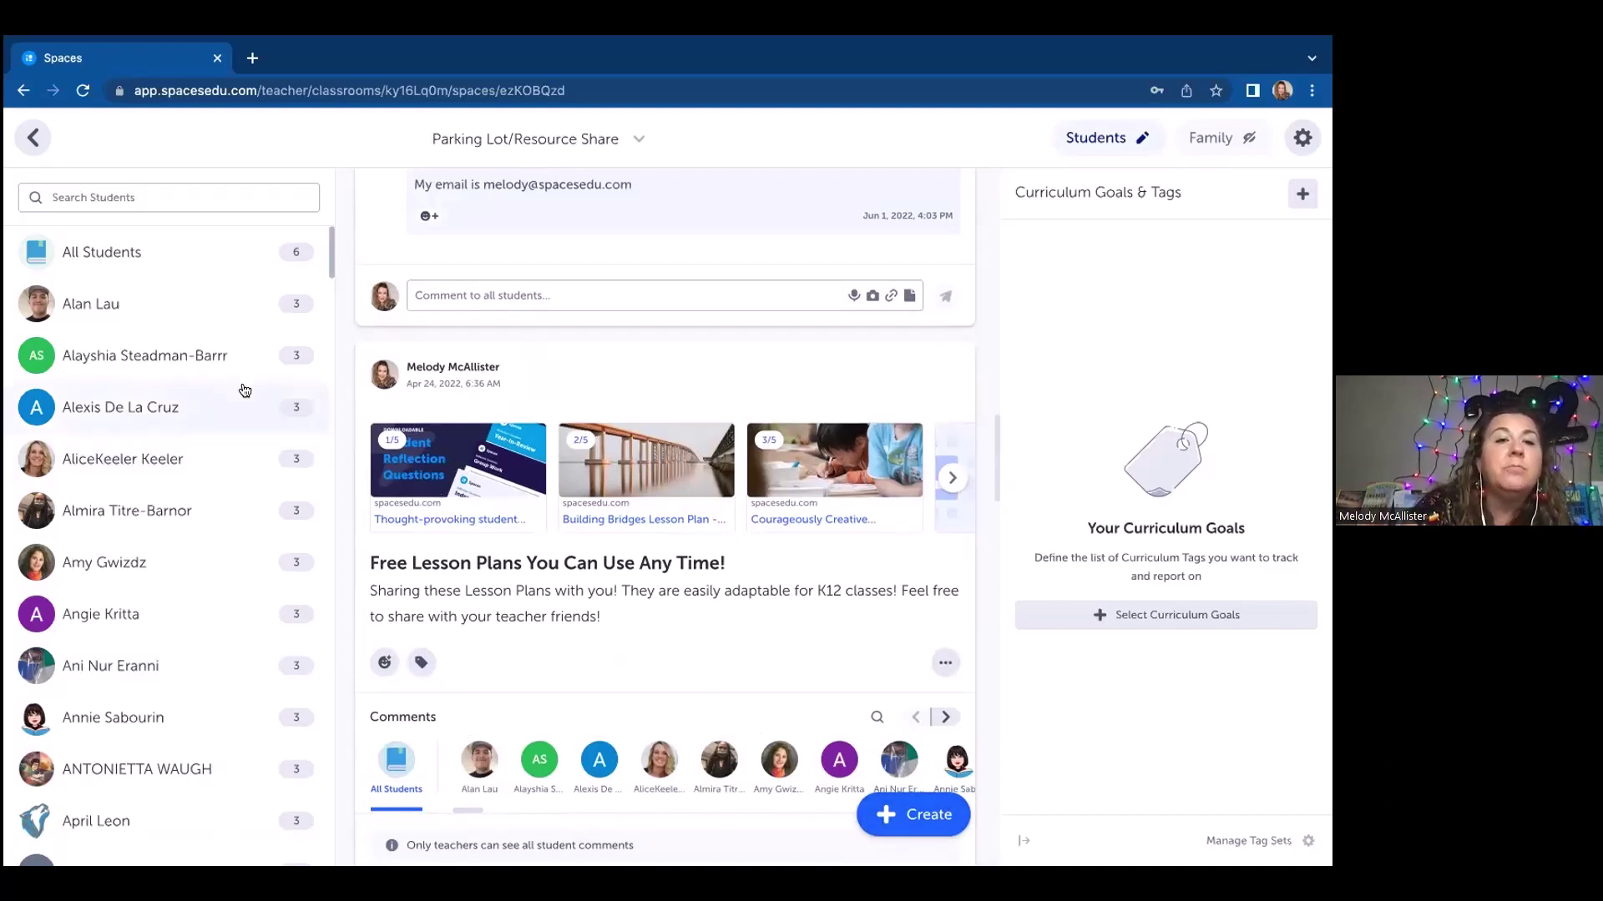
- Return to the Spring Into Spaces! class's spaces and create a new individual space for all students
{"action": "left_click", "coordinate": [27, 138]}
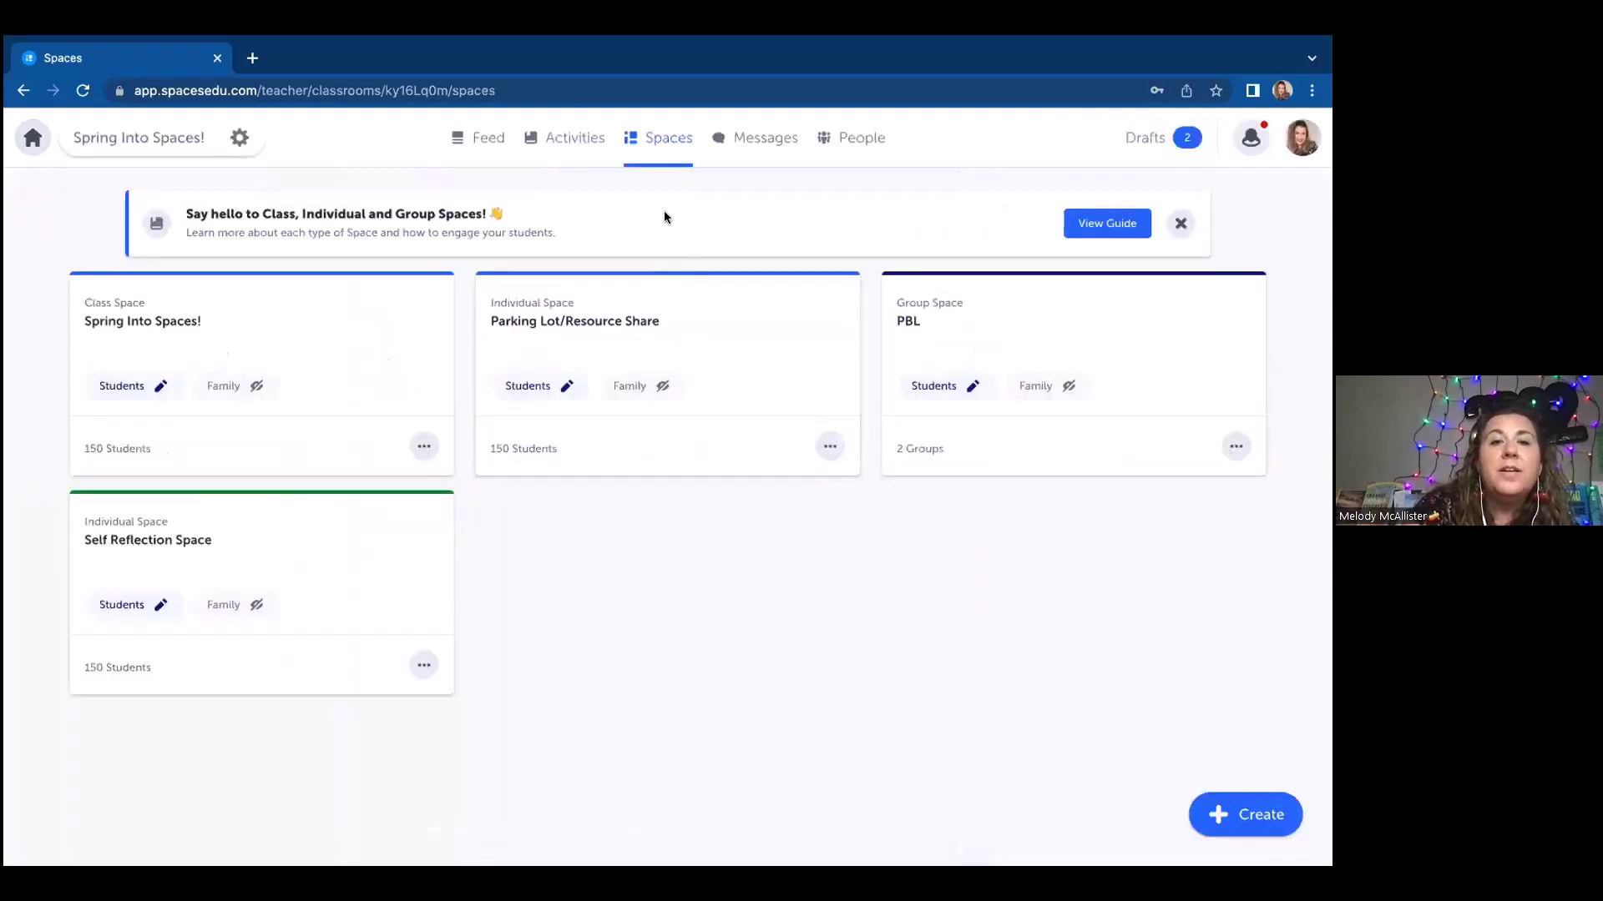
{"action": "left_click", "coordinate": [1235, 815]}
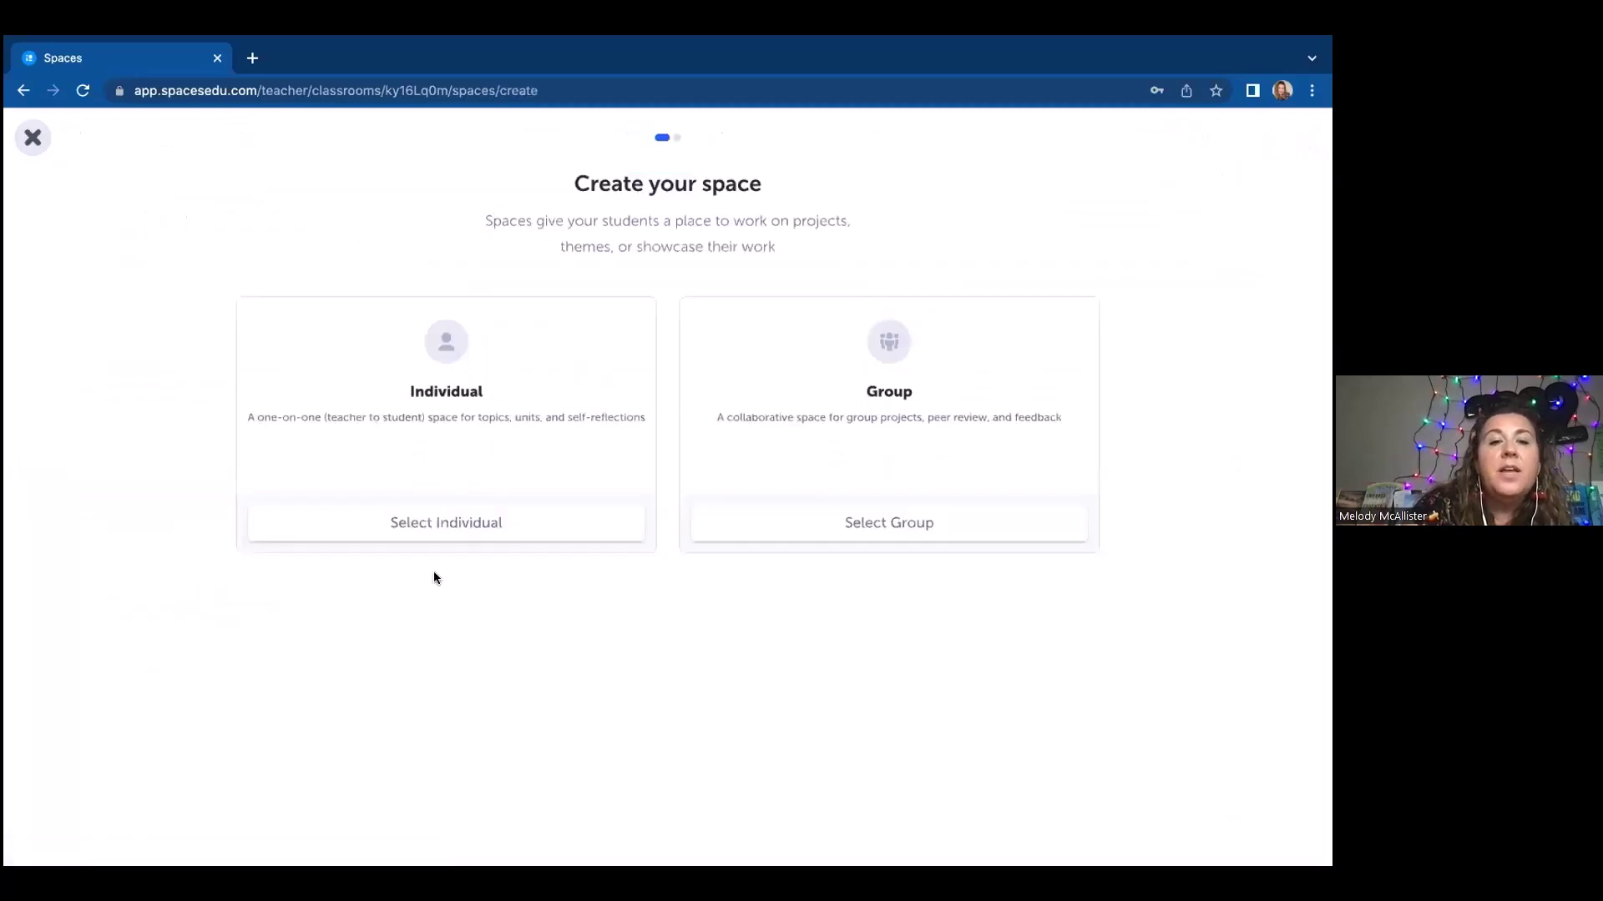
{"action": "left_click", "coordinate": [467, 524]}
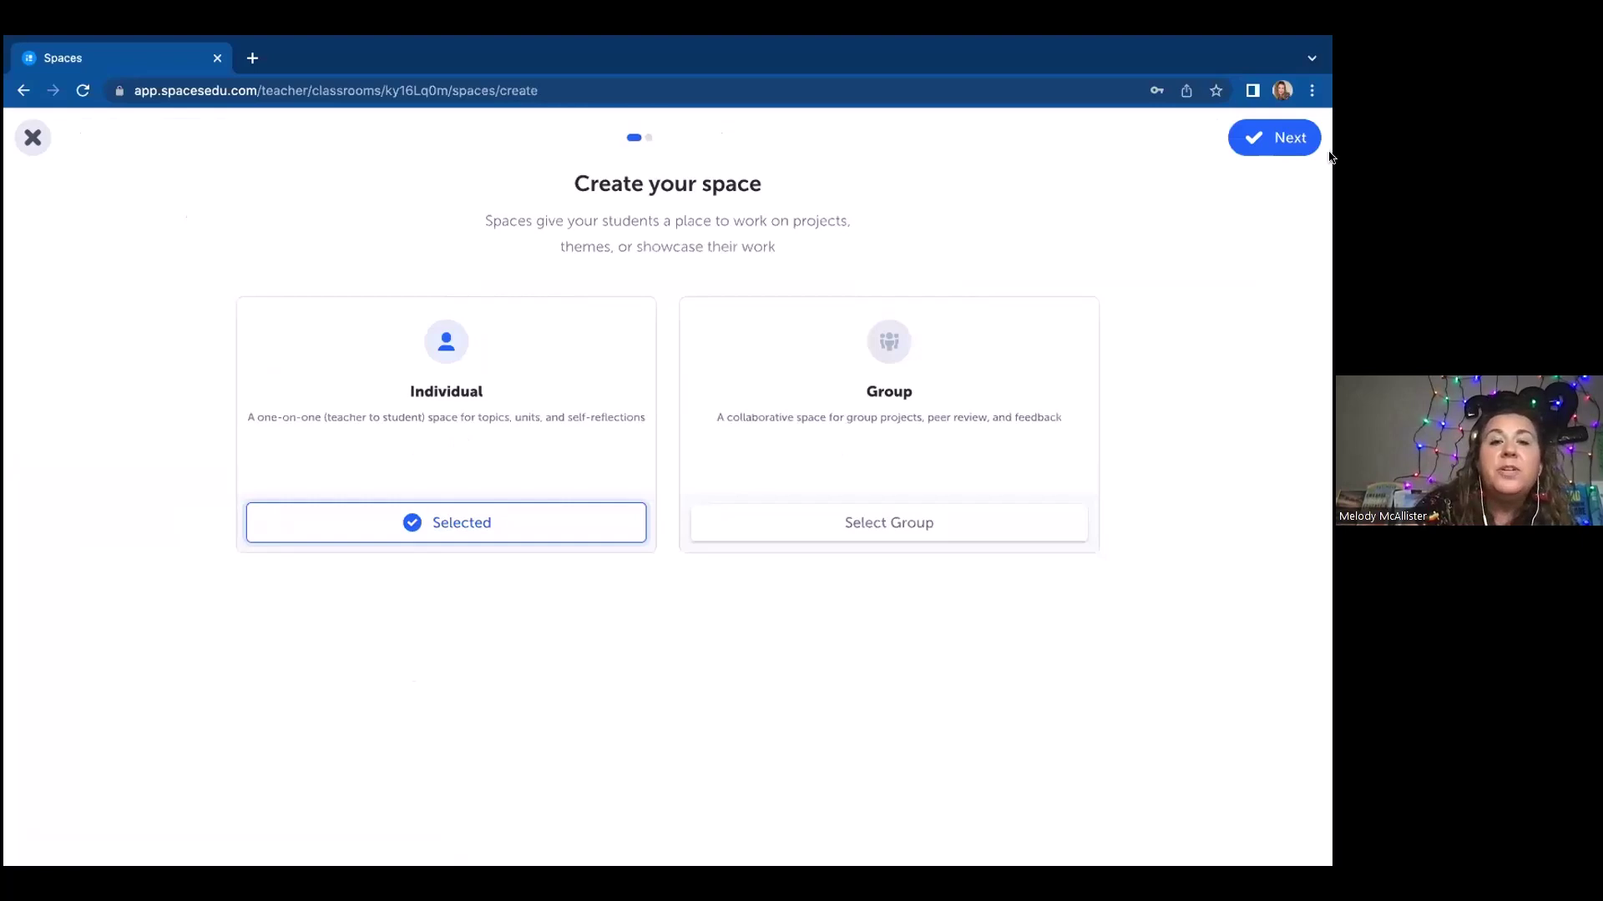
{"action": "left_click", "coordinate": [1298, 137]}
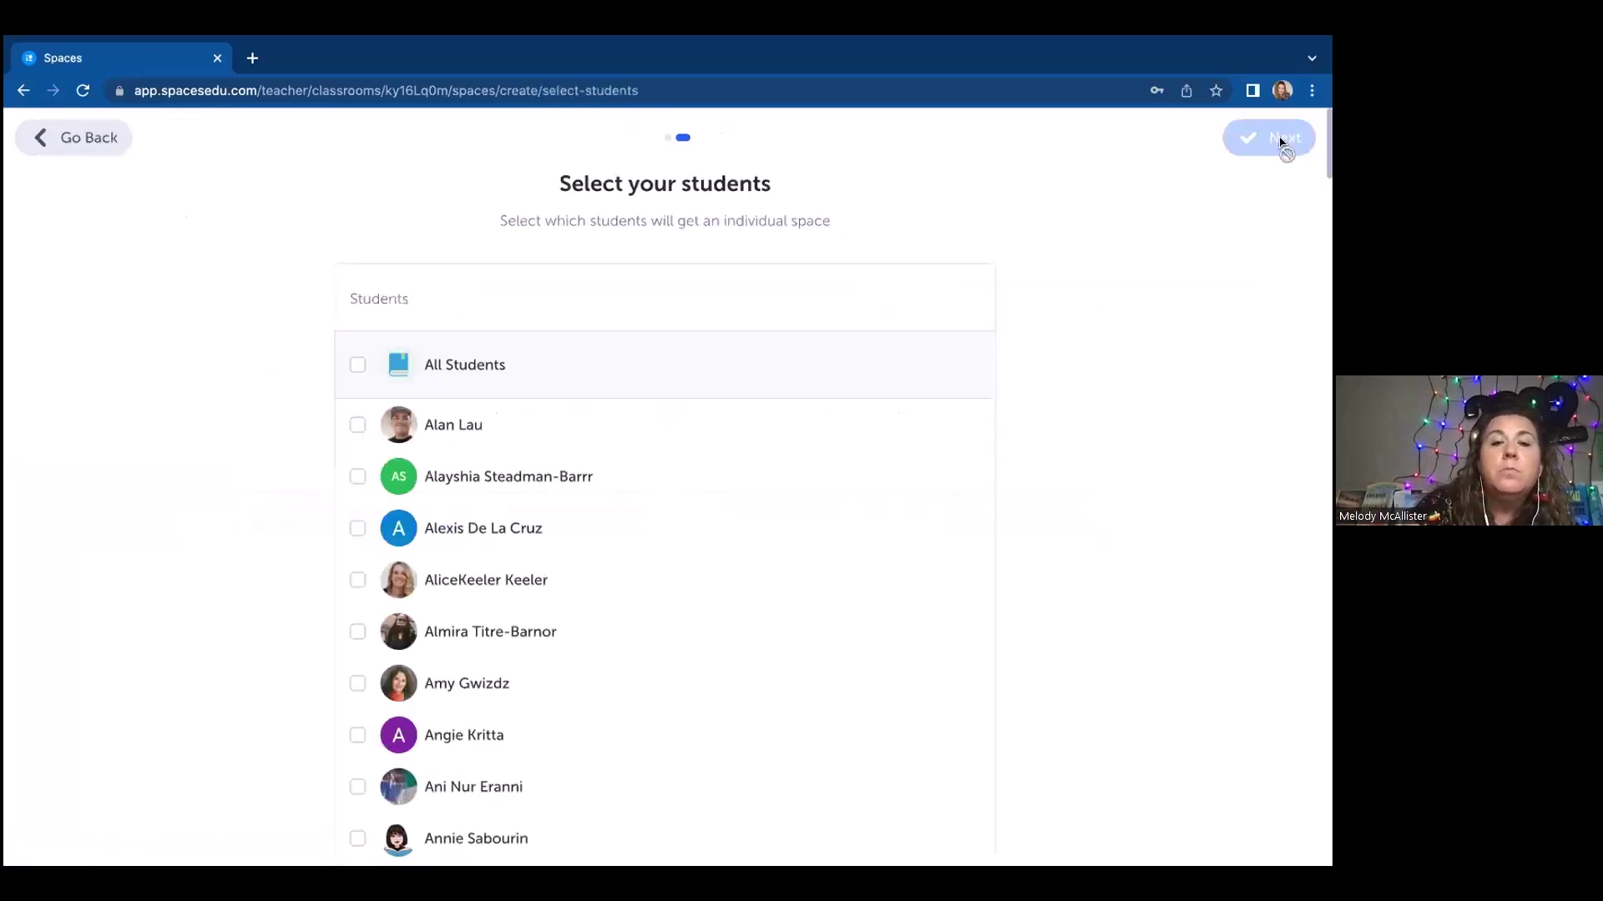
{"action": "left_click", "coordinate": [358, 366]}
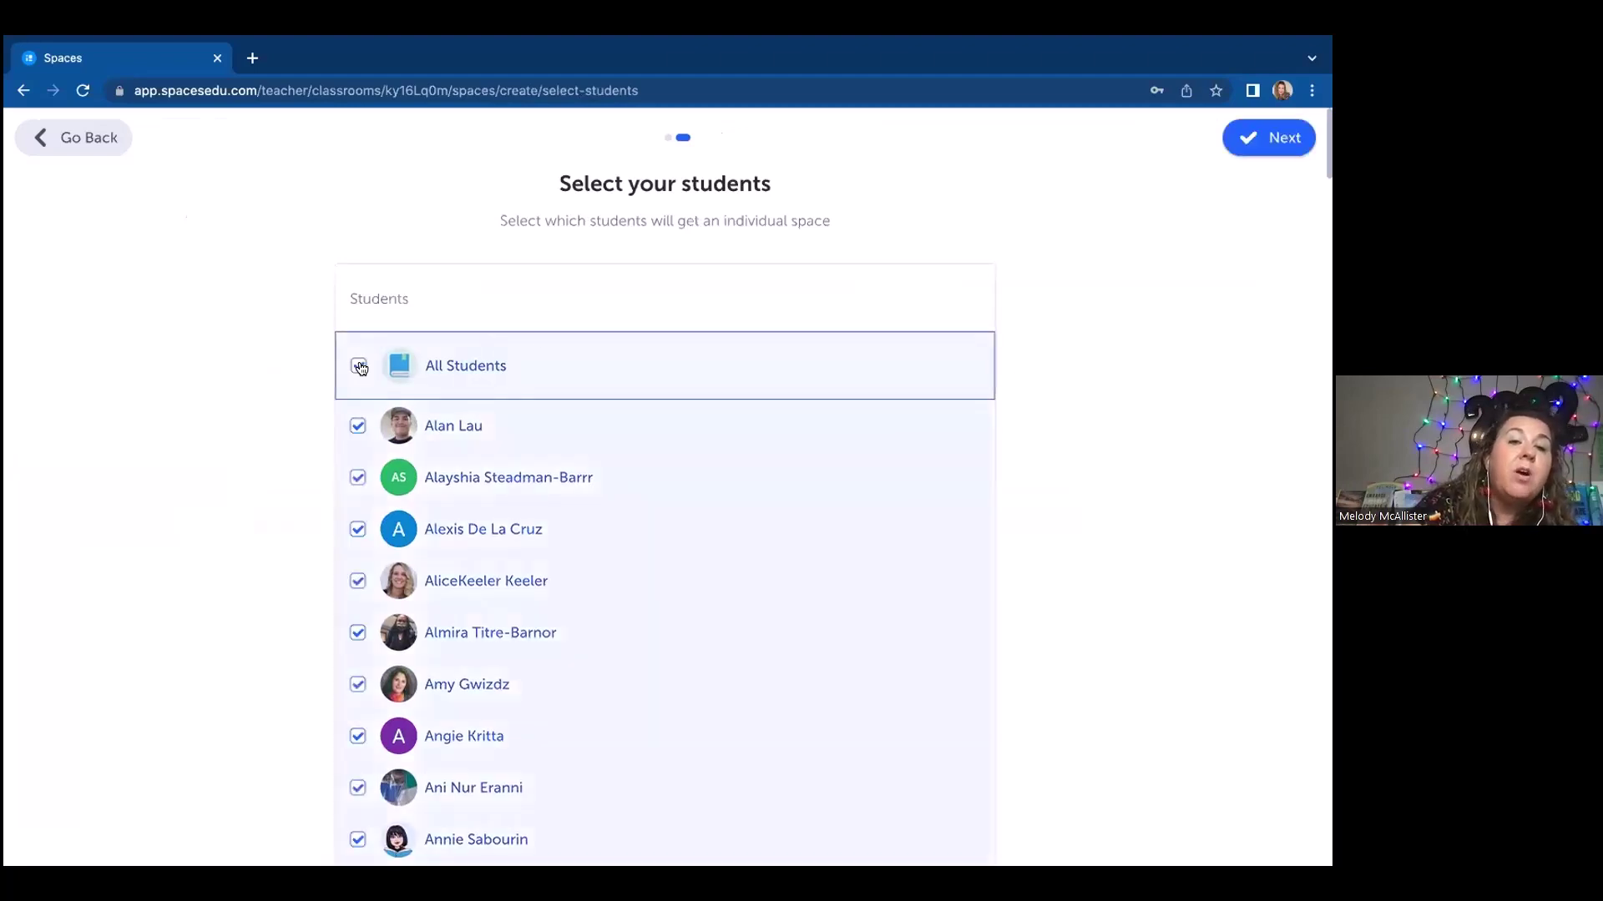
{"action": "left_click", "coordinate": [1257, 147]}
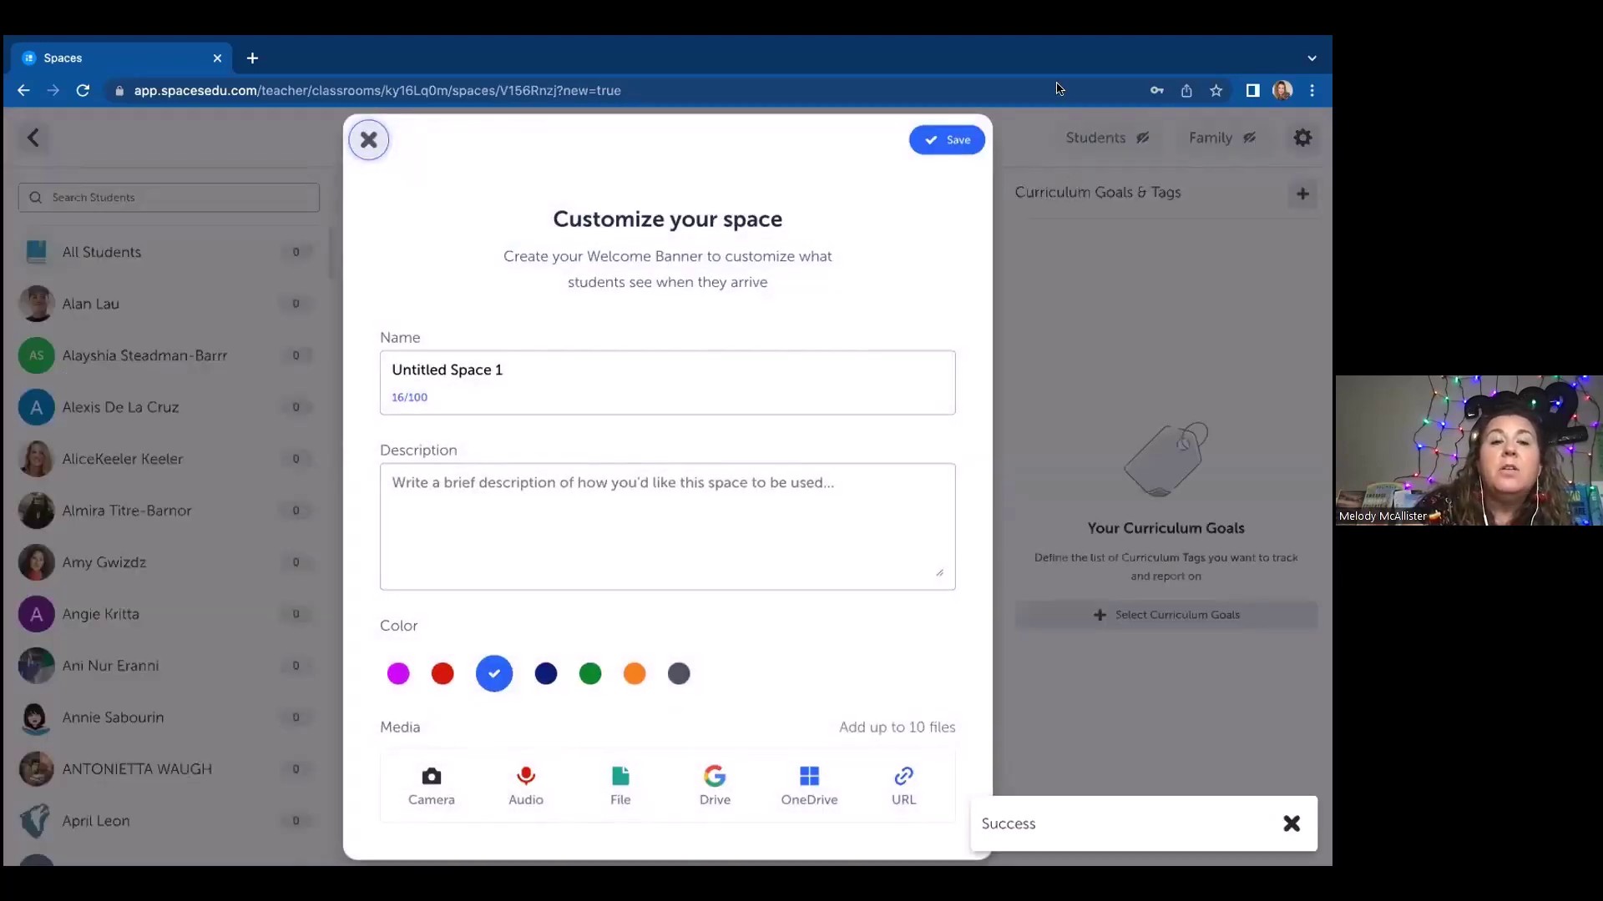
- Replace the new space's default name with Parking Lot for Questions in its customization form
{"action": "left_click", "coordinate": [579, 364]}
{"action": "key", "text": "BackSpace"}
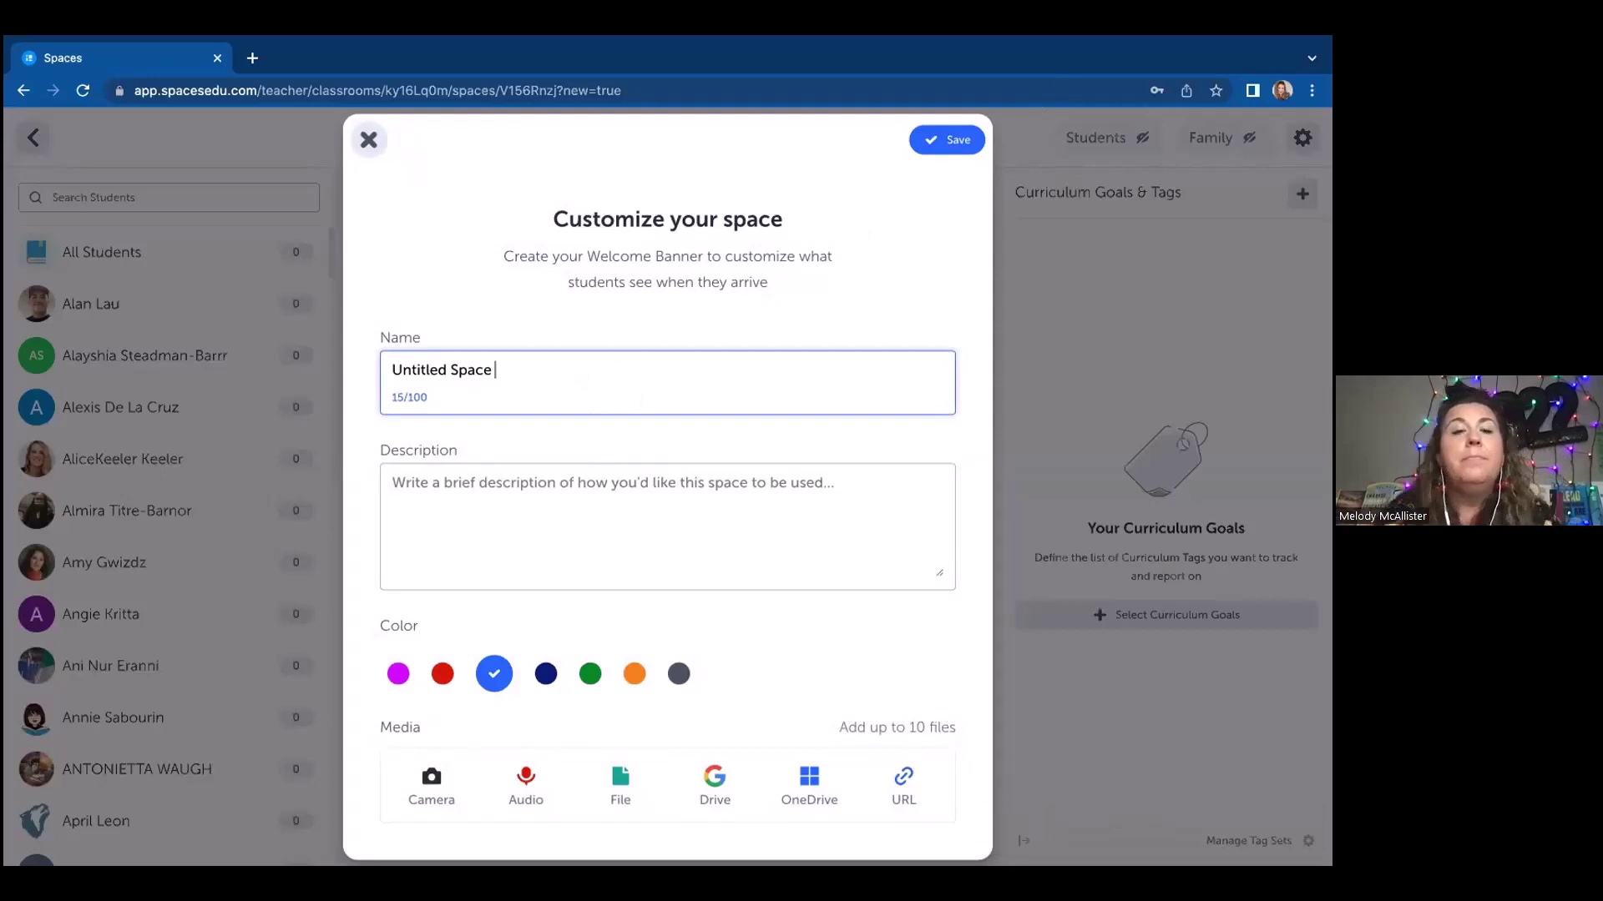
{"action": "key", "text": "BackSpace"}
{"action": "key", "text": "BackSpace"}
{"action": "key", "text": "BackSpace"}
{"action": "key", "text": "BackSpace"}
{"action": "key", "text": "BackSpace"}
{"action": "key", "text": "BackSpace"}
{"action": "key", "text": "BackSpace"}
{"action": "key", "text": "BackSpace"}
{"action": "key", "text": "BackSpace"}
{"action": "key", "text": "BackSpace"}
{"action": "key", "text": "BackSpace"}
{"action": "key", "text": "BackSpace"}
{"action": "key", "text": "BackSpace"}
{"action": "key", "text": "BackSpace"}
{"action": "key", "text": "BackSpace"}
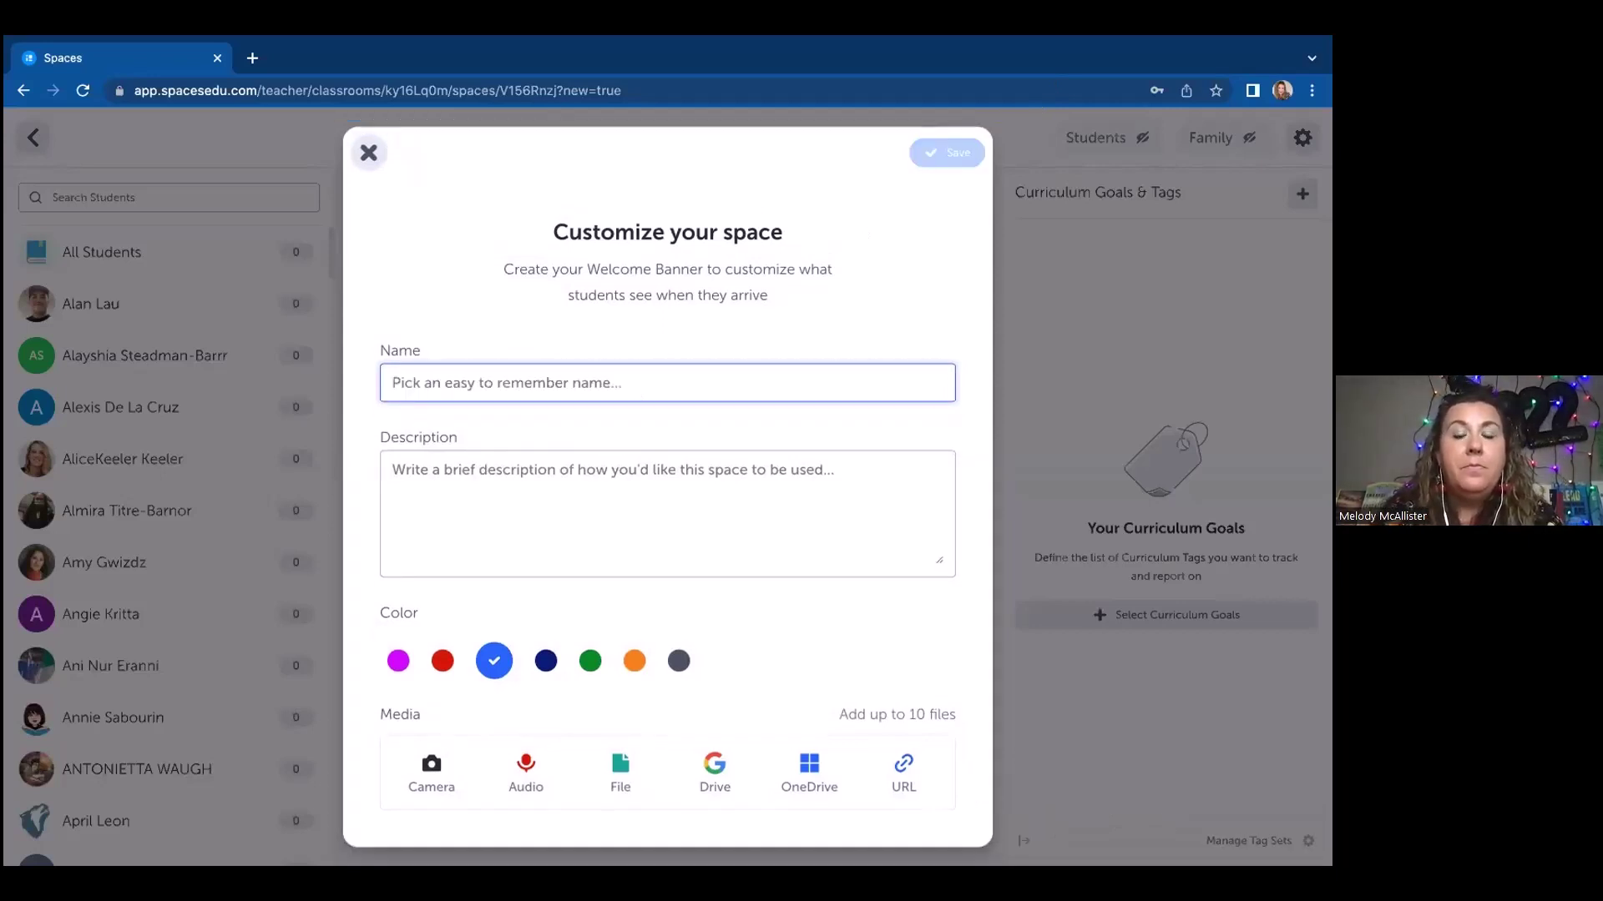
{"action": "type", "text": "Parking Lot"}
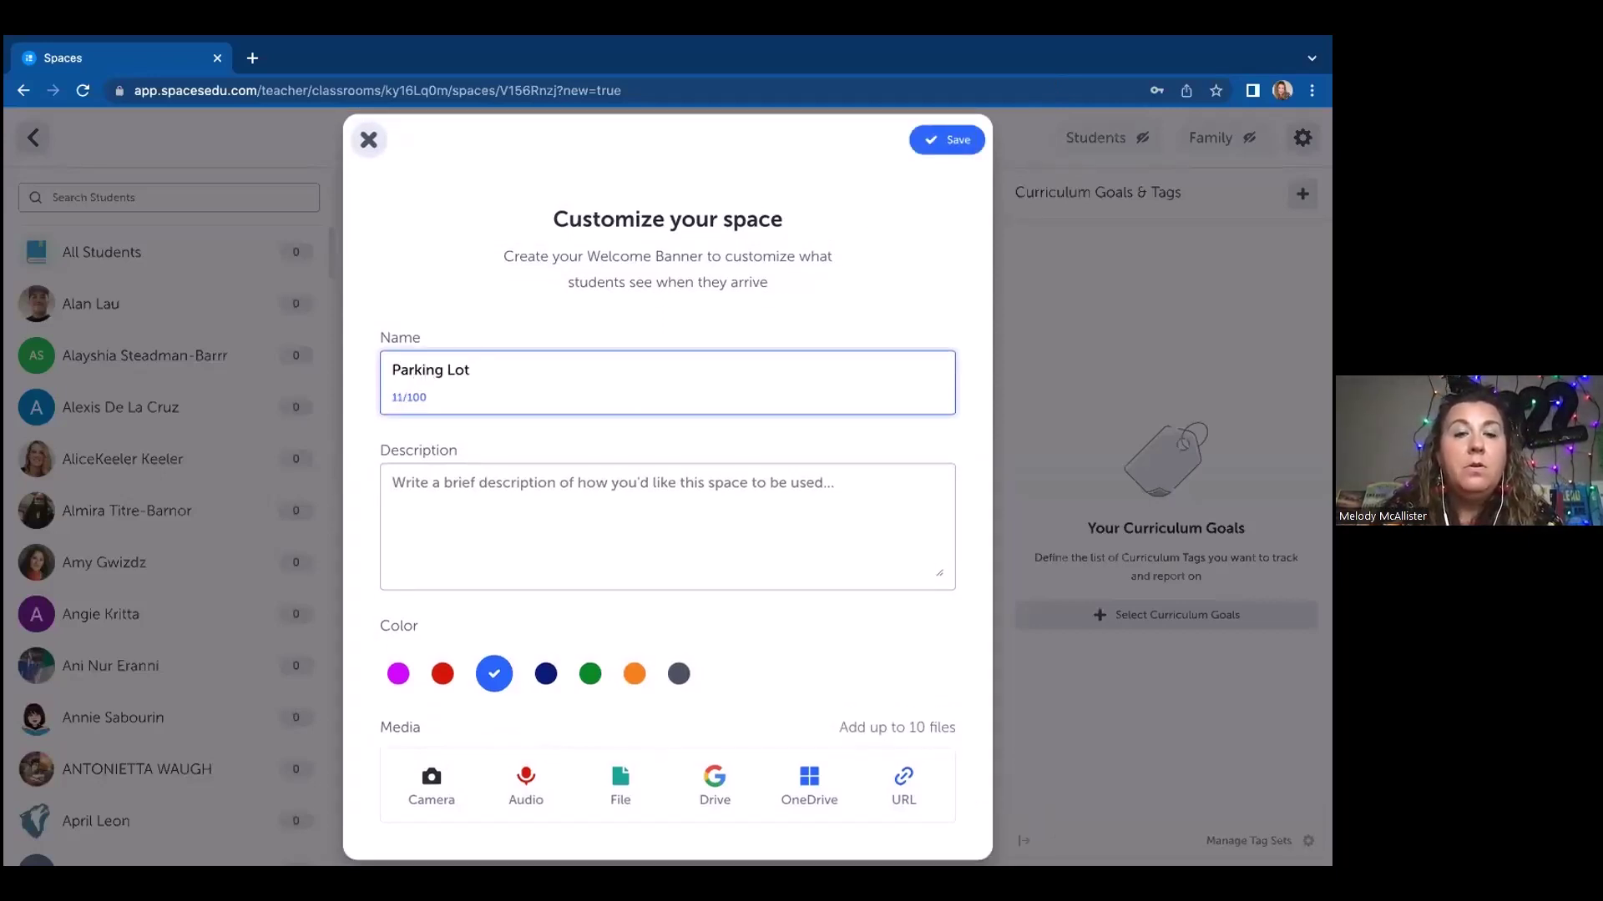
{"action": "type", "text": " for Quesetions"}
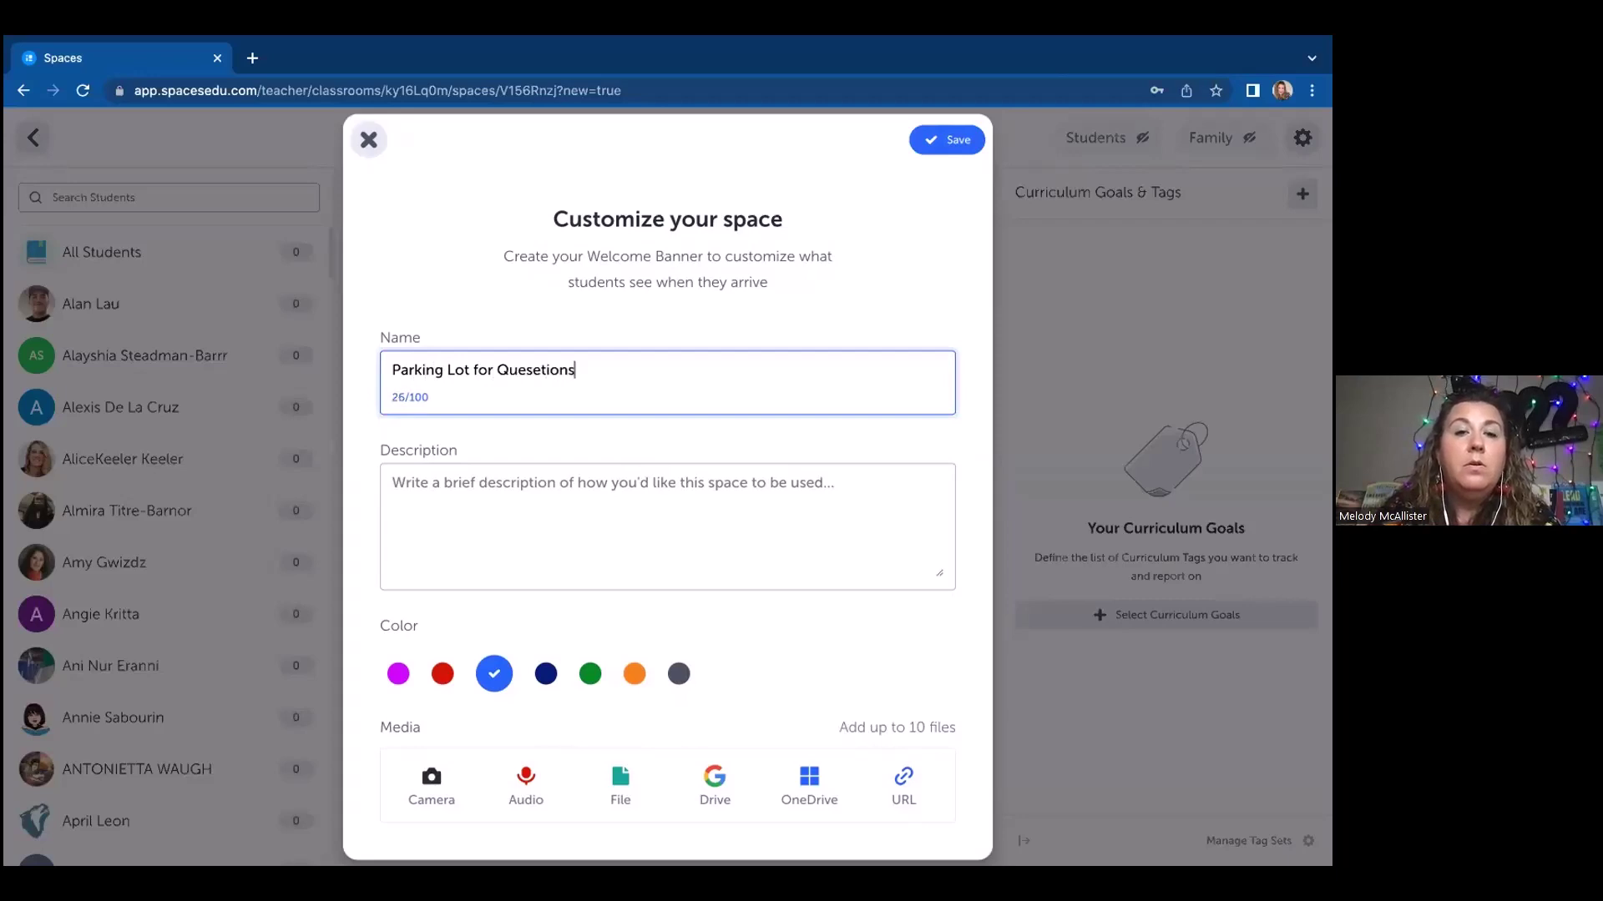
{"action": "key", "text": "BackSpace"}
{"action": "key", "text": "BackSpace"}
{"action": "key", "text": "BackSpace"}
{"action": "key", "text": "BackSpace"}
{"action": "key", "text": "BackSpace"}
{"action": "key", "text": "BackSpace"}
{"action": "type", "text": "tions"}
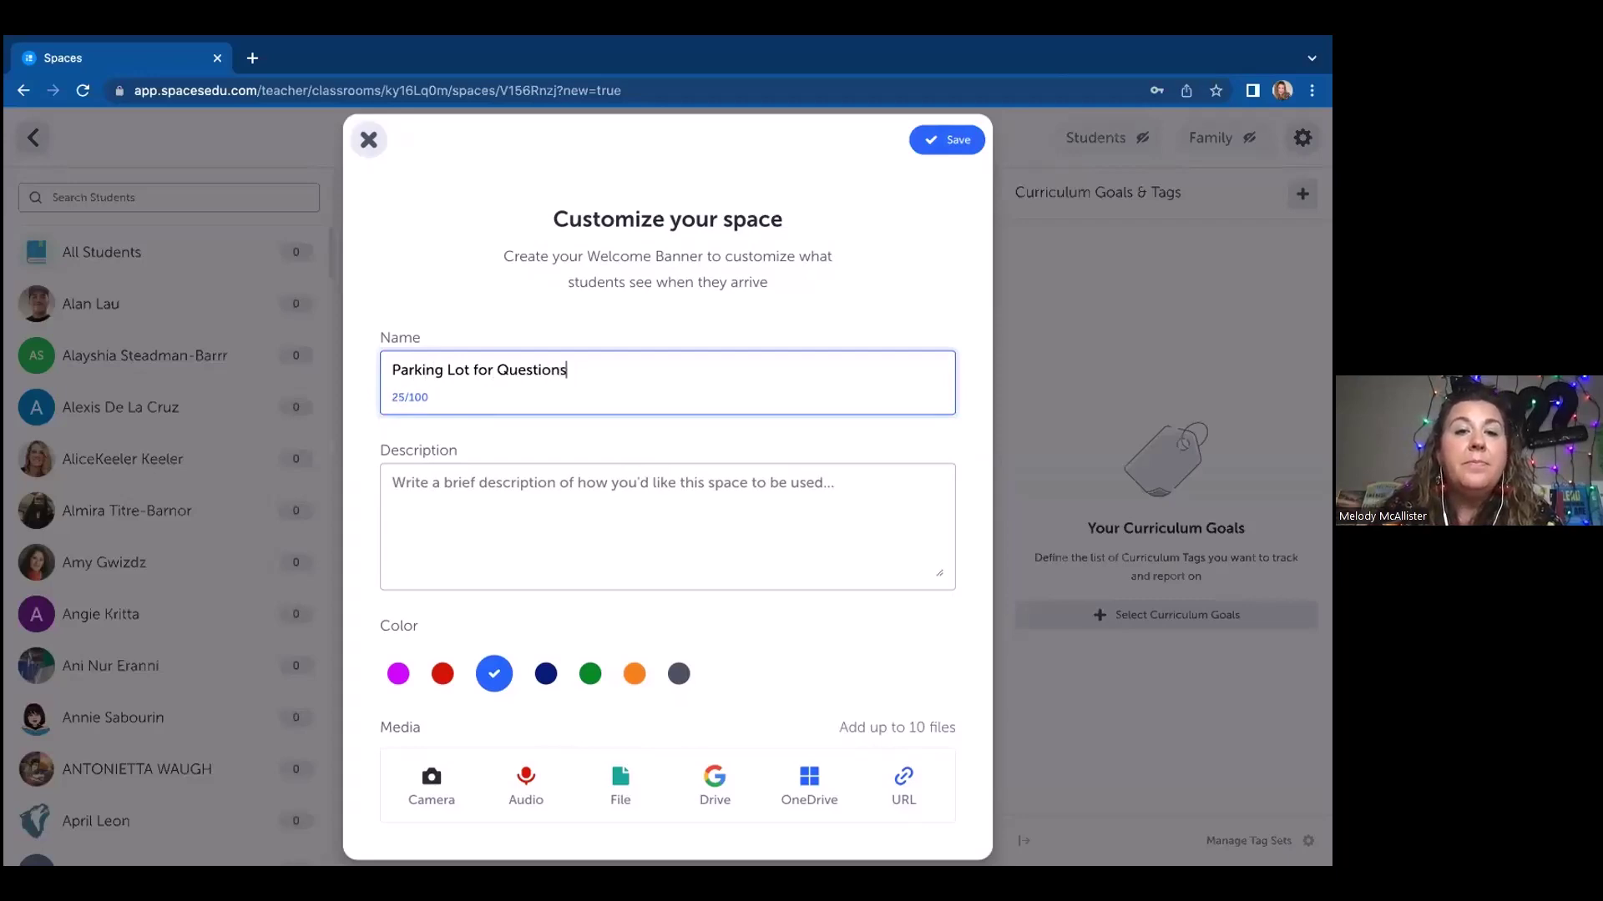
- Choose green as the new space's color and close the customization form without saving
{"action": "left_click", "coordinate": [541, 478]}
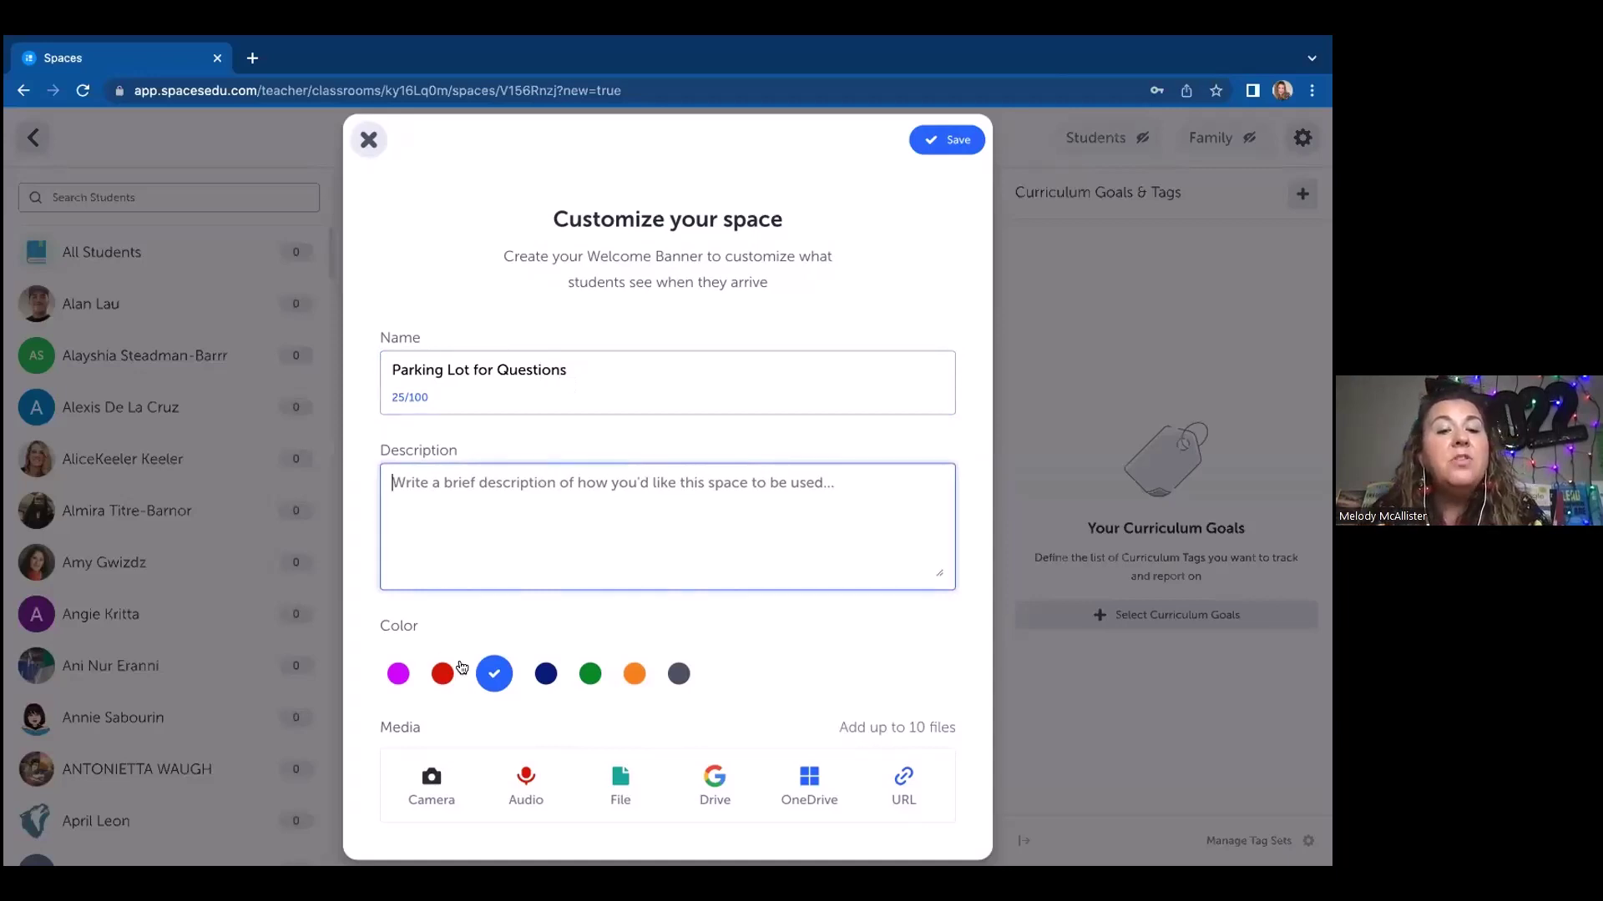
{"action": "left_click", "coordinate": [590, 674]}
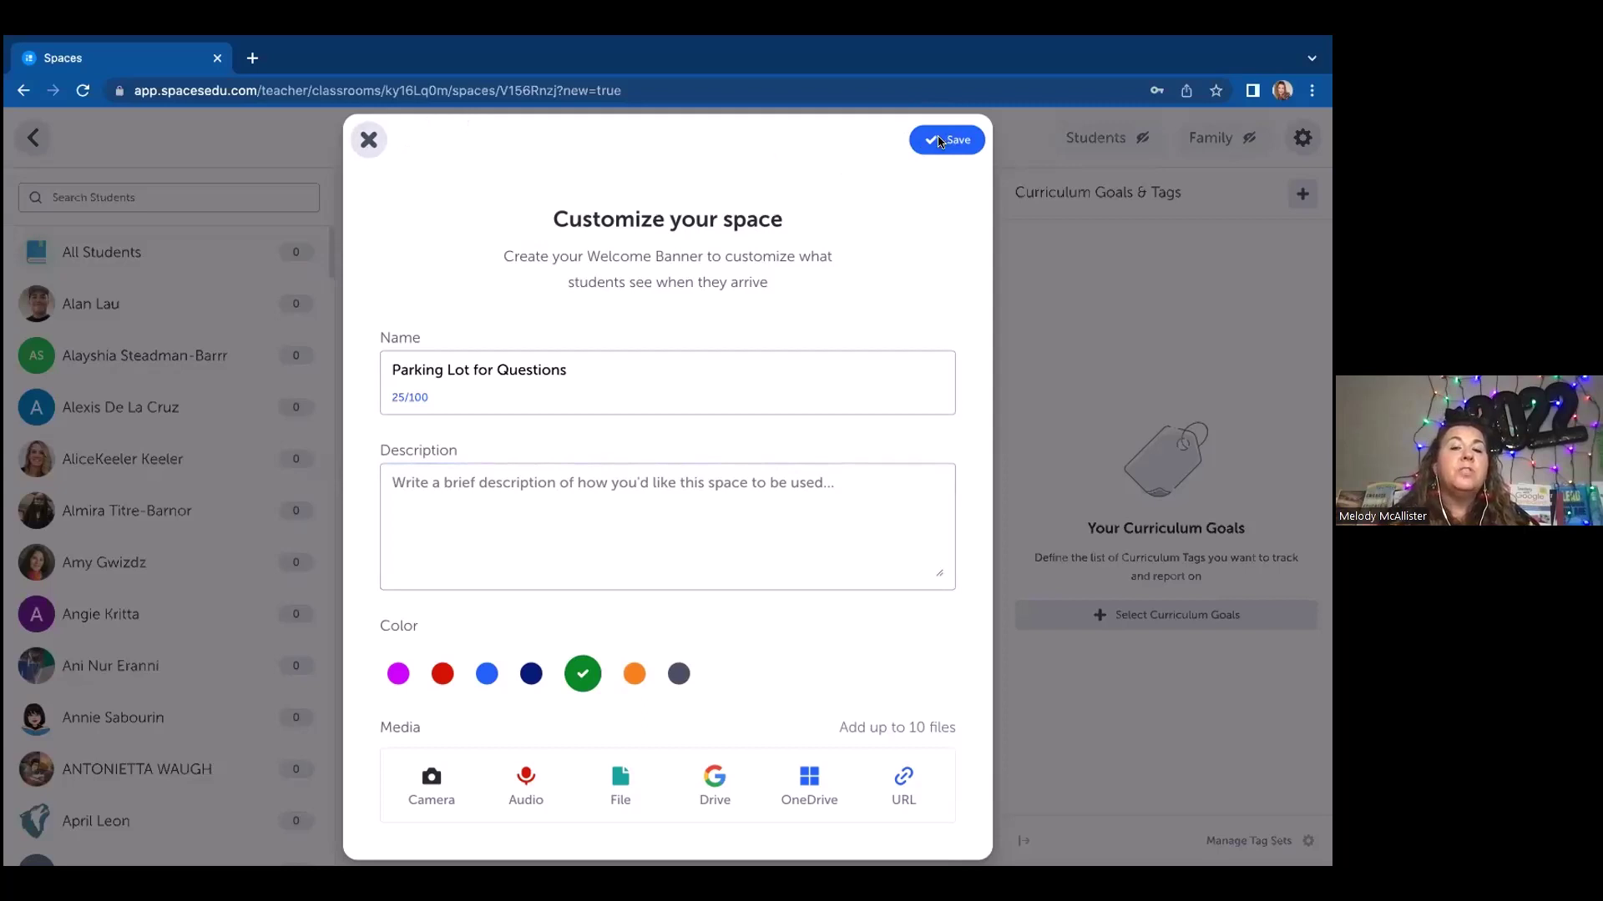
{"action": "left_click", "coordinate": [368, 140]}
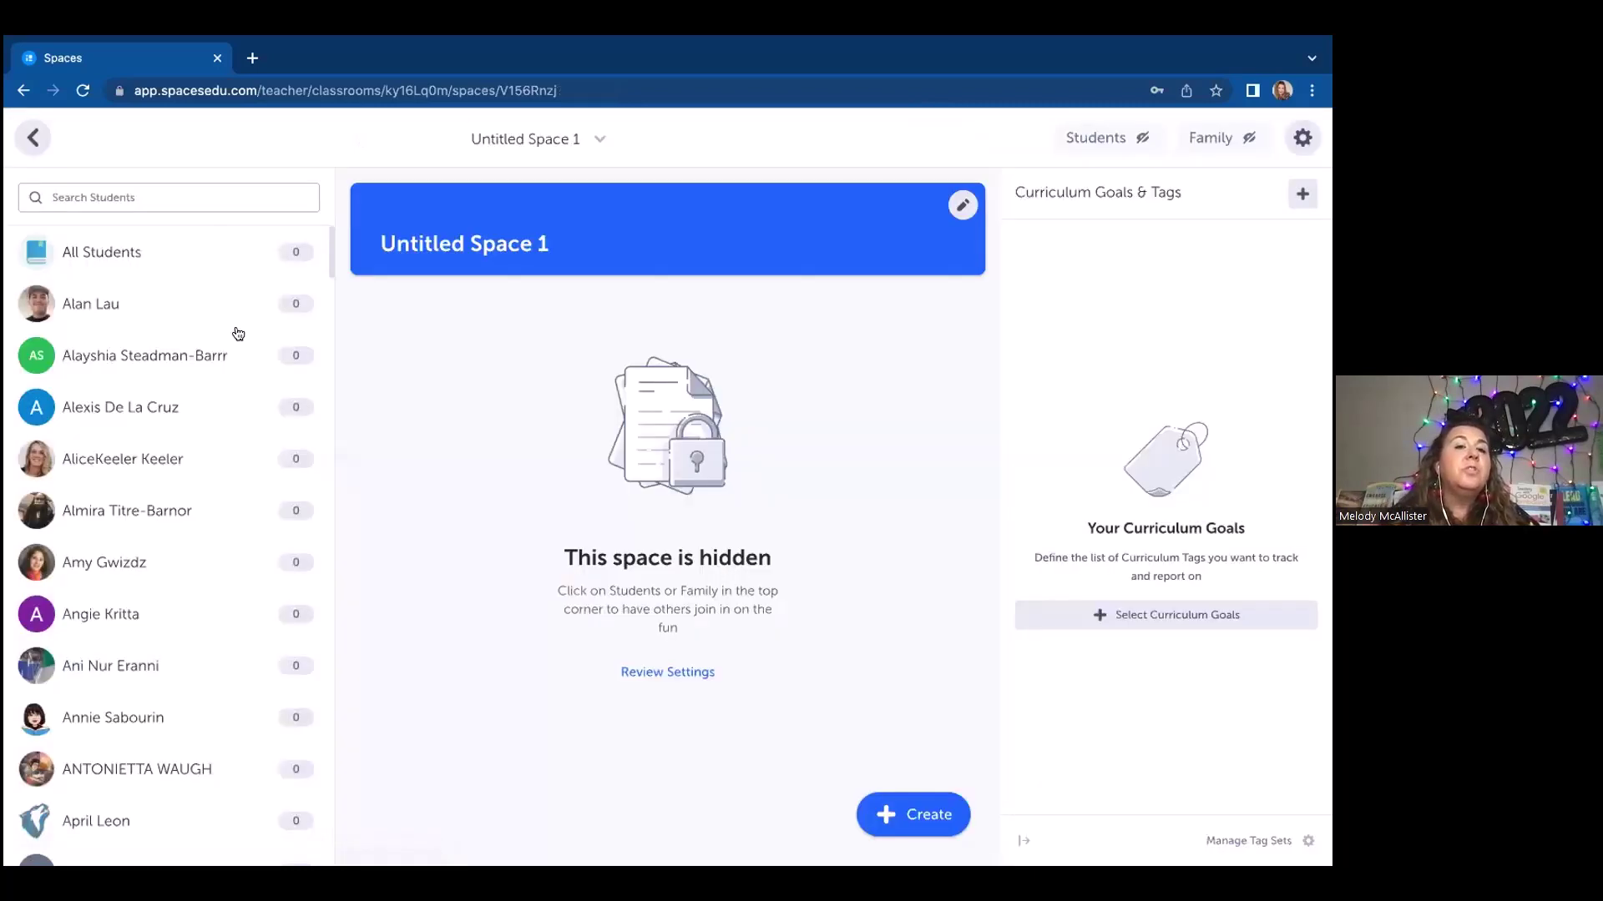
- Open the Self Reflection Space and examine the I'm Sorry Story Bookmarks post with its private comments
{"action": "left_click", "coordinate": [32, 138]}
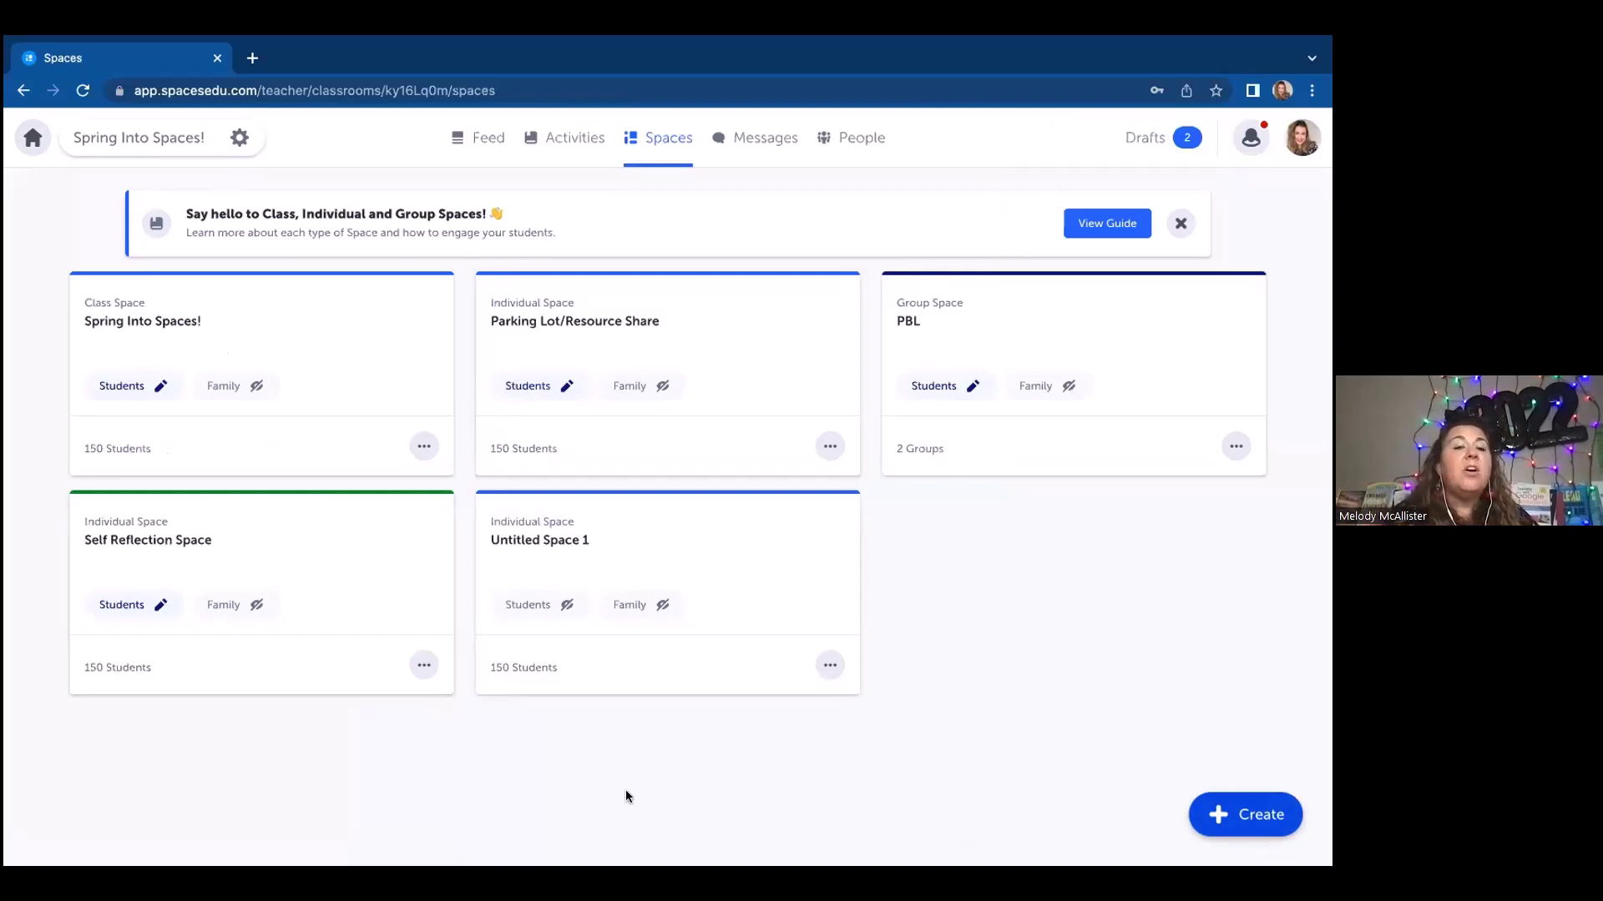
{"action": "left_click", "coordinate": [334, 564]}
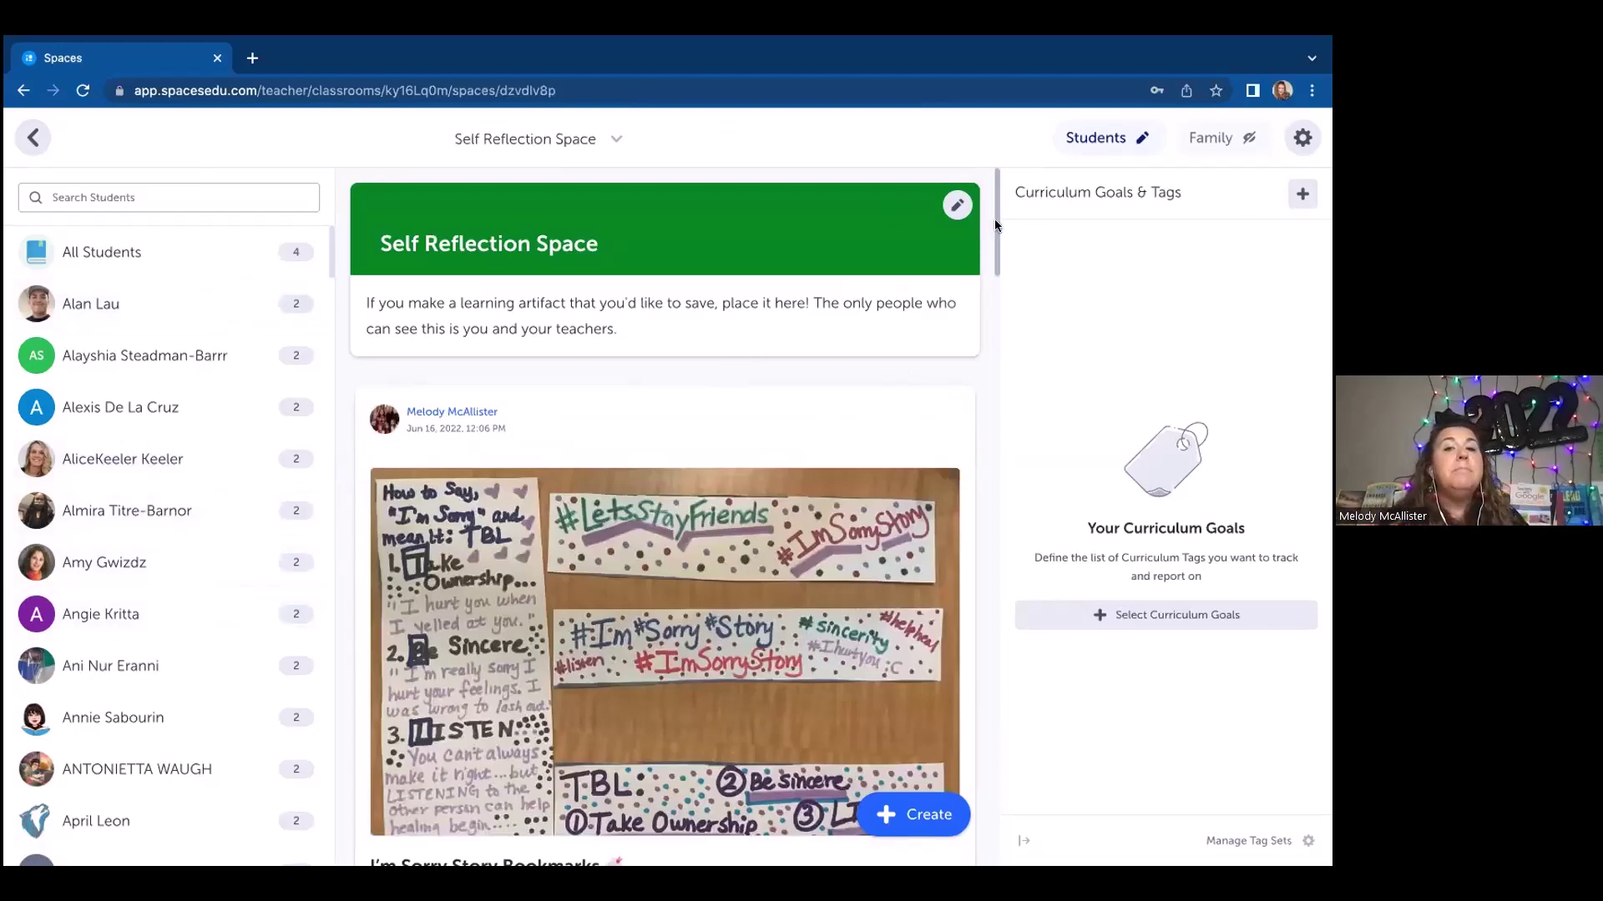
{"action": "scroll", "coordinate": [994, 251], "scroll_direction": "down", "scroll_amount": 5}
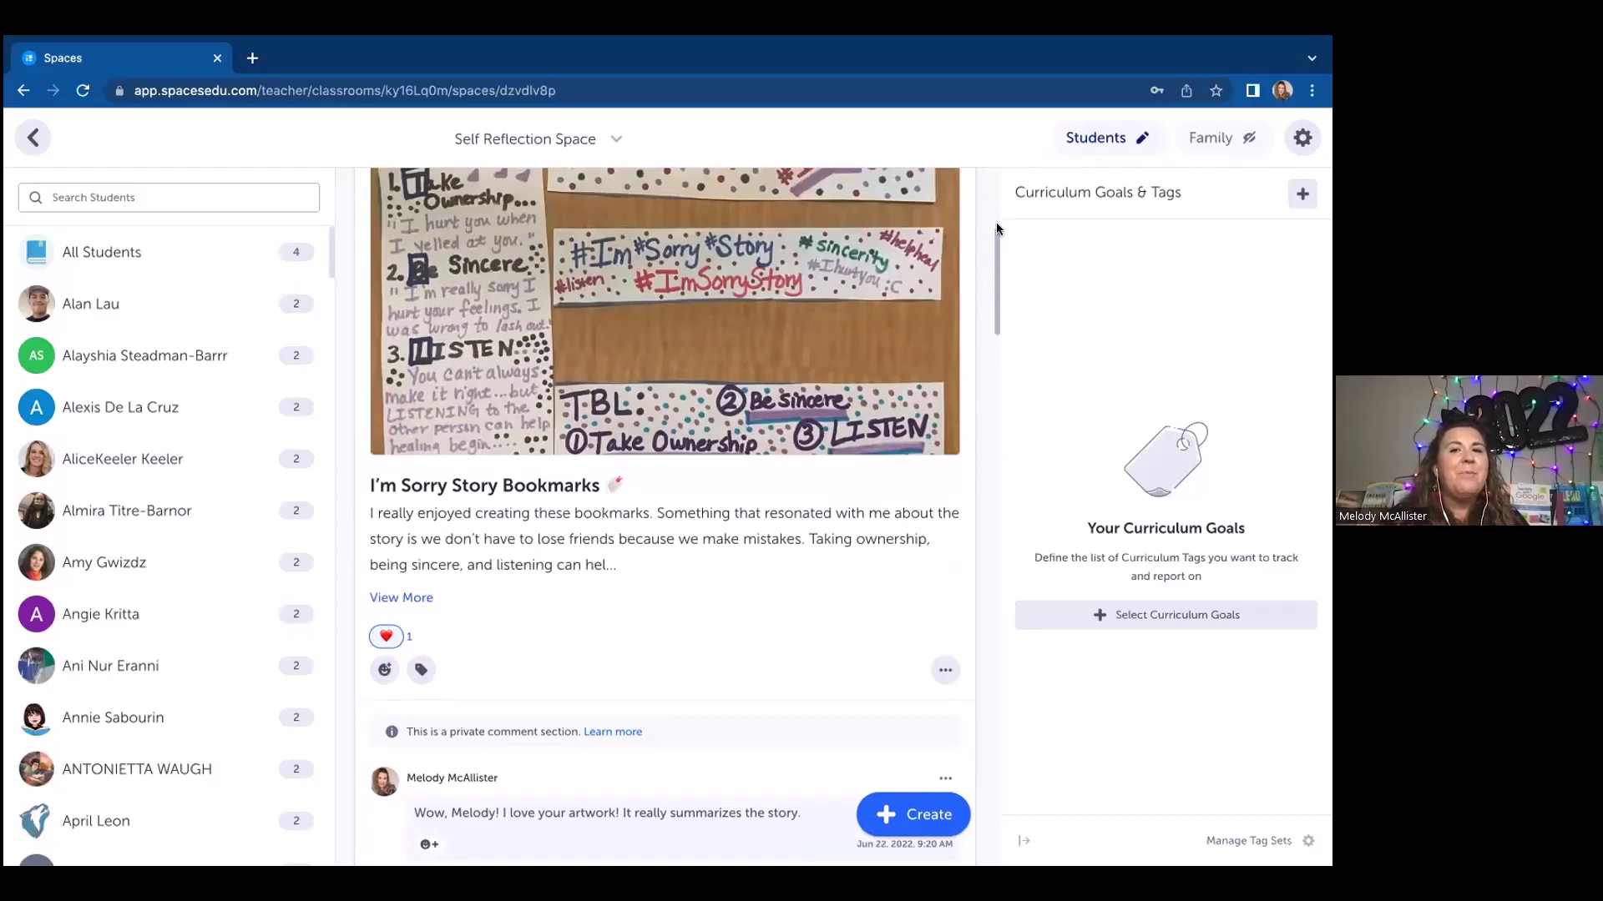
{"action": "scroll", "coordinate": [996, 225], "scroll_direction": "up", "scroll_amount": 3}
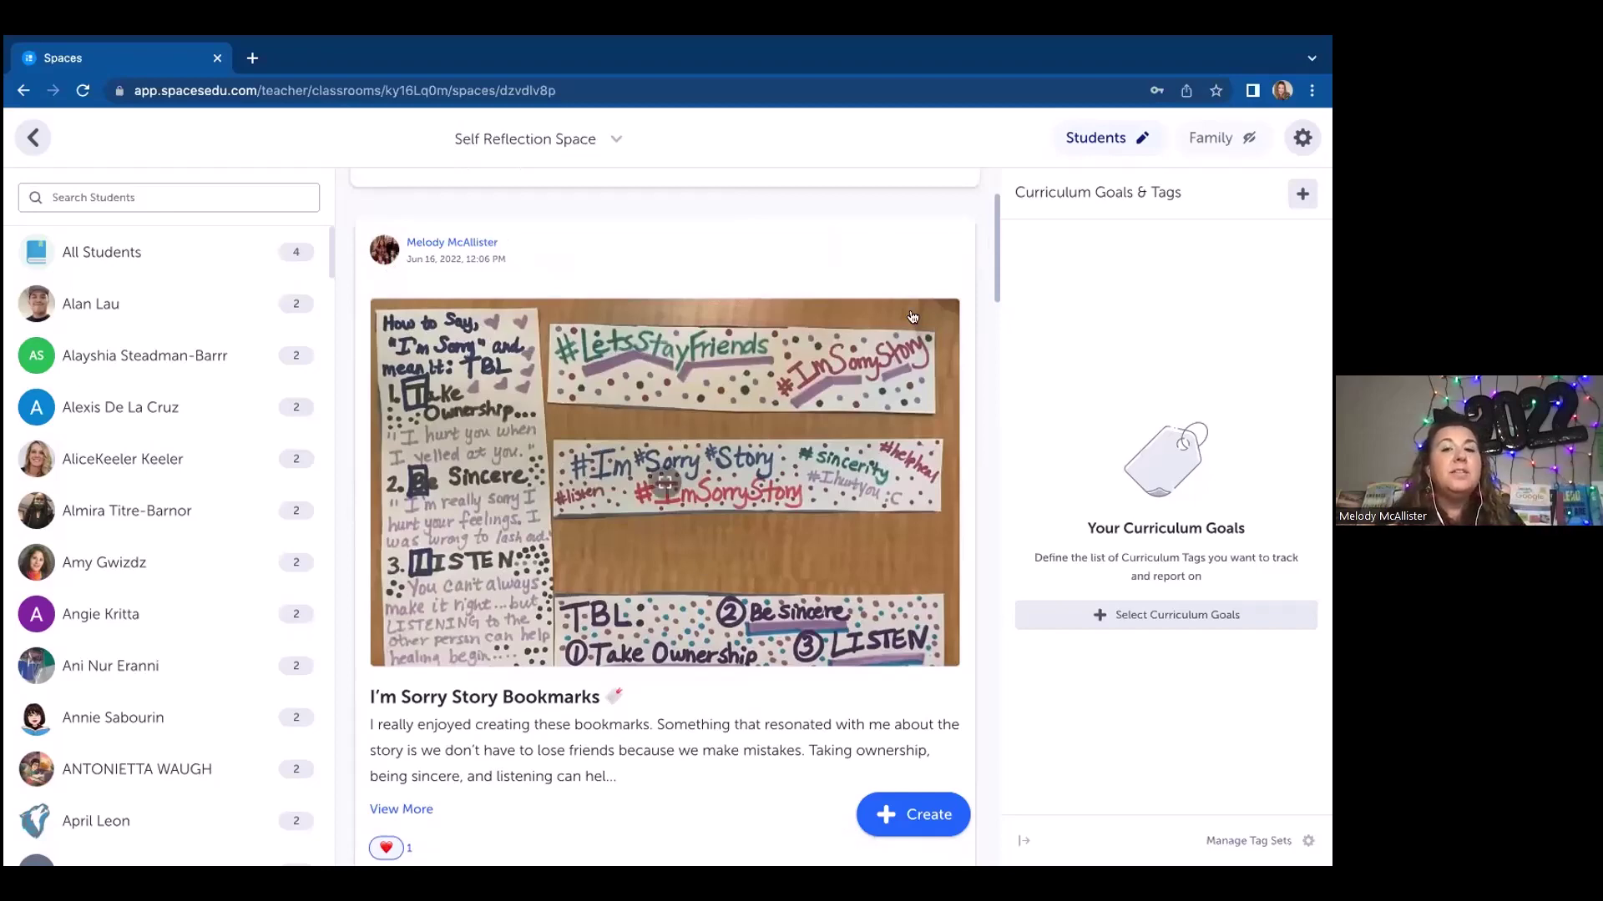
{"action": "left_click_drag", "start_coordinate": [989, 270], "coordinate": [988, 349]}
{"action": "scroll", "coordinate": [834, 400], "scroll_direction": "up", "scroll_amount": 1}
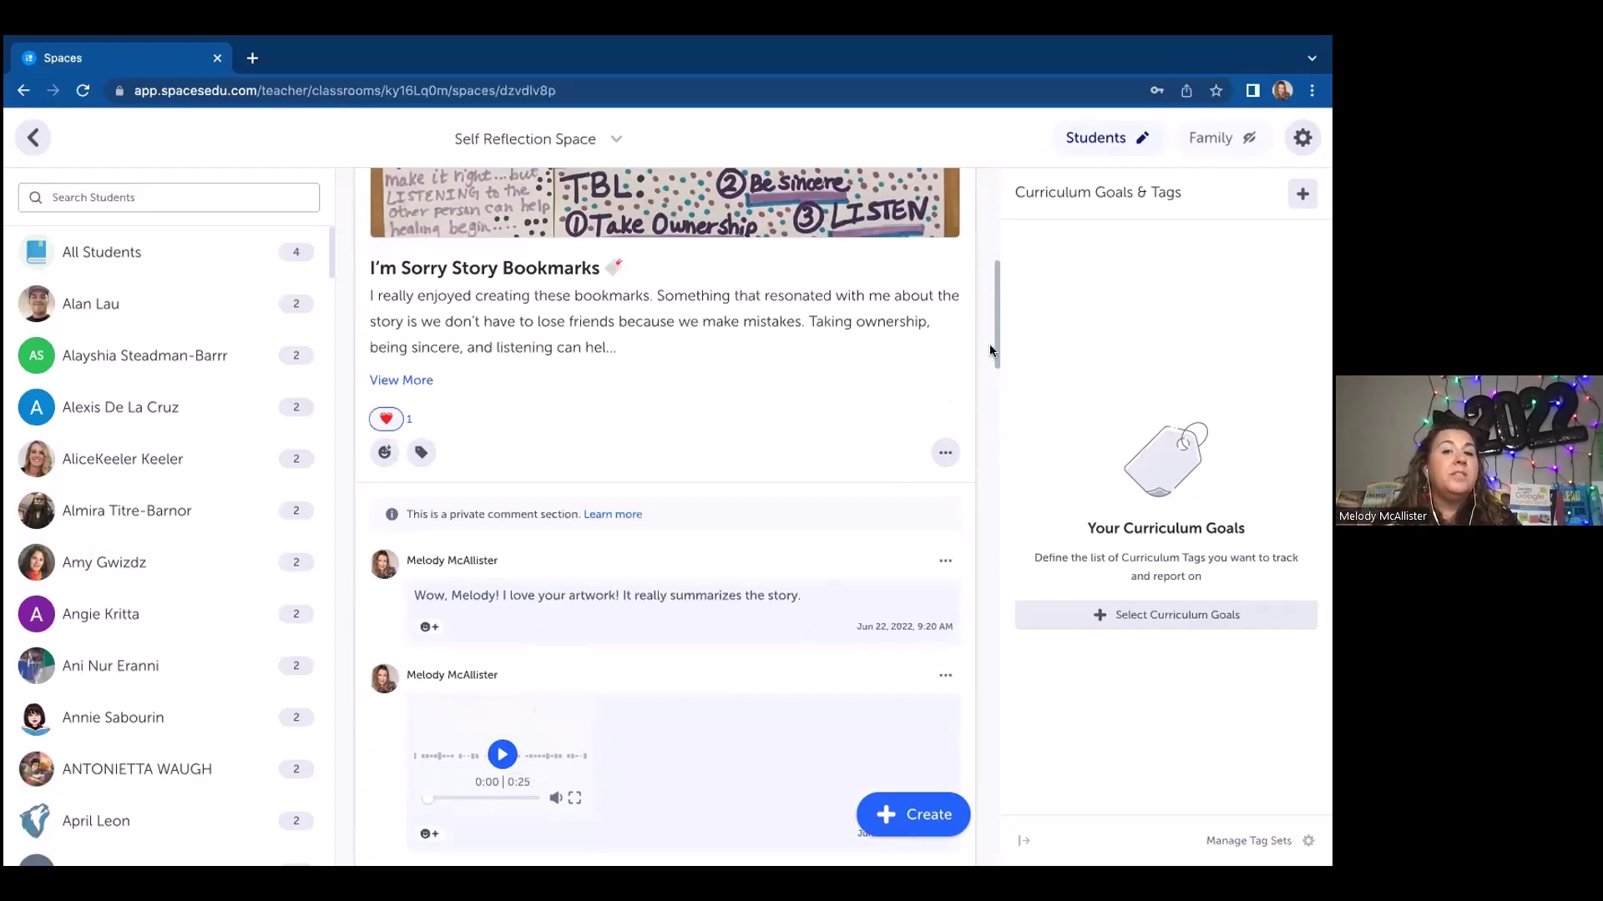
{"action": "left_click_drag", "start_coordinate": [990, 366], "coordinate": [985, 267]}
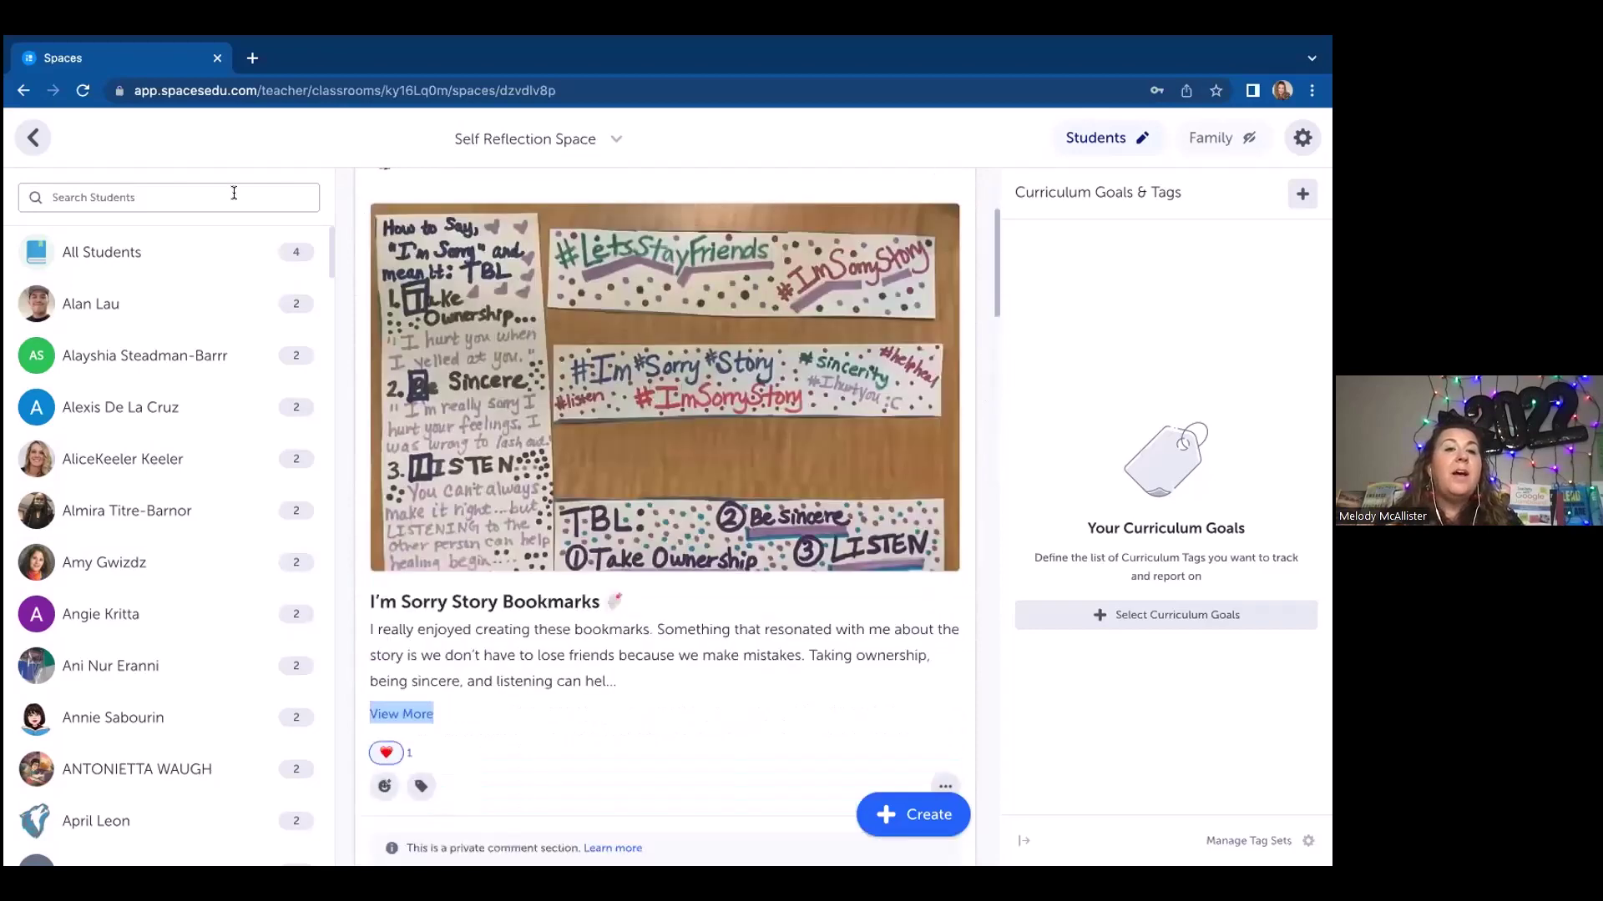
- Return to the class's spaces and view the notifications and the drafts
{"action": "left_click", "coordinate": [34, 142]}
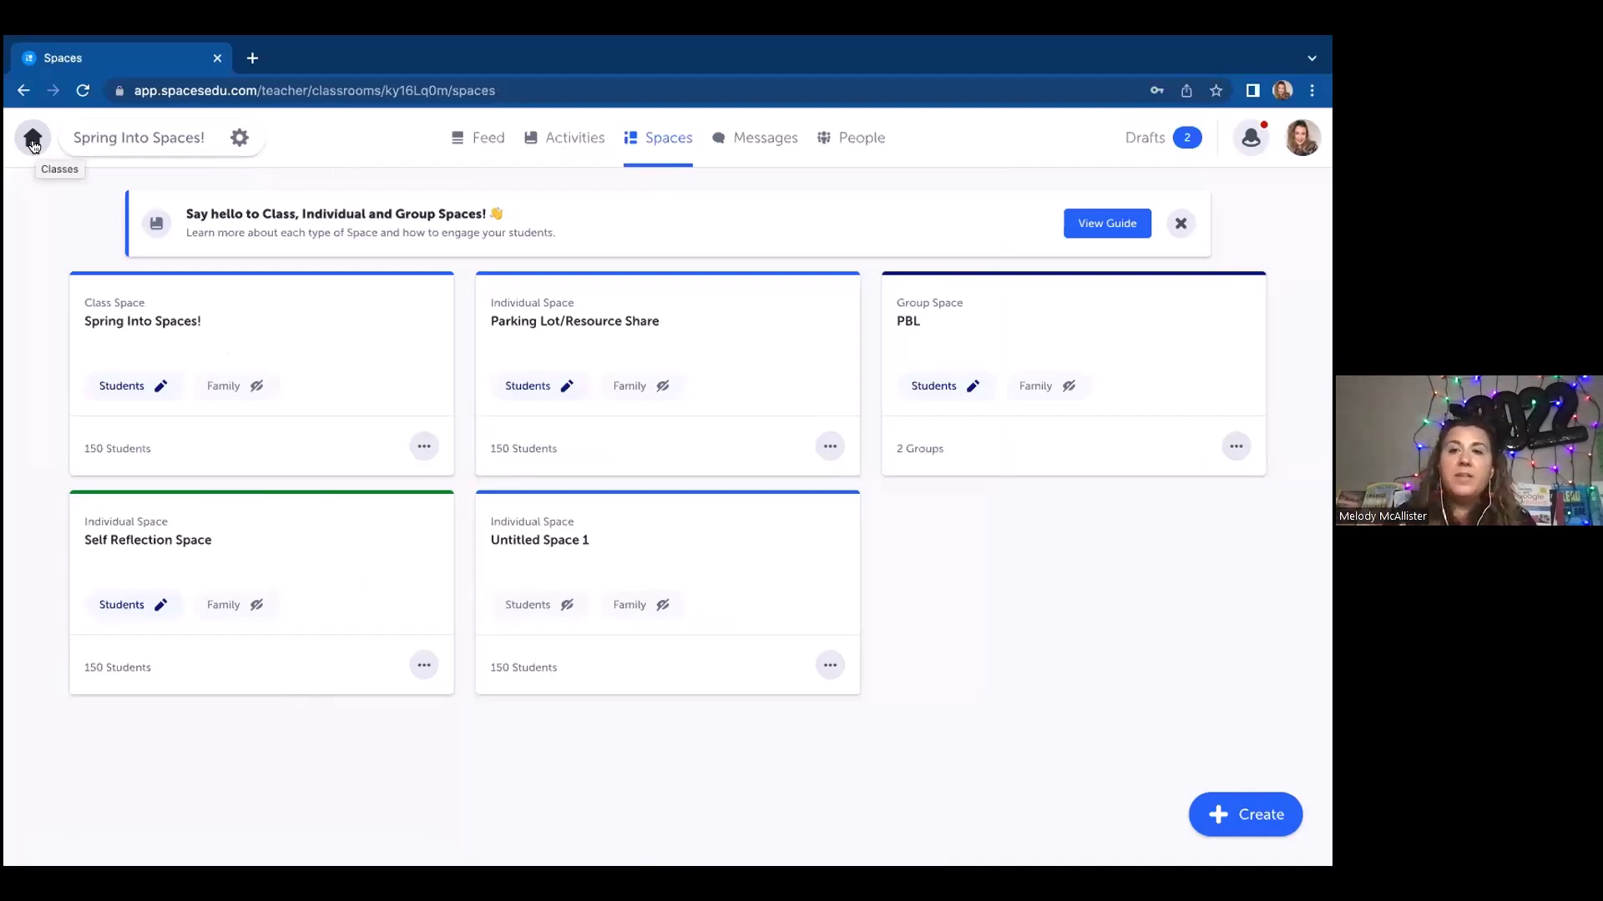
{"action": "left_click", "coordinate": [1254, 138]}
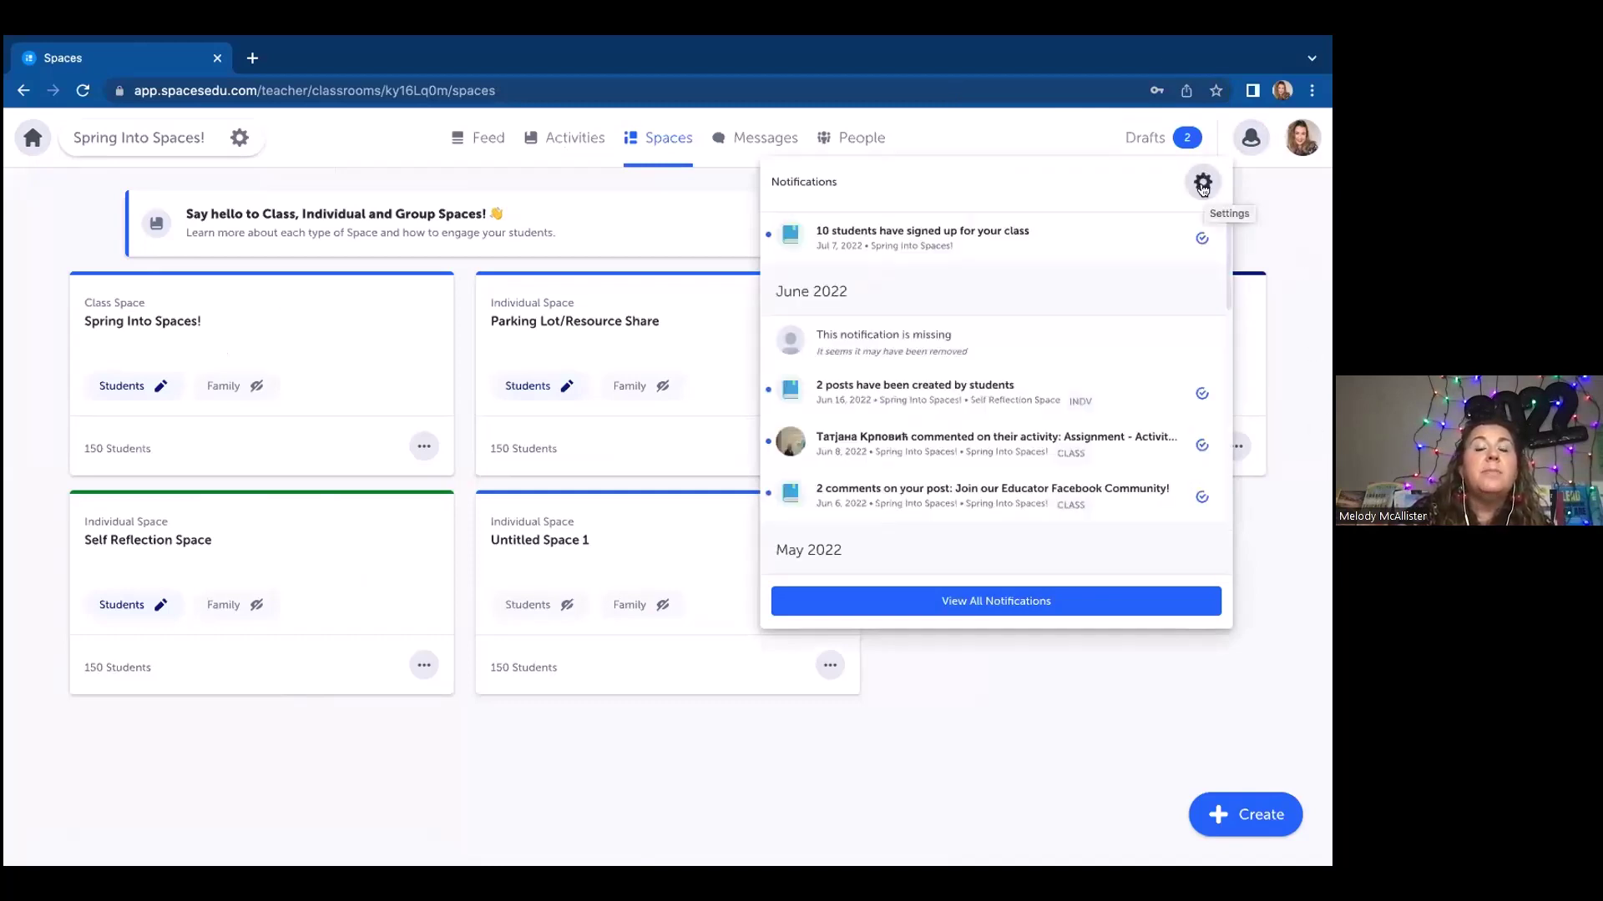
{"action": "left_click", "coordinate": [1185, 138]}
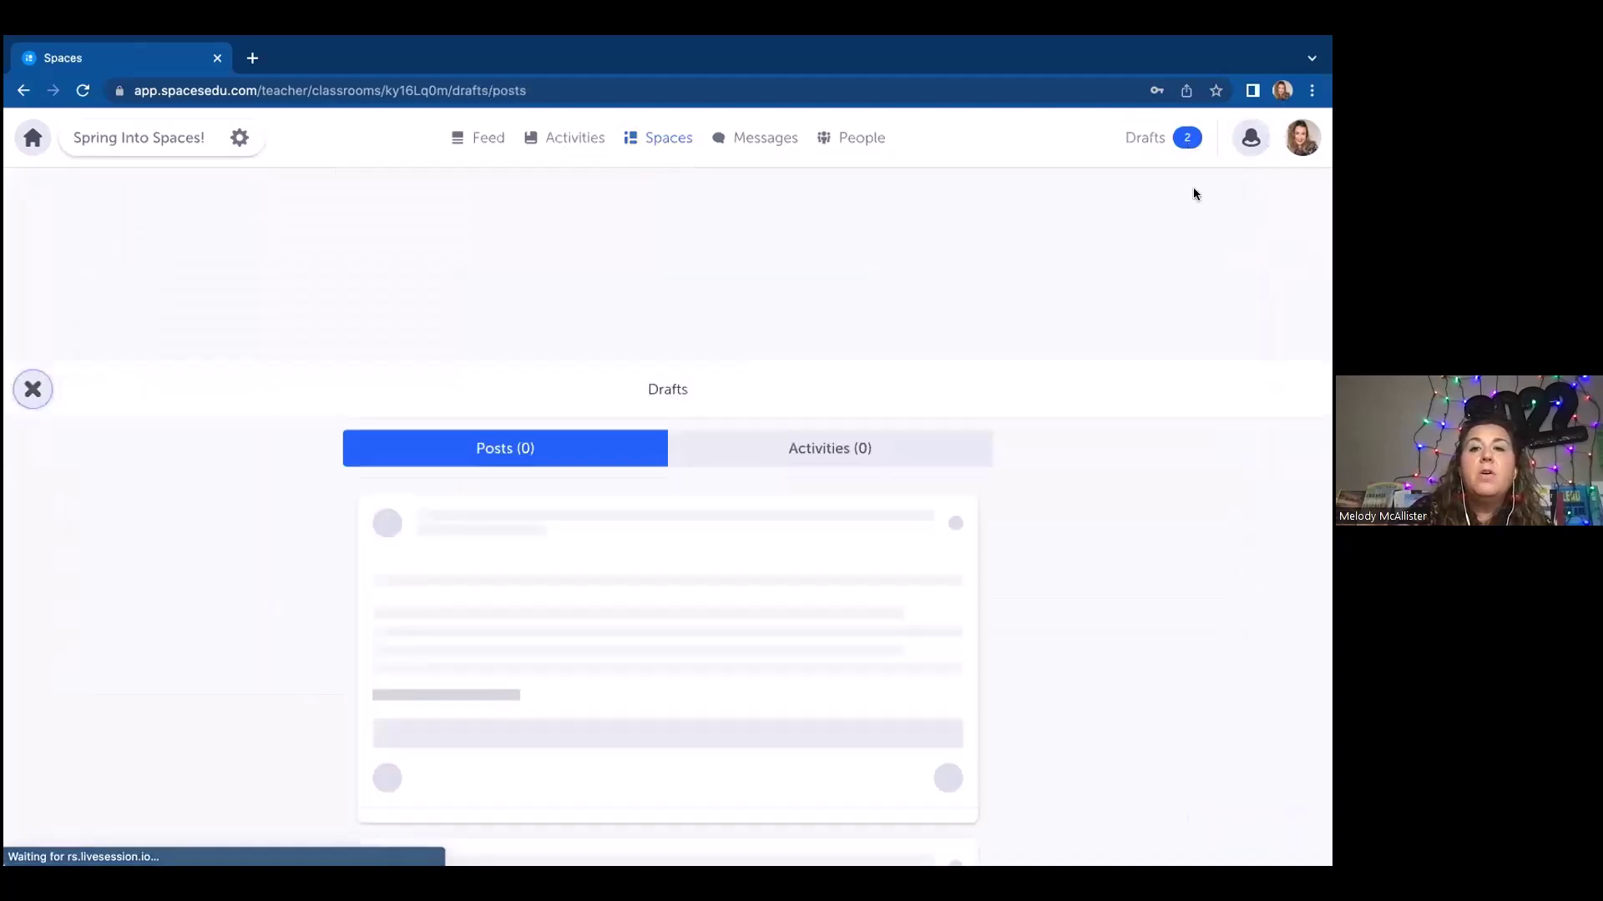
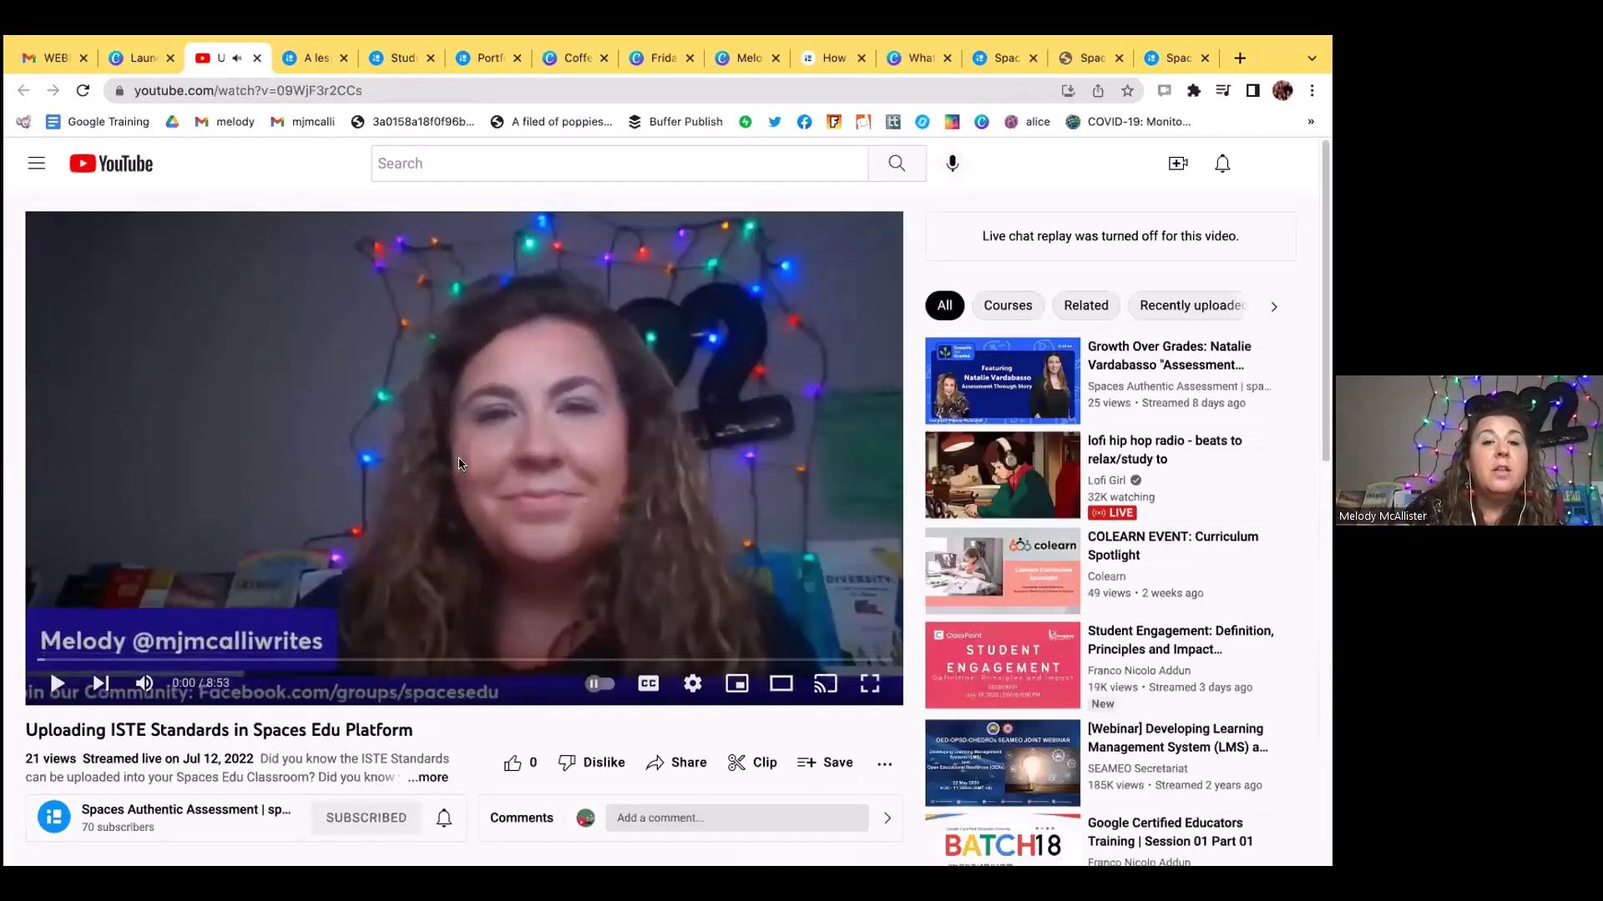
- Close the ISTE standards video, the Spaces article and blog pages, and the Coffee and Friday Canva templates, and switch to the Academy class feed
{"action": "left_click", "coordinate": [458, 464]}
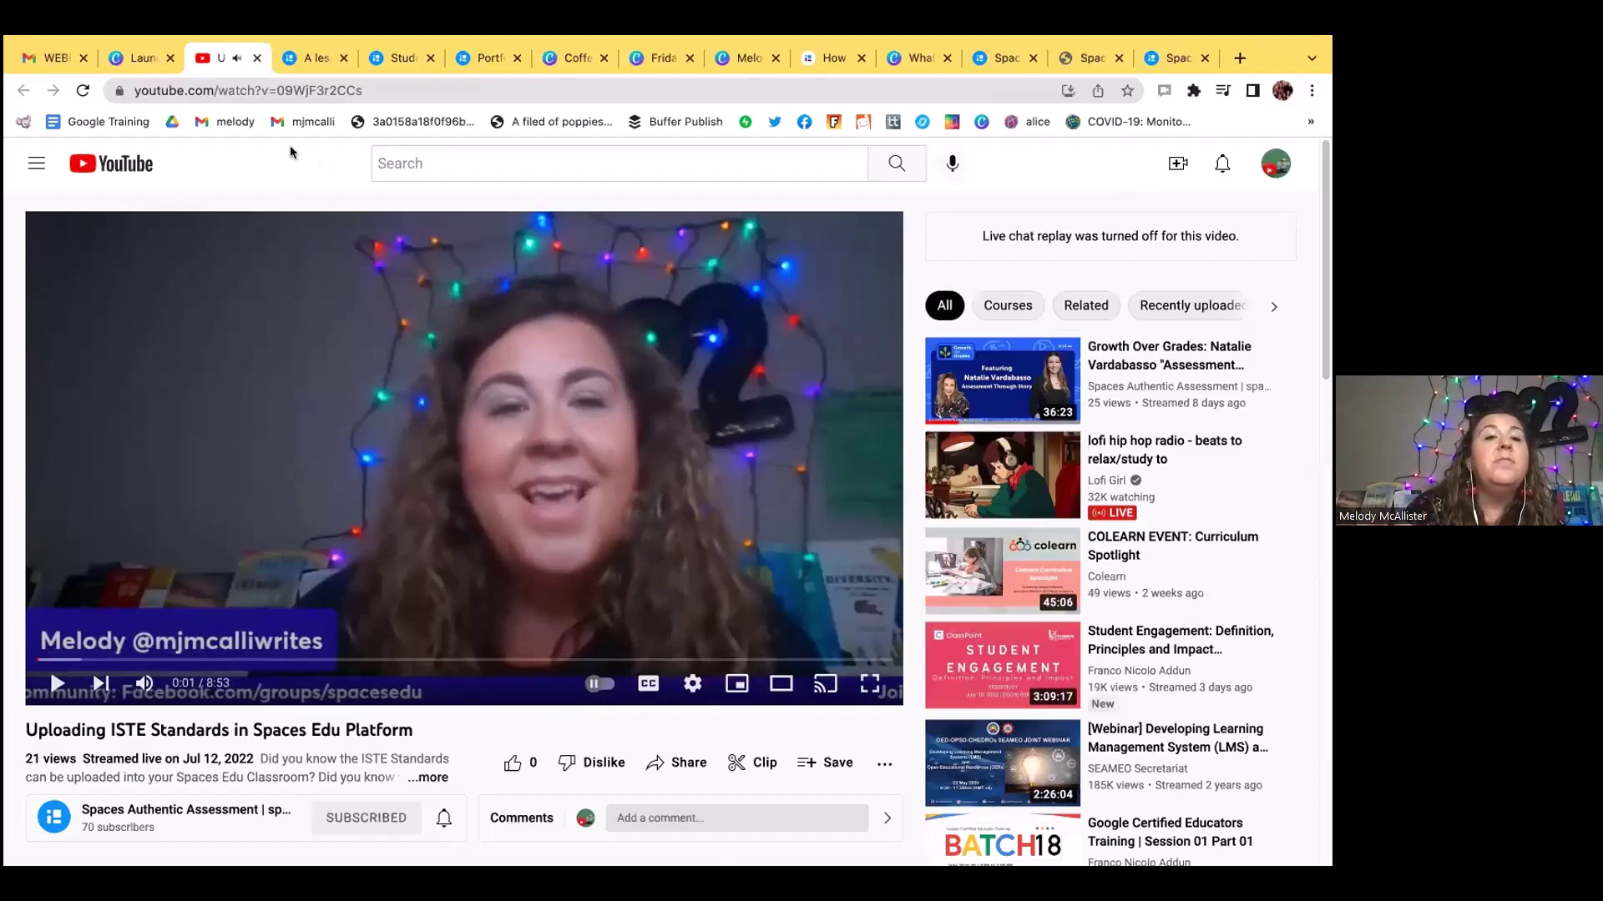
{"action": "left_click", "coordinate": [256, 58]}
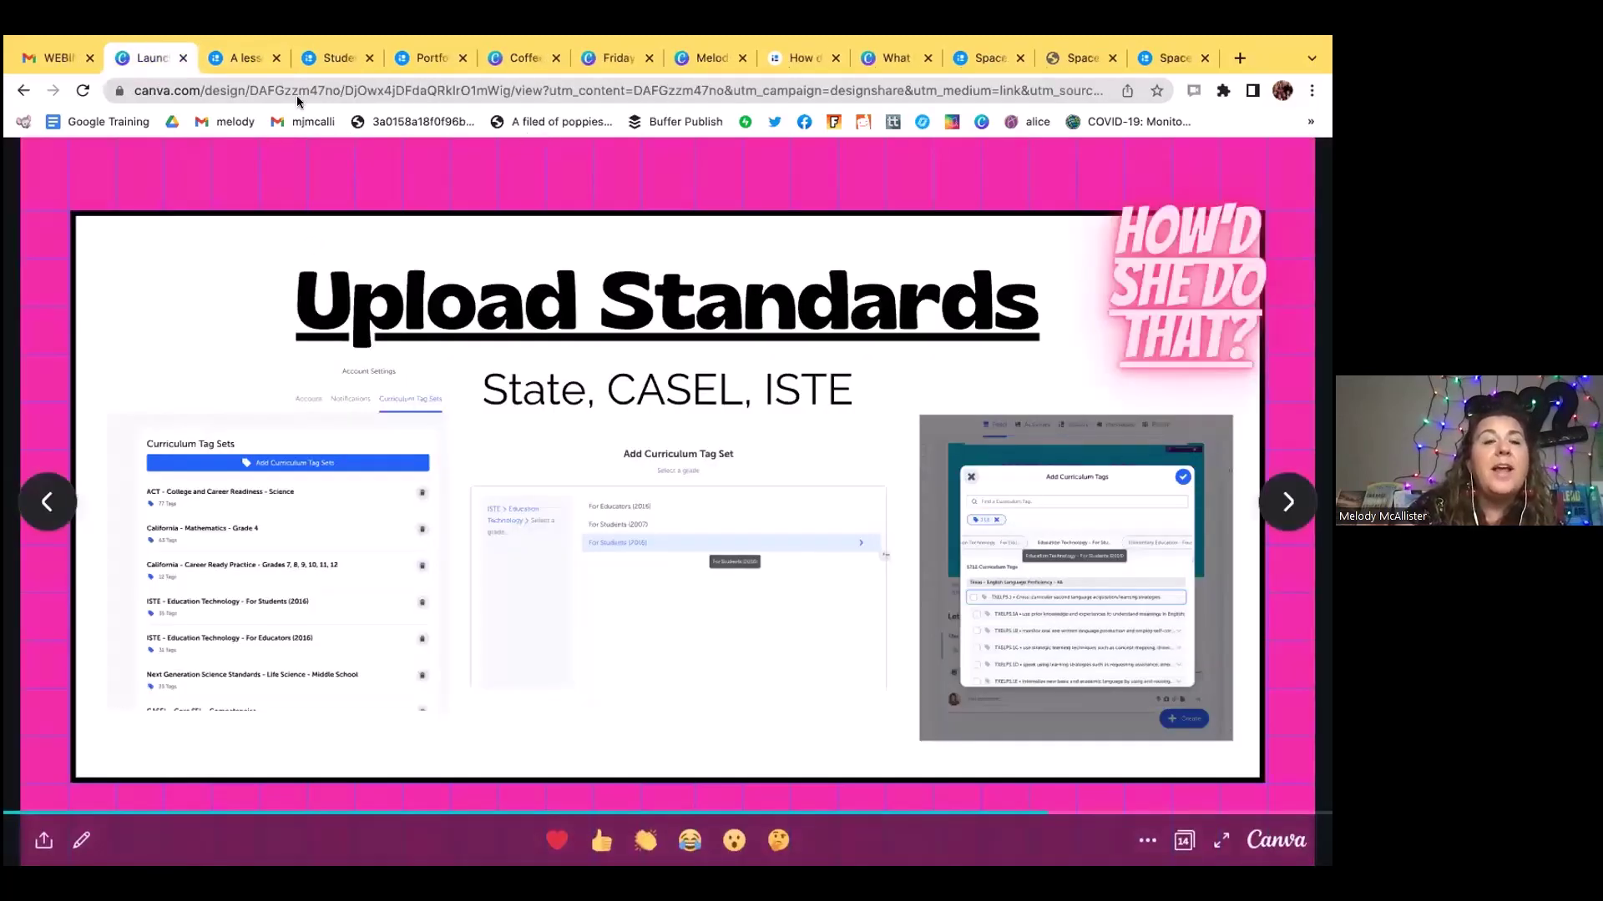
{"action": "left_click", "coordinate": [248, 63]}
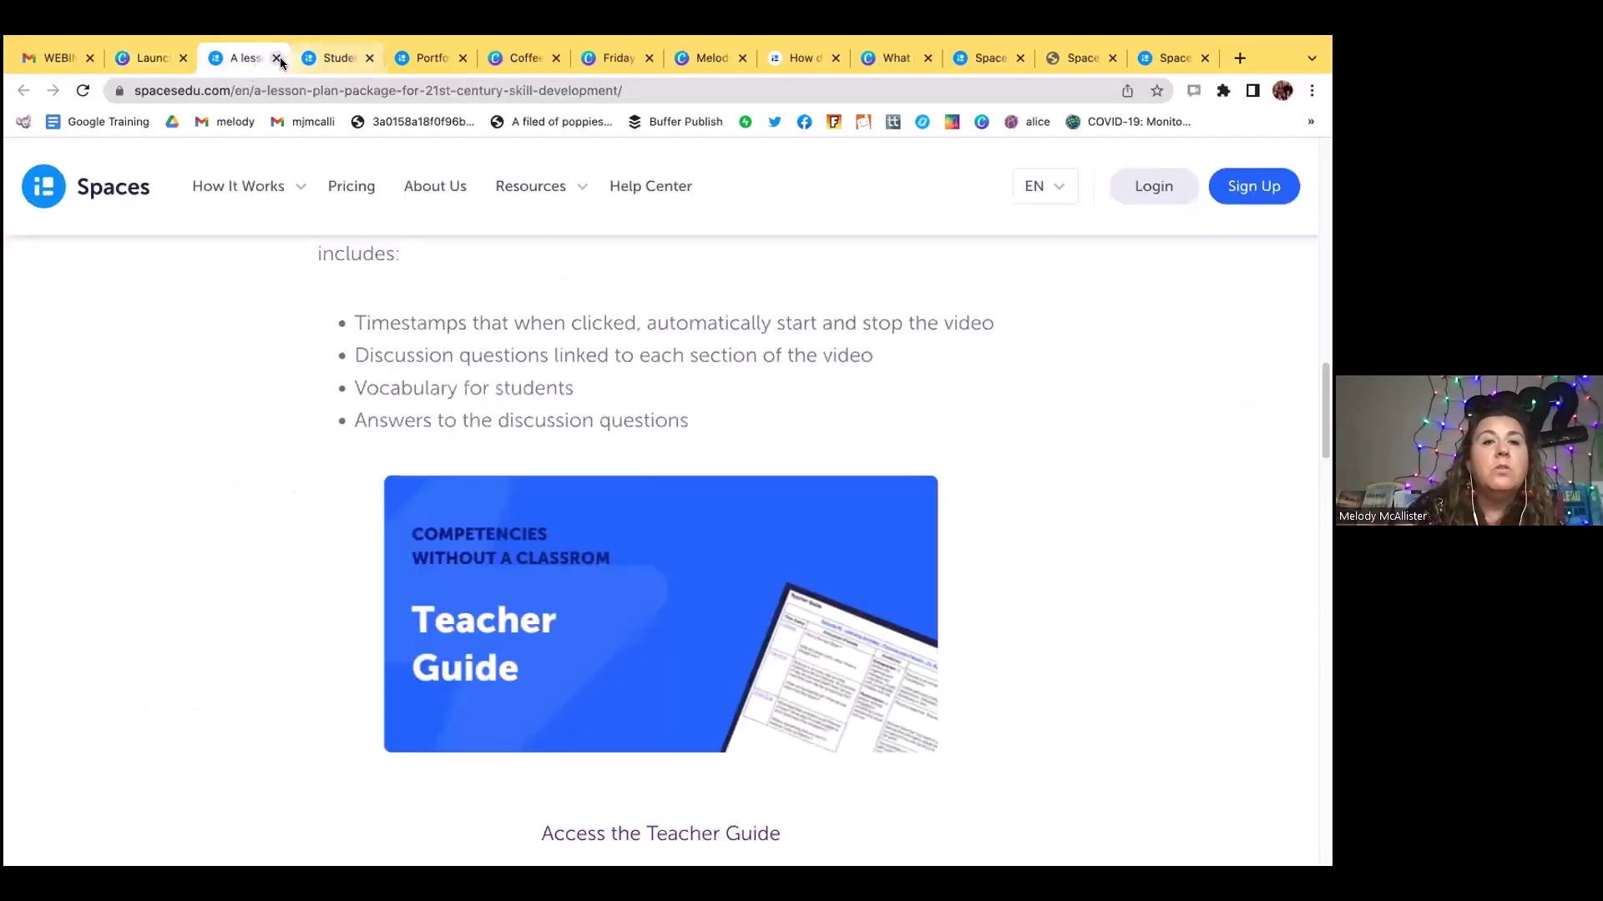
{"action": "left_click", "coordinate": [338, 59]}
{"action": "left_click", "coordinate": [278, 59]}
{"action": "left_click", "coordinate": [278, 58]}
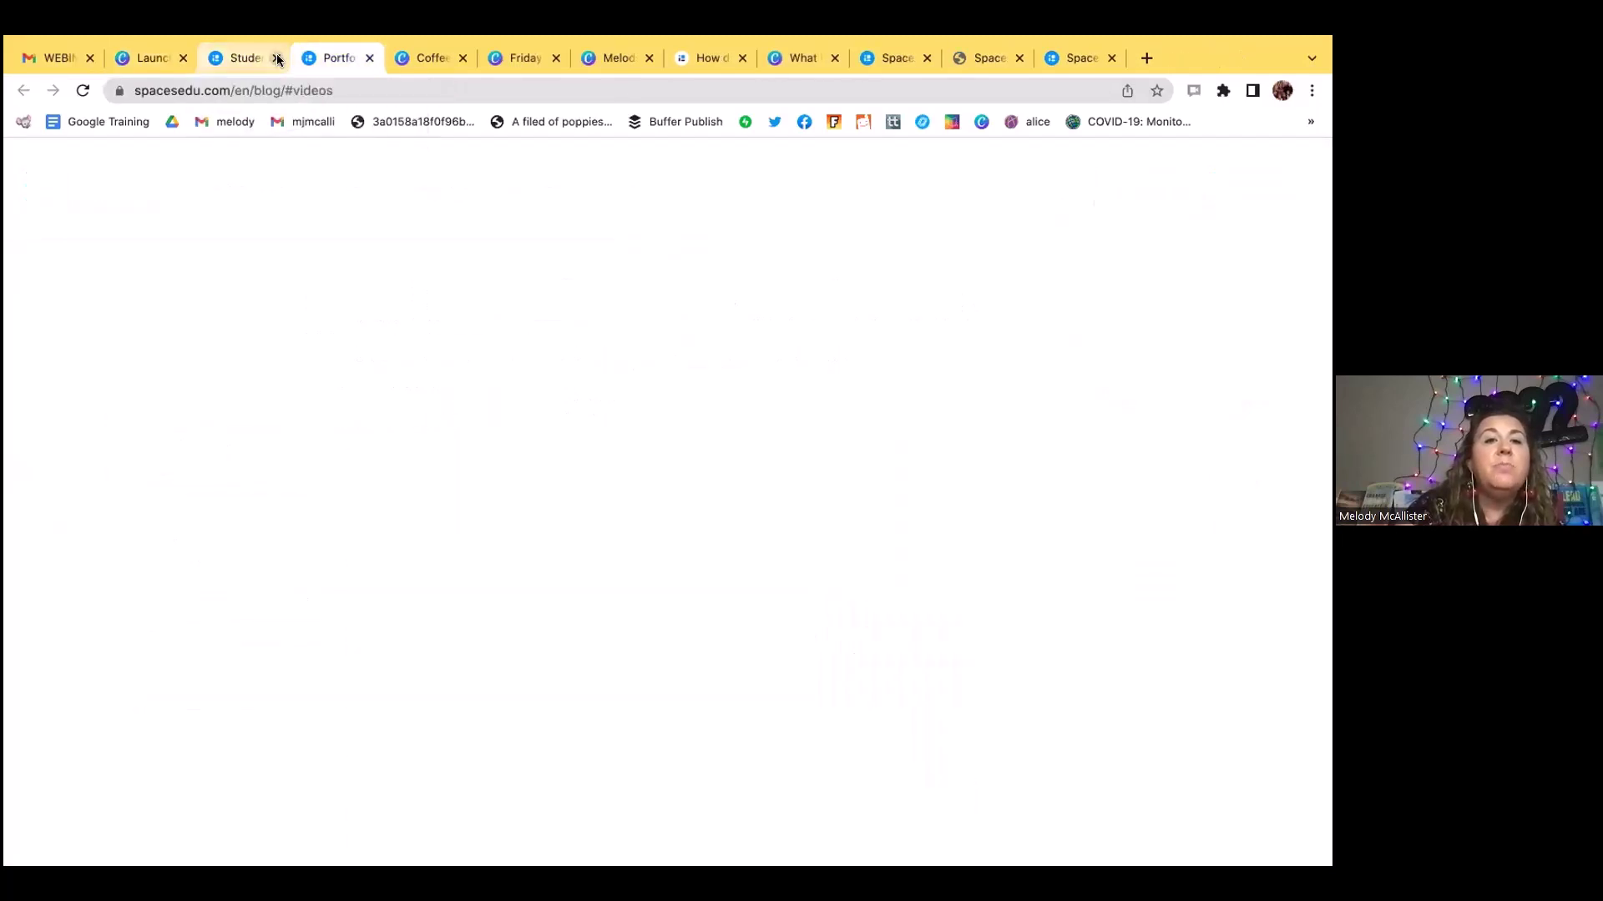
{"action": "left_click", "coordinate": [278, 59]}
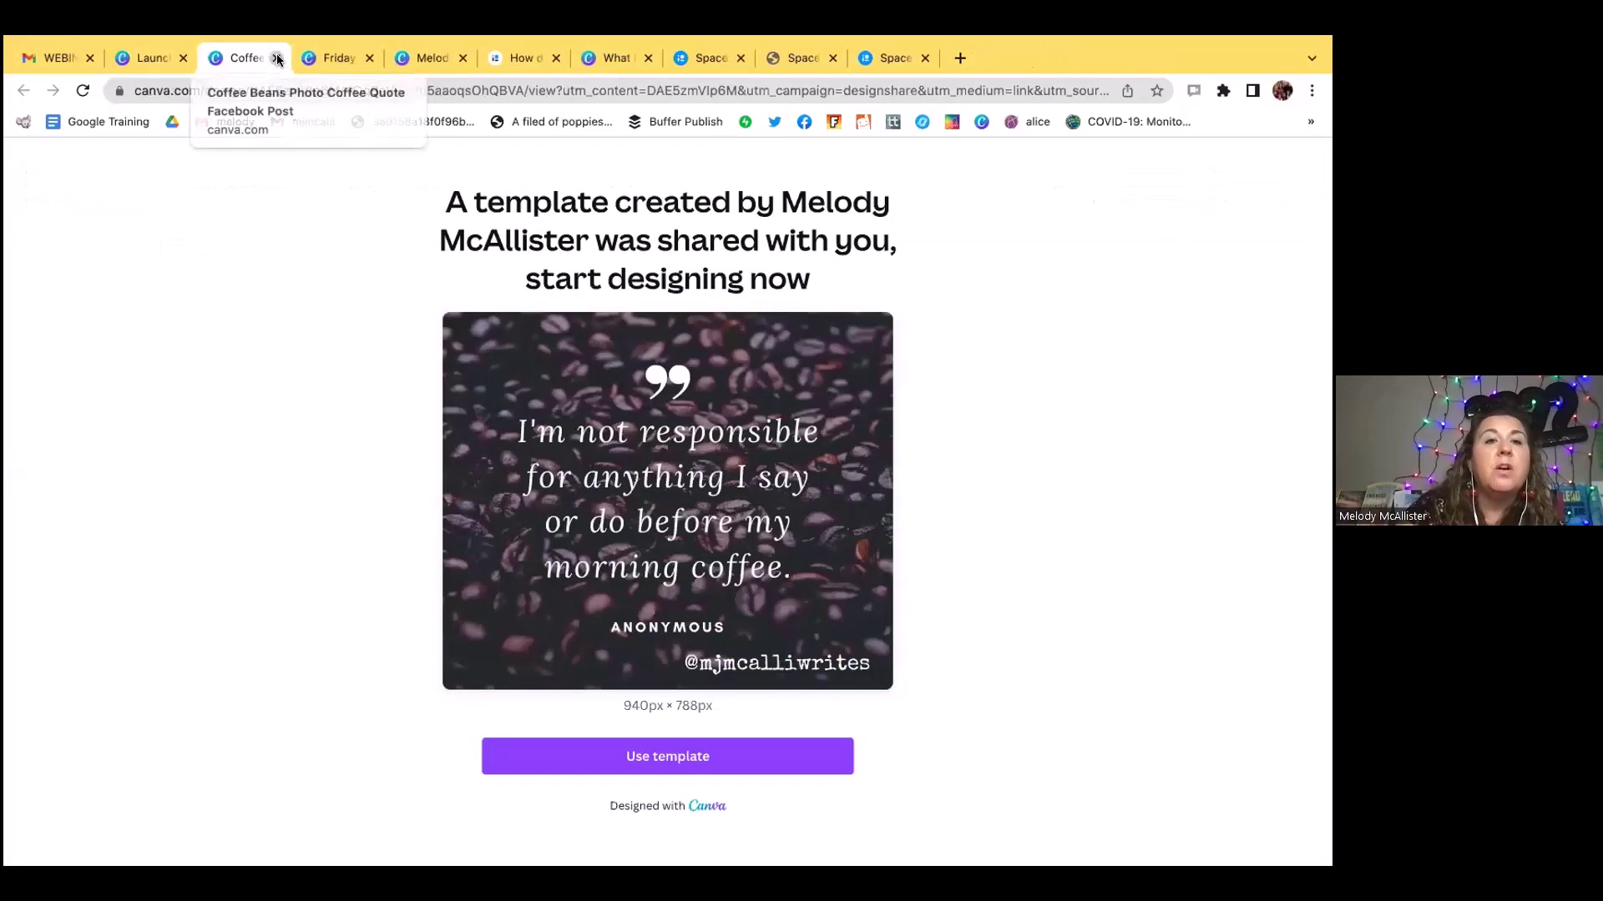
{"action": "left_click", "coordinate": [278, 58]}
{"action": "left_click", "coordinate": [278, 58]}
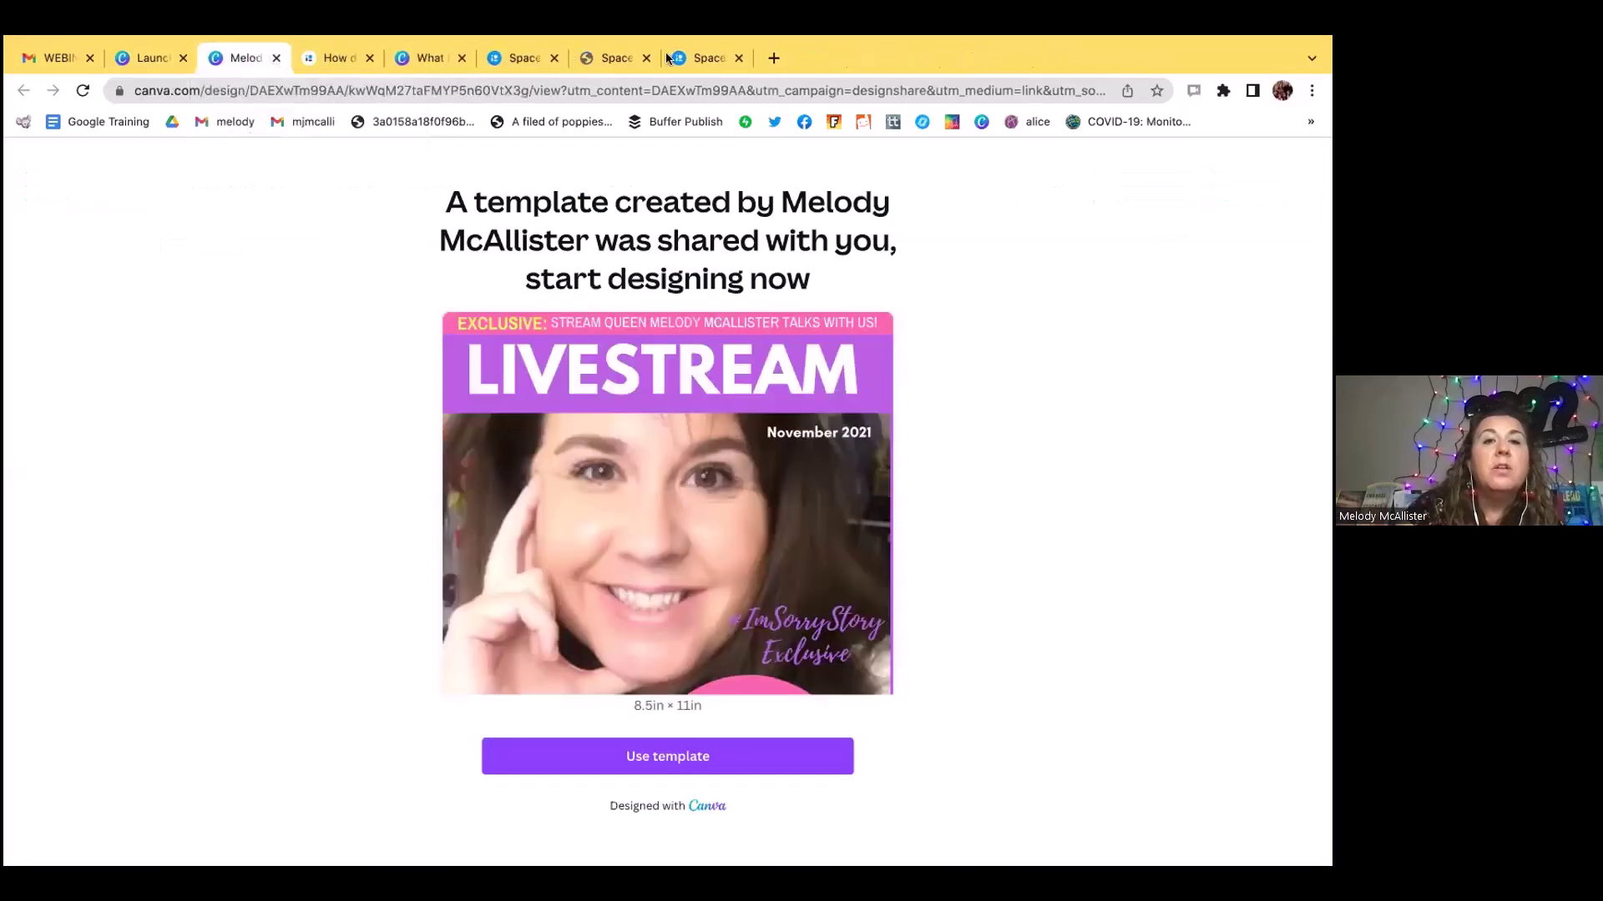
{"action": "left_click", "coordinate": [512, 58]}
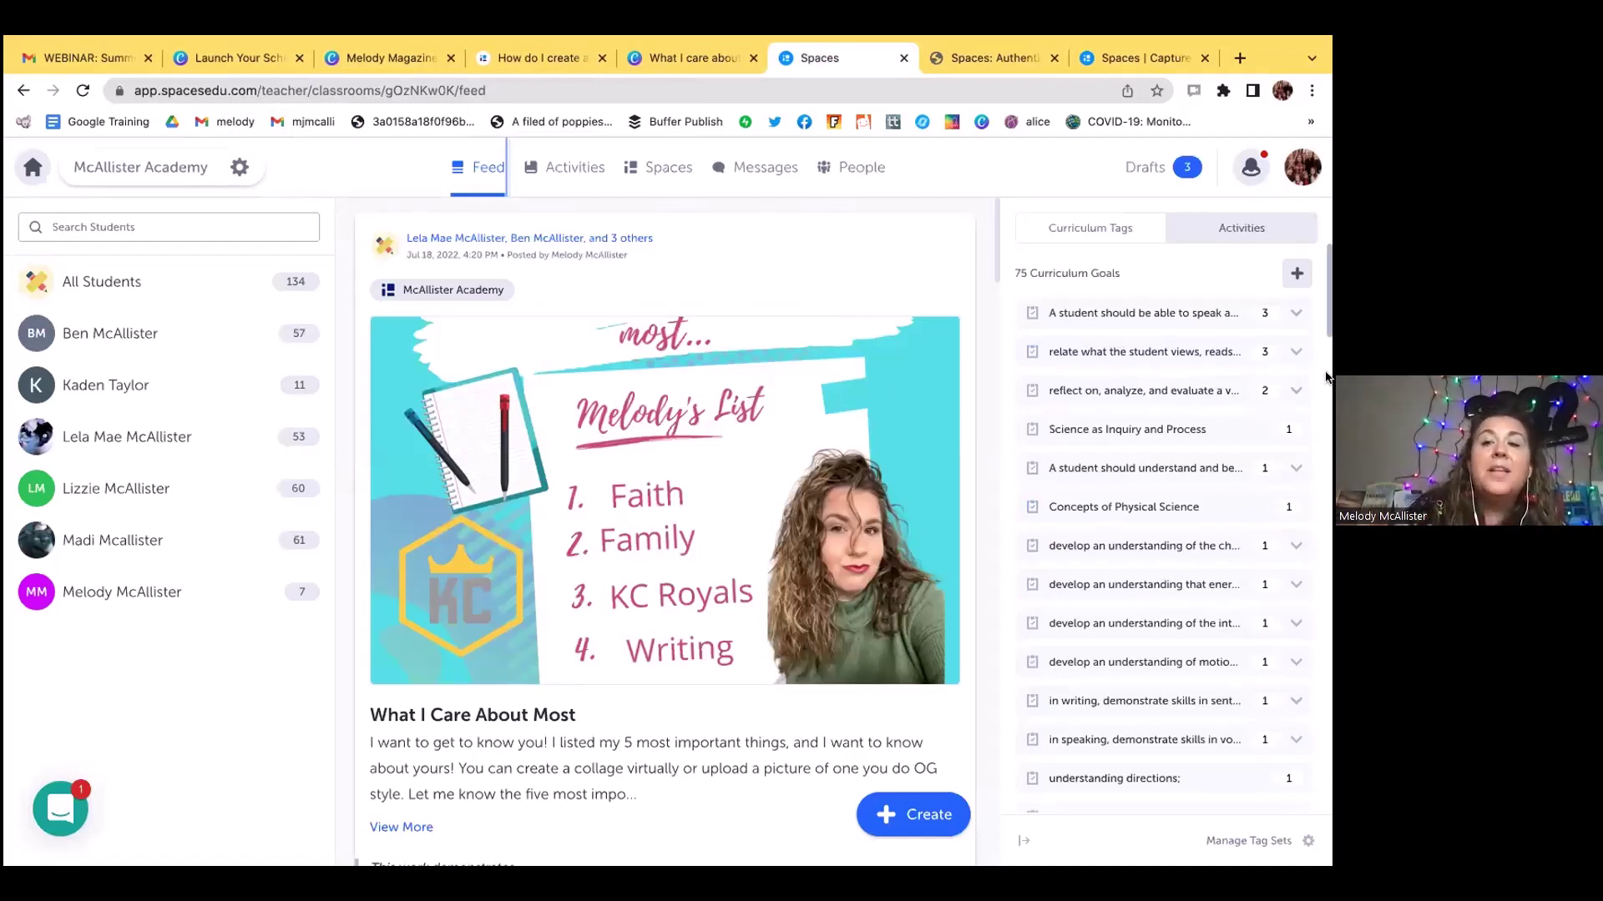
- Open the curriculum tag set settings, start a new tag set, search for Louisiana and choose it as the state
{"action": "triple_click", "coordinate": [1325, 338]}
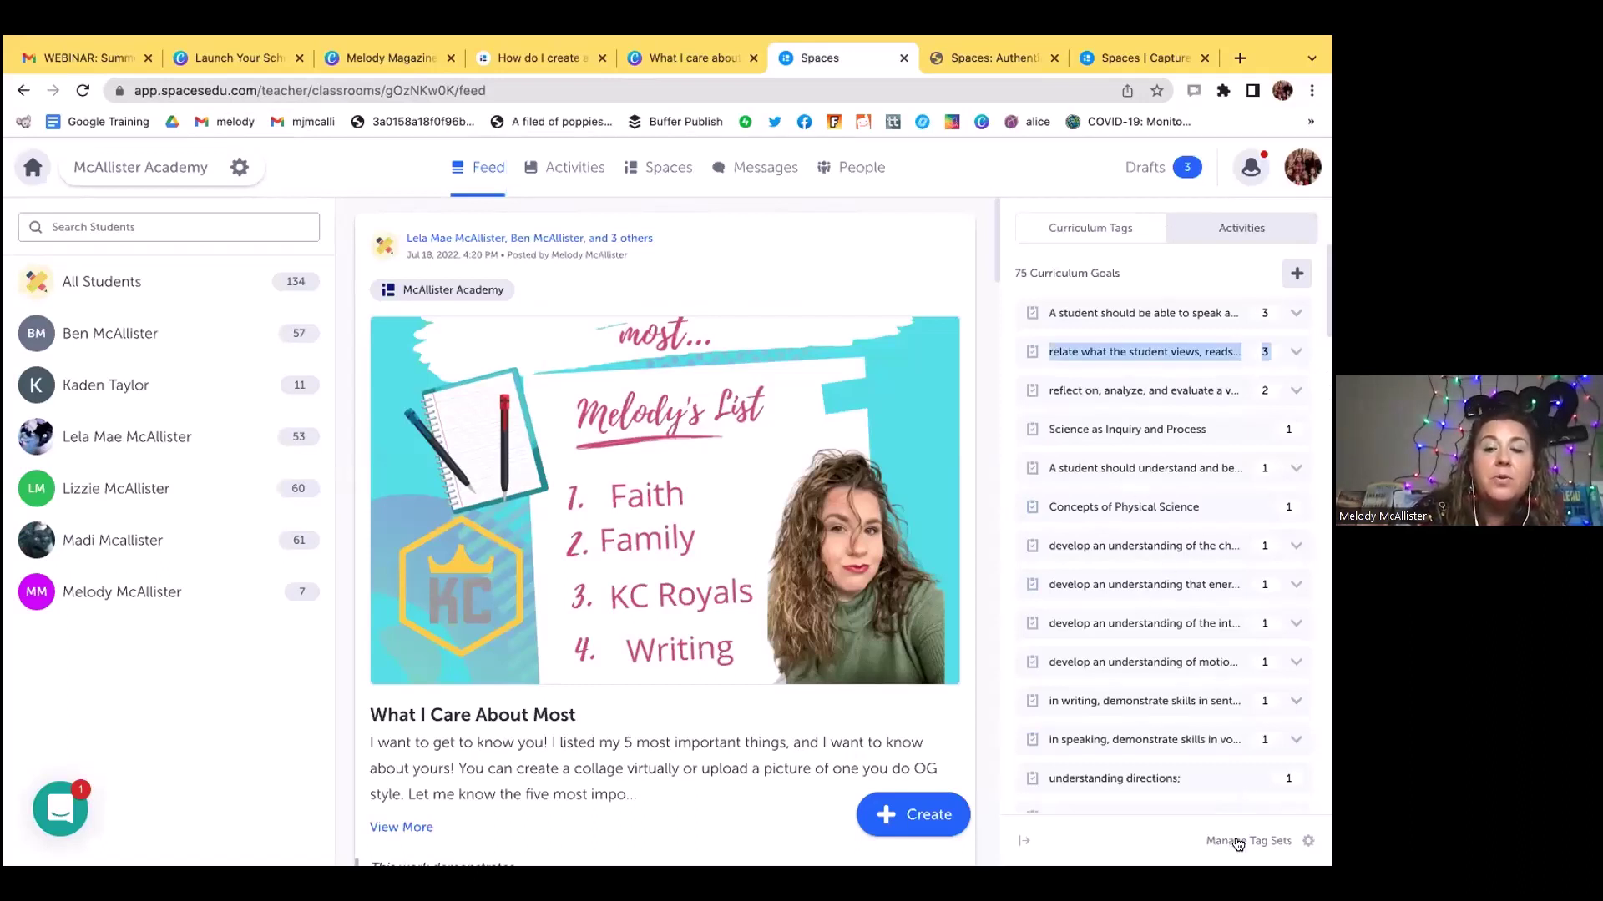
{"action": "left_click", "coordinate": [1288, 840]}
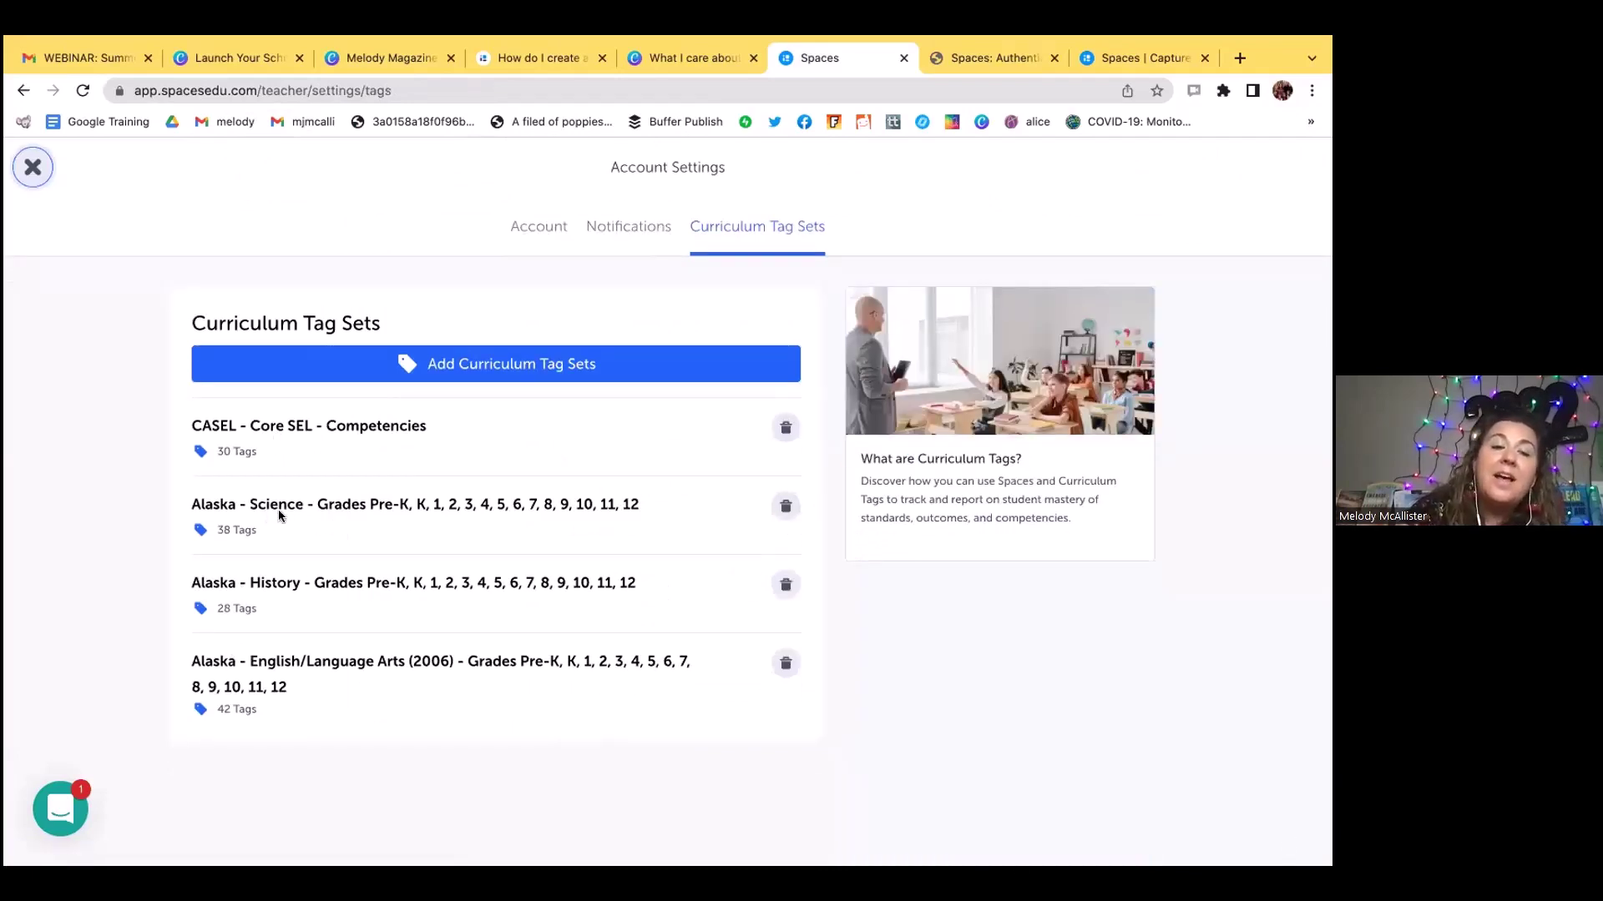
{"action": "left_click", "coordinate": [429, 364]}
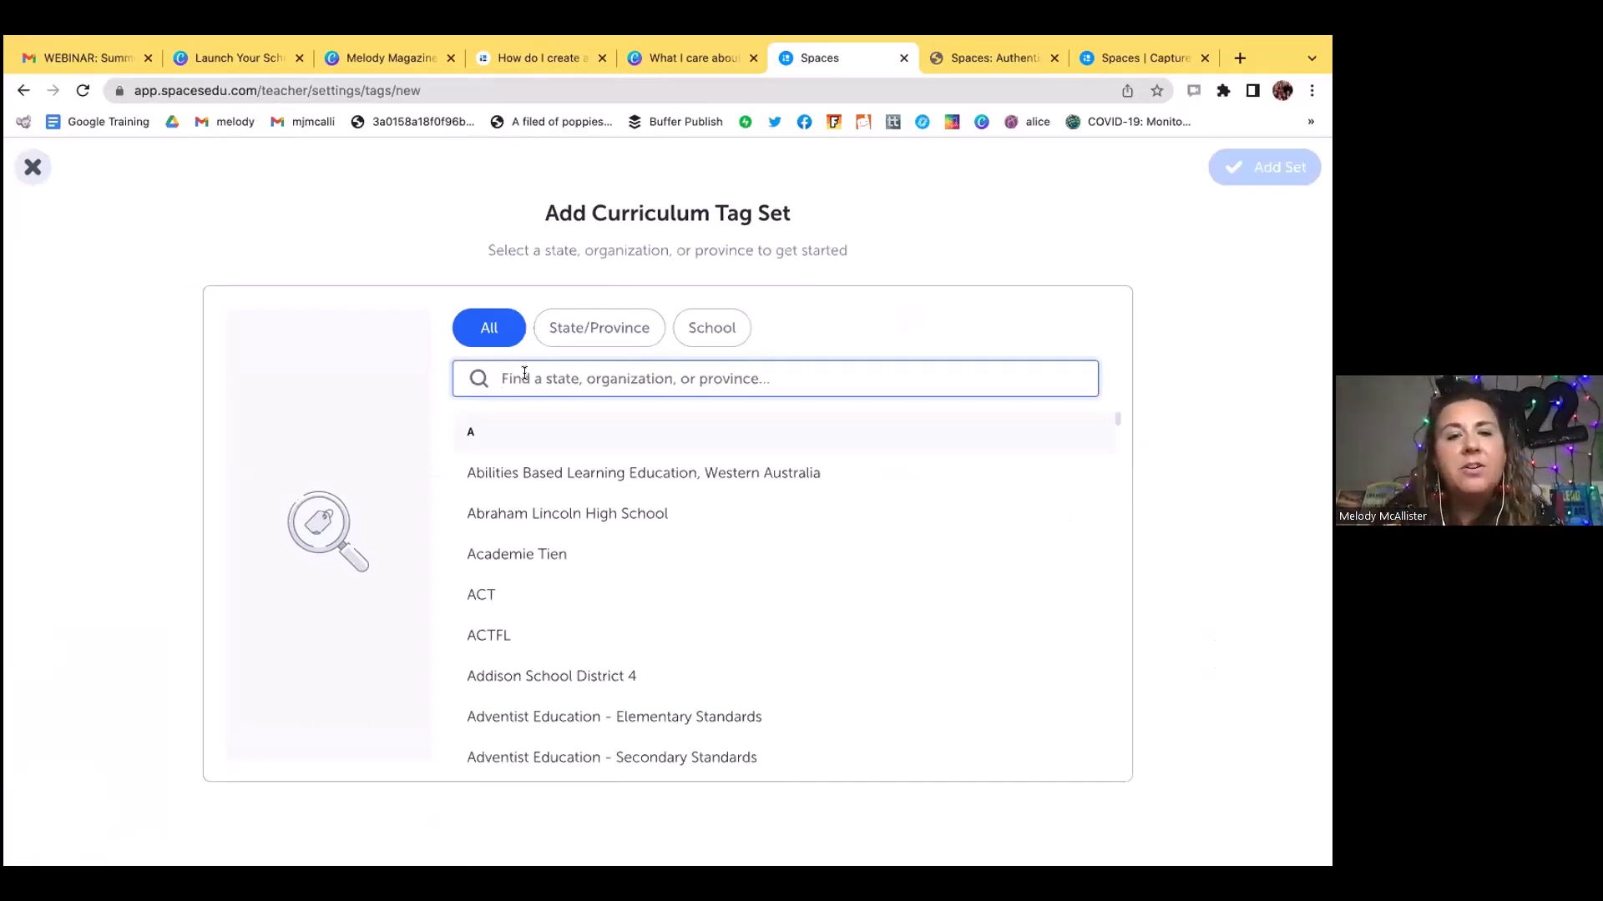
{"action": "type", "text": "Lousi"}
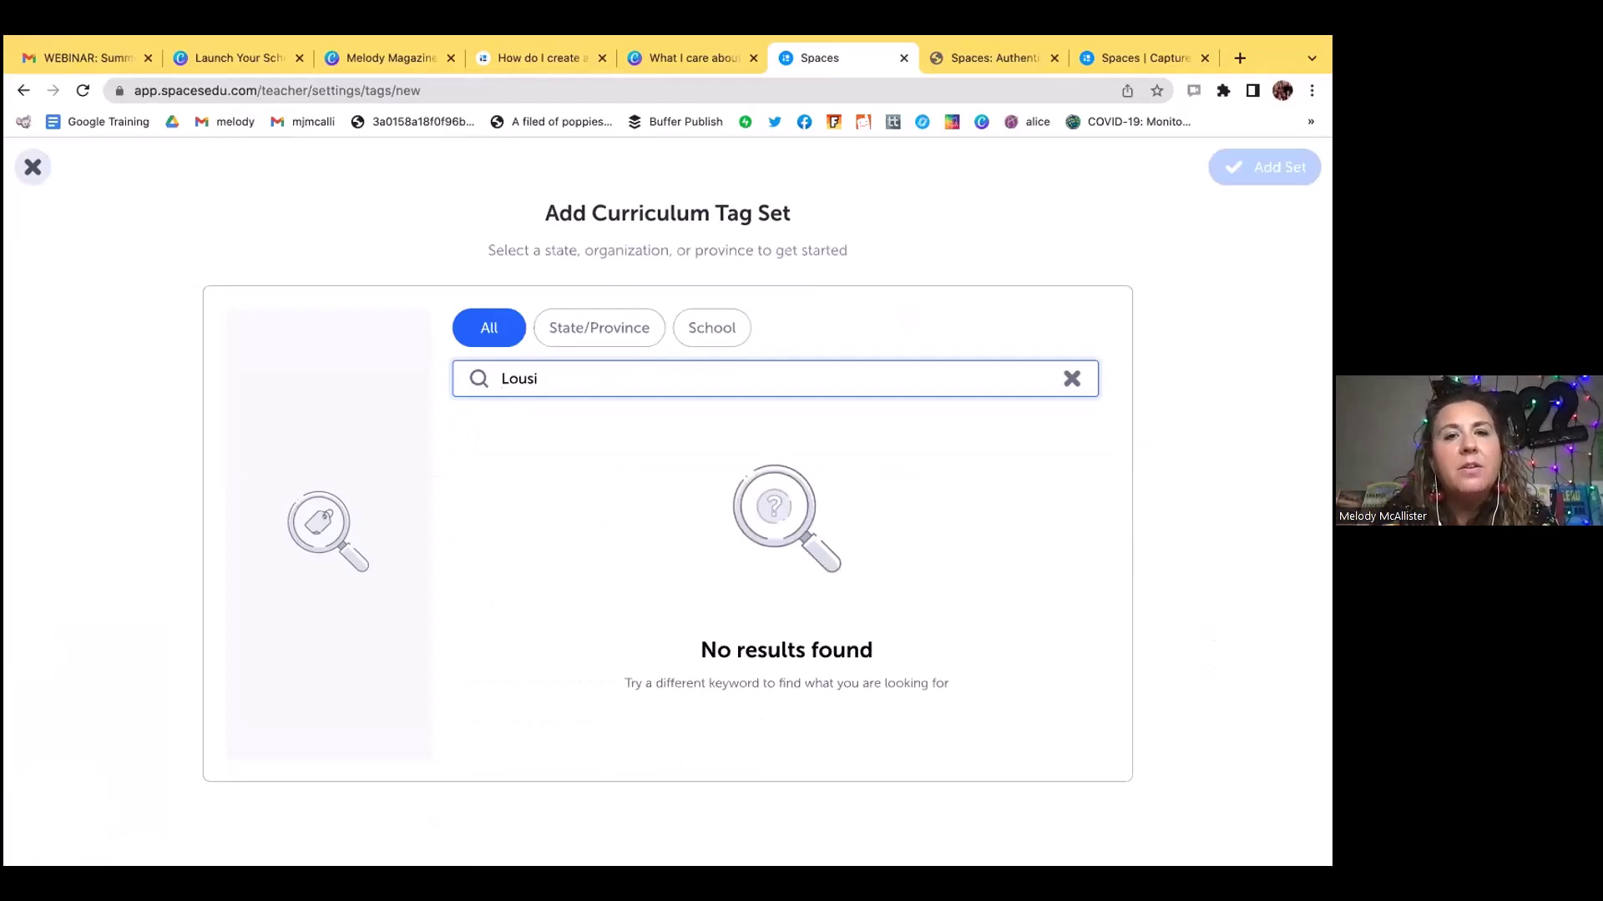
{"action": "key", "text": "BackSpace"}
{"action": "key", "text": "BackSpace"}
{"action": "type", "text": "is"}
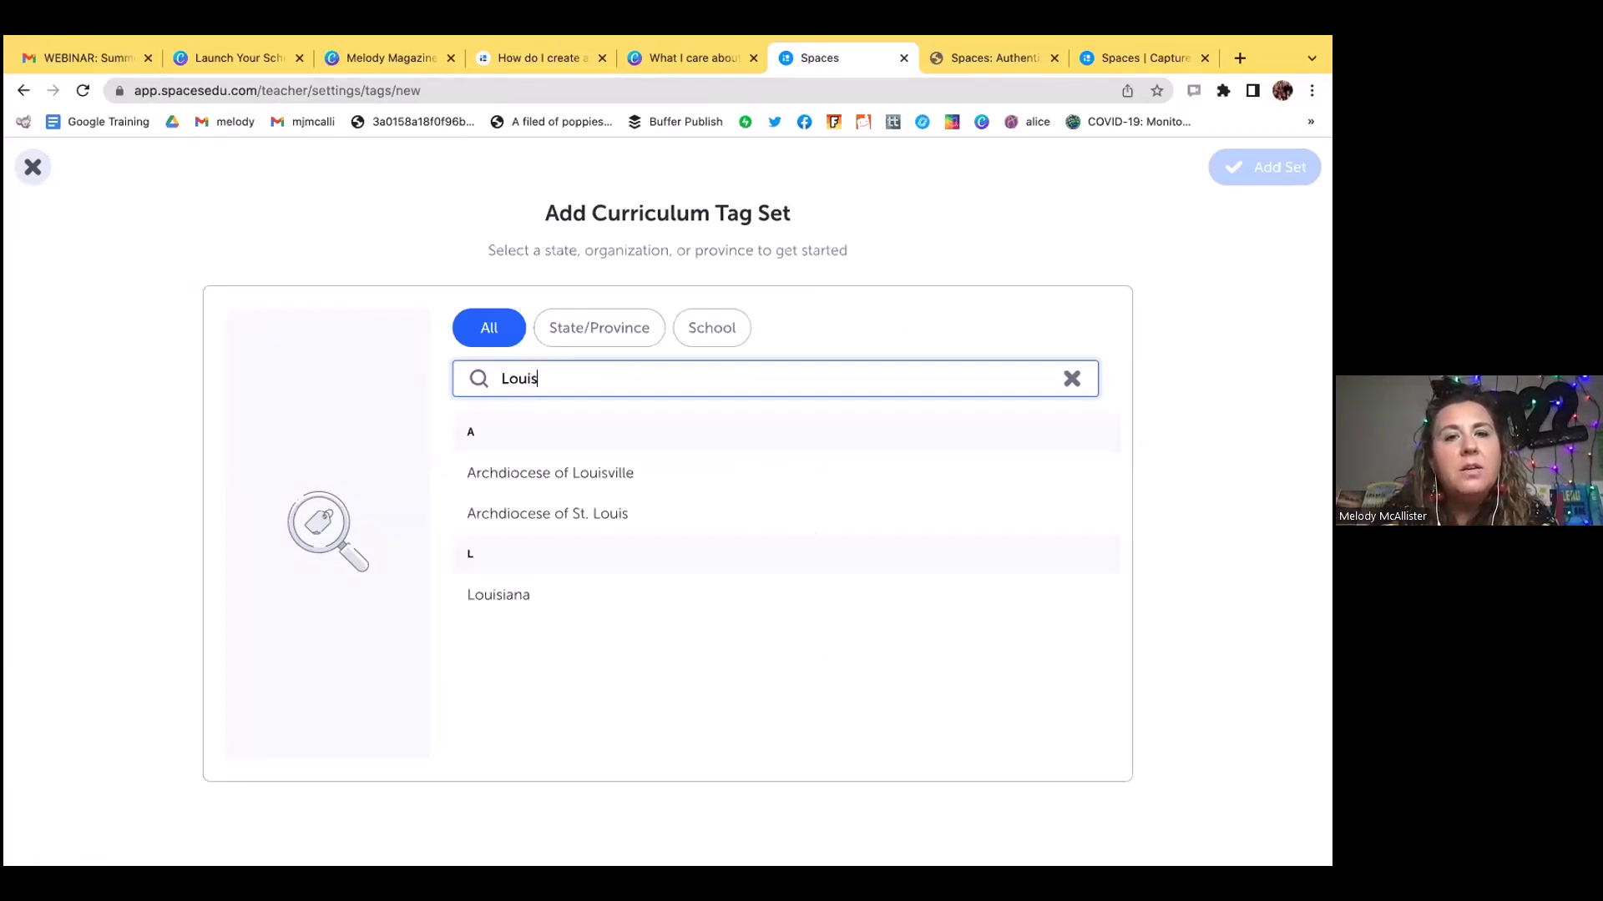
{"action": "type", "text": "iana"}
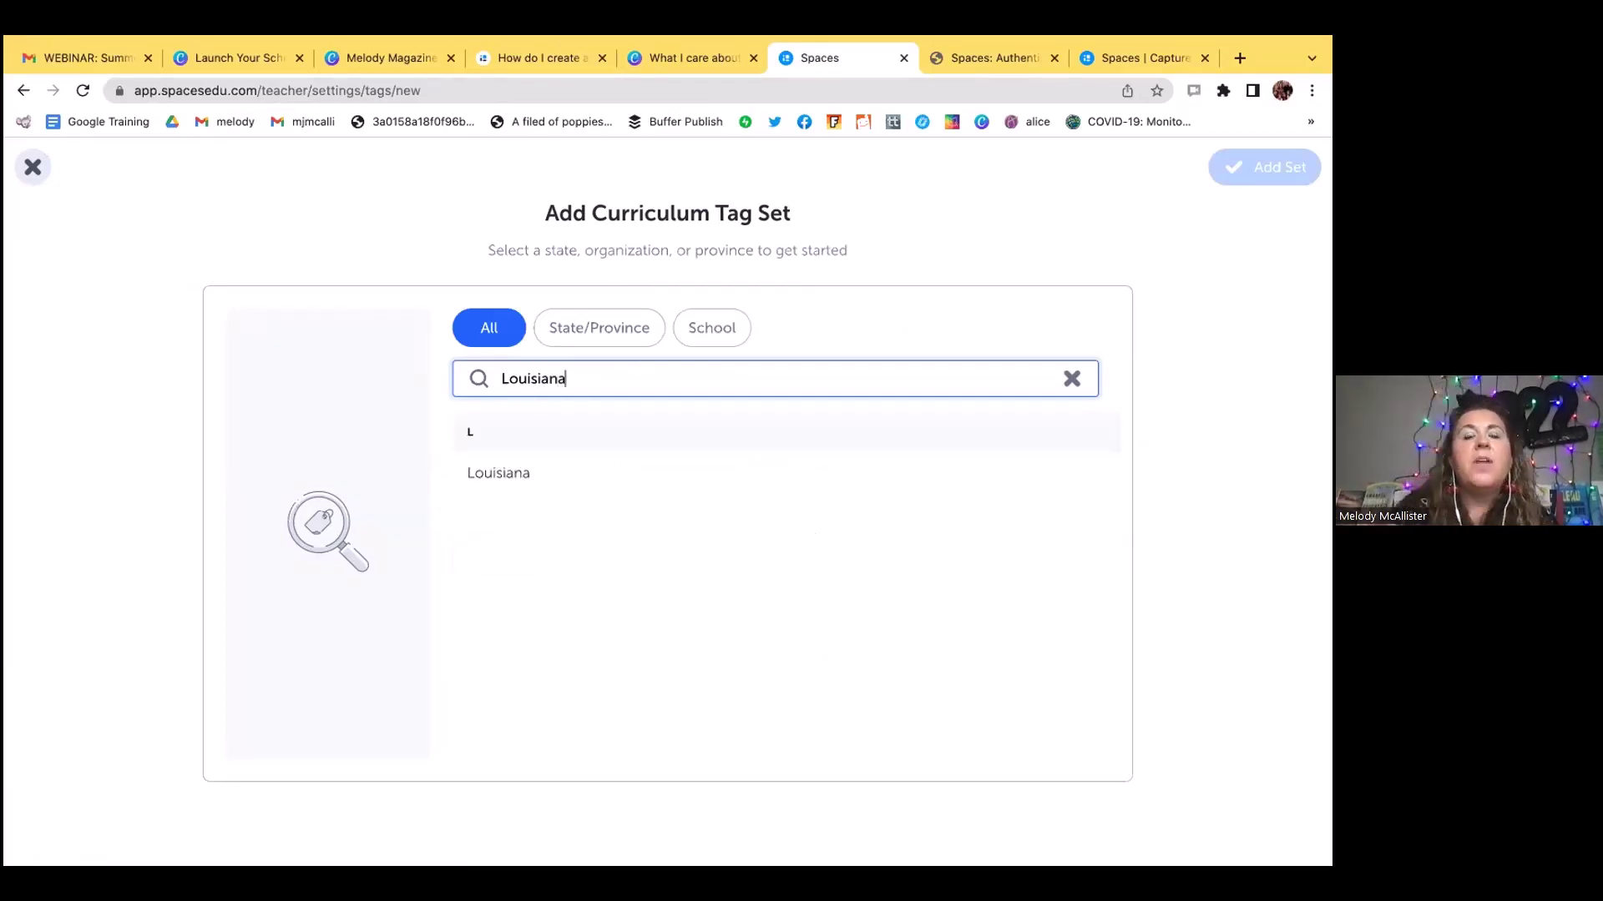
{"action": "left_click", "coordinate": [490, 470]}
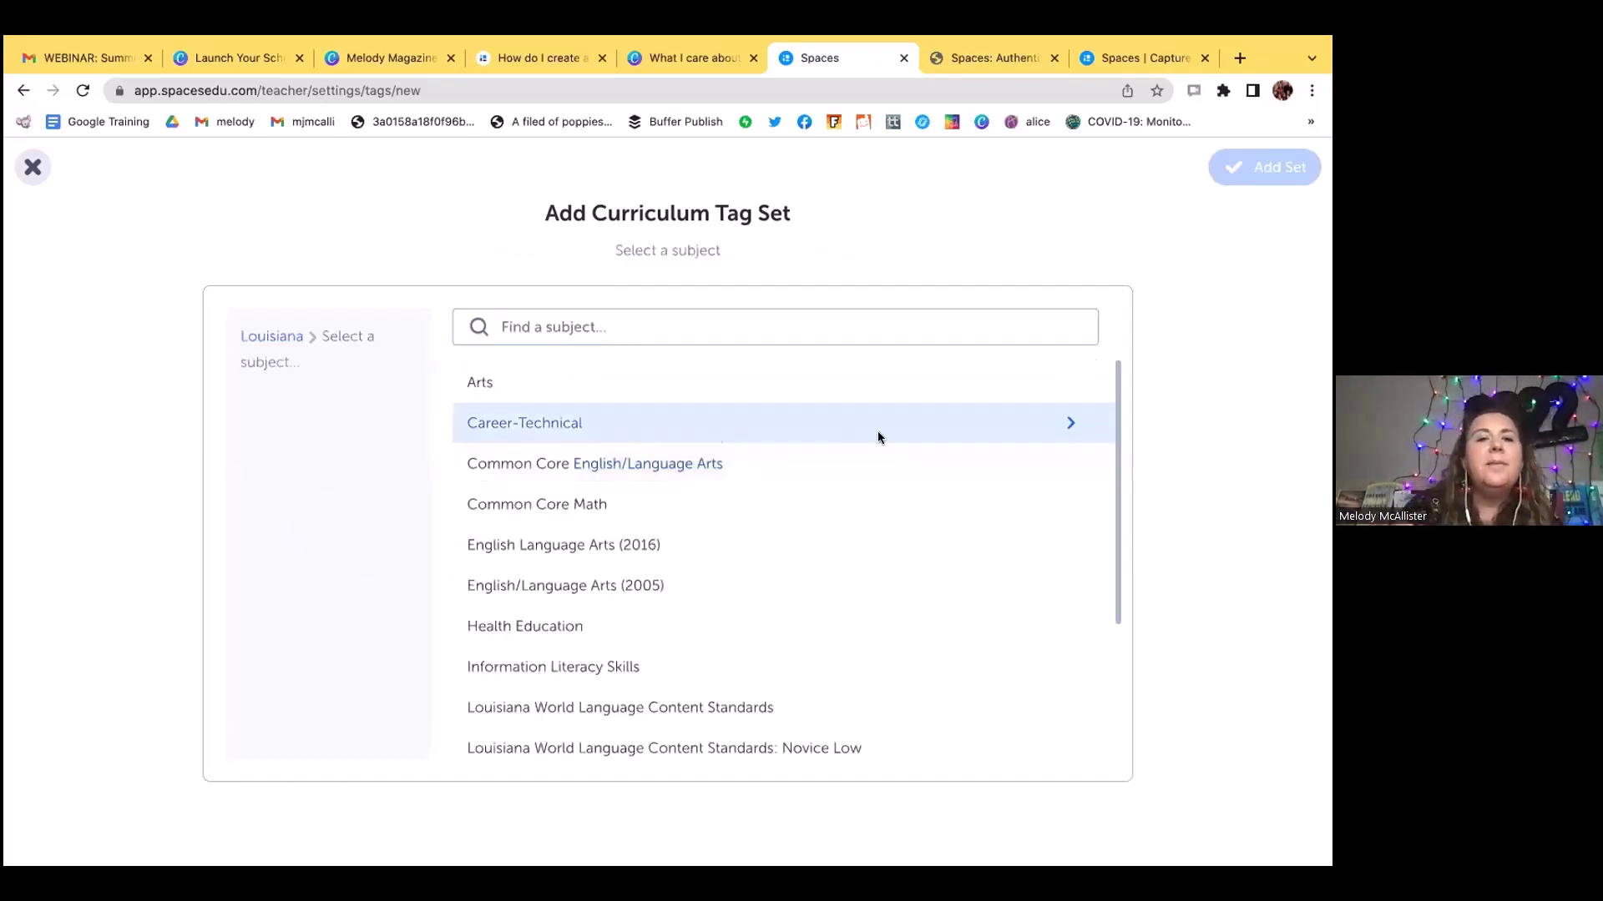
- Choose Science and Grade 5 for the Louisiana tag set, review its standards and add the set
{"action": "scroll", "coordinate": [1115, 398], "scroll_direction": "down", "scroll_amount": 1}
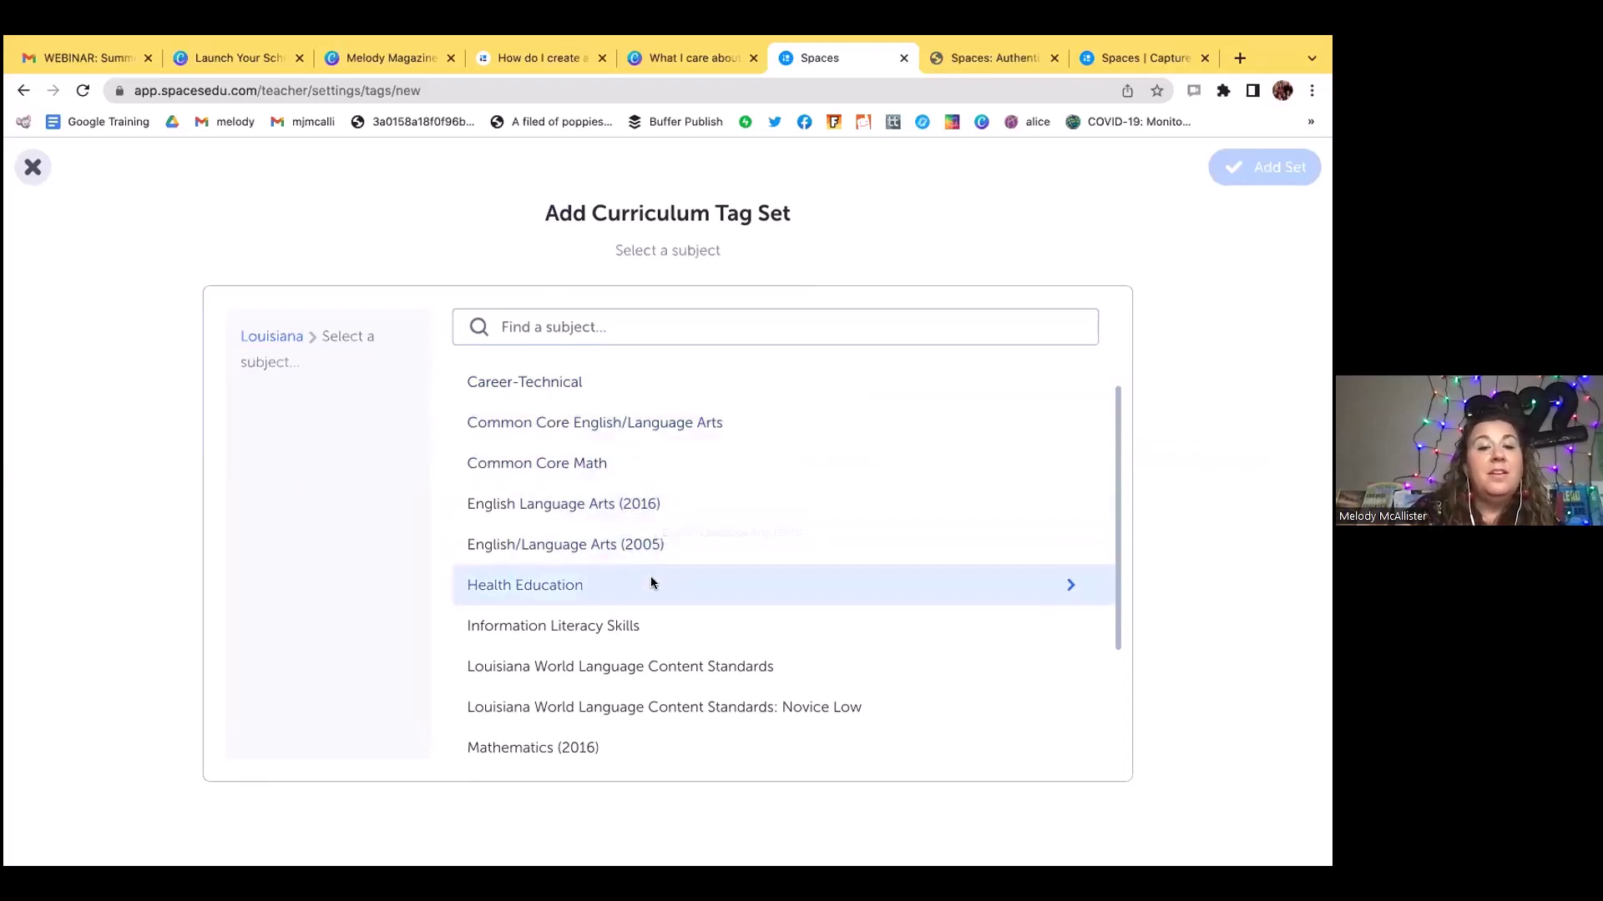
{"action": "left_click_drag", "start_coordinate": [1118, 456], "coordinate": [1096, 594]}
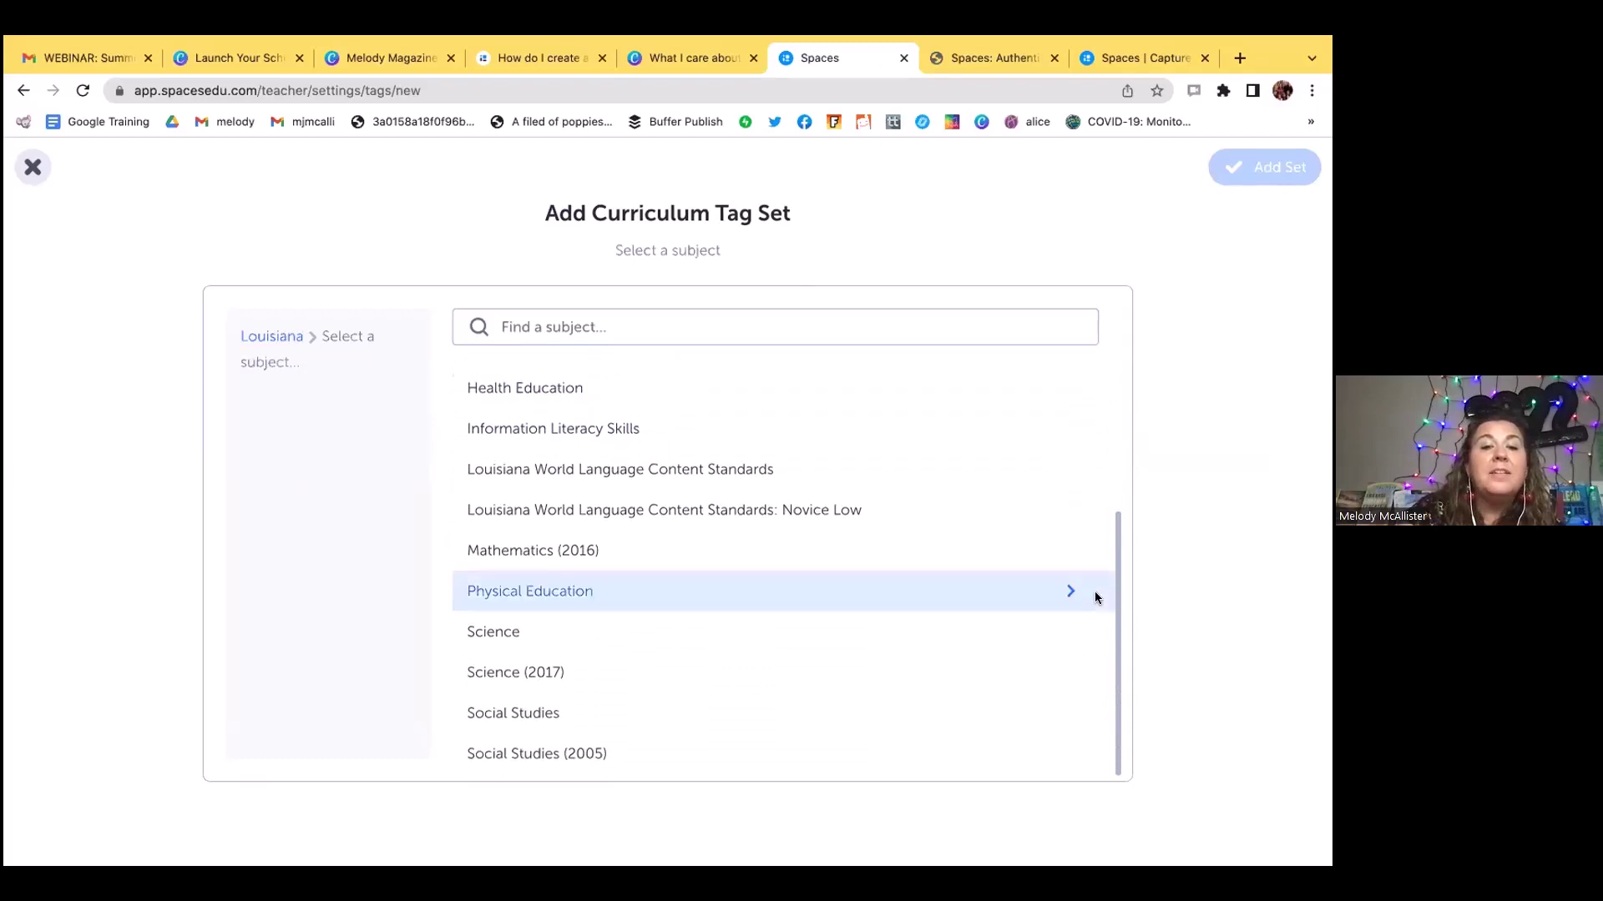
{"action": "left_click", "coordinate": [908, 626]}
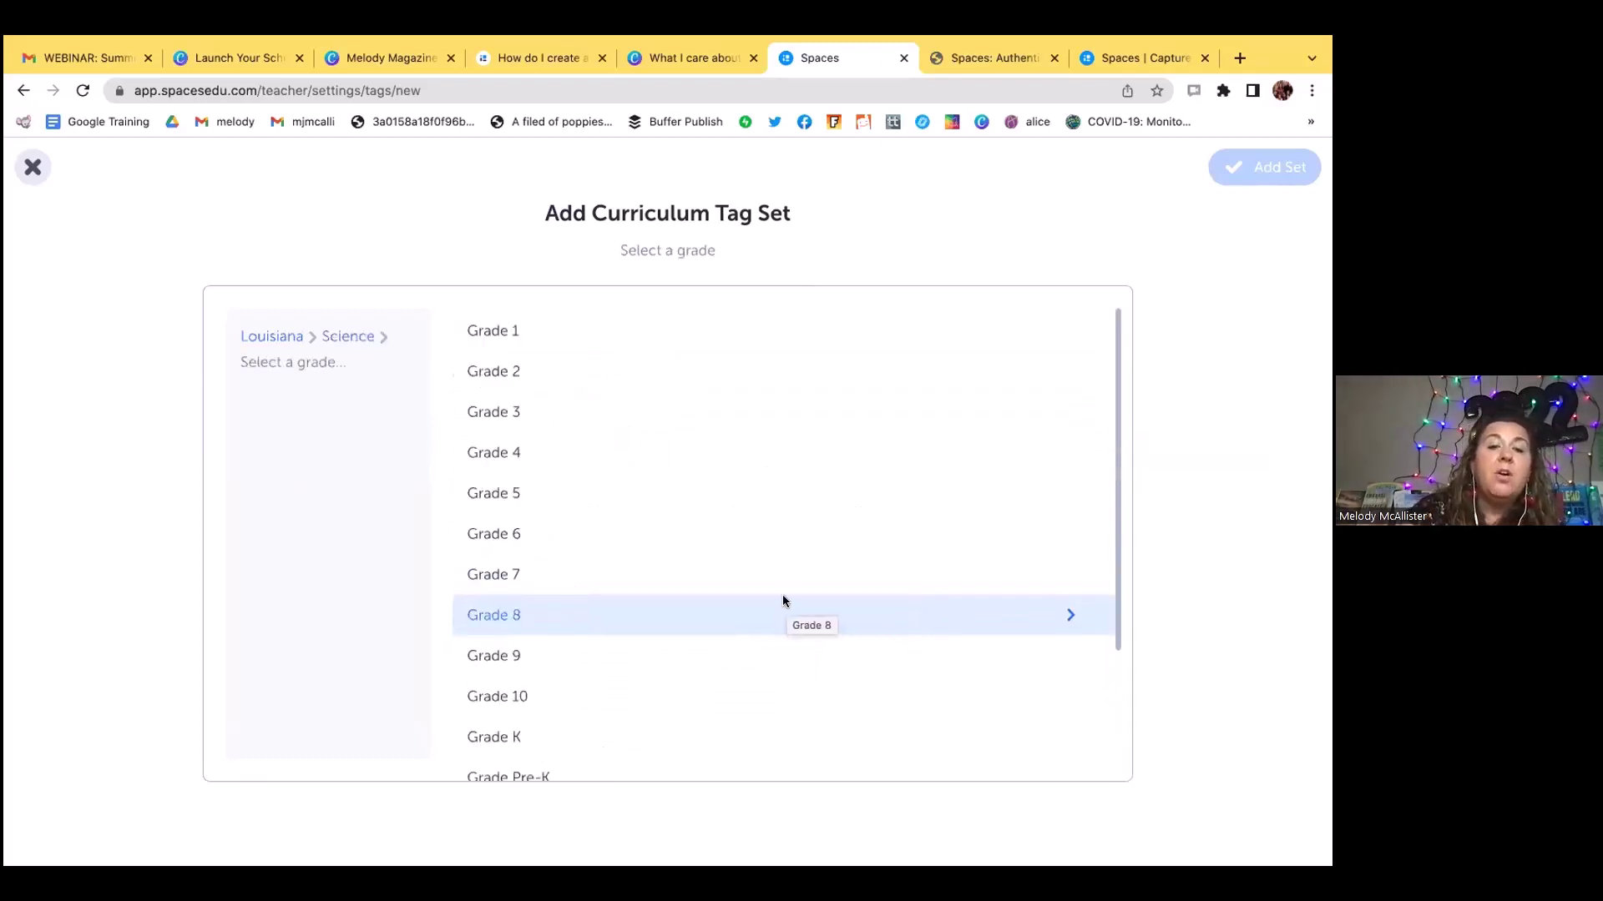
{"action": "left_click", "coordinate": [756, 505]}
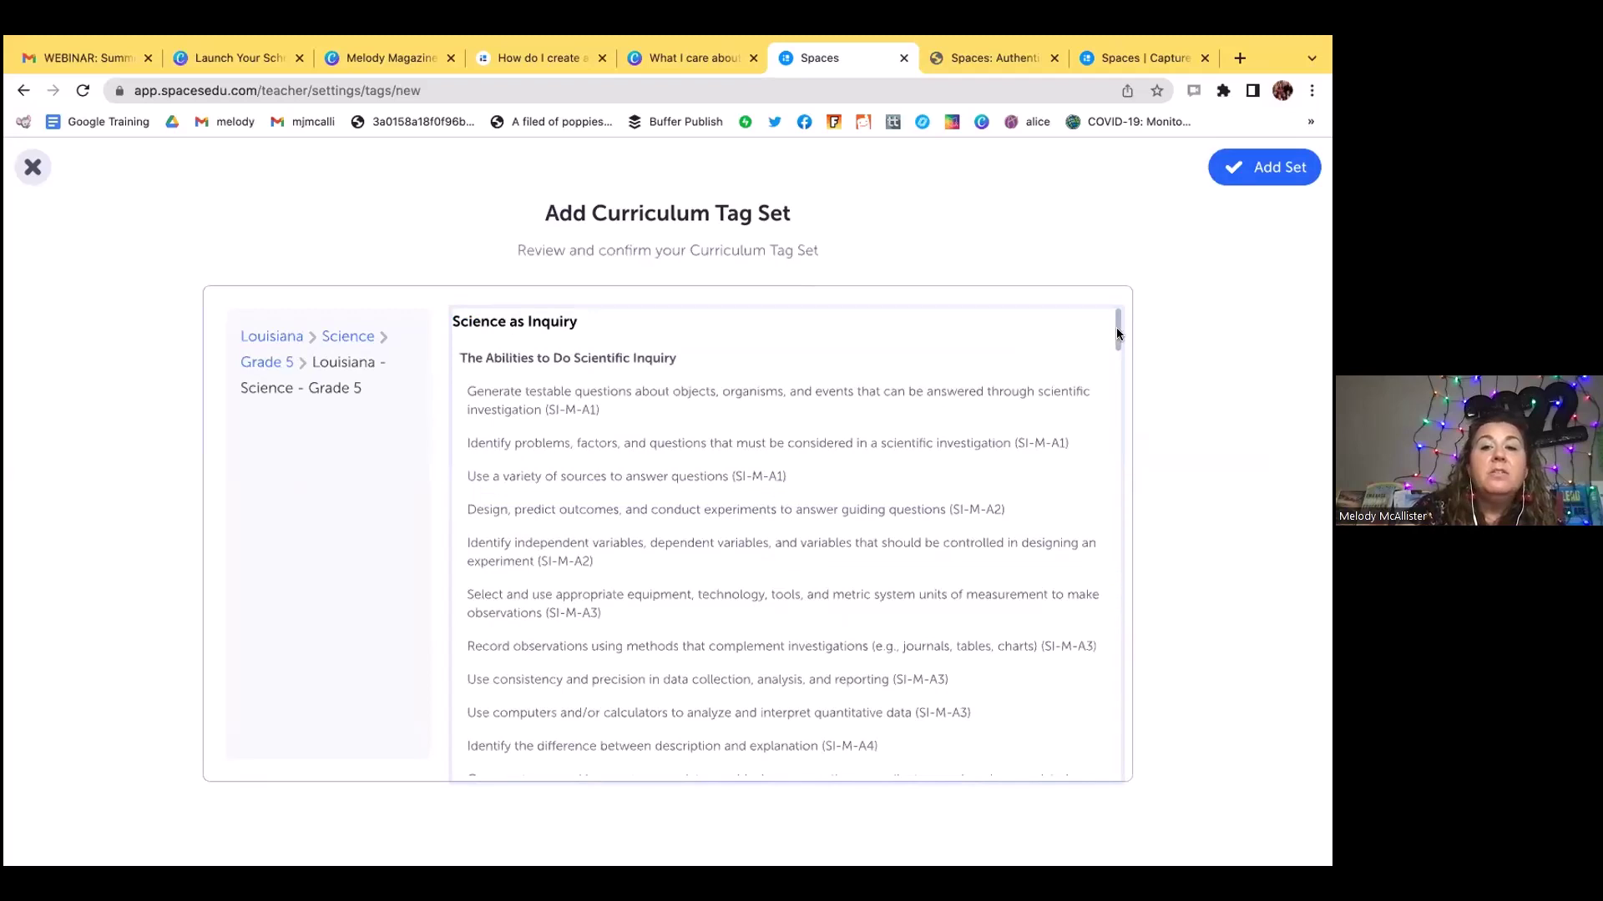
{"action": "scroll", "coordinate": [1110, 359], "scroll_direction": "down", "scroll_amount": 5}
{"action": "scroll", "coordinate": [1102, 417], "scroll_direction": "down", "scroll_amount": 5}
{"action": "scroll", "coordinate": [1100, 401], "scroll_direction": "up", "scroll_amount": 8}
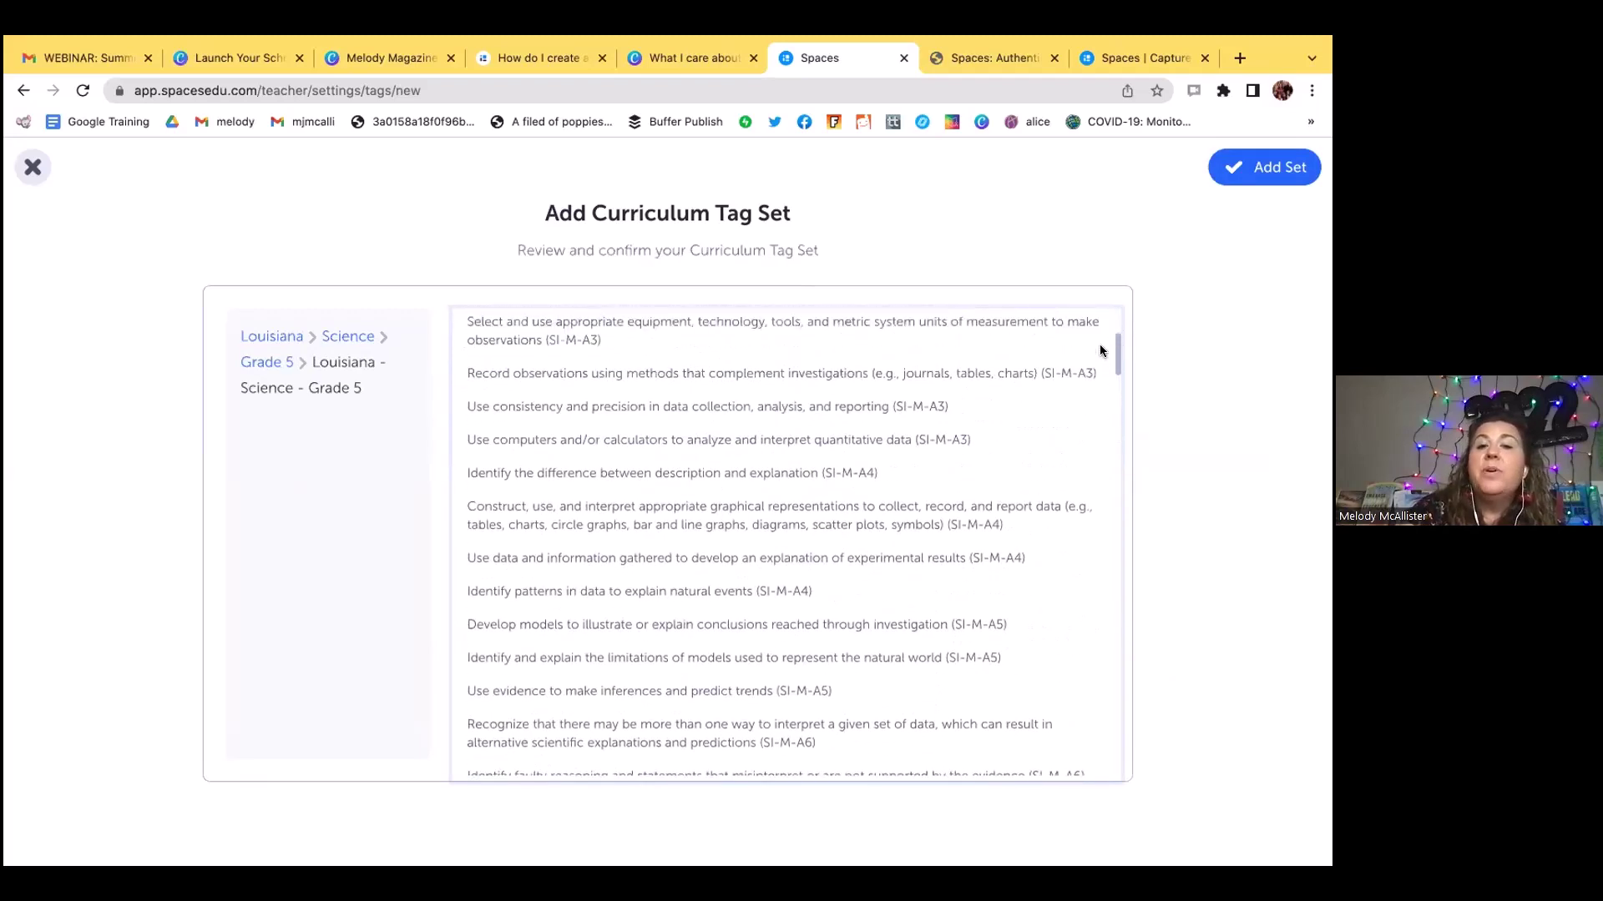
{"action": "left_click", "coordinate": [1241, 167]}
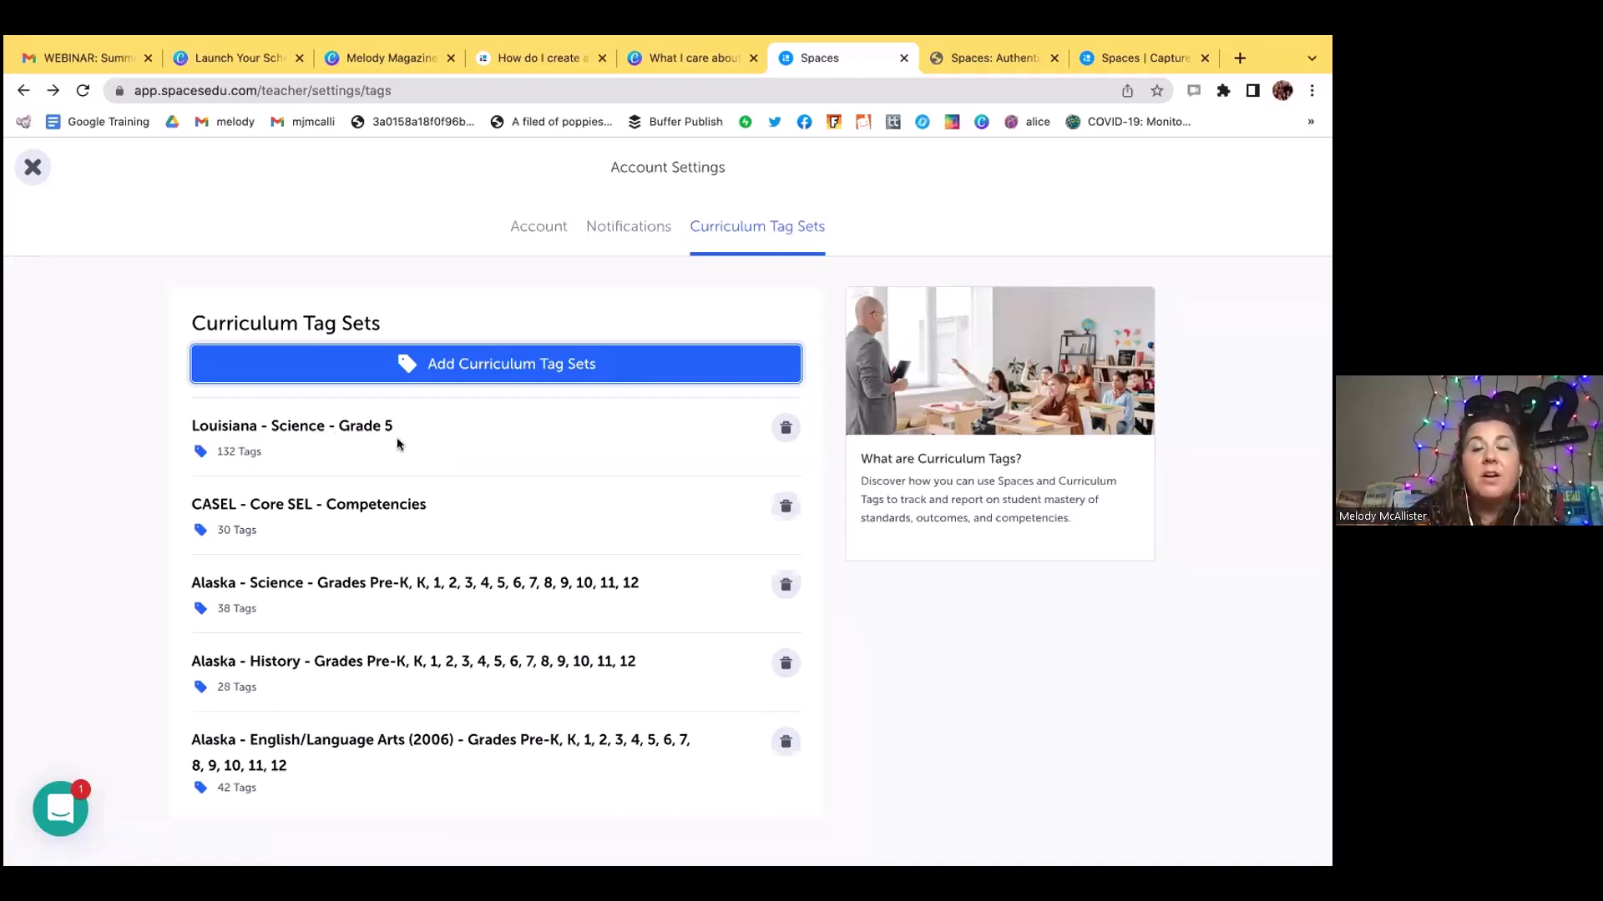
- Start another curriculum tag set, search the organizations for CASE and clear the search
{"action": "left_click", "coordinate": [558, 368]}
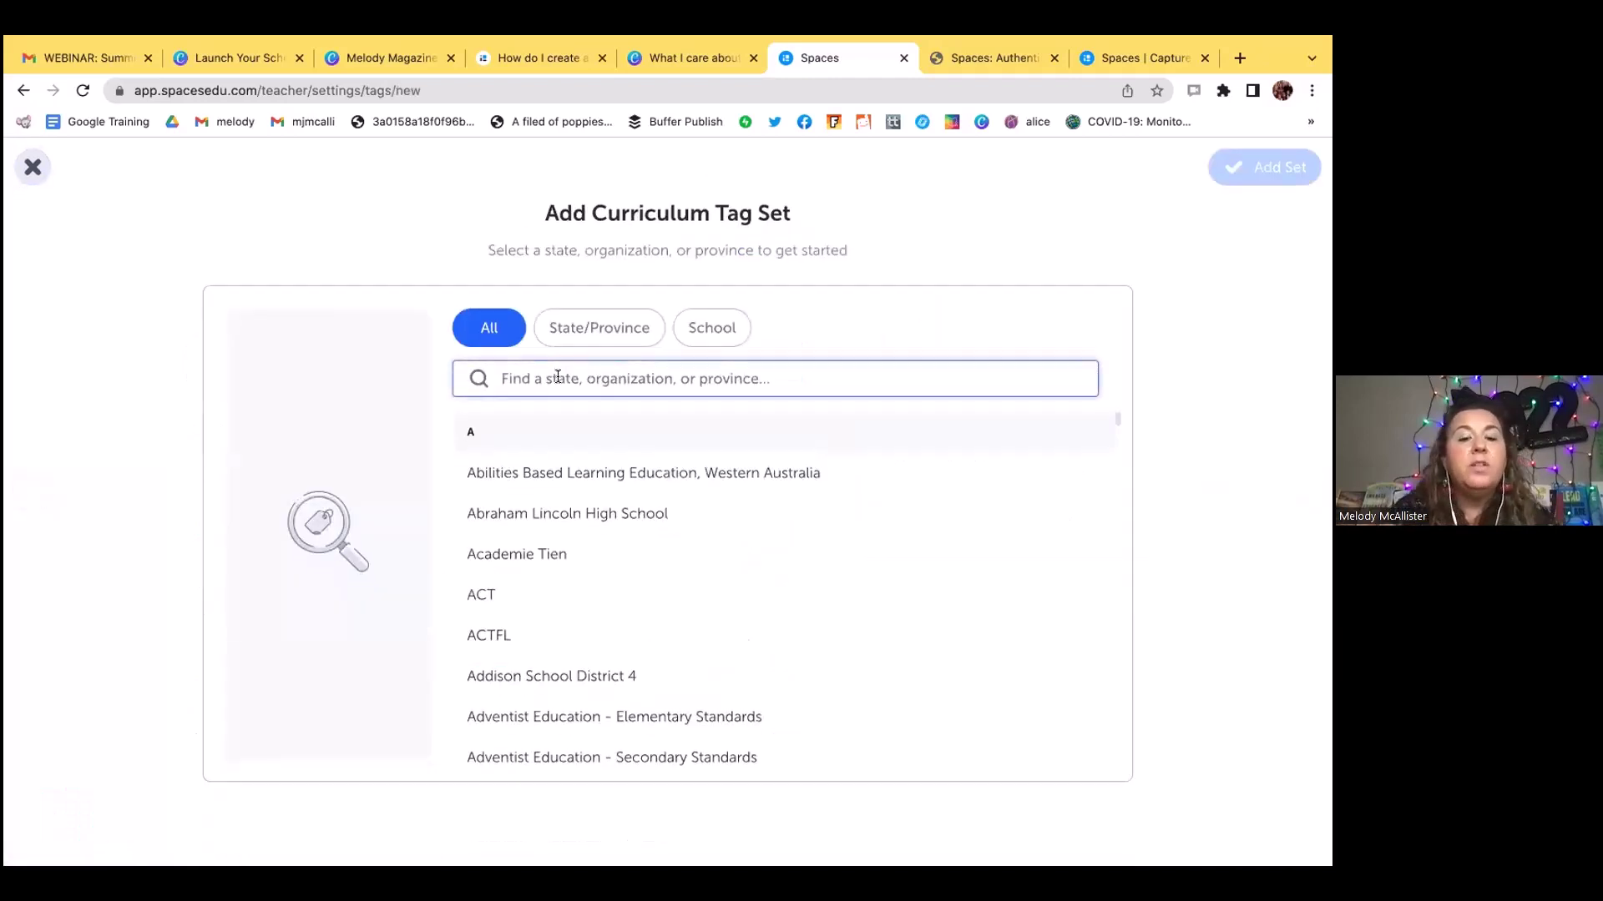
{"action": "type", "text": "CASE"}
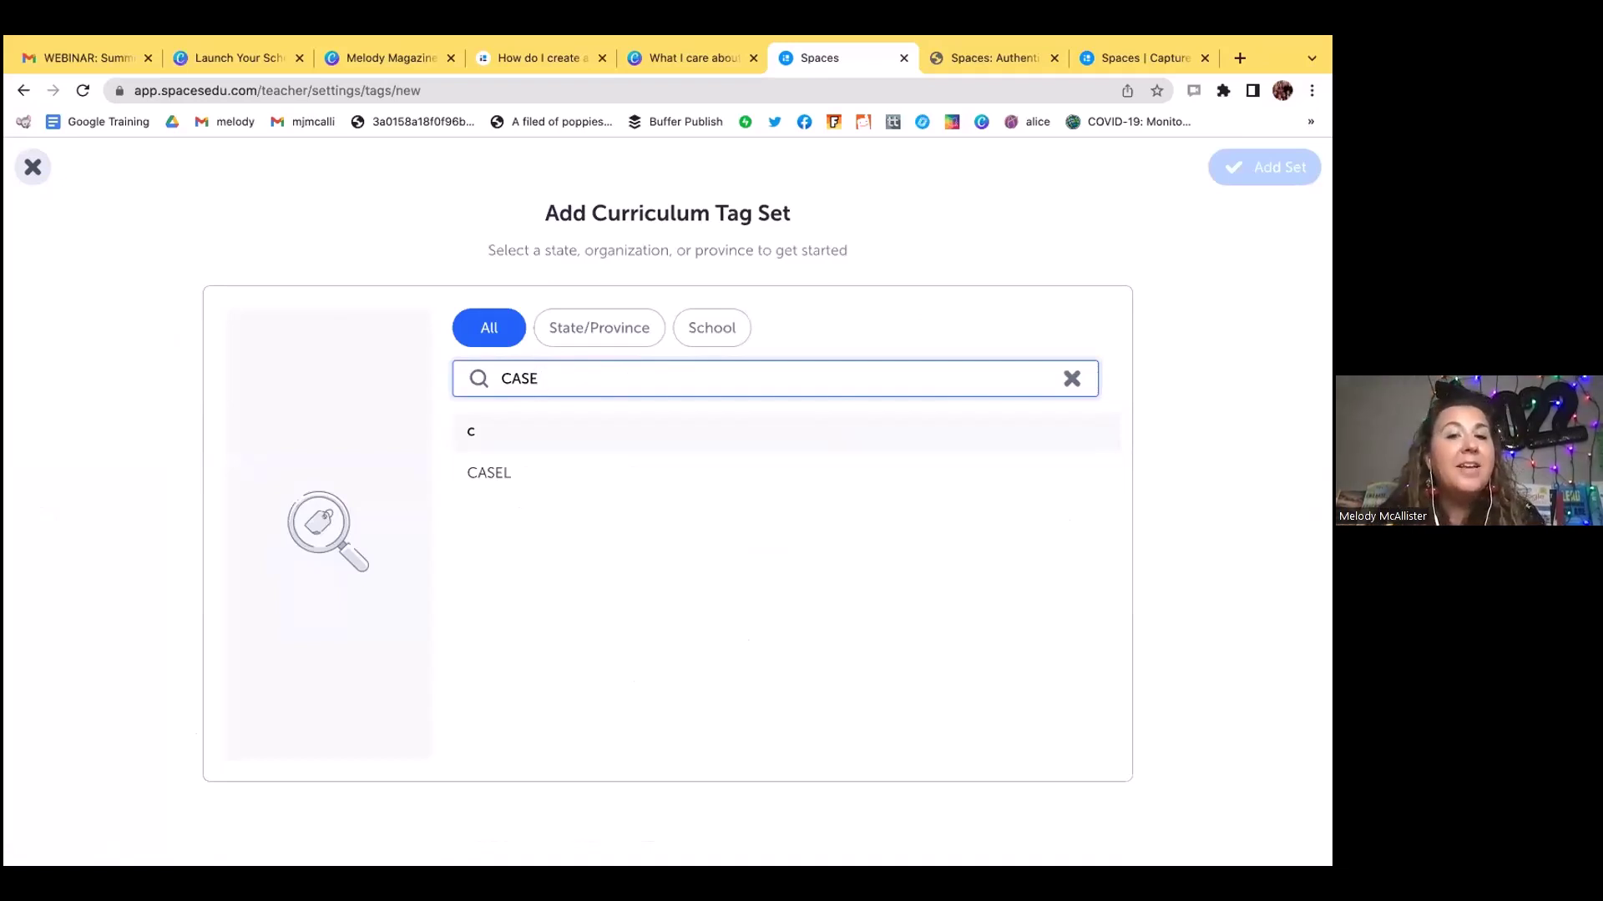
{"action": "key", "text": "BackSpace"}
{"action": "key", "text": "BackSpace"}
{"action": "key", "text": "BackSpace"}
{"action": "key", "text": "BackSpace"}
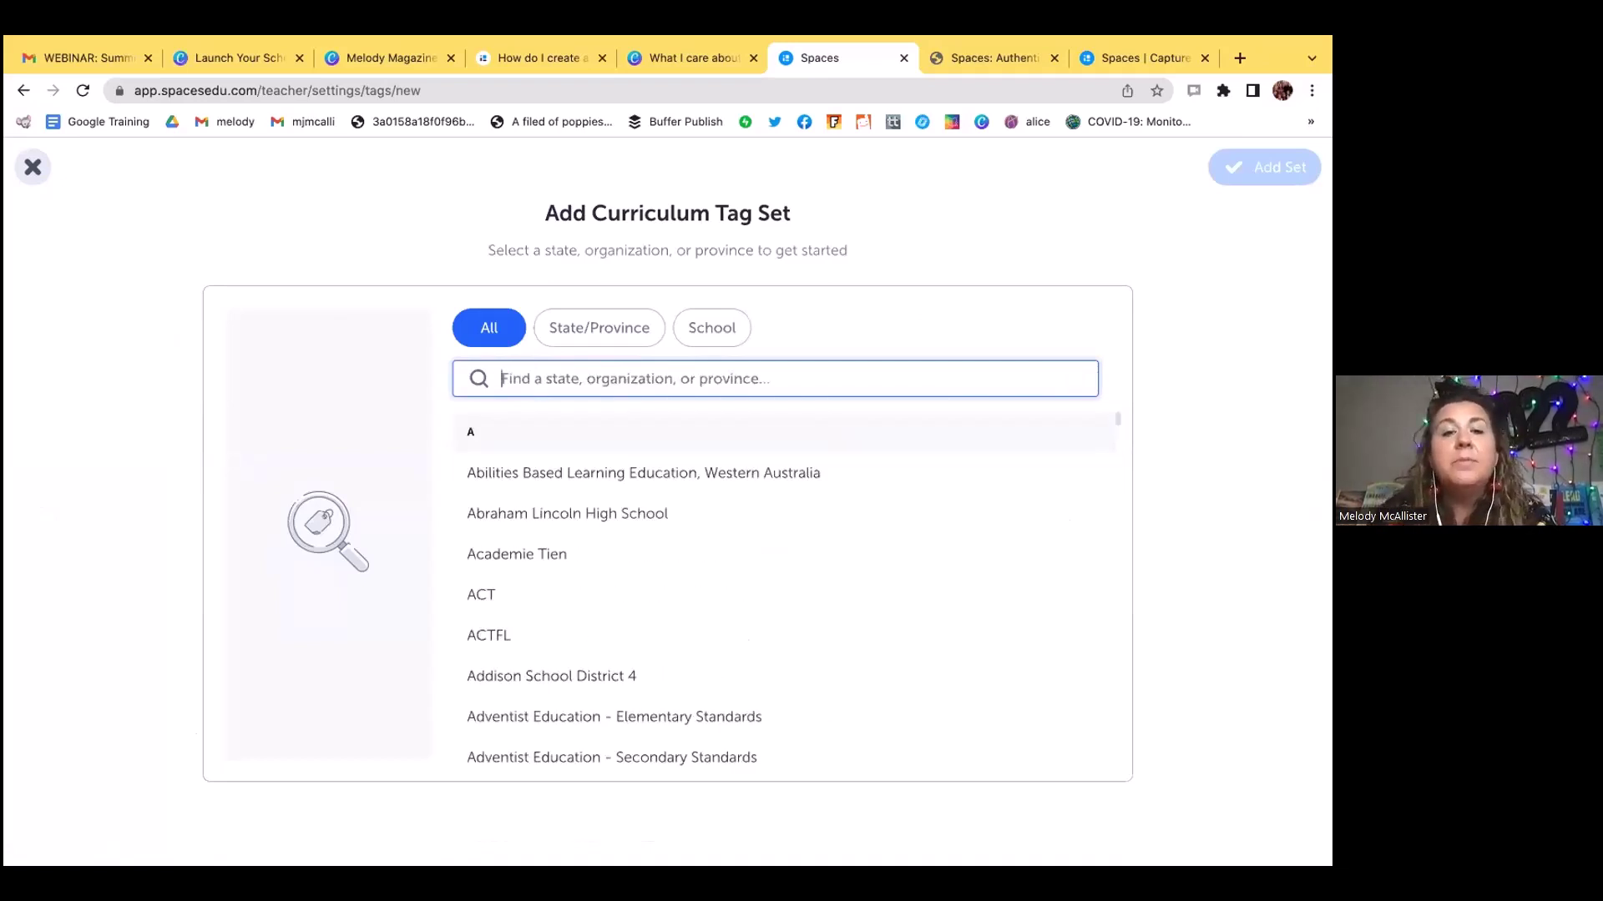
- Look up ISTE's Education Technology grade options, close the form without adding a set and return to the class feed
{"action": "type", "text": "ISTE"}
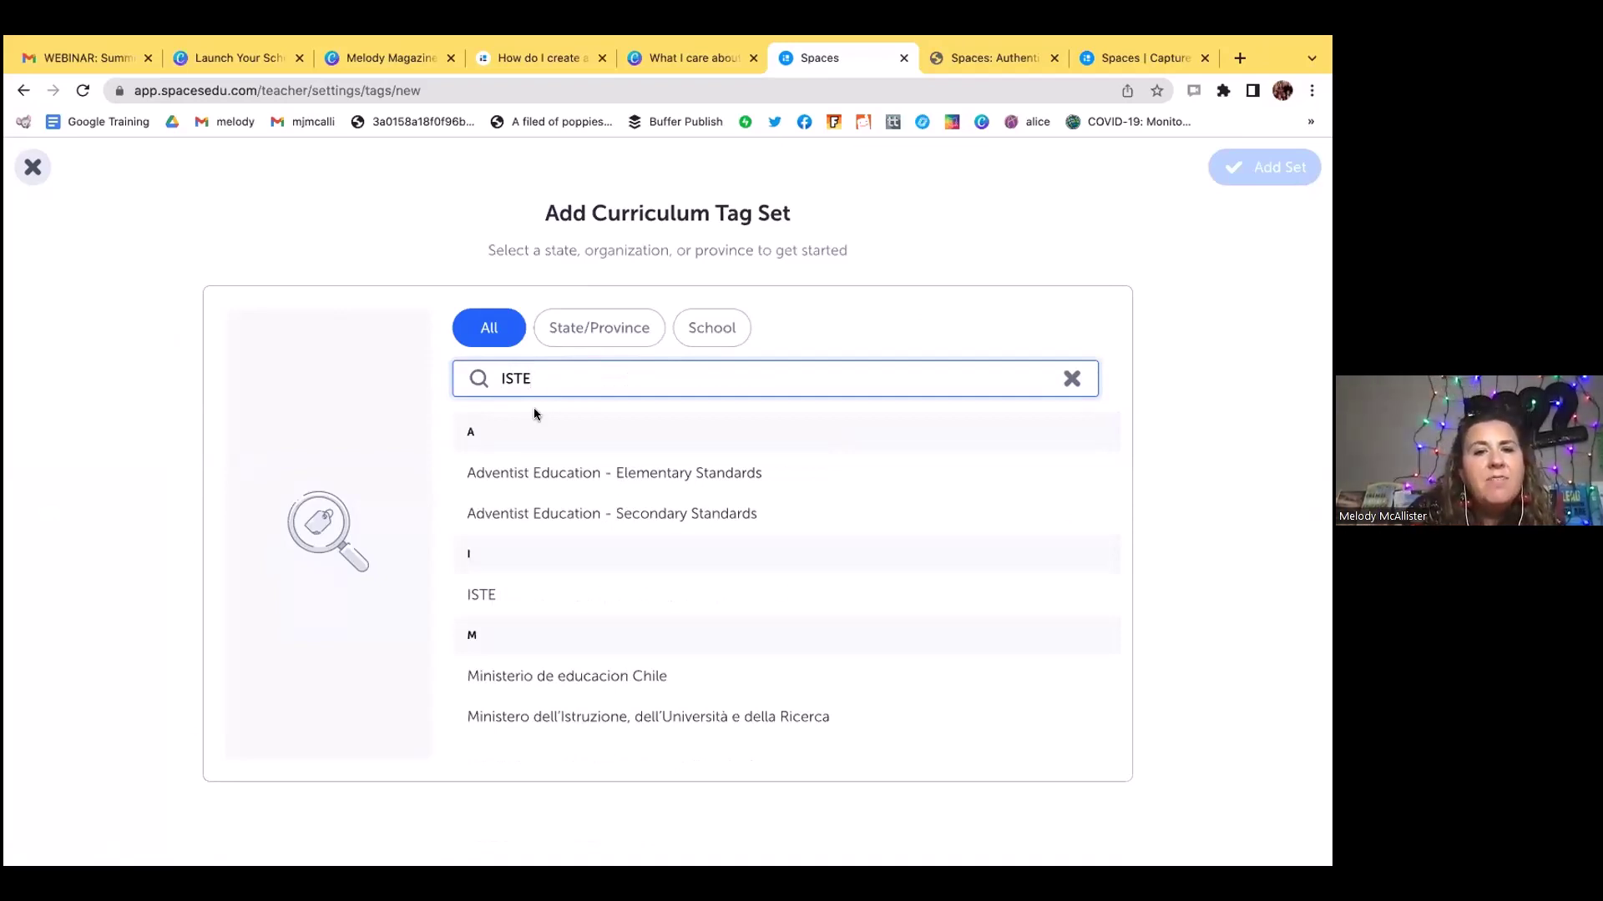
{"action": "left_click", "coordinate": [493, 593]}
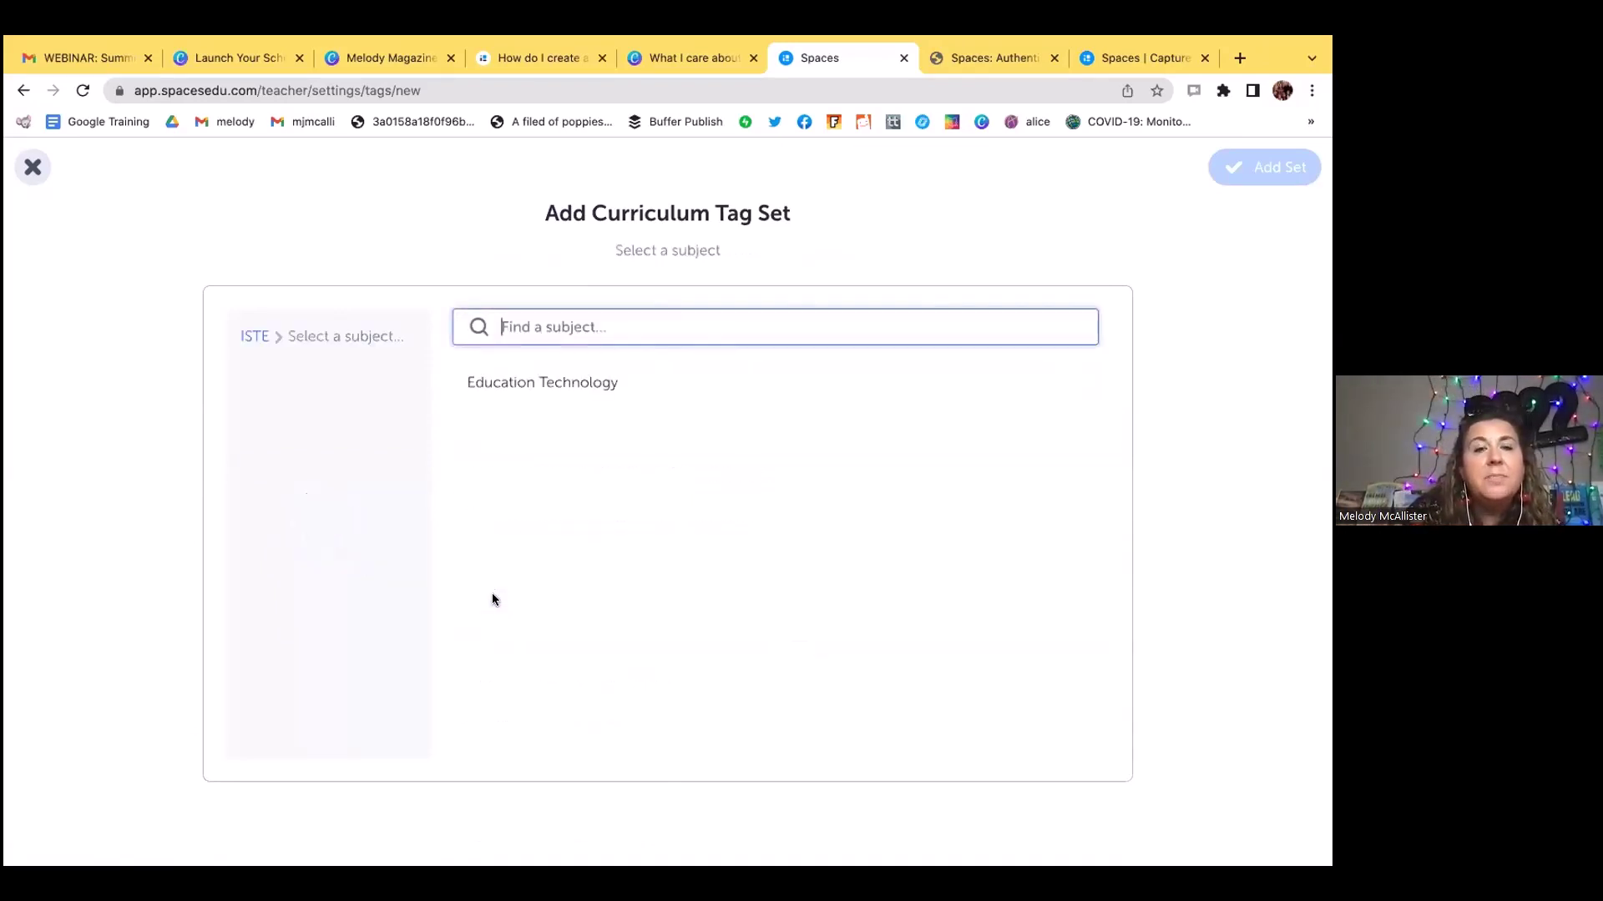
{"action": "left_click", "coordinate": [544, 392]}
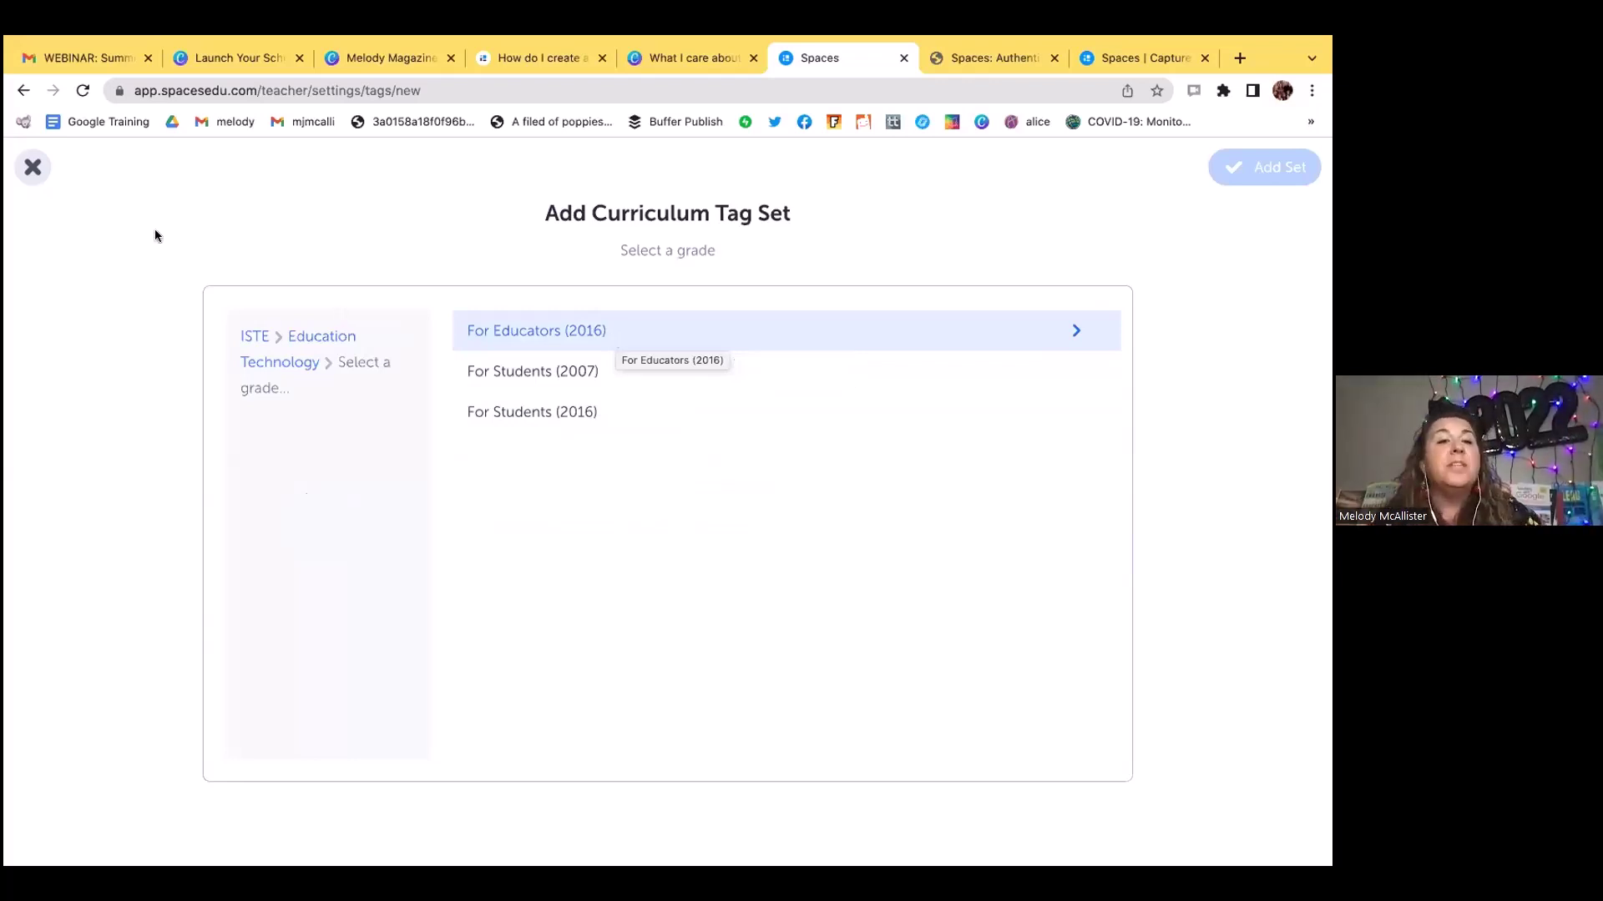
{"action": "left_click", "coordinate": [30, 168]}
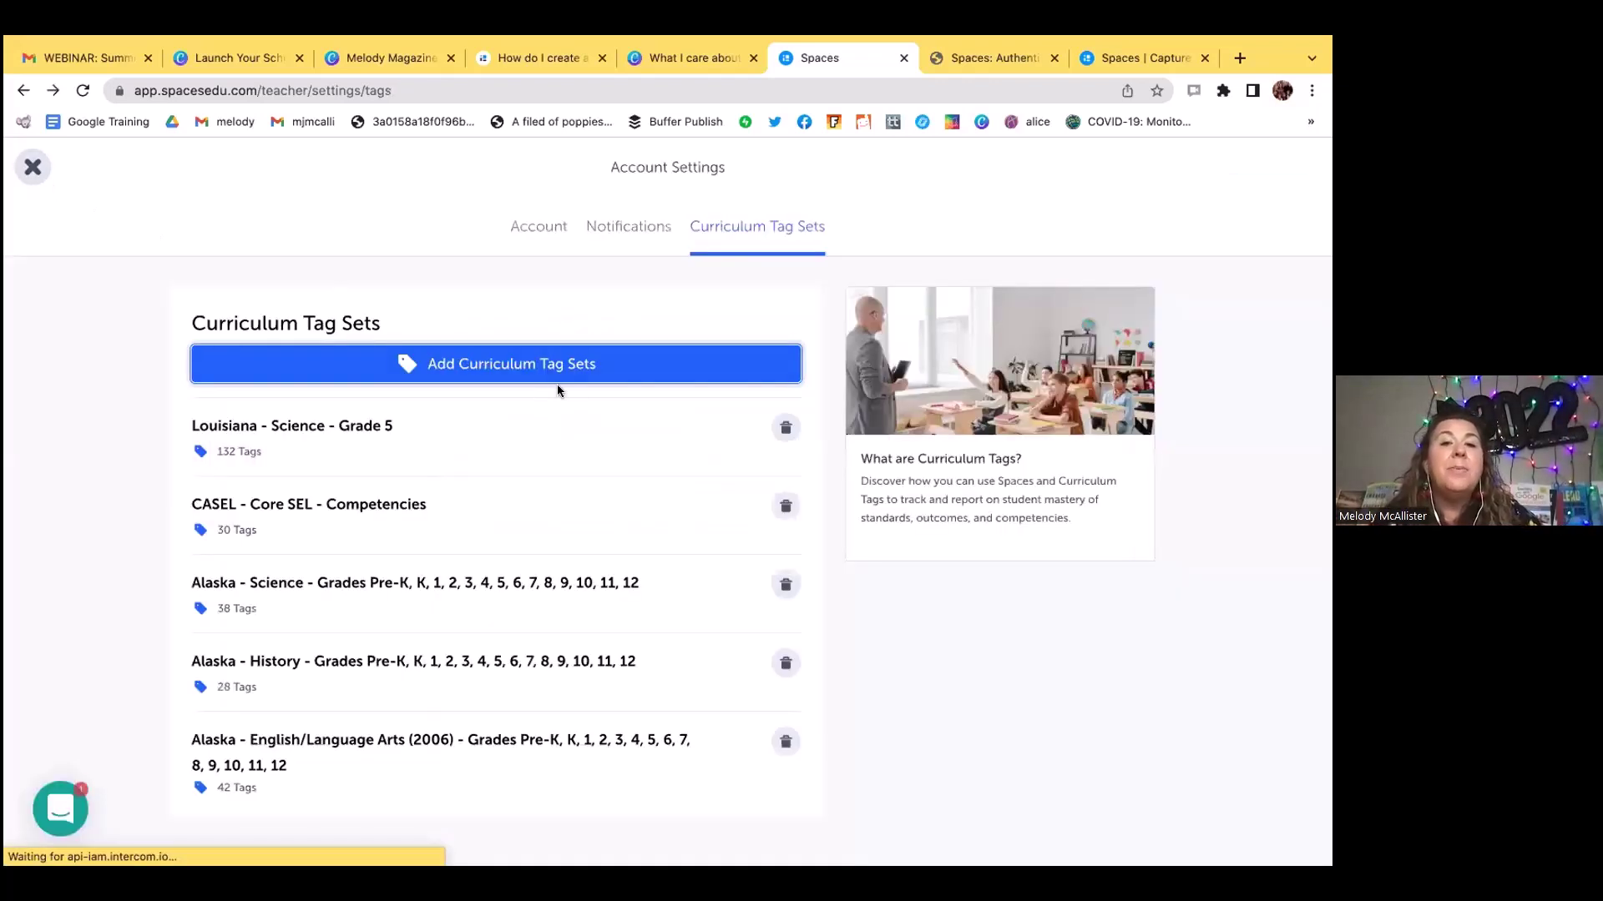
{"action": "left_click", "coordinate": [32, 168]}
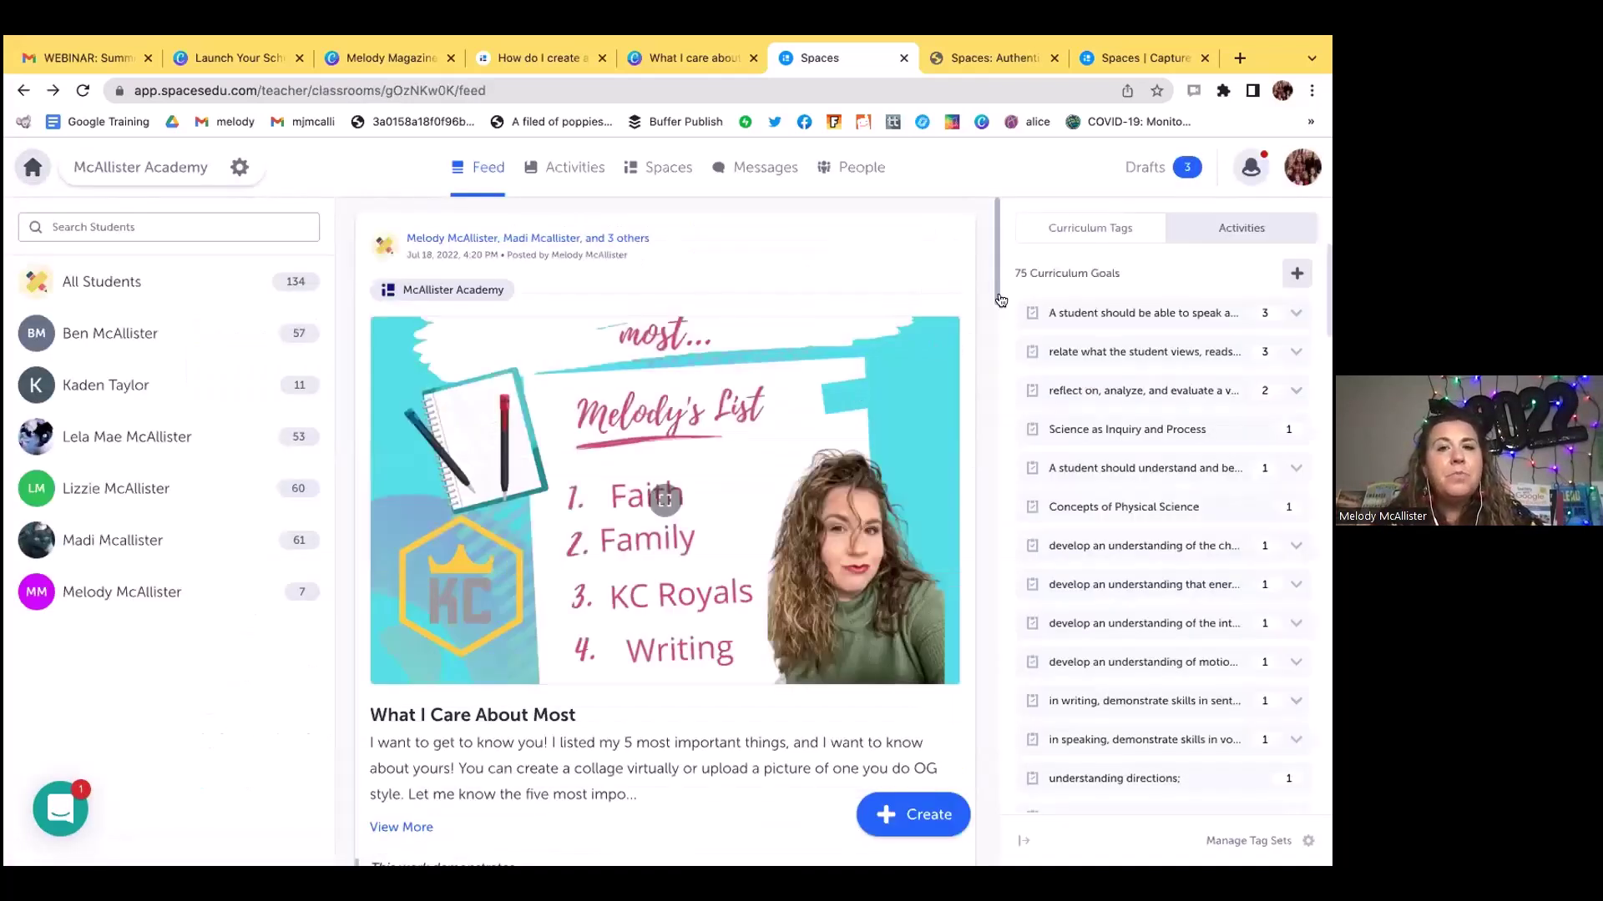
- Open the What I Care About Most post's curriculum tags, remove Self-awareness, filter to Core SEL - Competencies and reselect Self-awareness
{"action": "scroll", "coordinate": [994, 284], "scroll_direction": "down", "scroll_amount": 1}
{"action": "scroll", "coordinate": [994, 291], "scroll_direction": "down", "scroll_amount": 3}
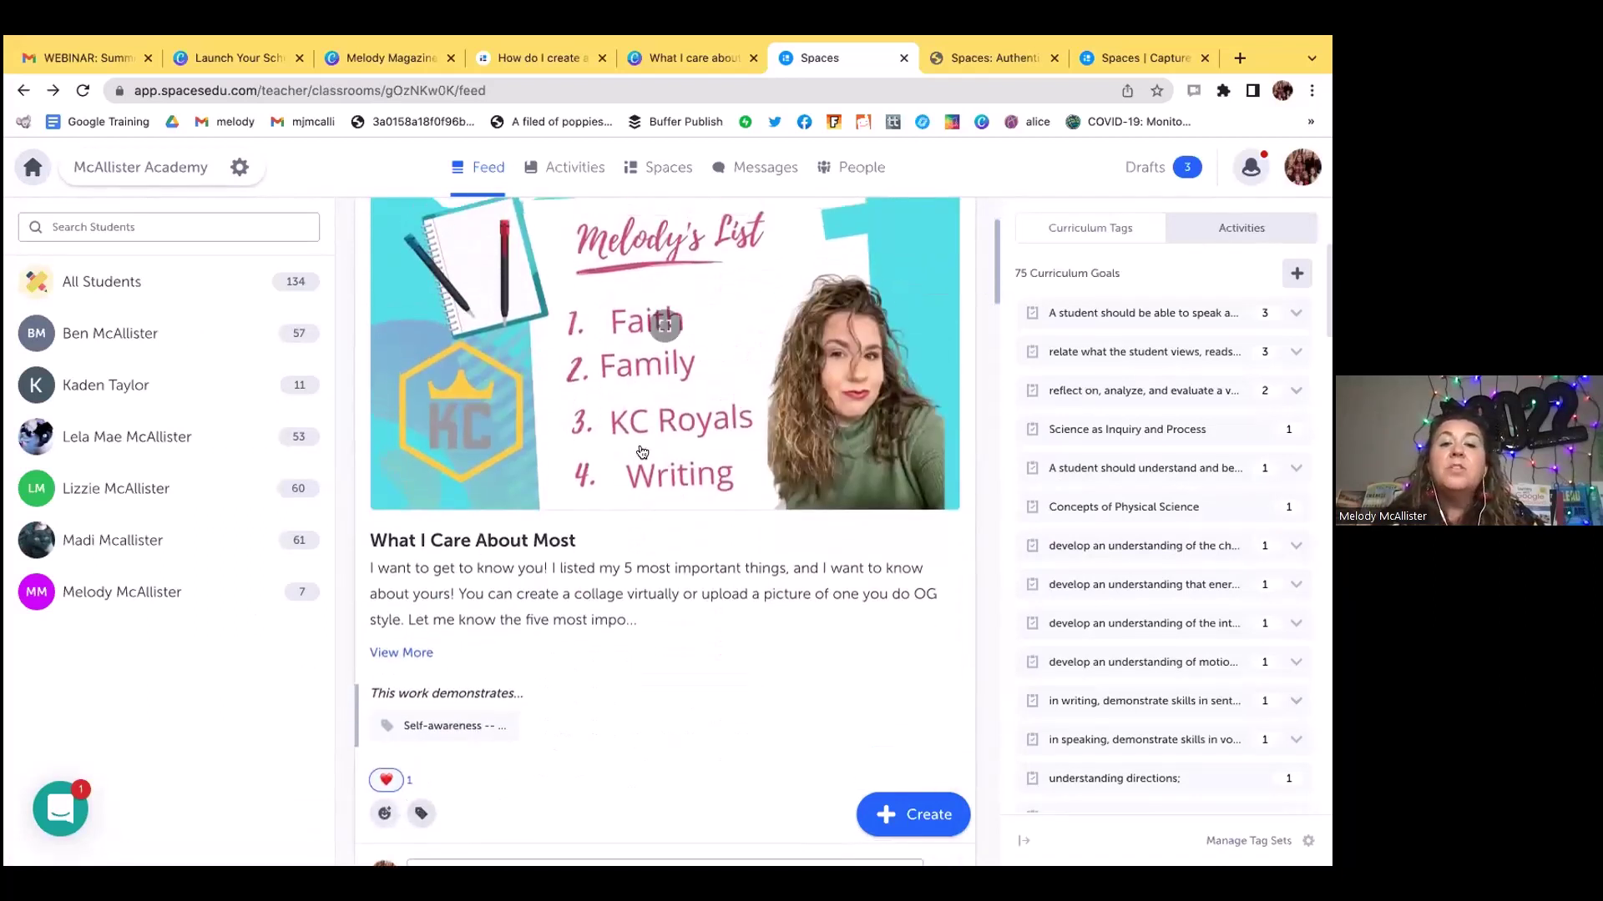
{"action": "left_click", "coordinate": [422, 814]}
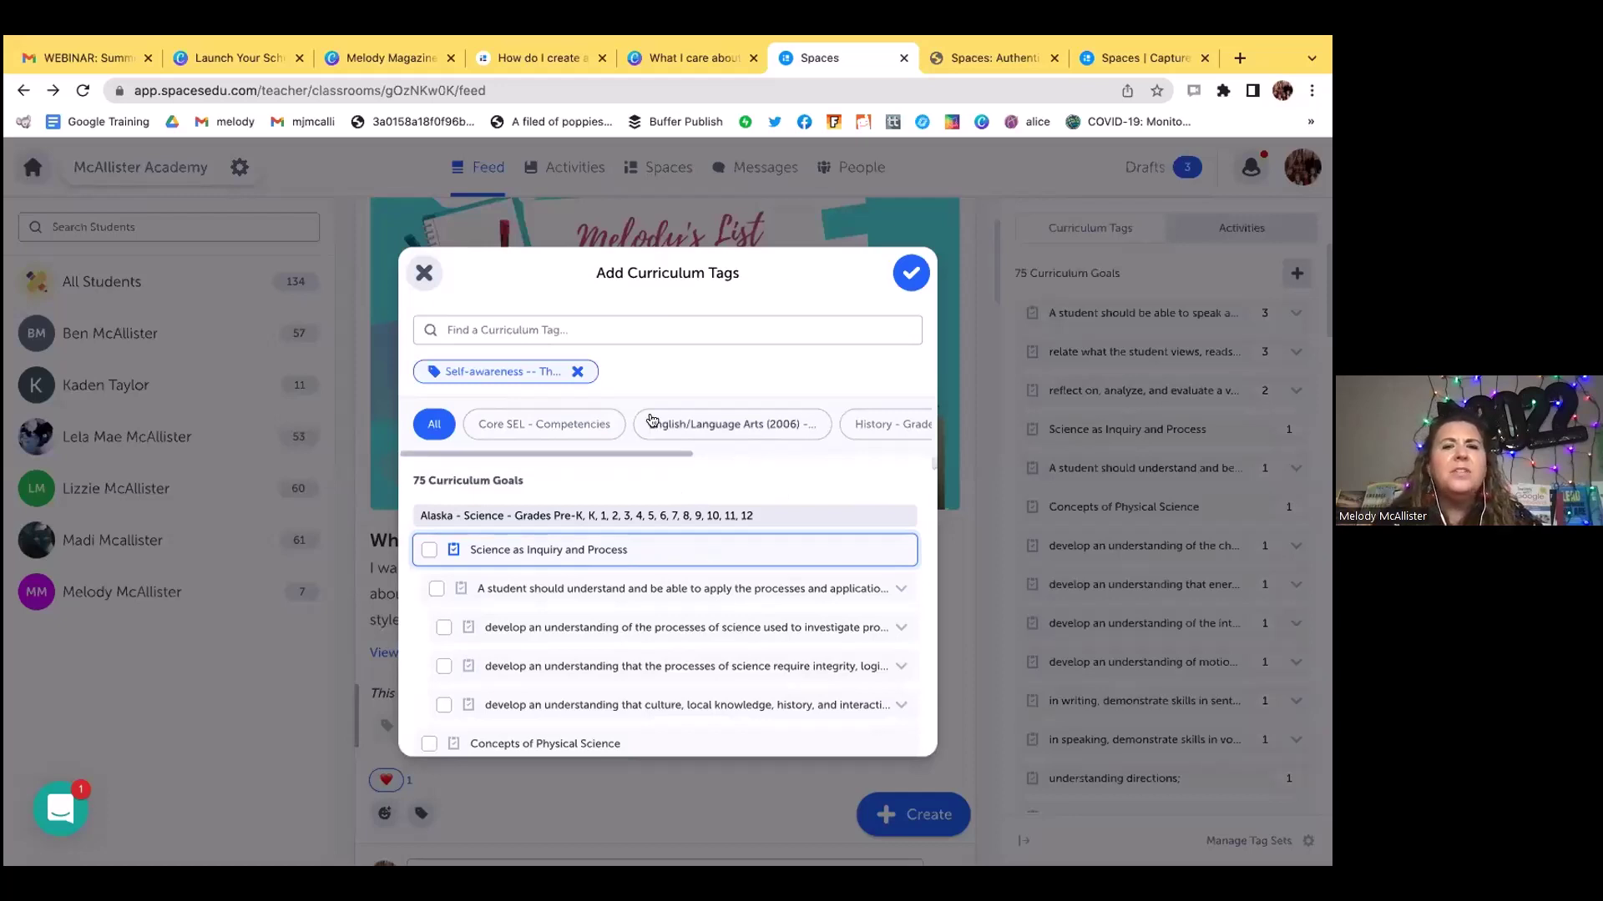
{"action": "left_click", "coordinate": [515, 374]}
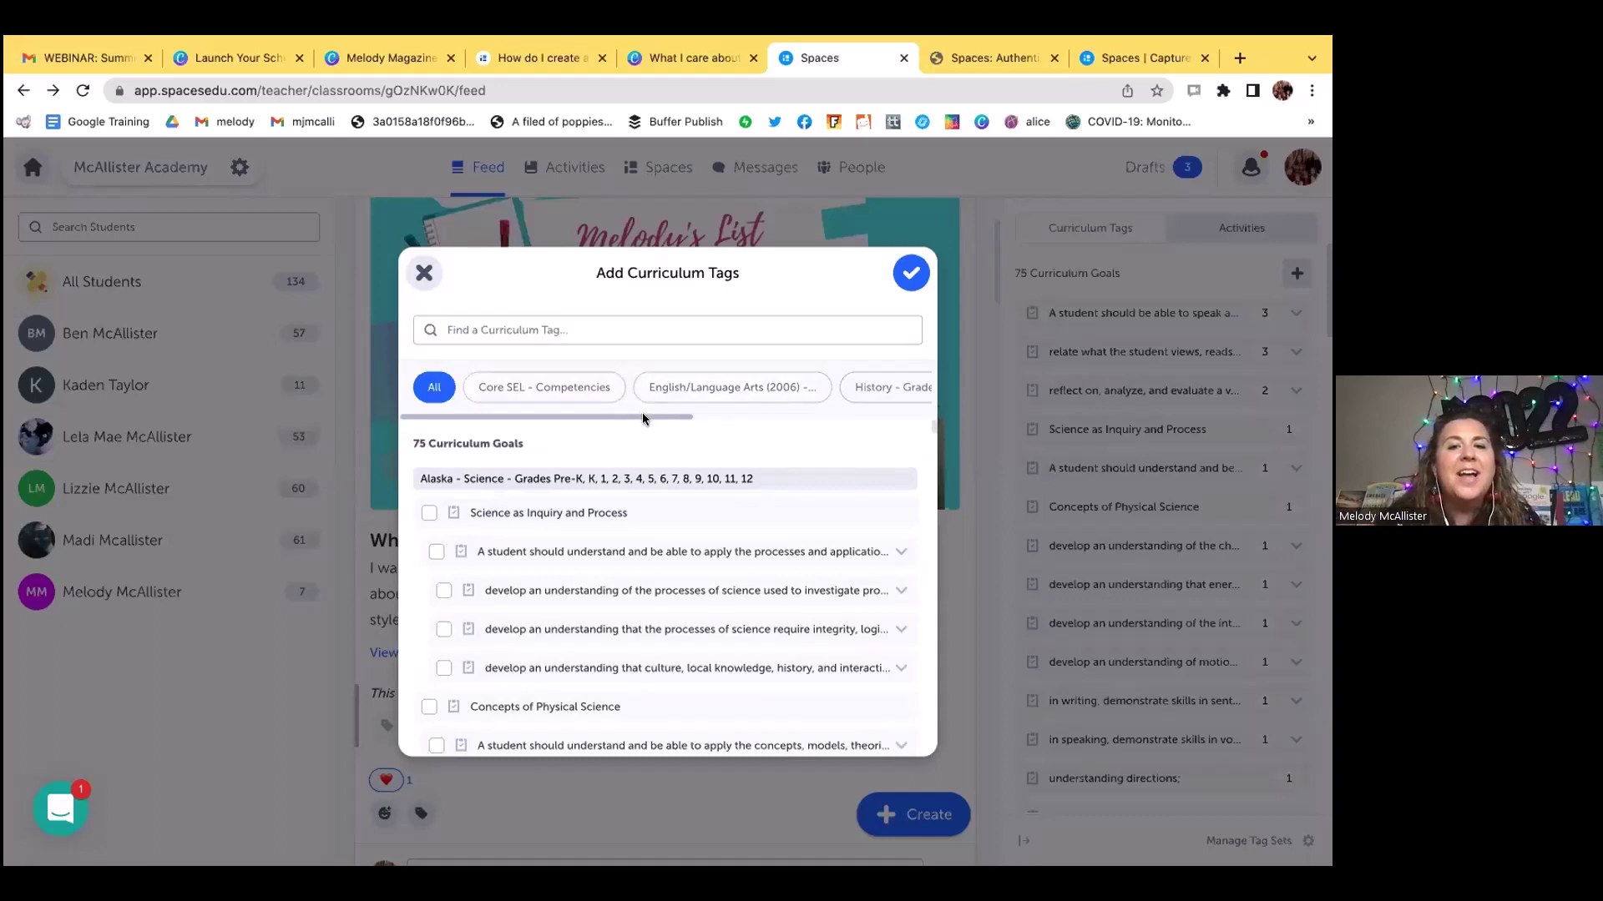
{"action": "left_click_drag", "start_coordinate": [645, 416], "coordinate": [635, 448]}
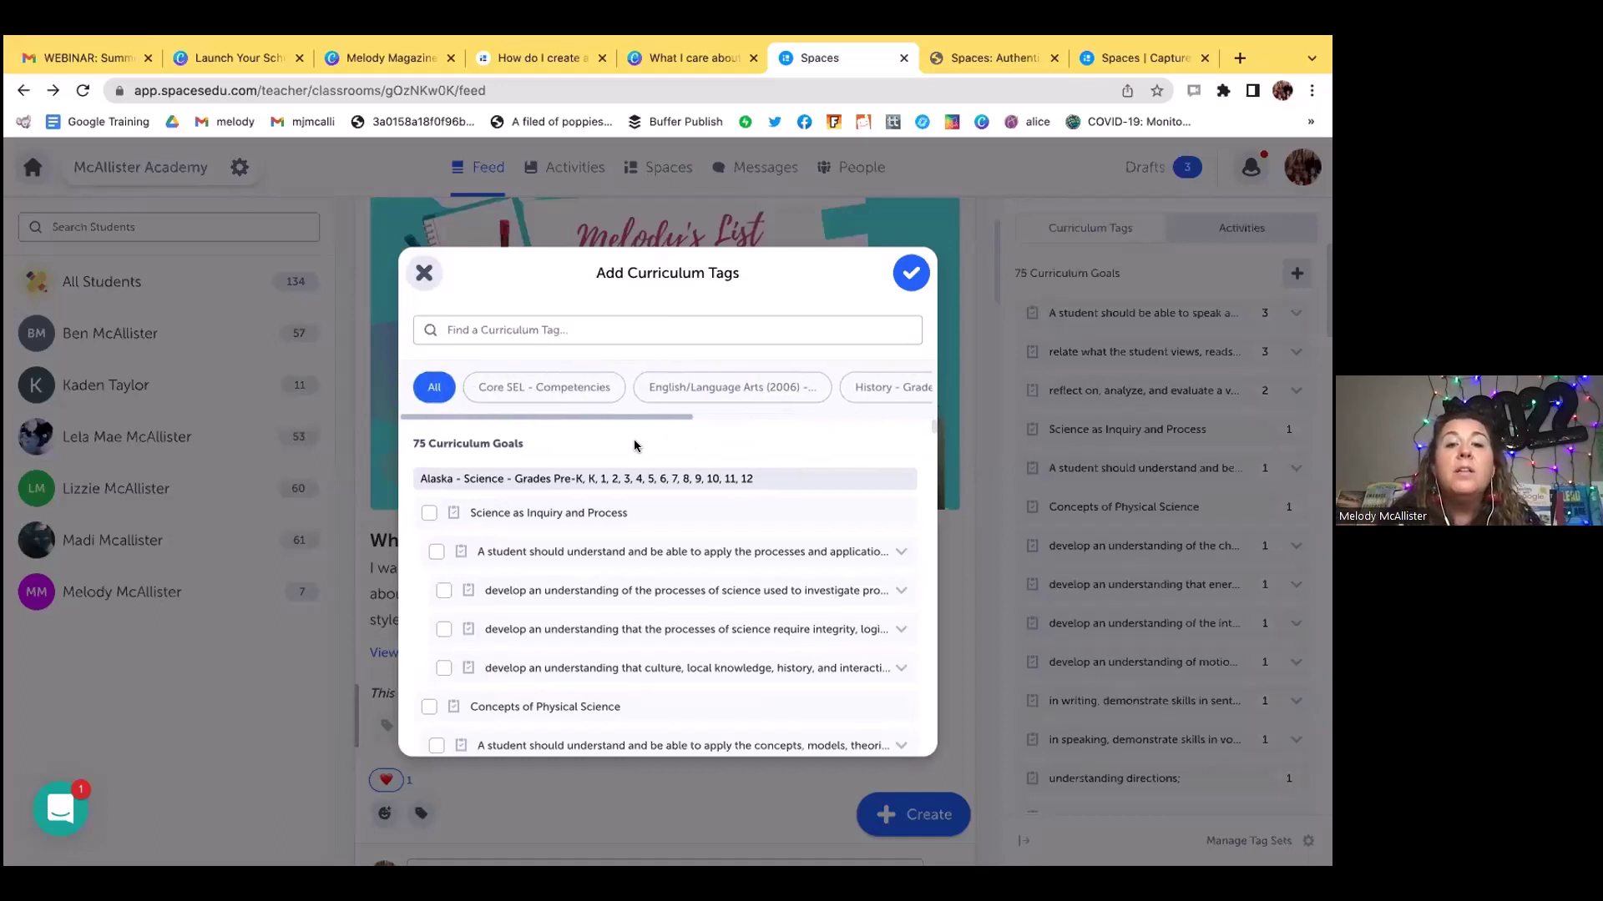
{"action": "left_click", "coordinate": [540, 389]}
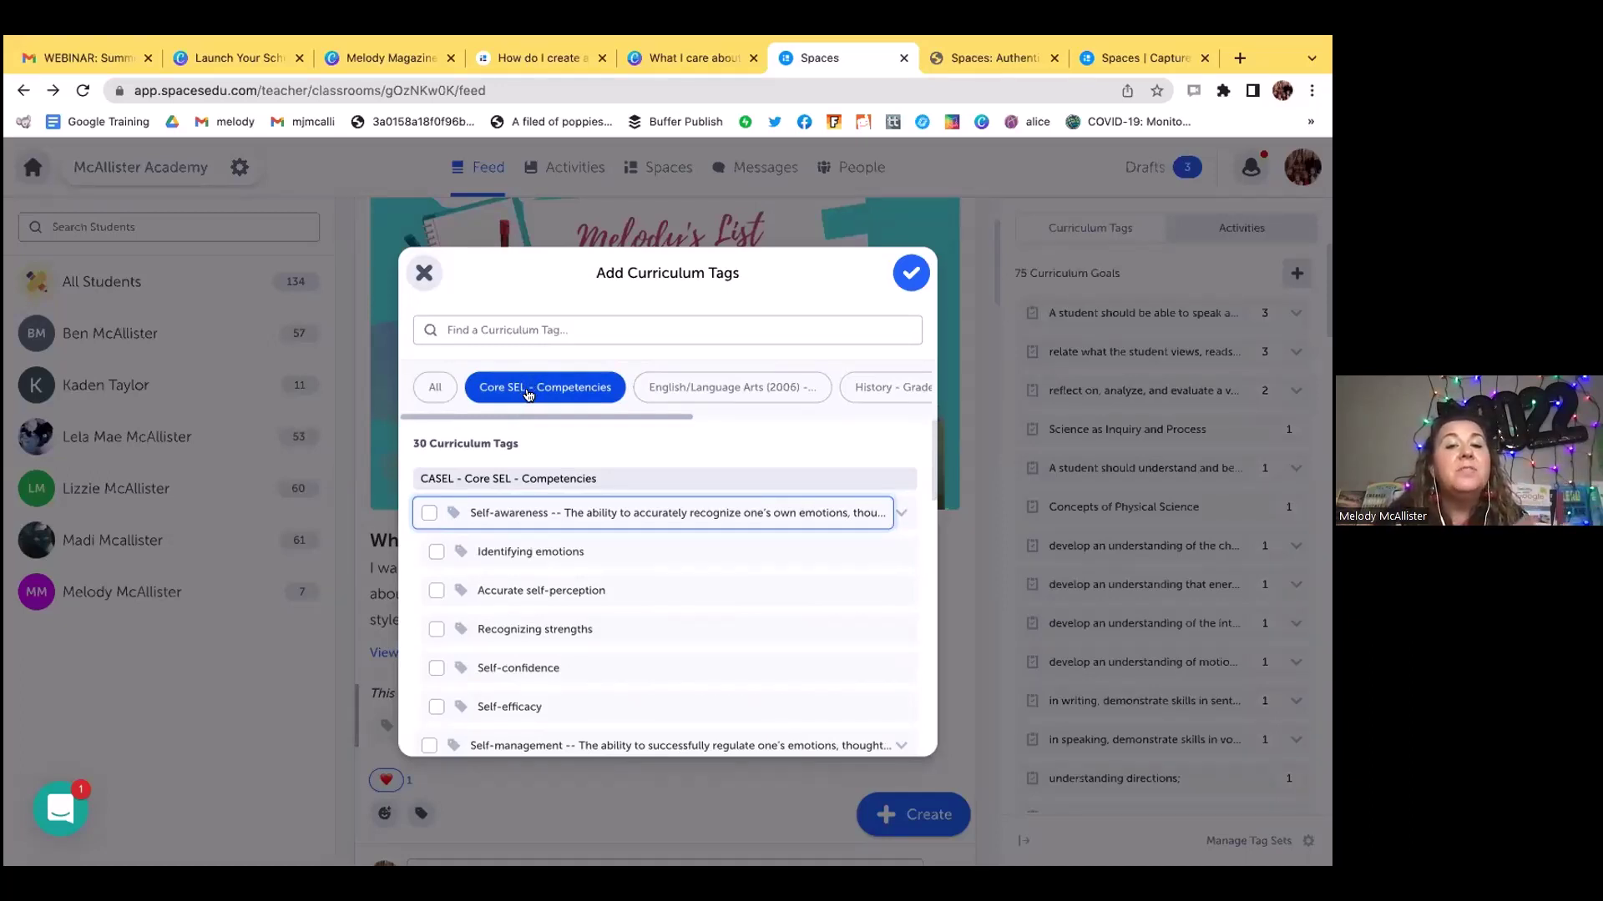
{"action": "left_click", "coordinate": [428, 514]}
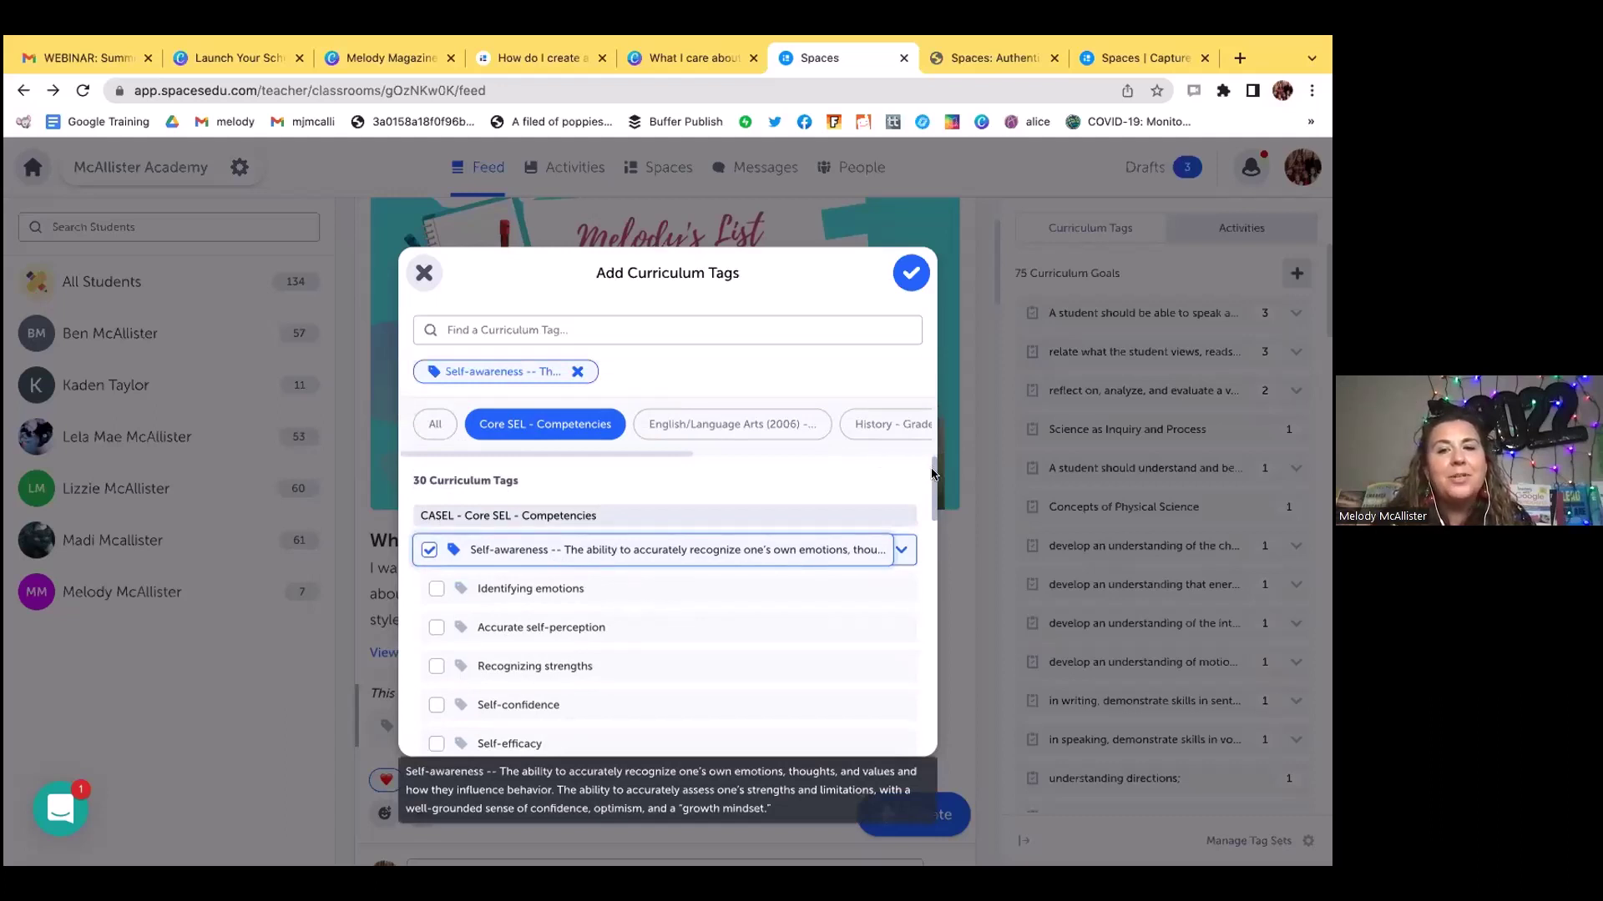
- Add the Social awareness and Communication tags to the What I Care About Most post and save the tags
{"action": "left_click_drag", "start_coordinate": [932, 473], "coordinate": [925, 552]}
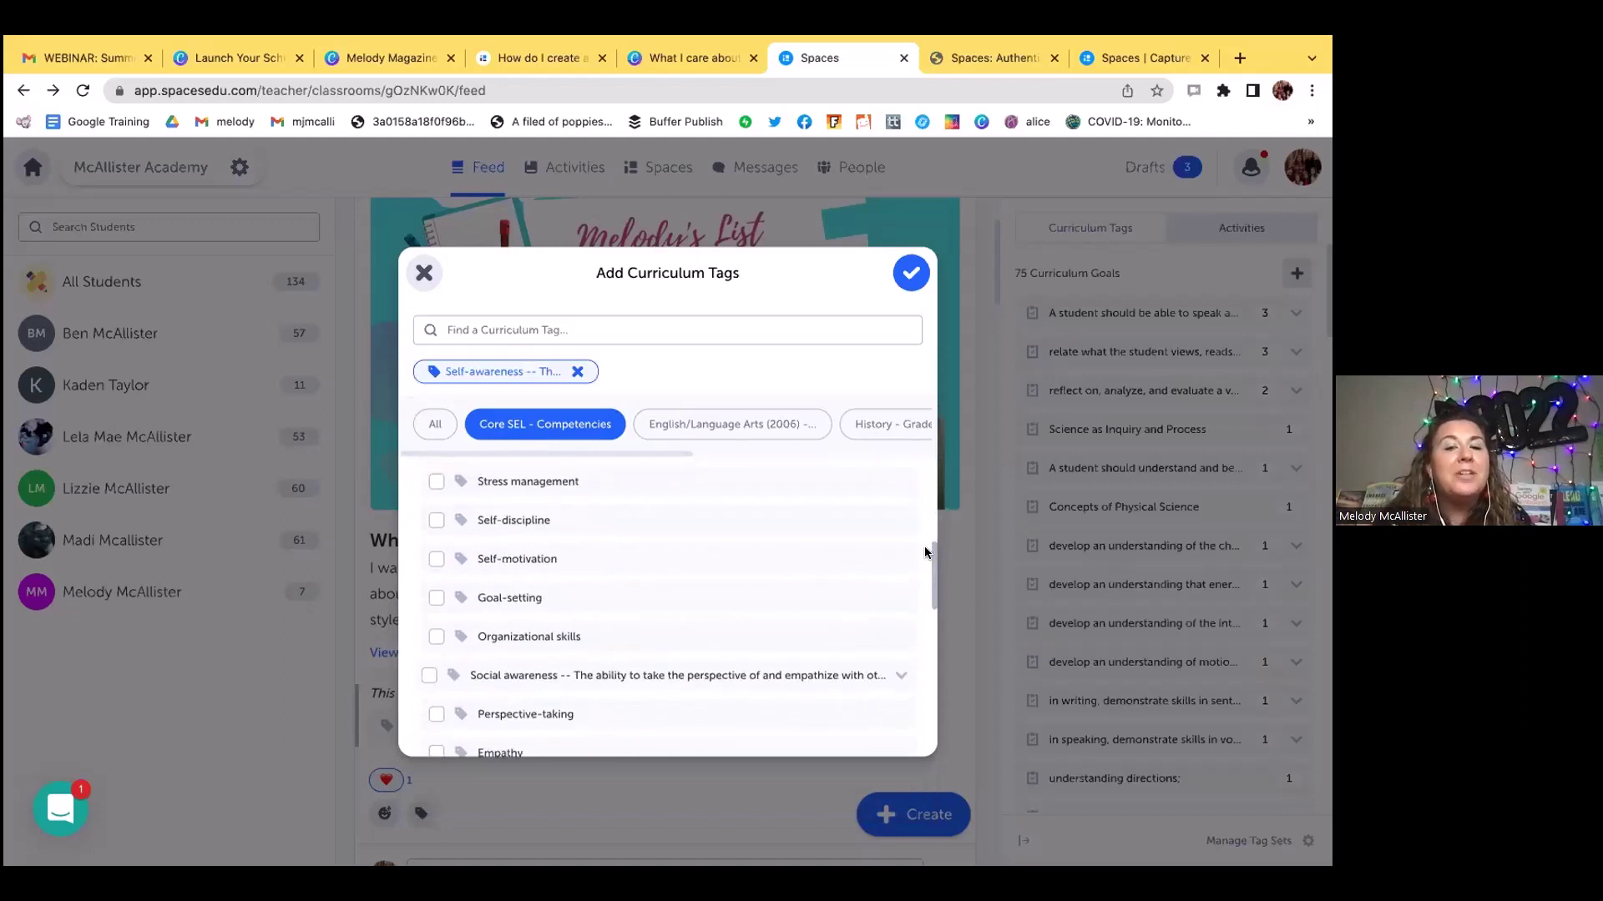
{"action": "left_click", "coordinate": [427, 674]}
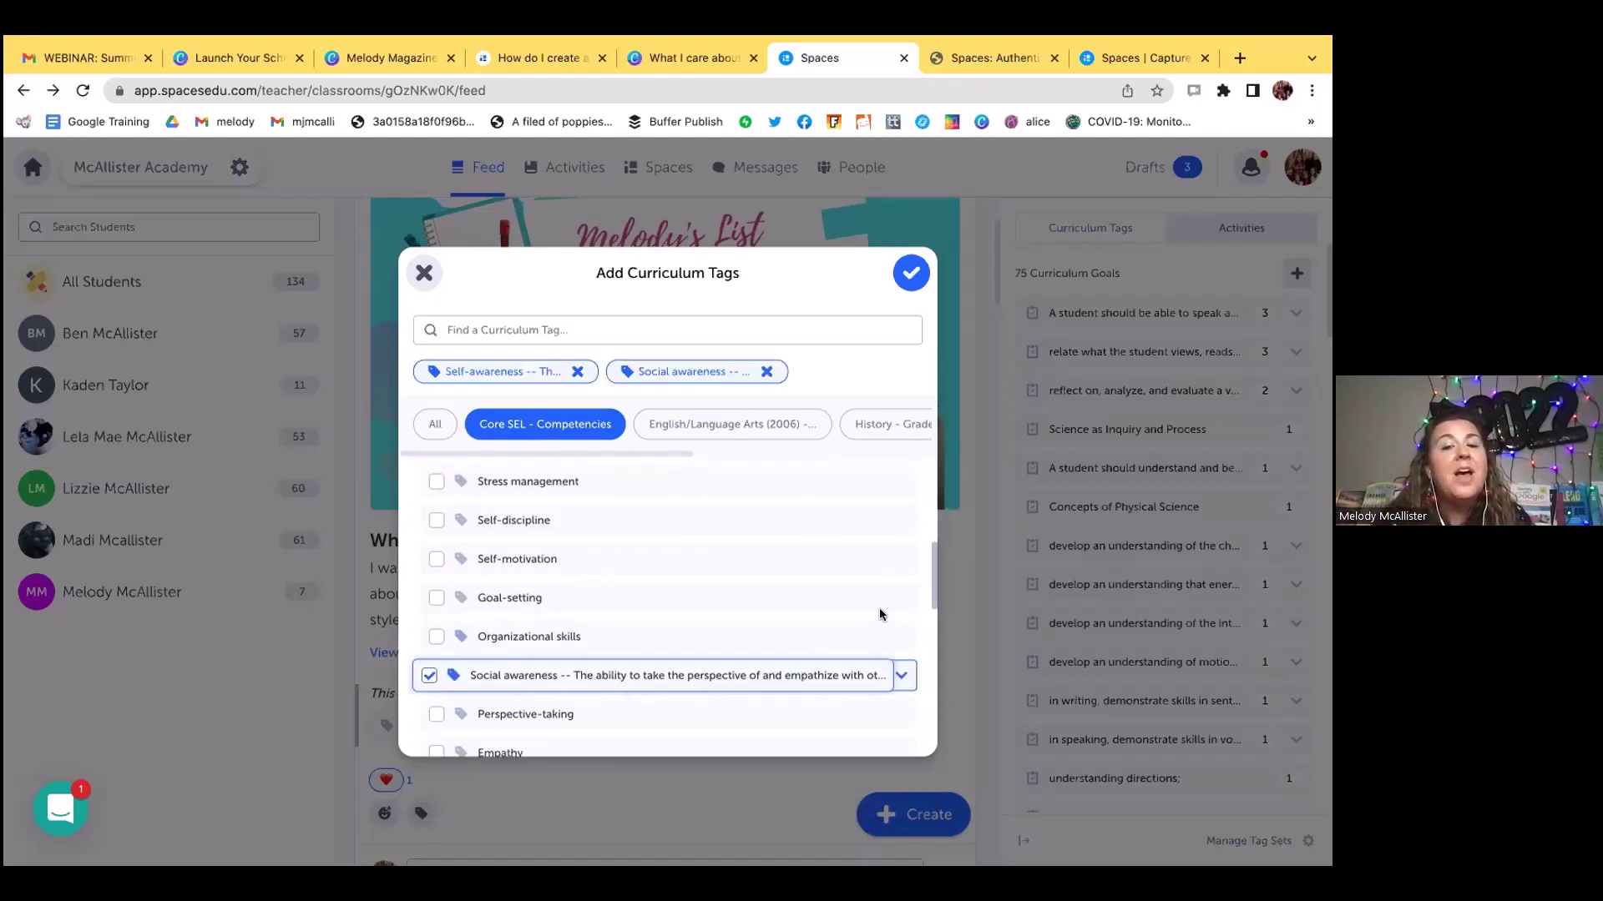
{"action": "left_click_drag", "start_coordinate": [932, 589], "coordinate": [927, 648]}
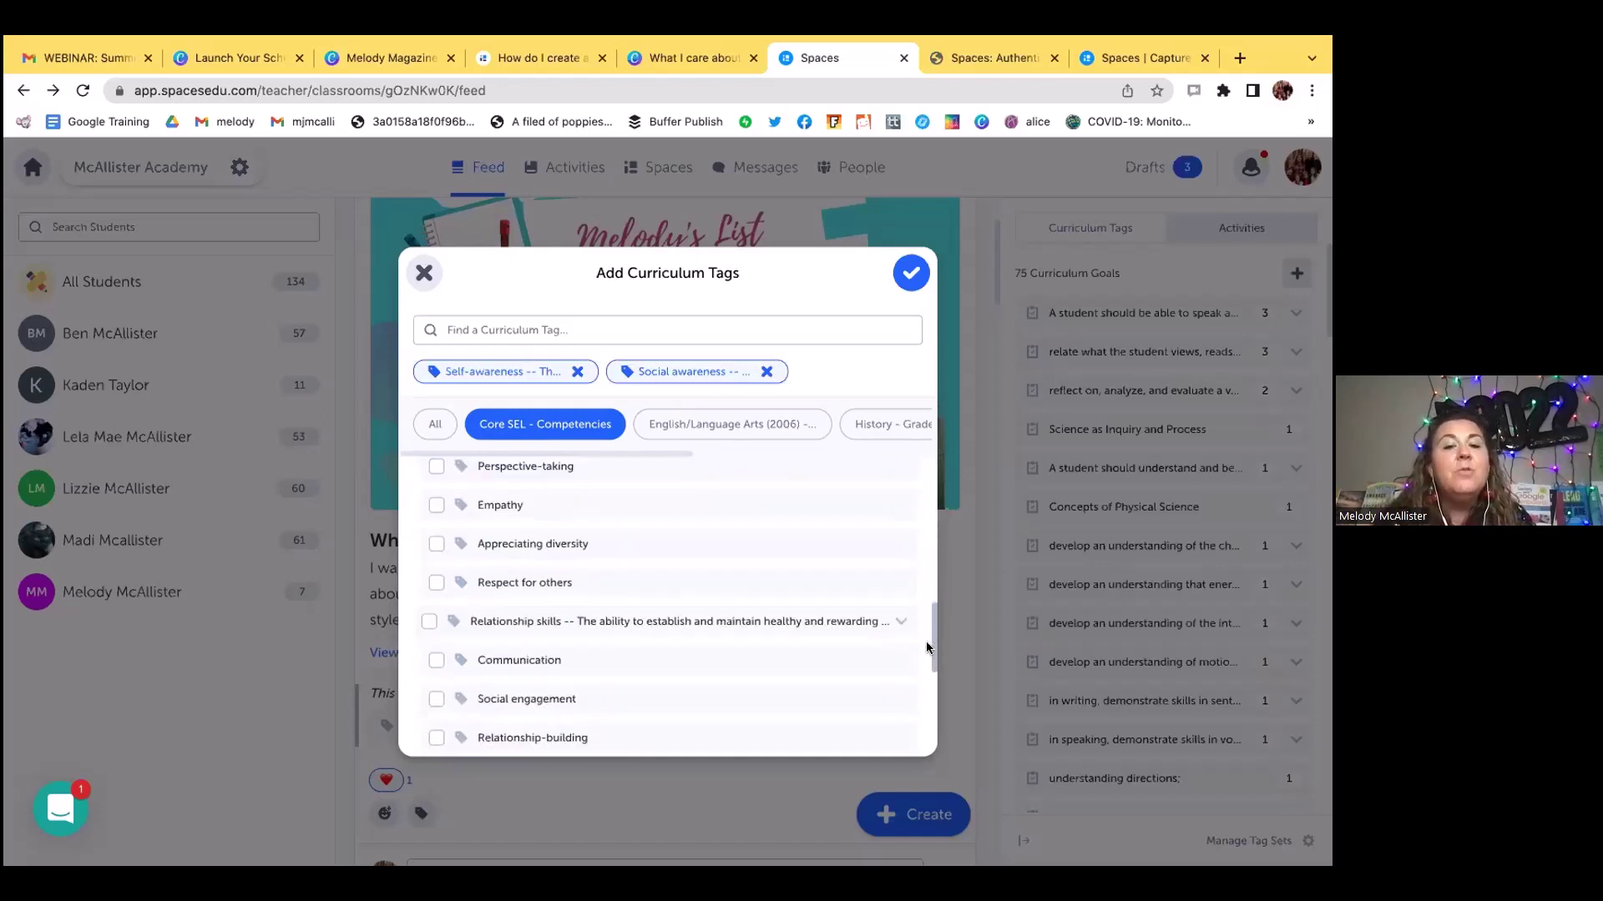
{"action": "left_click", "coordinate": [433, 648]}
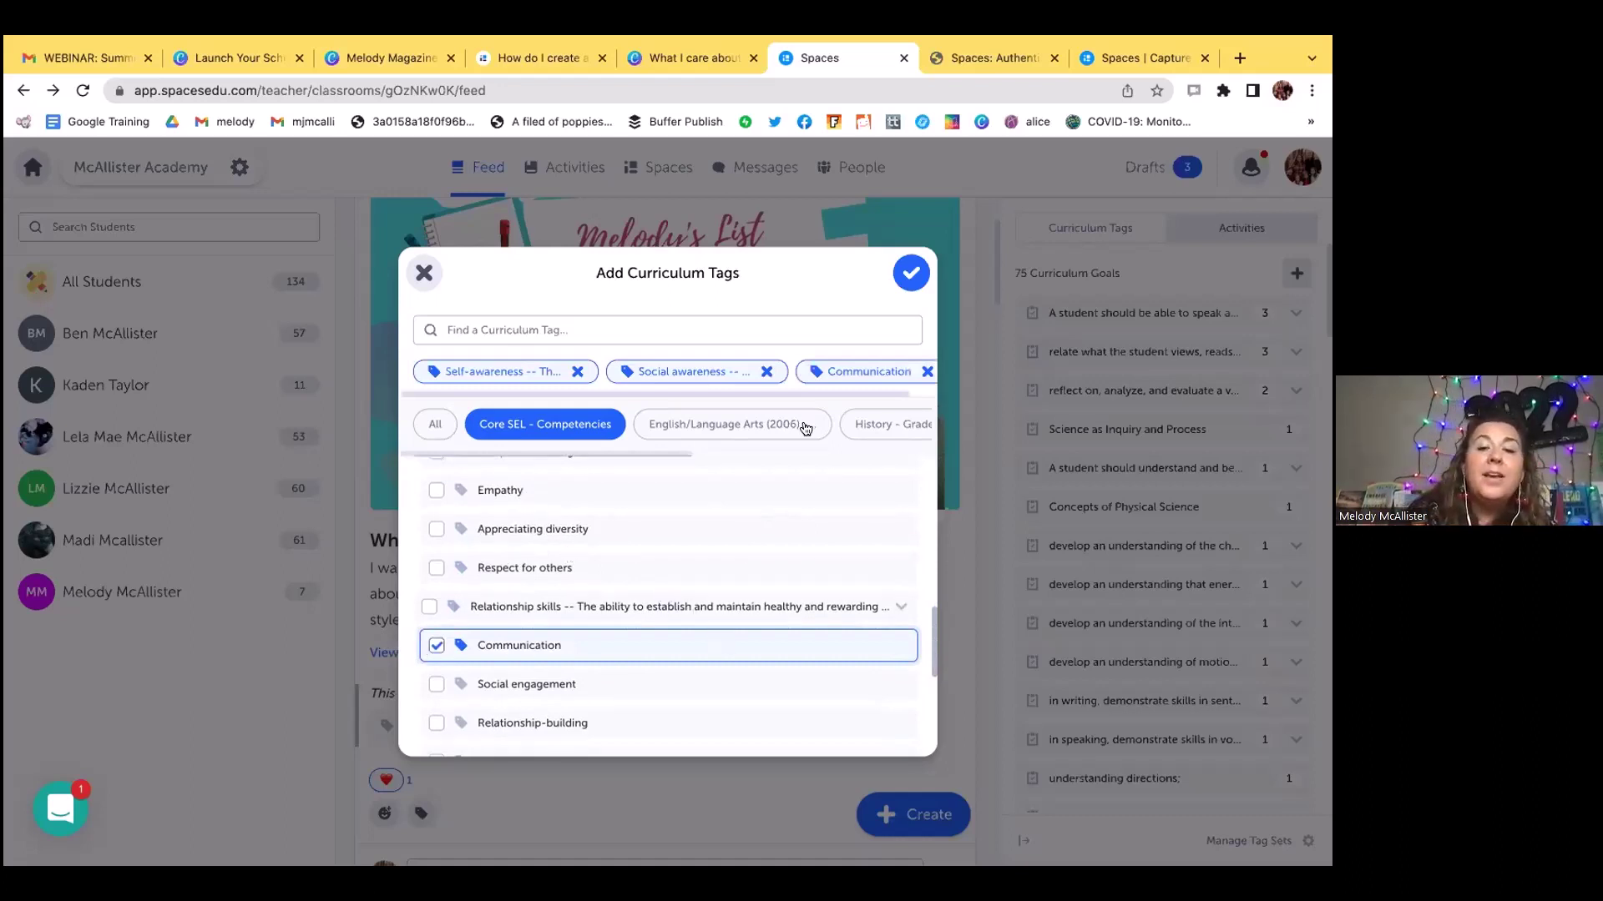
{"action": "left_click", "coordinate": [903, 276]}
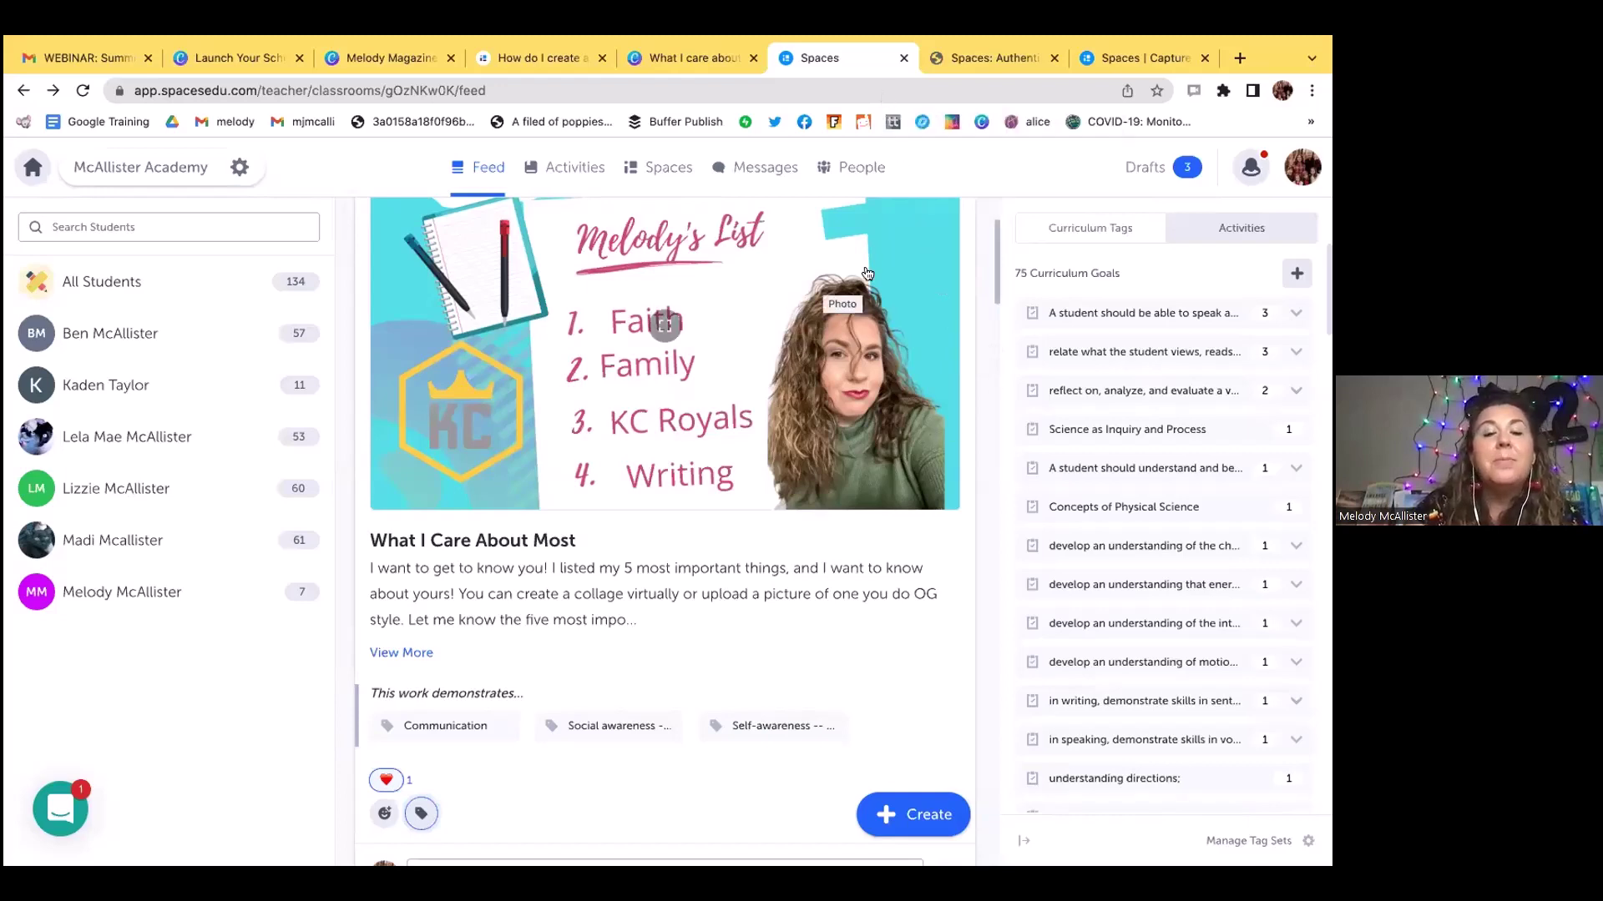
- Switch to the Canva presentation, follow the Upload Standards slide's How'd She Do That? link and look through the Curriculum Tags help articles
{"action": "left_click", "coordinate": [223, 56]}
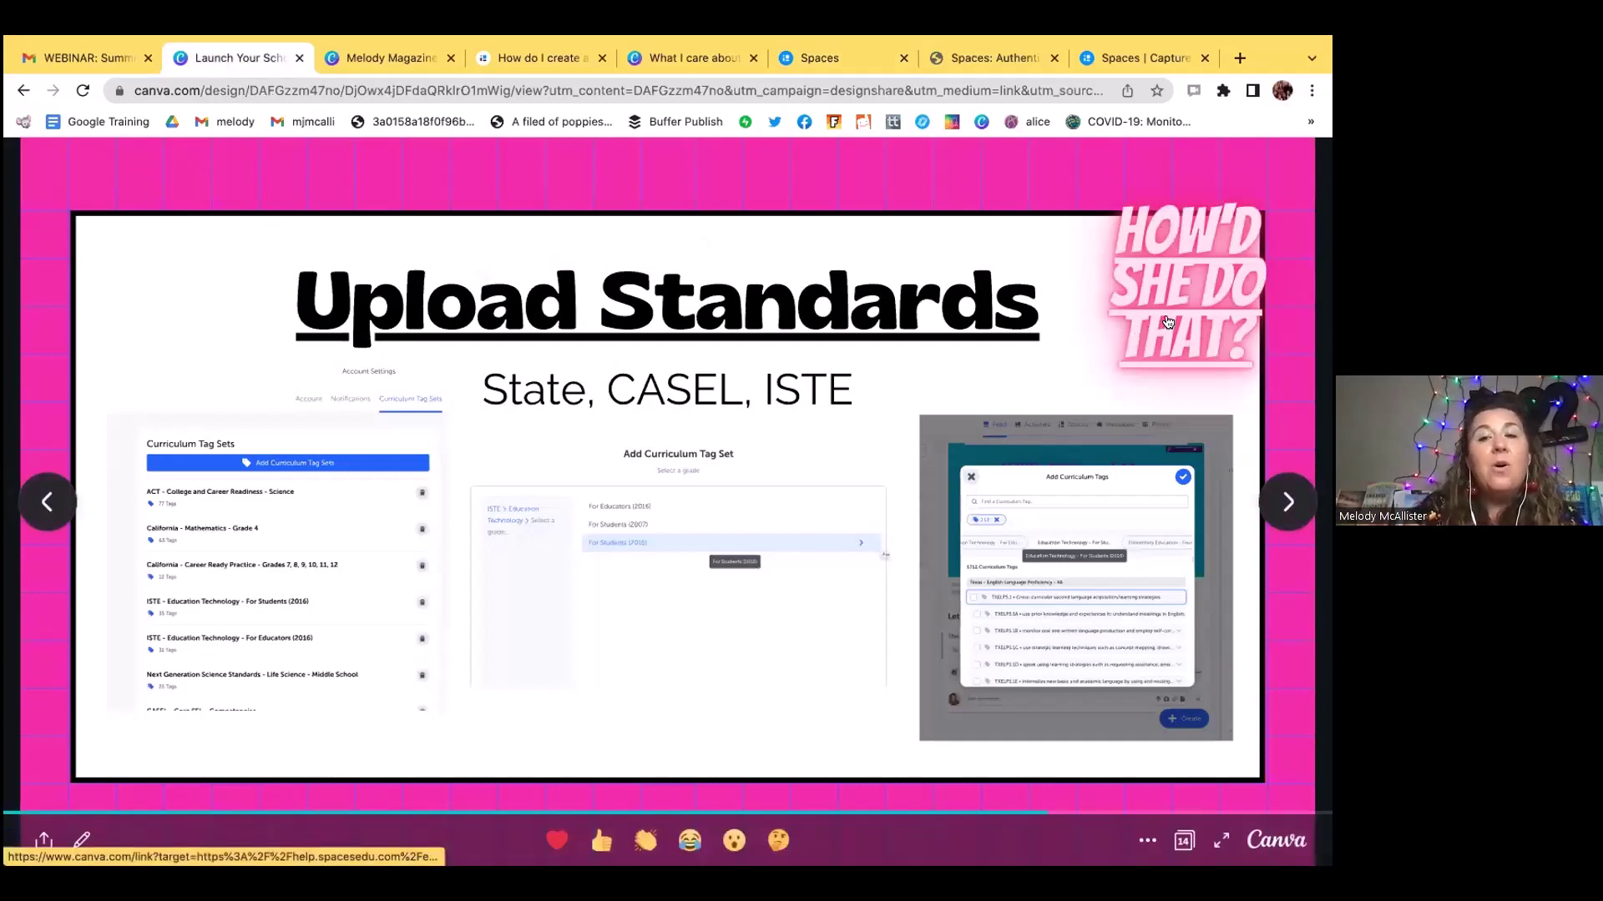
{"action": "left_click", "coordinate": [1186, 256]}
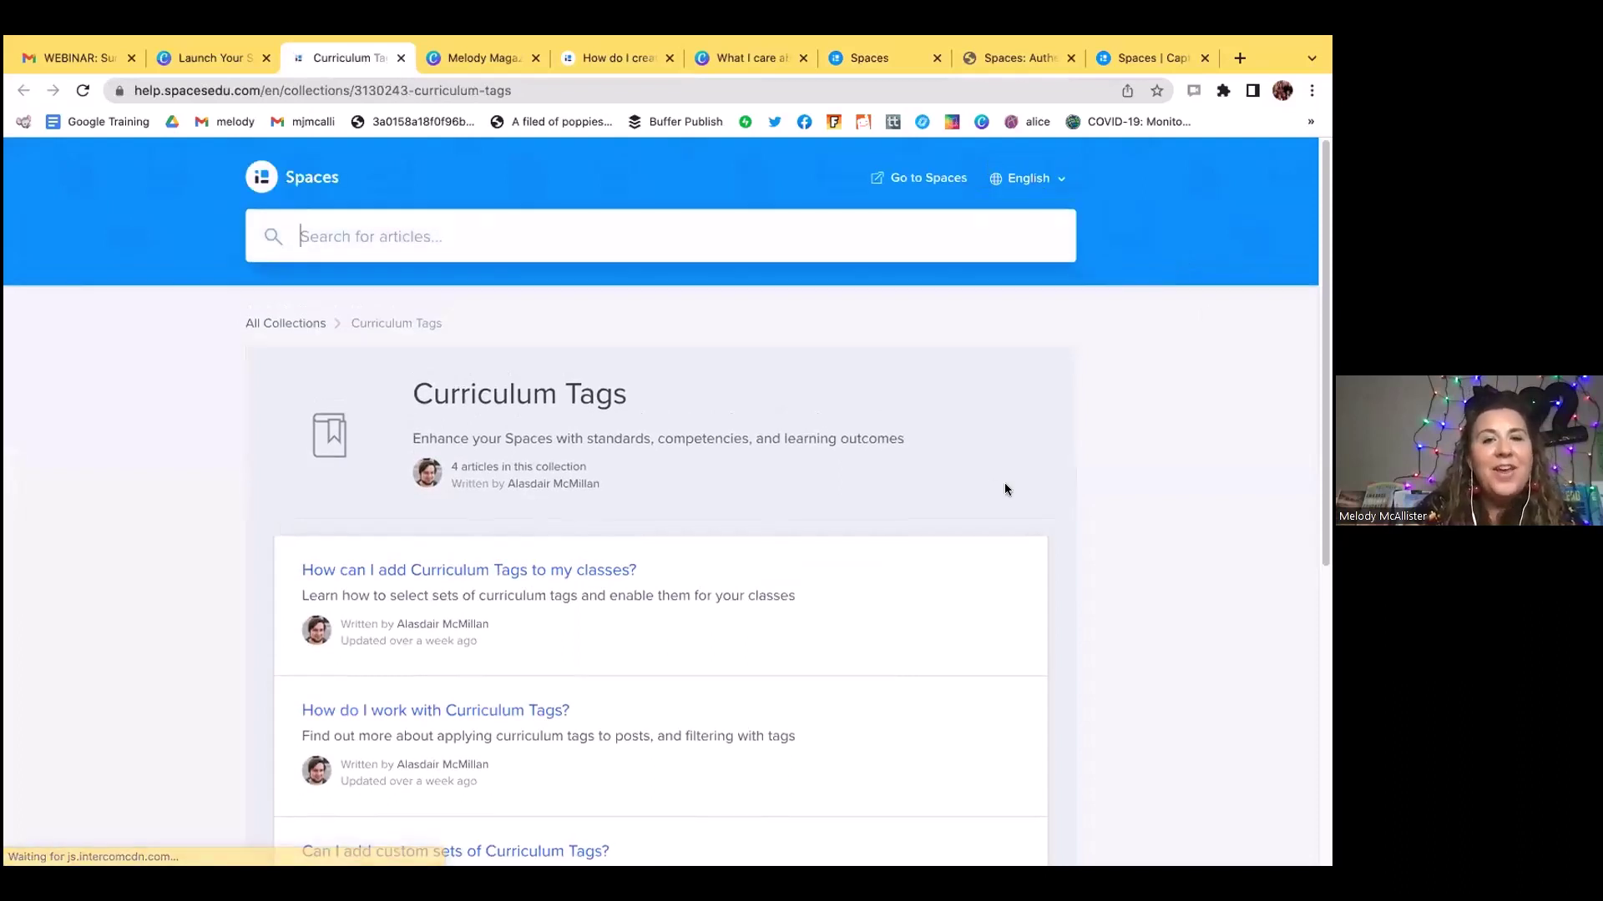
{"action": "left_click_drag", "start_coordinate": [1324, 214], "coordinate": [1324, 374]}
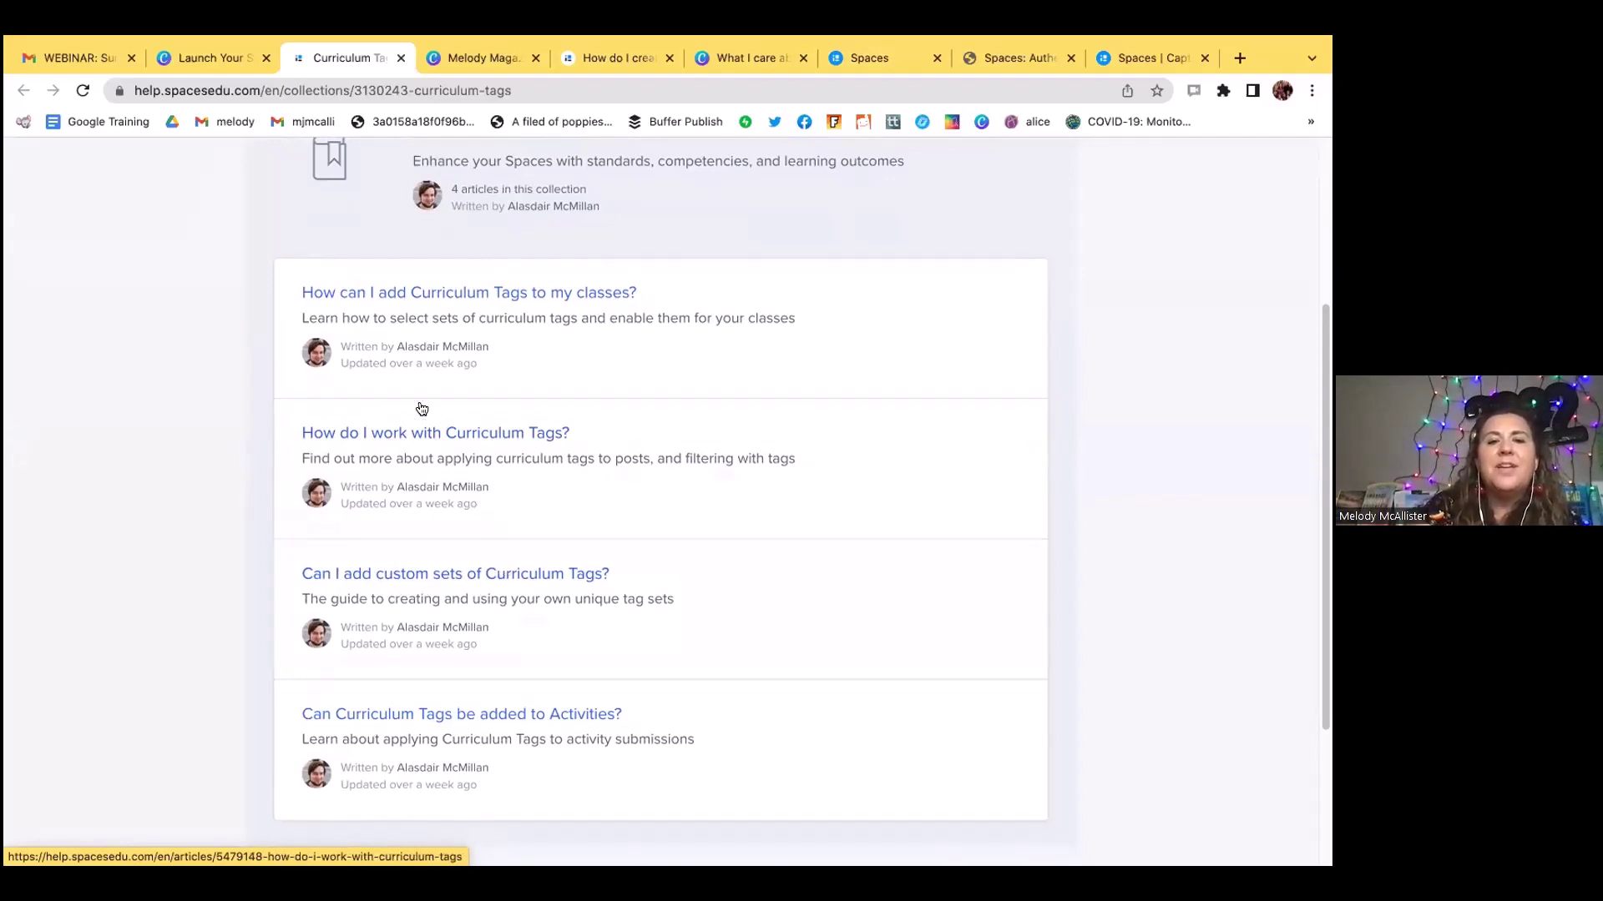
- Return to the Canva presentation, open the Upload Standards title's linked YouTube video, pause it, skip ahead to about 4:55 and close the video
{"action": "left_click", "coordinate": [204, 59]}
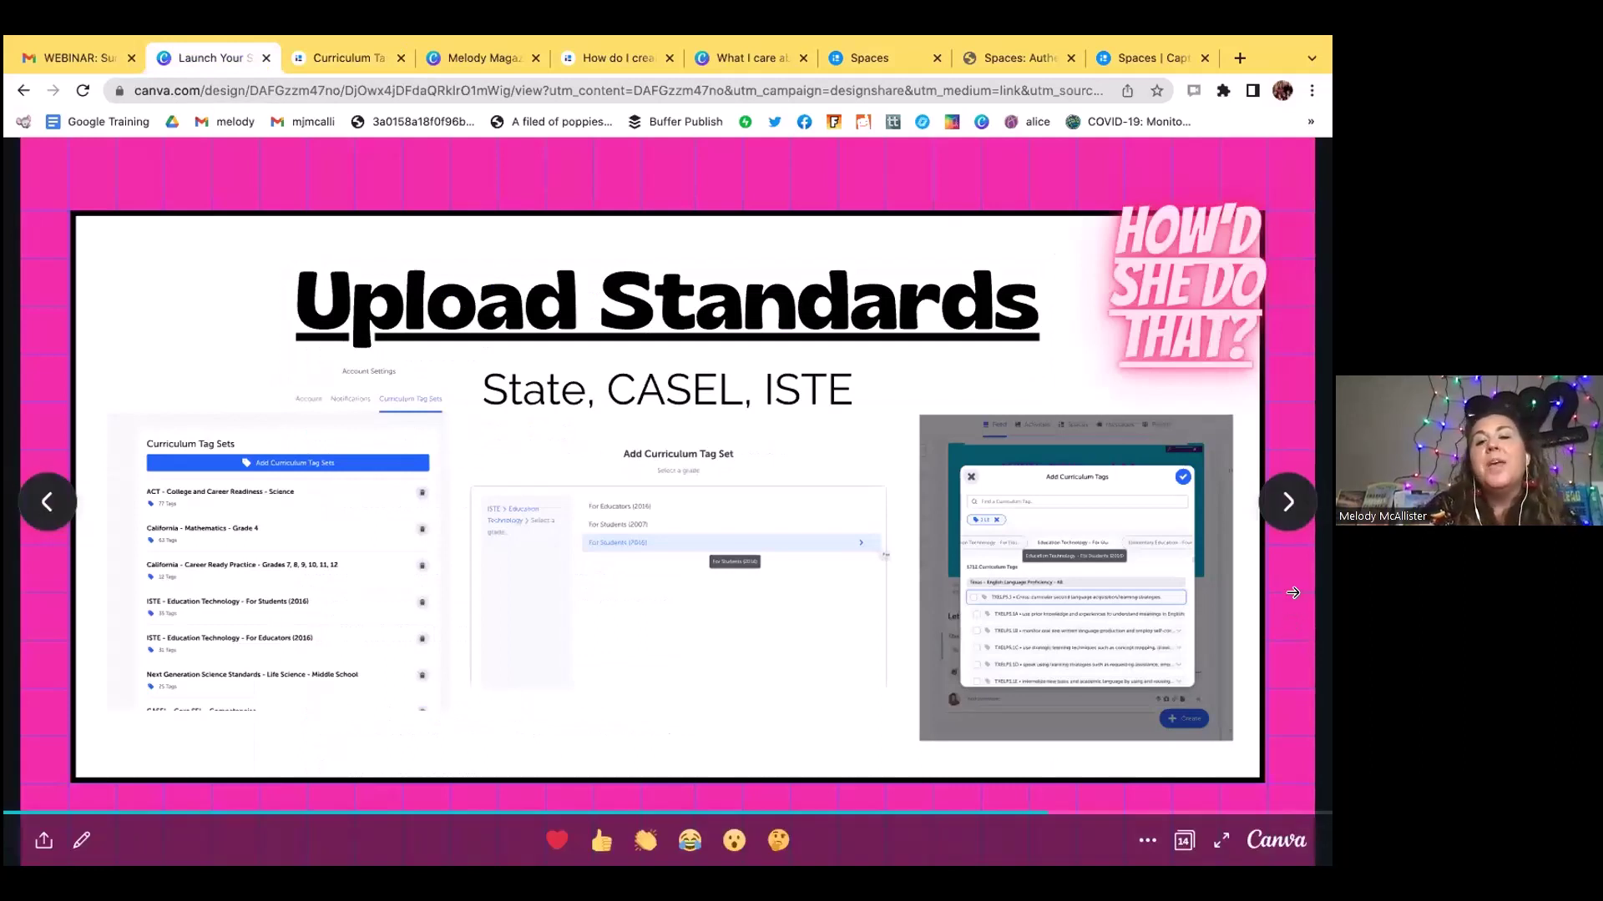
{"action": "left_click", "coordinate": [808, 318]}
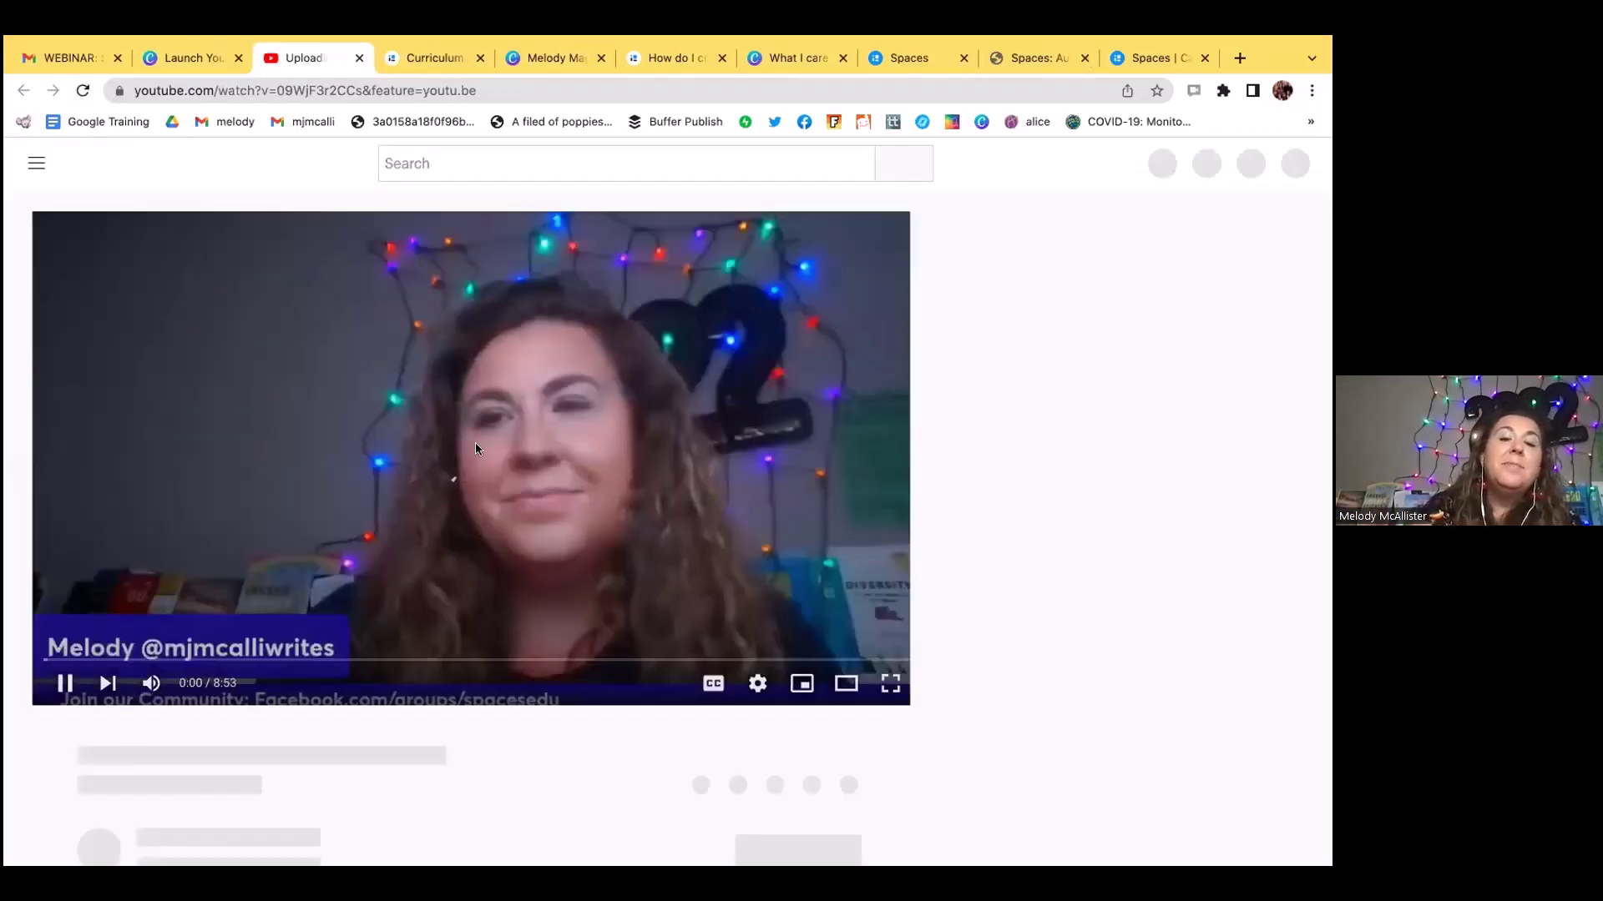
{"action": "left_click", "coordinate": [474, 442]}
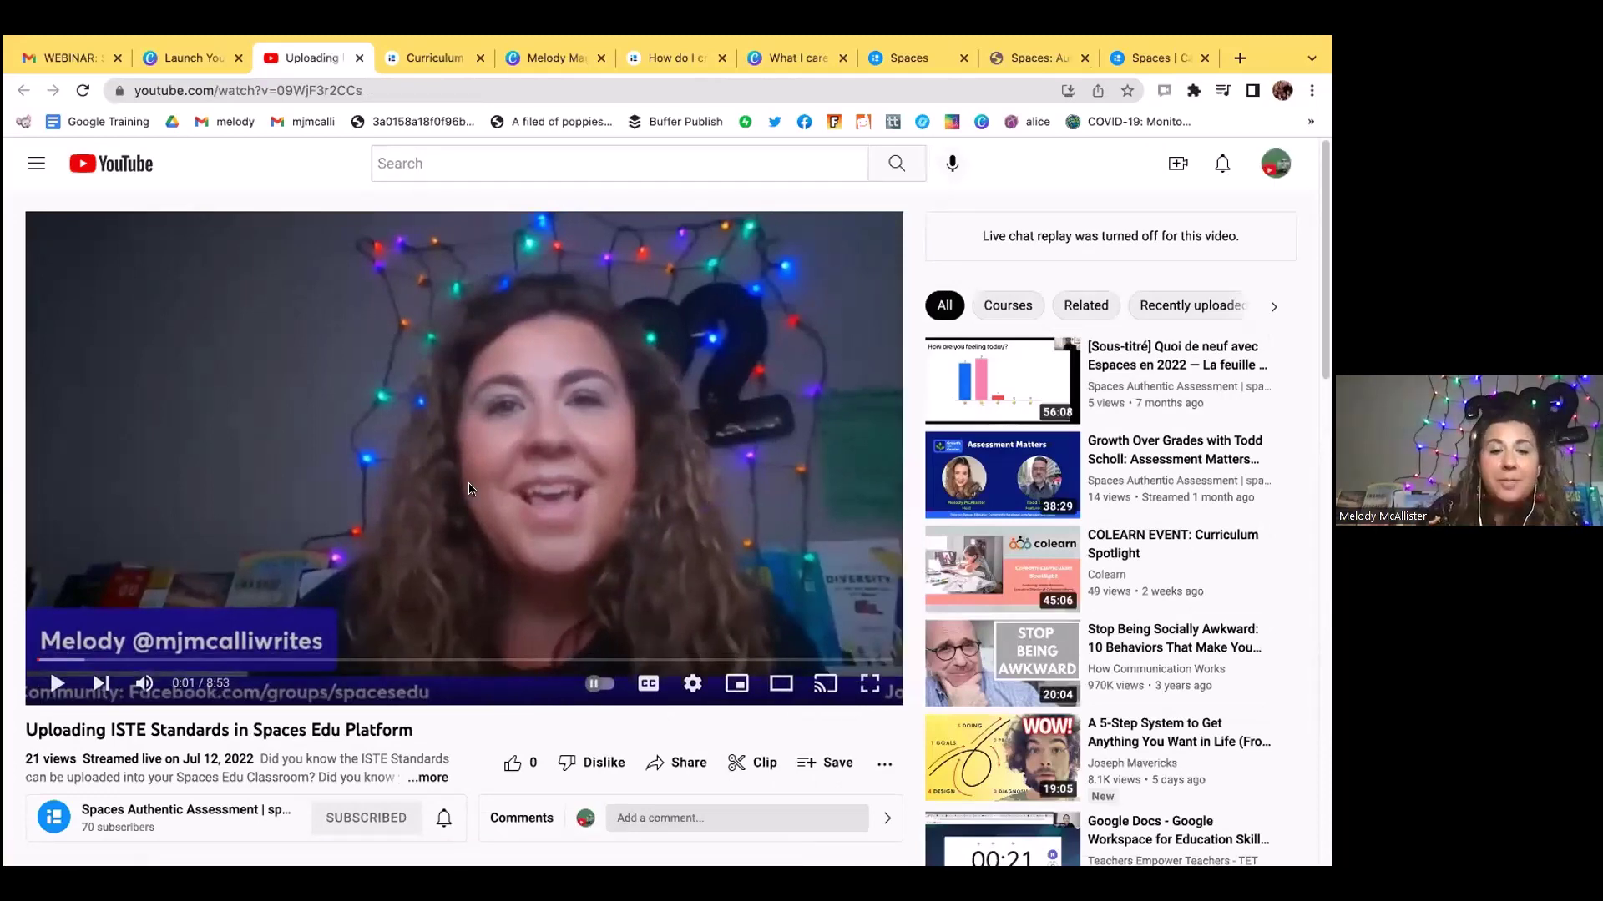
{"action": "left_click", "coordinate": [58, 660]}
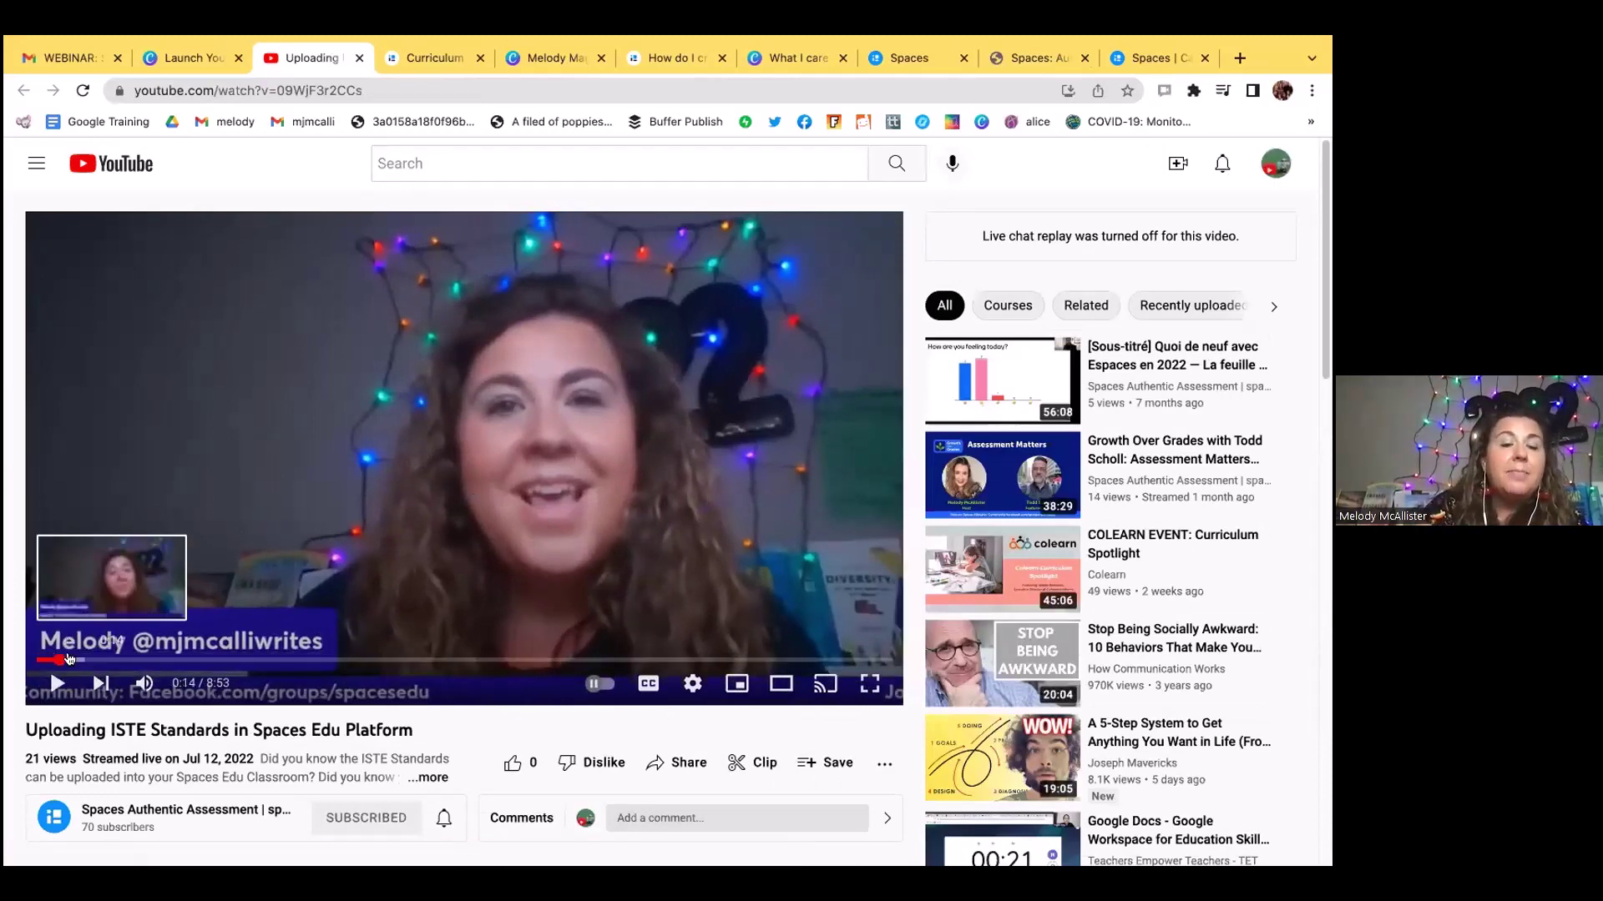
{"action": "left_click_drag", "start_coordinate": [70, 659], "coordinate": [506, 661]}
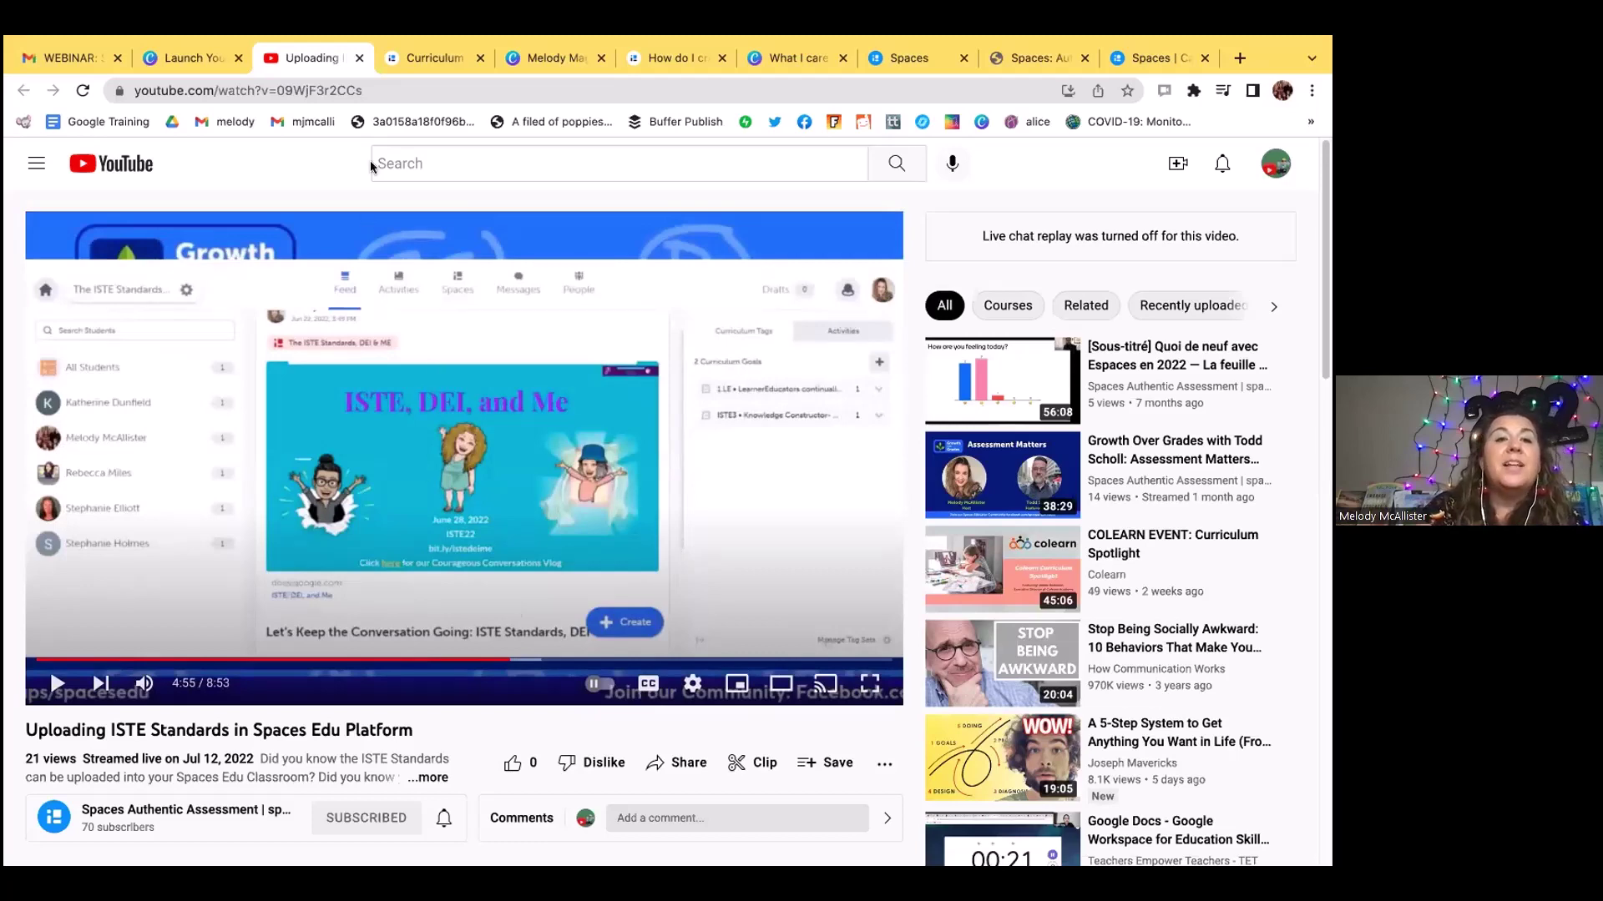
{"action": "left_click", "coordinate": [359, 57]}
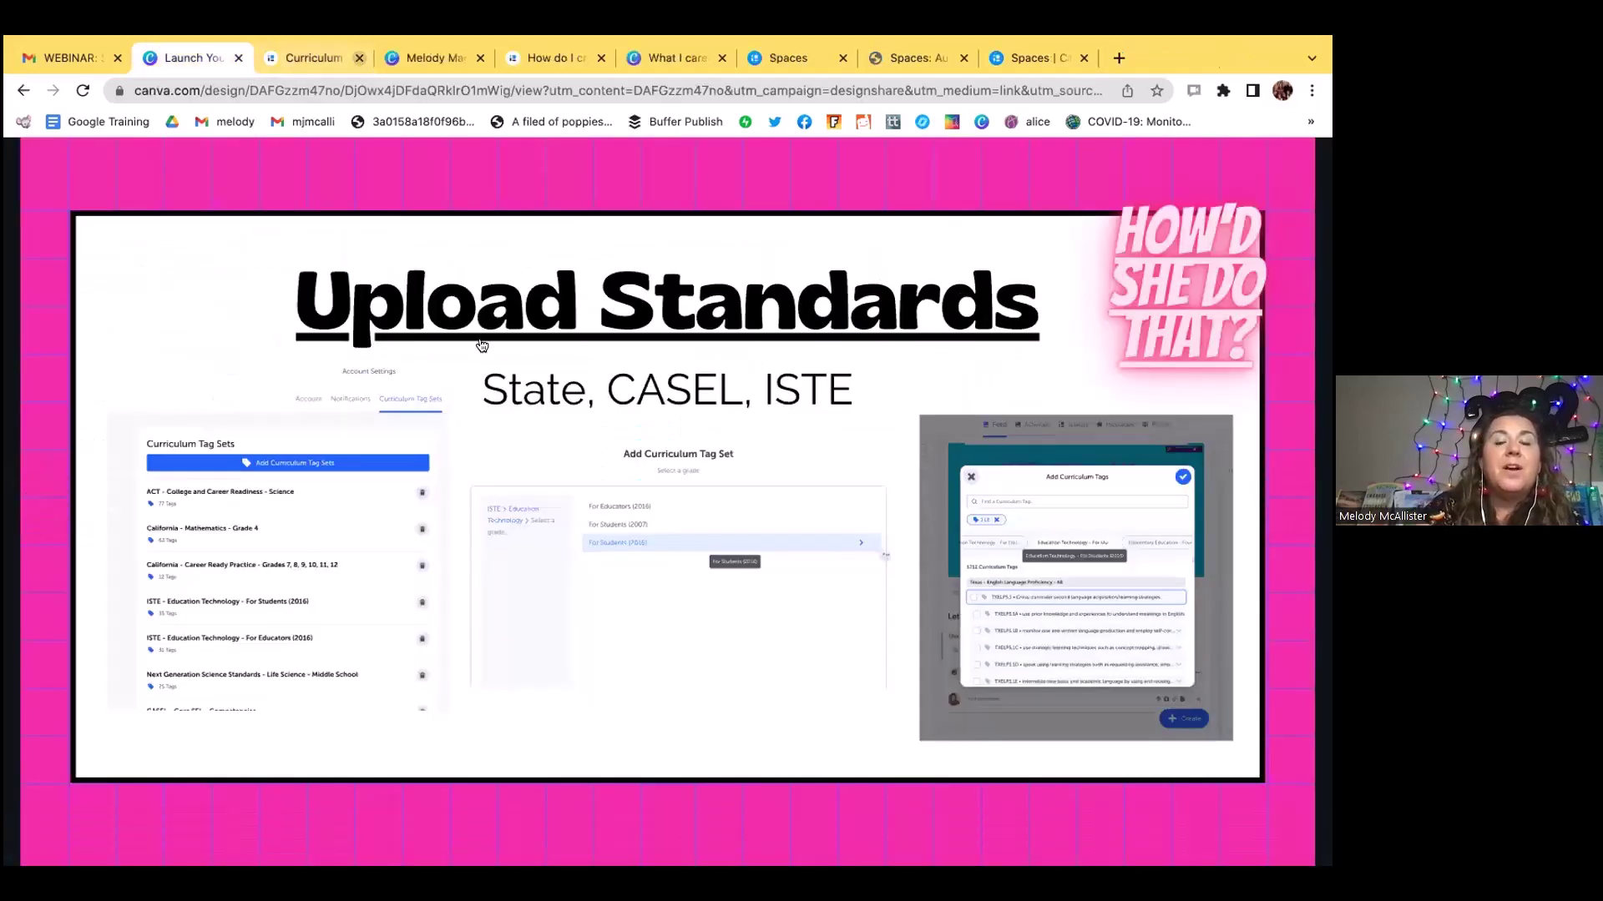
- Show the Favorite Apps slide, go back to the Upload Standards slide and switch to the Curriculum Tags help collection
{"action": "left_click", "coordinate": [1276, 515]}
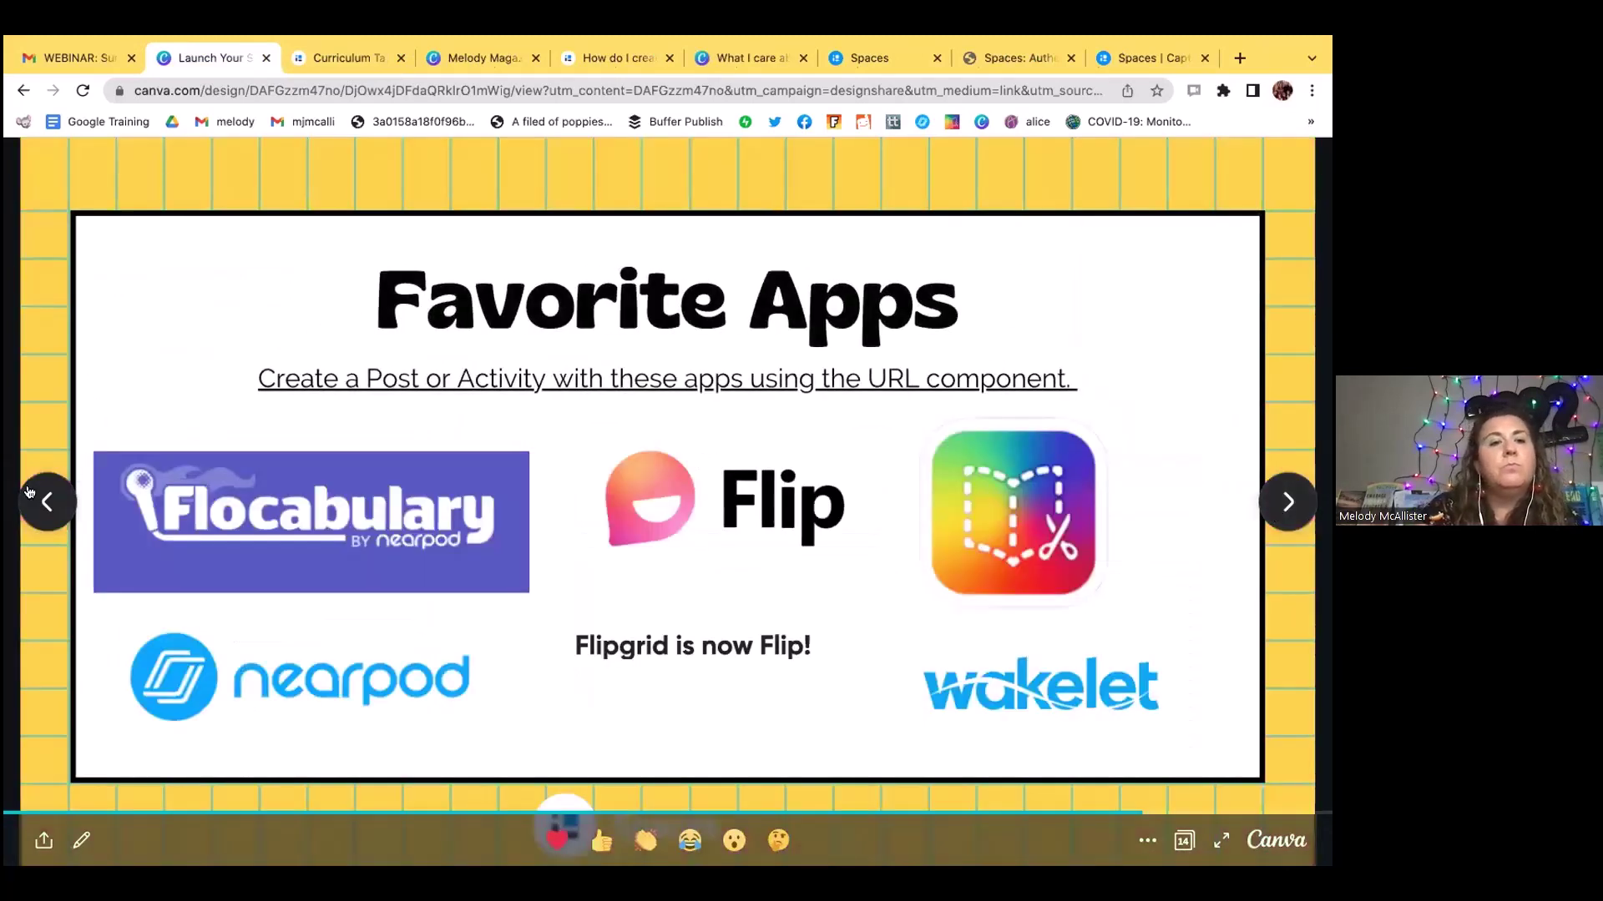
{"action": "left_click", "coordinate": [29, 496]}
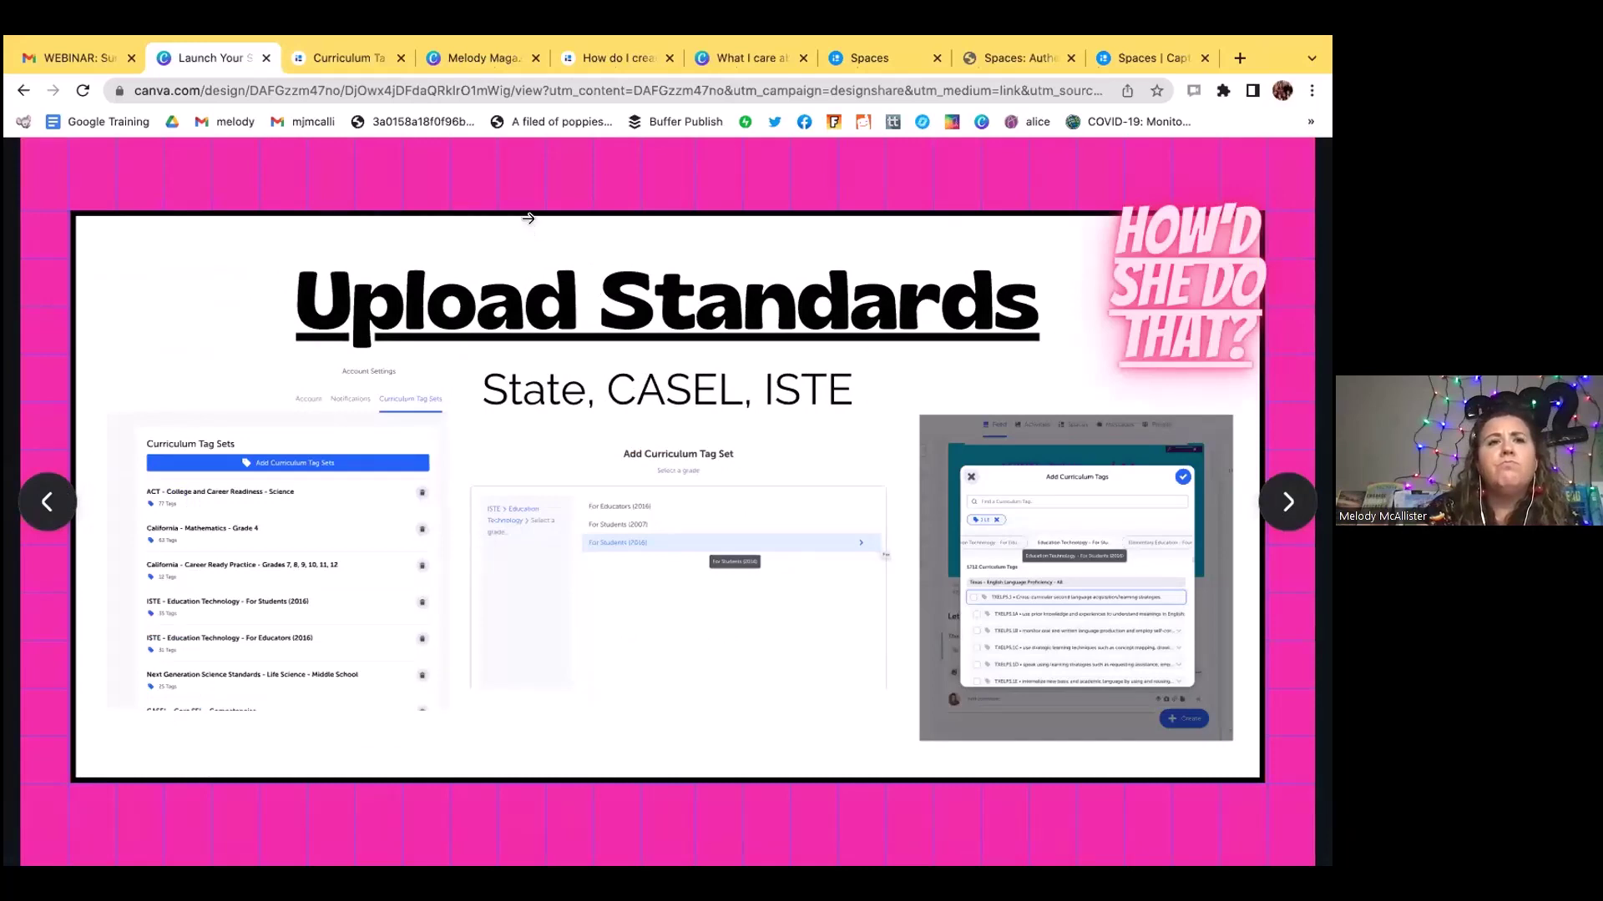
{"action": "left_click", "coordinate": [358, 55]}
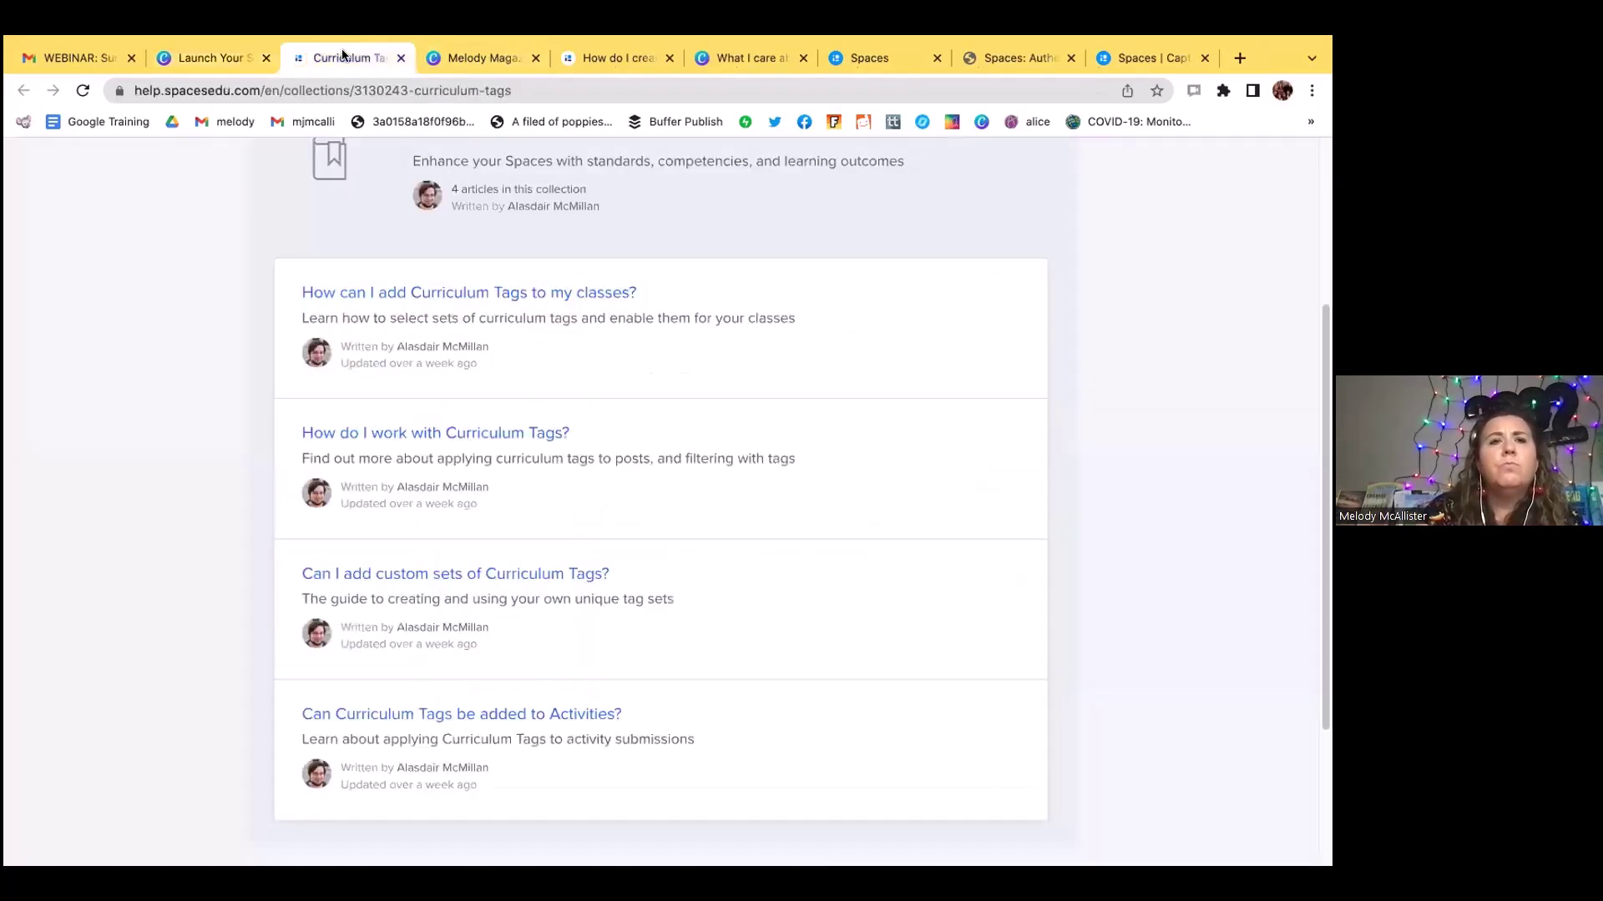